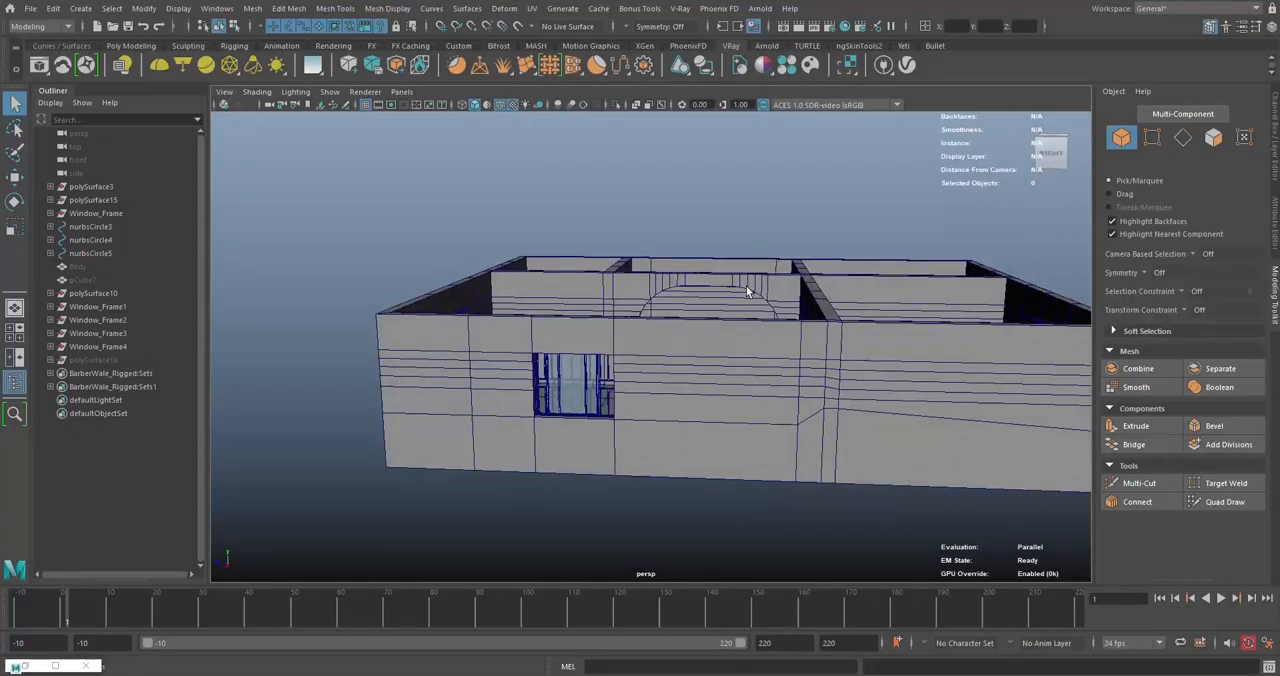
# - Switch to the browser and study the exterior photo of the three-bedroom bungalow listing as reference for window placement
pyautogui.scroll(5, 746, 285)
pyautogui.scroll(-4, 746, 285)
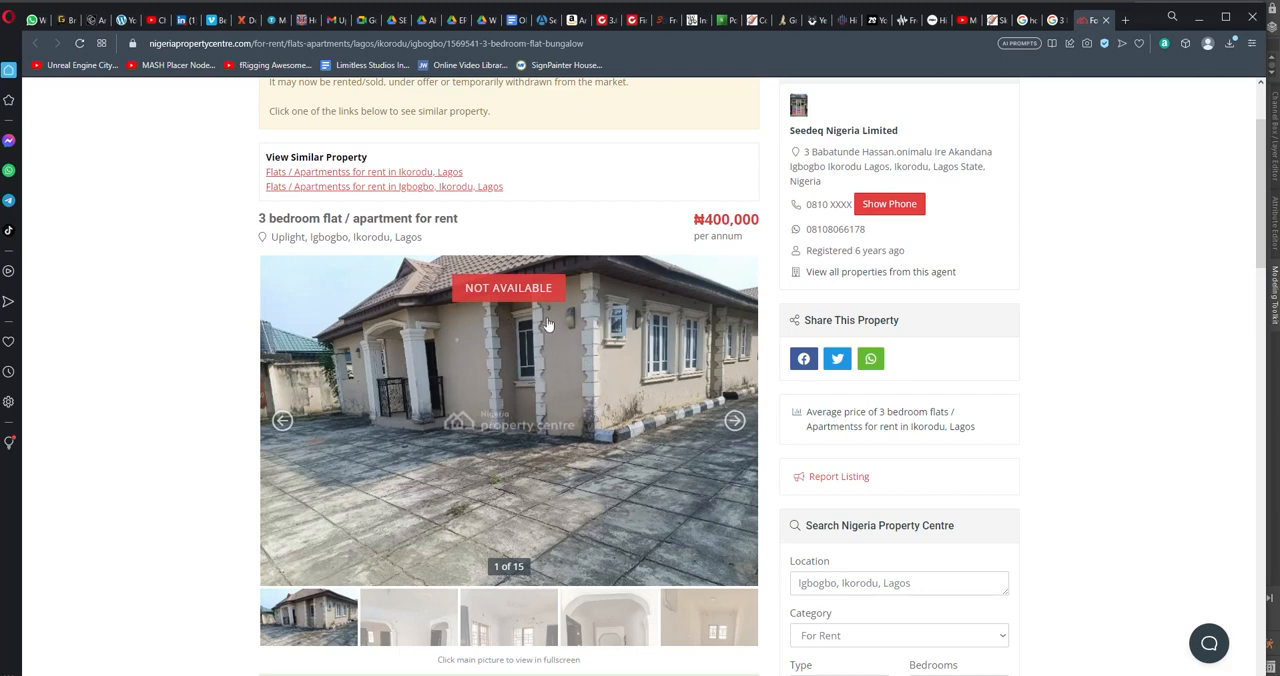
pyautogui.scroll(-1, 661, 432)
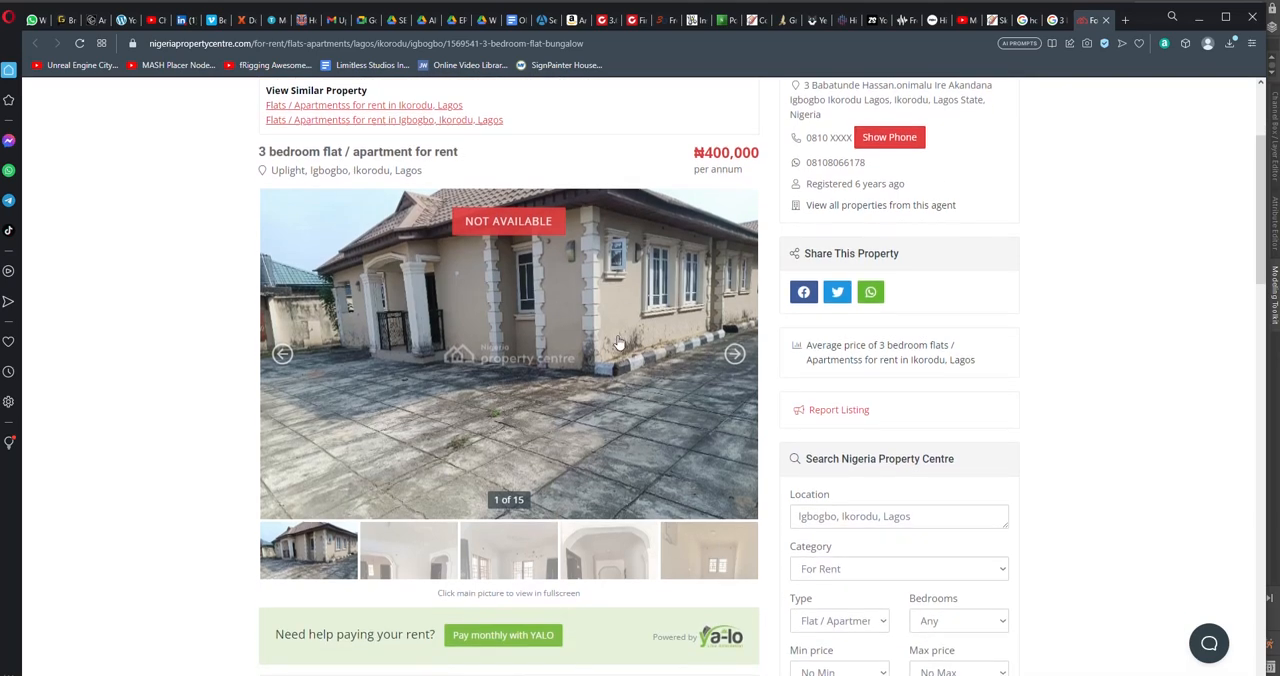
pyautogui.scroll(3, 619, 341)
pyautogui.scroll(-8, 619, 341)
pyautogui.scroll(-3, 619, 341)
pyautogui.scroll(9, 369, 426)
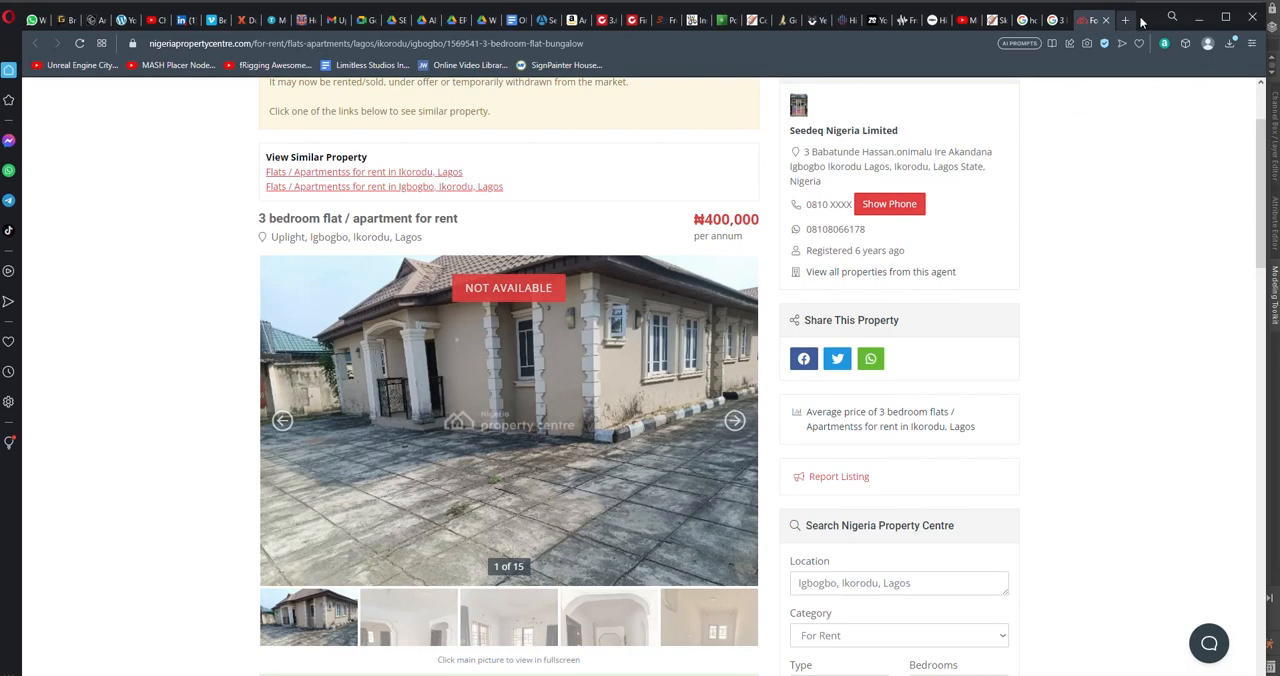
pyautogui.moveTo(1144, 21); pyautogui.dragTo(1279, 170)
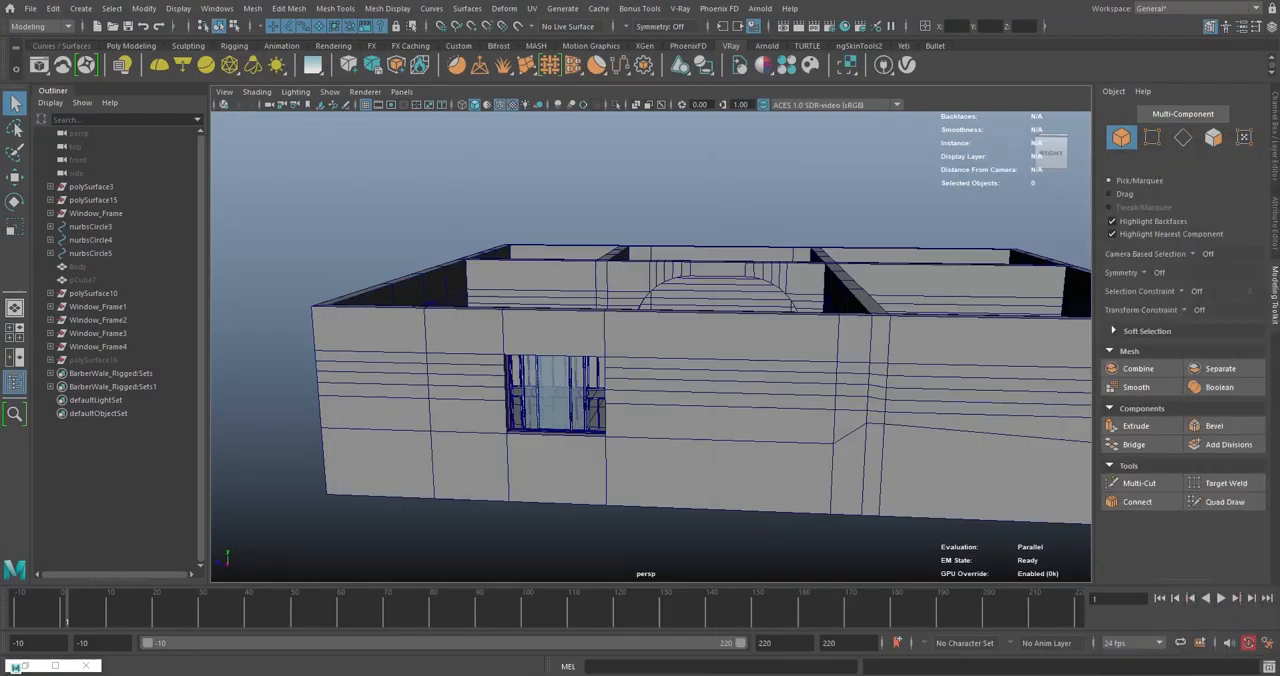
# - Move the polySurface15 vertices around the front window opening along the wall, closer to the building's corner
pyautogui.keyDown('alt'); pyautogui.moveTo(696, 338); pyautogui.dragTo(751, 375); pyautogui.keyUp('alt')
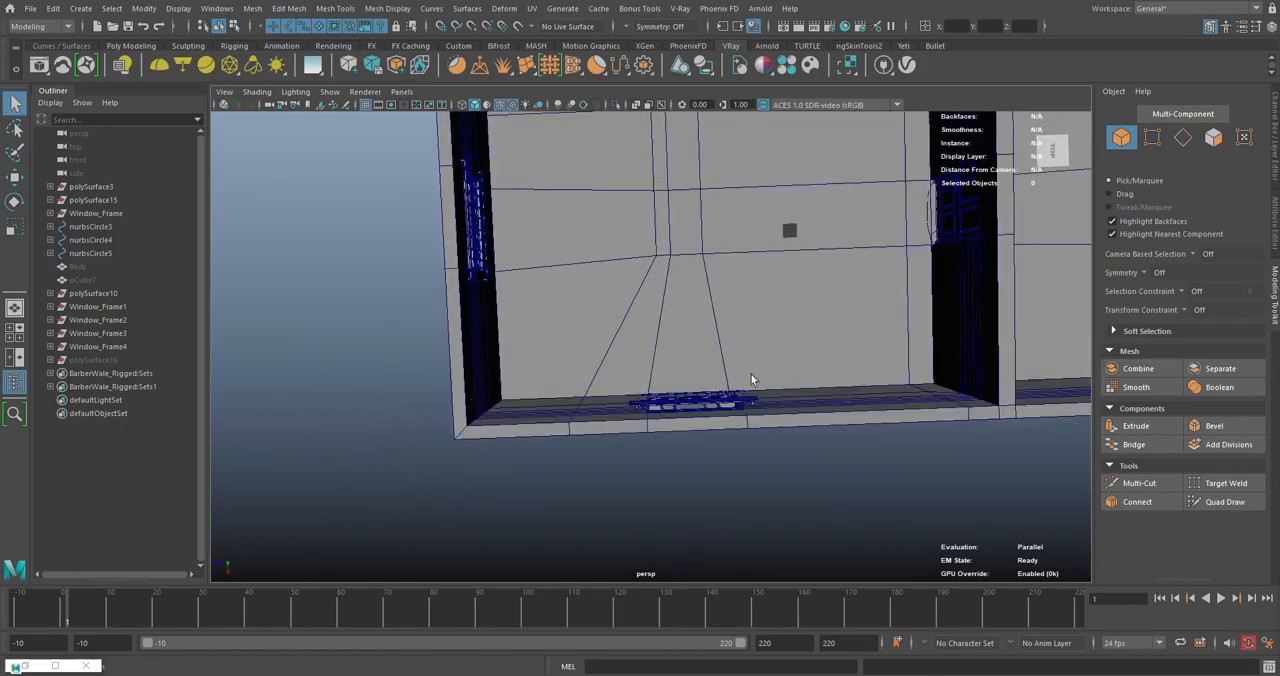
pyautogui.click(738, 267)
pyautogui.moveTo(738, 267); pyautogui.dragTo(678, 267, button='right')
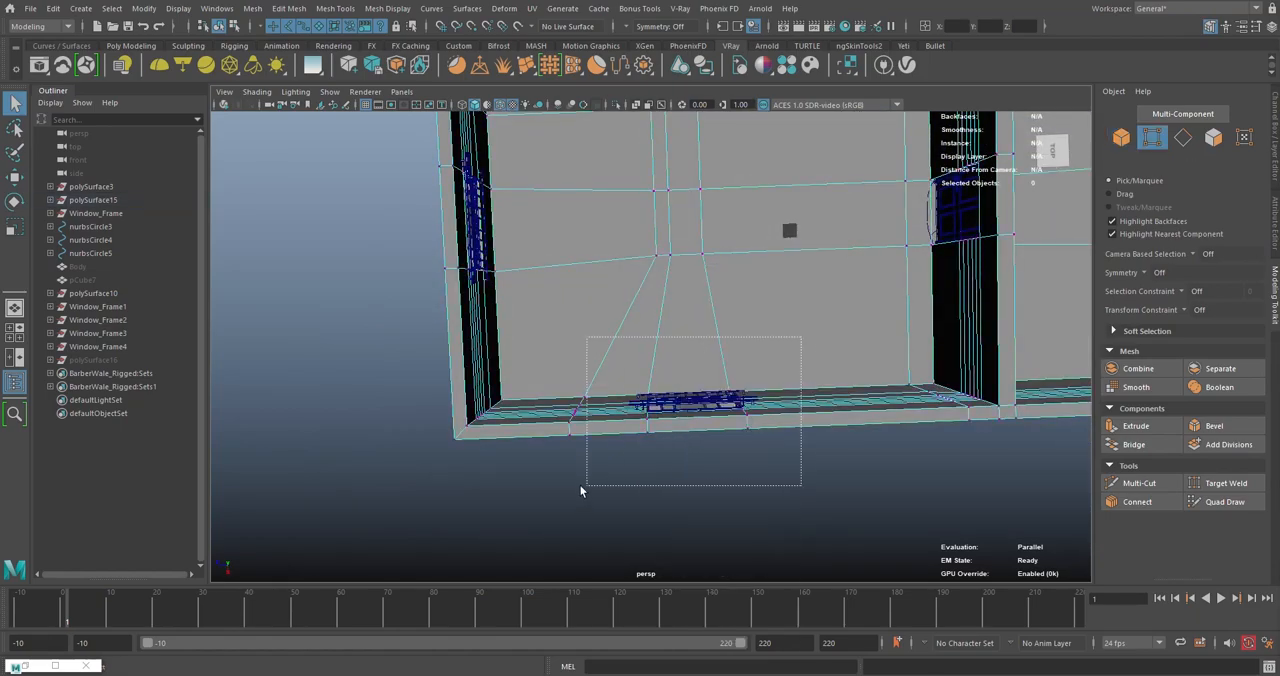
pyautogui.moveTo(580, 490); pyautogui.dragTo(582, 488)
pyautogui.keyDown('alt'); pyautogui.moveTo(582, 488); pyautogui.dragTo(750, 197); pyautogui.keyUp('alt')
pyautogui.moveTo(750, 197); pyautogui.dragTo(813, 177, button='right')
pyautogui.scroll(3, 735, 308)
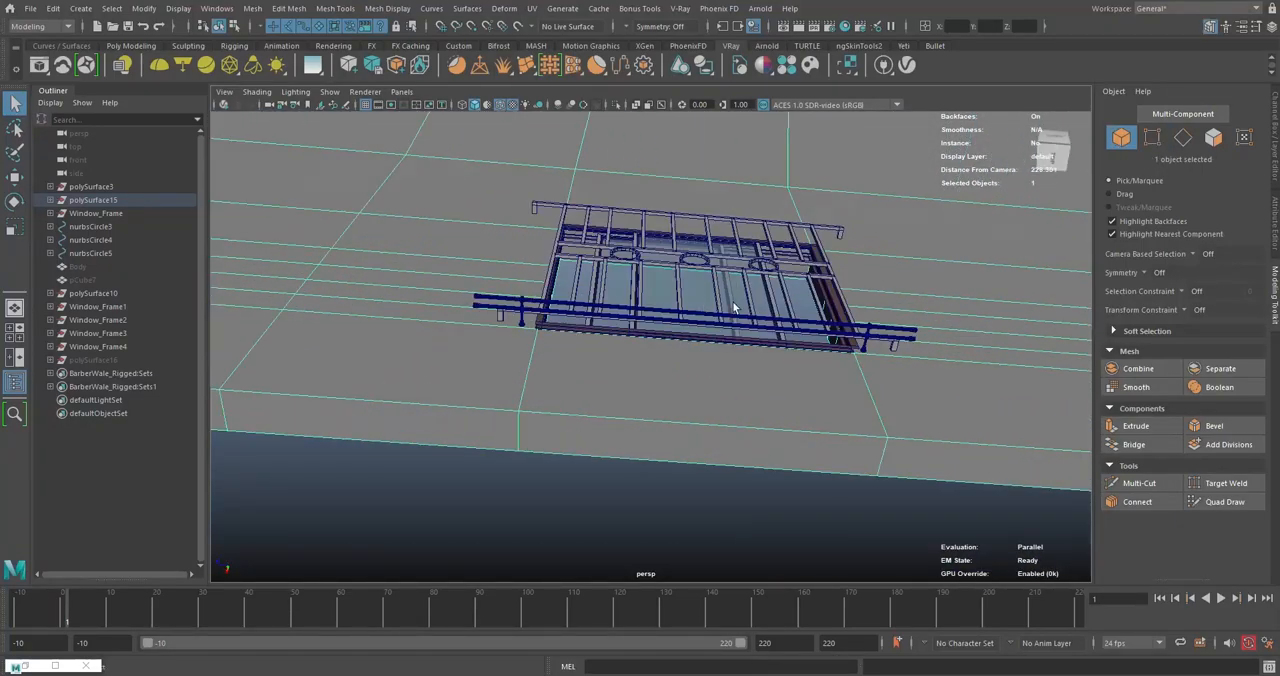
pyautogui.keyDown('alt'); pyautogui.moveTo(654, 302); pyautogui.dragTo(780, 262); pyautogui.keyUp('alt')
pyautogui.moveTo(812, 228); pyautogui.dragTo(762, 276, button='right')
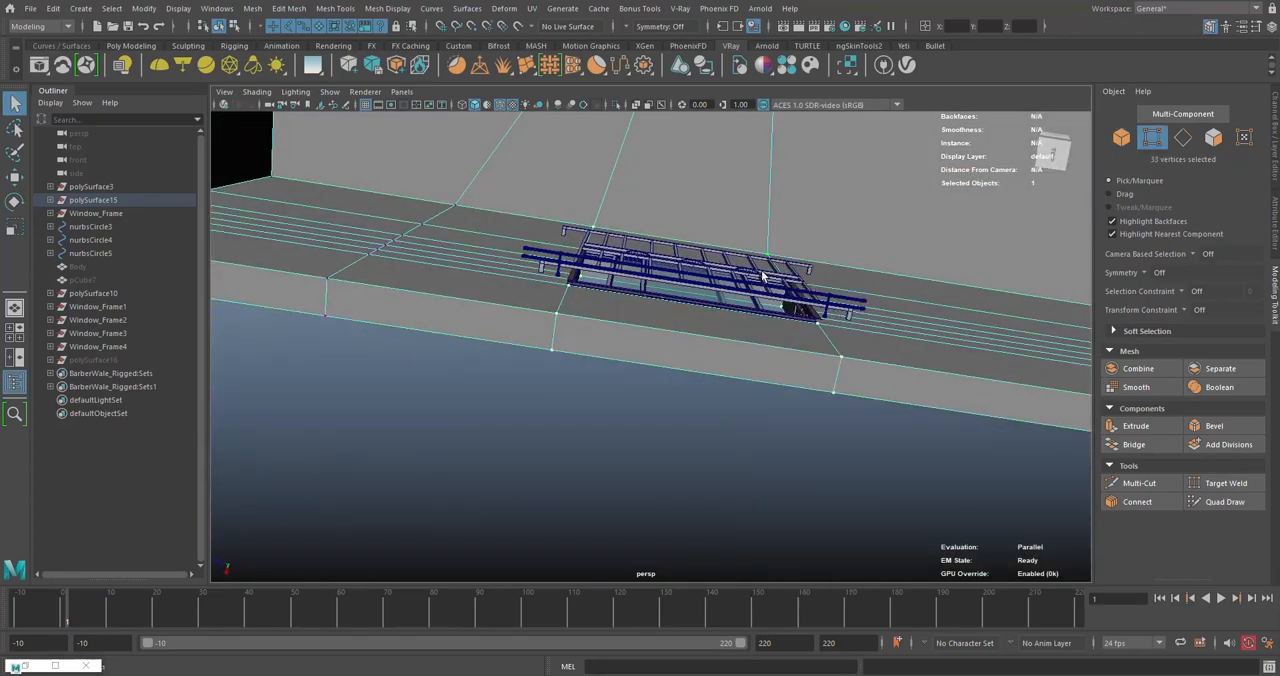
pyautogui.keyDown('alt'); pyautogui.moveTo(762, 276); pyautogui.dragTo(748, 310); pyautogui.keyUp('alt')
pyautogui.press('w')
pyautogui.moveTo(800, 431); pyautogui.dragTo(463, 250)
pyautogui.keyDown('alt'); pyautogui.moveTo(568, 334); pyautogui.dragTo(620, 305); pyautogui.keyUp('alt')
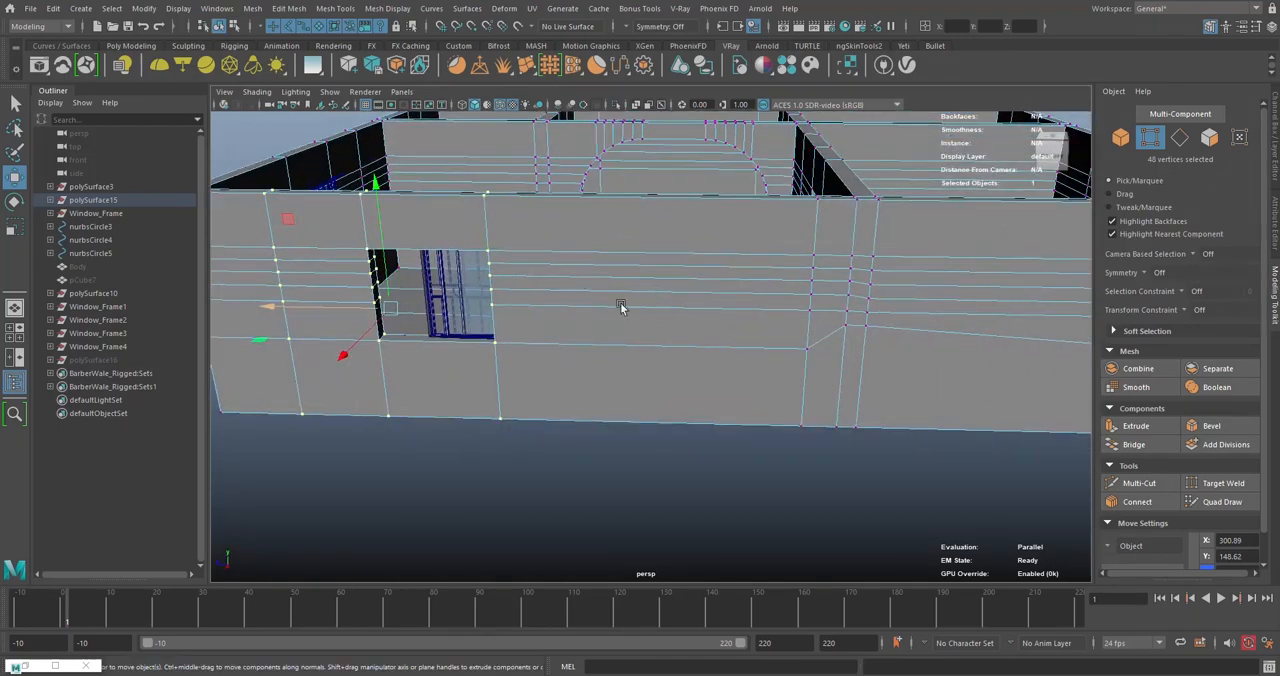
pyautogui.keyDown('alt'); pyautogui.moveTo(432, 225); pyautogui.dragTo(627, 320); pyautogui.keyUp('alt')
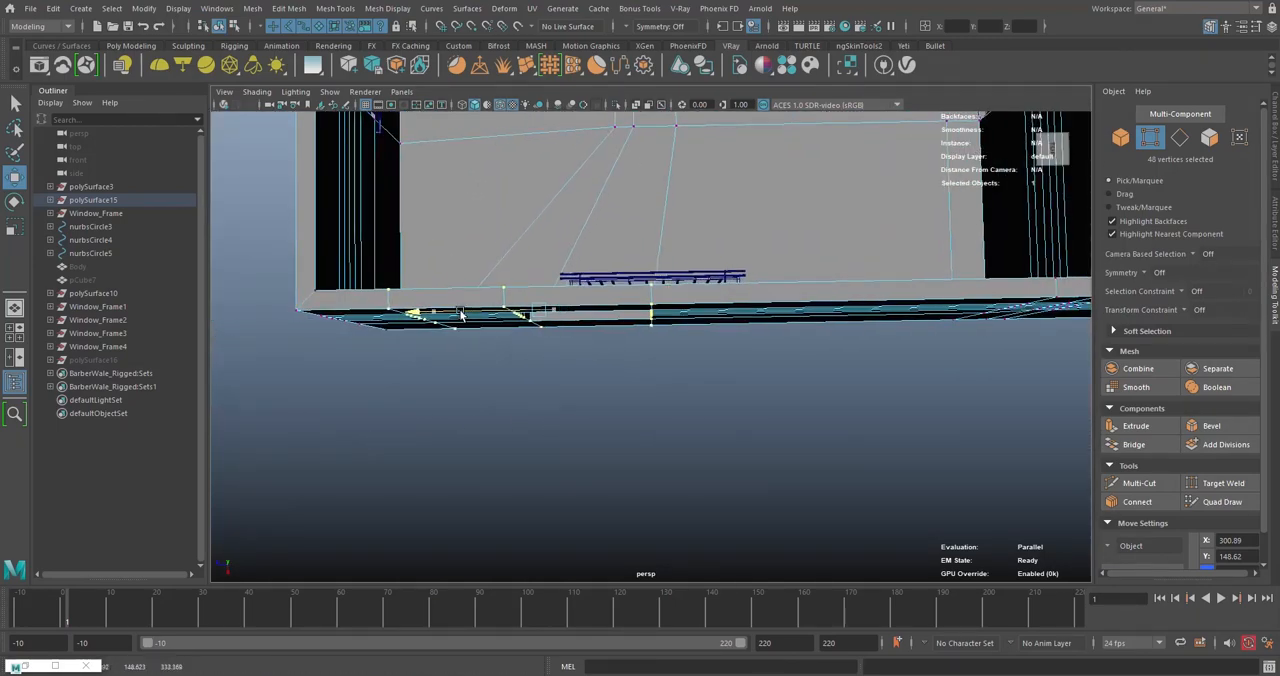
pyautogui.keyDown('alt'); pyautogui.moveTo(475, 318); pyautogui.dragTo(627, 338); pyautogui.keyUp('alt')
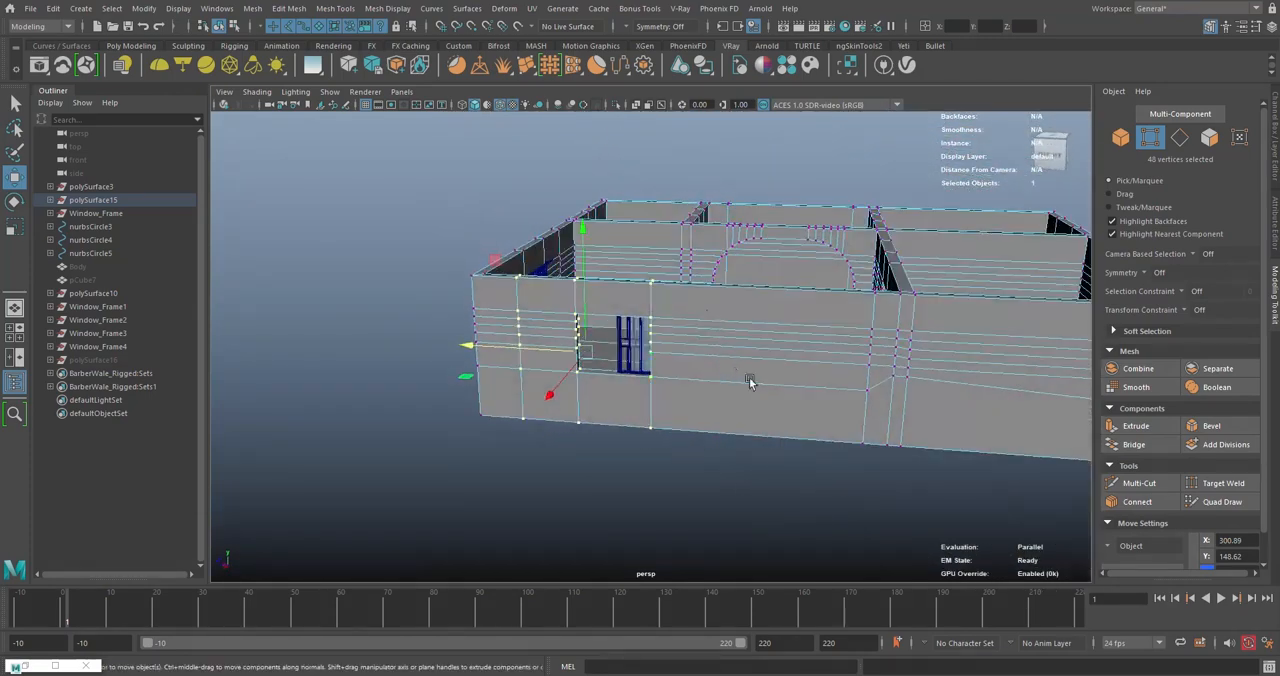
pyautogui.keyDown('alt'); pyautogui.moveTo(750, 382); pyautogui.dragTo(621, 399); pyautogui.keyUp('alt')
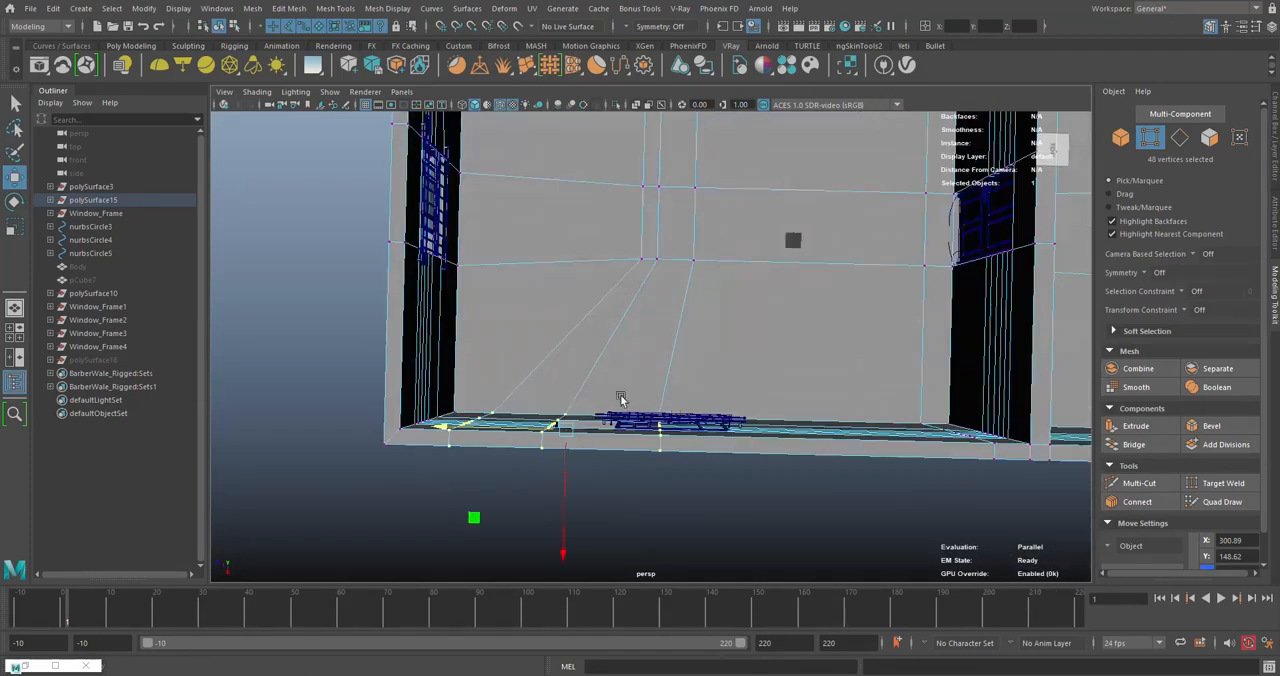
# - Move Window_Frame1 along the wall to about X -290 so it fits inside the shifted window opening
pyautogui.moveTo(729, 325); pyautogui.dragTo(795, 320, button='right')
pyautogui.keyDown('alt'); pyautogui.moveTo(720, 371); pyautogui.dragTo(705, 348); pyautogui.keyUp('alt')
pyautogui.click(705, 348)
pyautogui.click(88, 306)
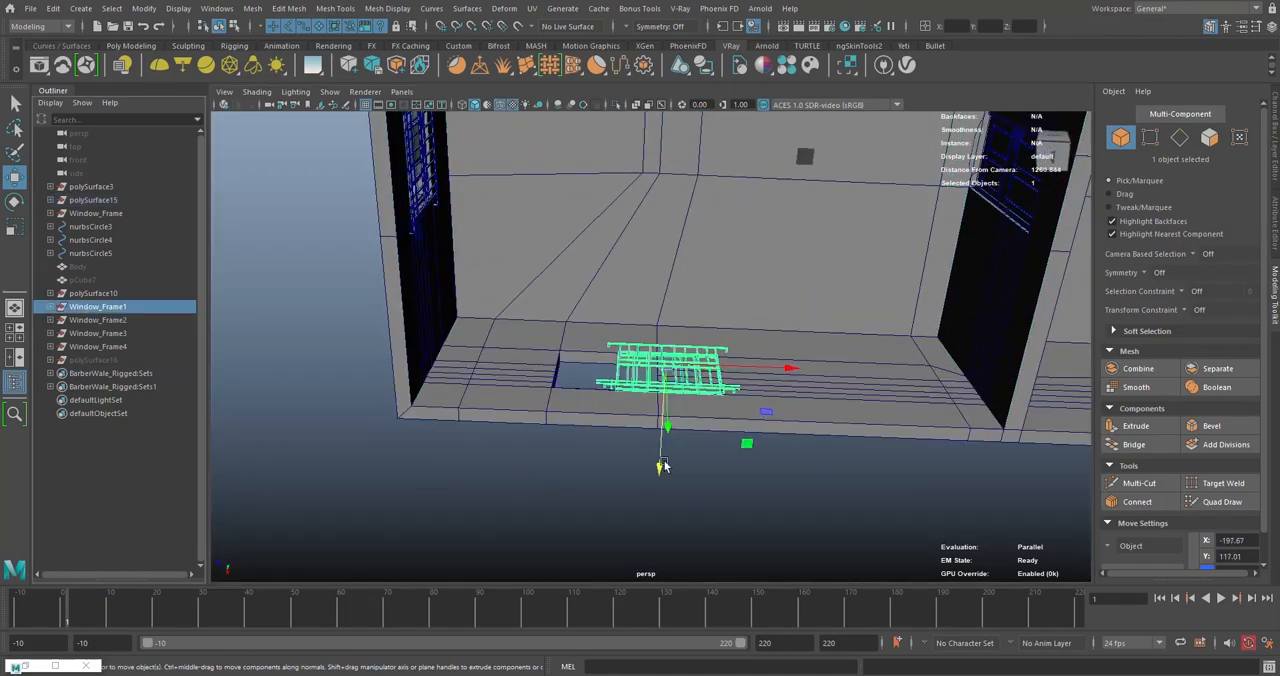
pyautogui.scroll(3, 686, 412)
pyautogui.moveTo(757, 382); pyautogui.dragTo(603, 443)
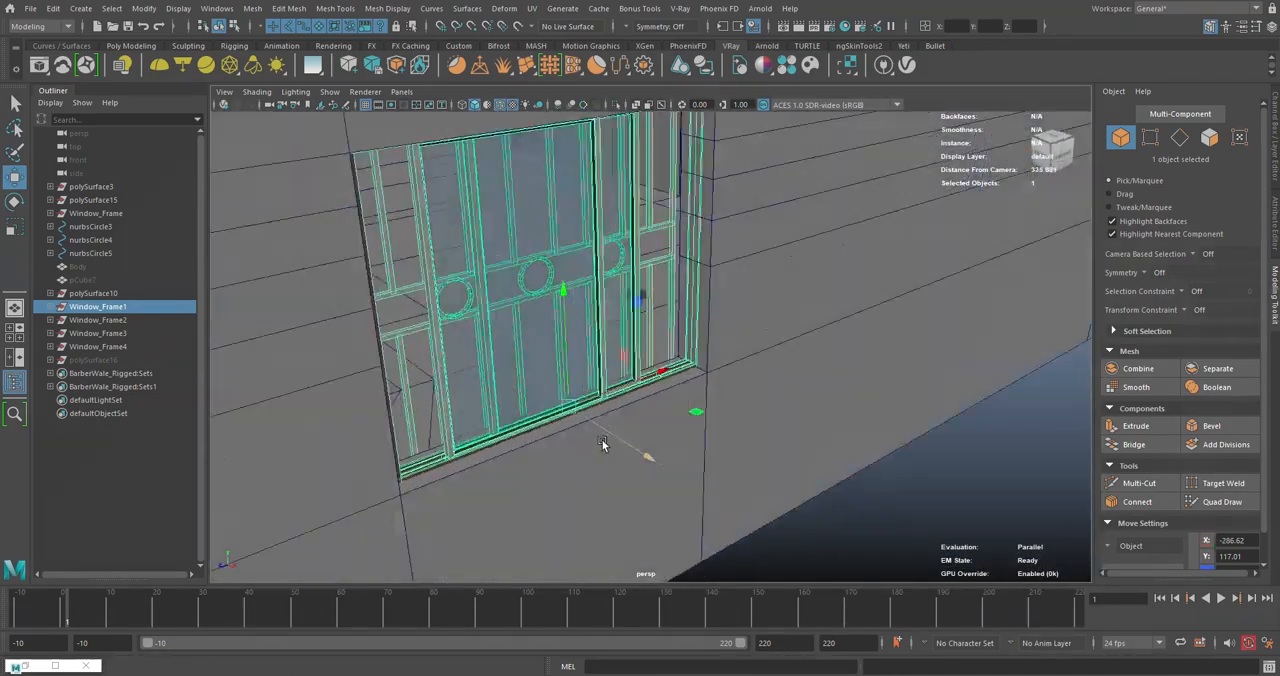
pyautogui.keyDown('alt'); pyautogui.moveTo(603, 443); pyautogui.dragTo(756, 421, button='right'); pyautogui.keyUp('alt')
pyautogui.keyDown('alt'); pyautogui.moveTo(756, 421); pyautogui.dragTo(702, 428); pyautogui.keyUp('alt')
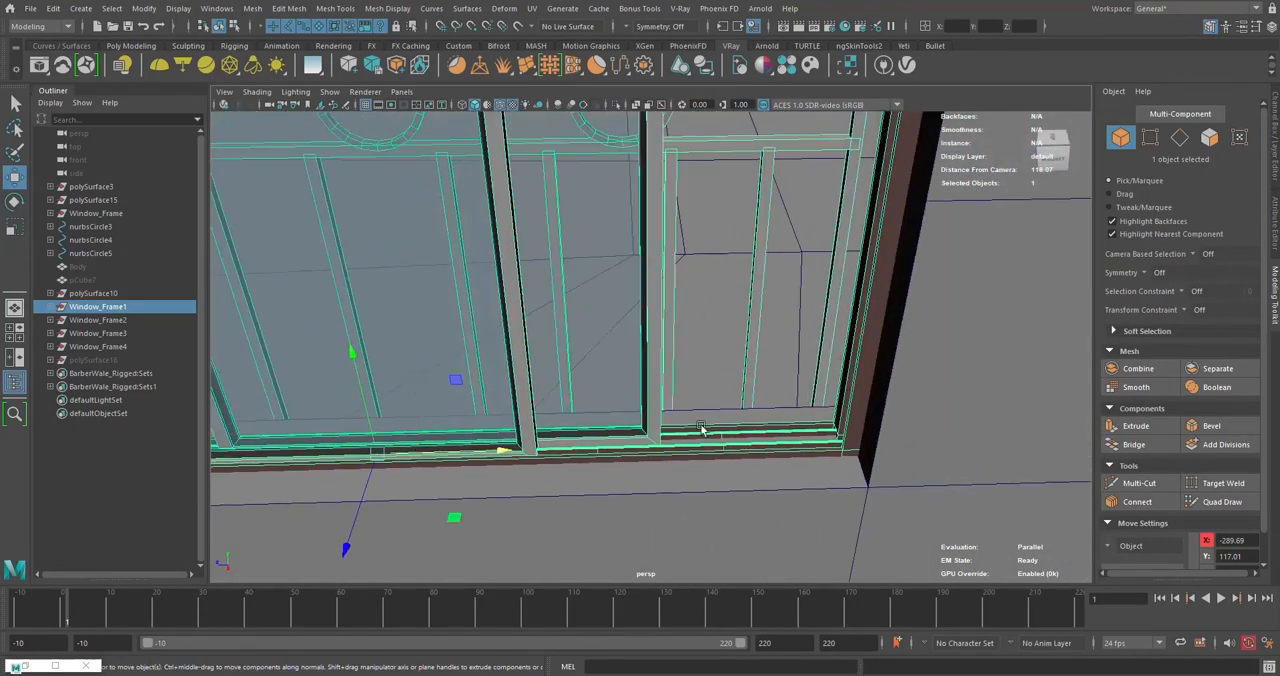
pyautogui.keyDown('alt'); pyautogui.moveTo(422, 446); pyautogui.dragTo(660, 383); pyautogui.keyUp('alt')
# - Examine the repositioned window and the surrounding outer walls from several sides of the building
pyautogui.click(603, 249)
pyautogui.scroll(-5, 615, 263)
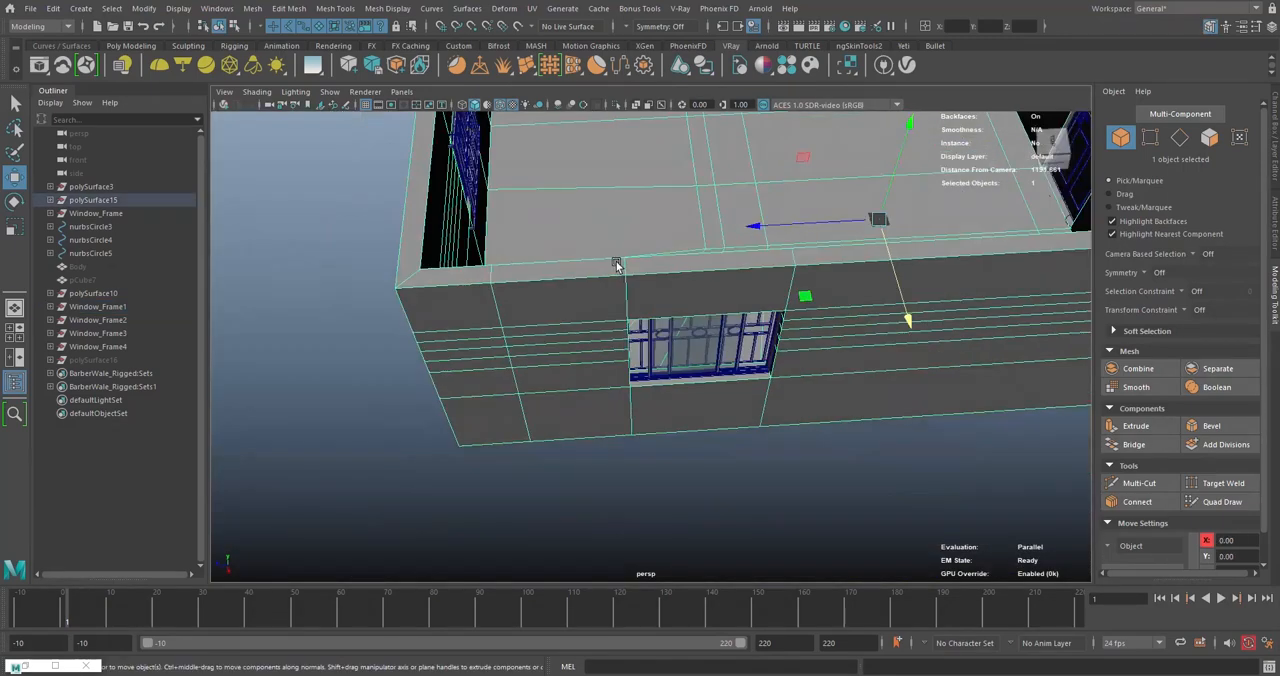
pyautogui.keyDown('alt'); pyautogui.moveTo(617, 266); pyautogui.dragTo(636, 213); pyautogui.keyUp('alt')
pyautogui.moveTo(634, 213); pyautogui.dragTo(566, 212, button='right')
pyautogui.keyDown('alt'); pyautogui.moveTo(566, 212); pyautogui.dragTo(603, 300); pyautogui.keyUp('alt')
pyautogui.moveTo(536, 258); pyautogui.dragTo(527, 370)
pyautogui.scroll(-8, 535, 364)
pyautogui.moveTo(305, 343); pyautogui.dragTo(362, 307, button='right')
pyautogui.scroll(-4, 457, 328)
pyautogui.click(457, 328)
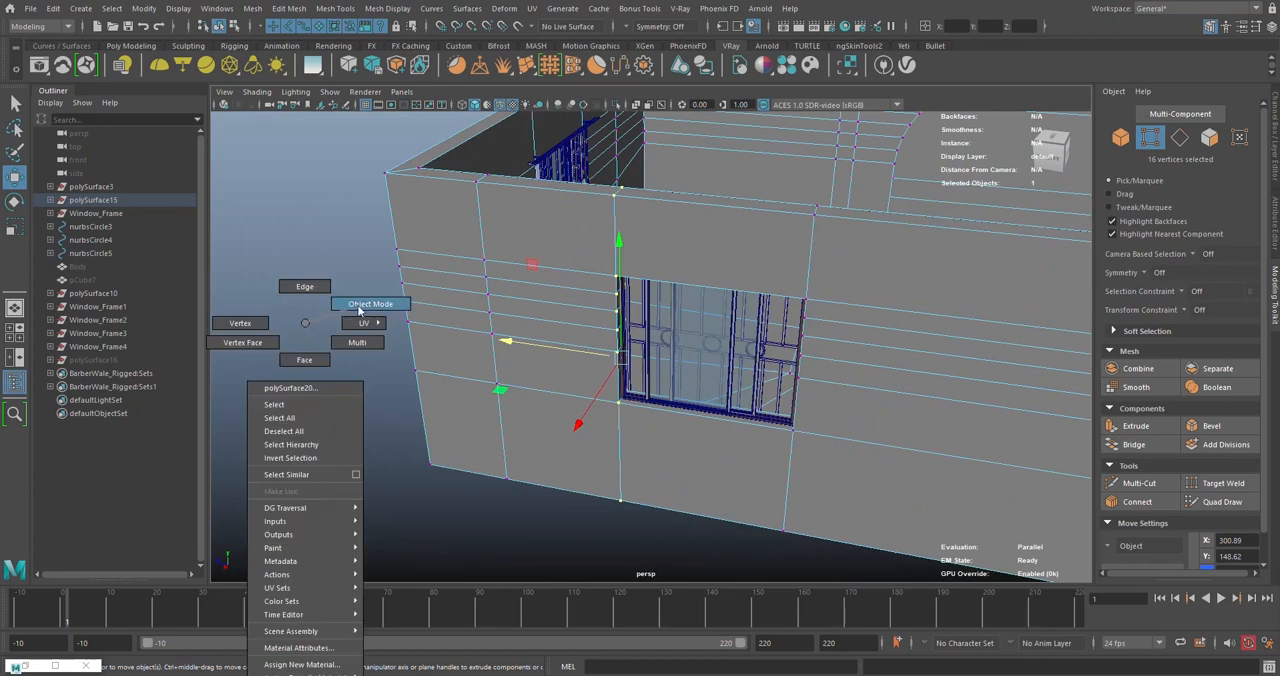
pyautogui.keyDown('alt'); pyautogui.moveTo(457, 329); pyautogui.dragTo(550, 309); pyautogui.keyUp('alt')
pyautogui.scroll(-5, 456, 275)
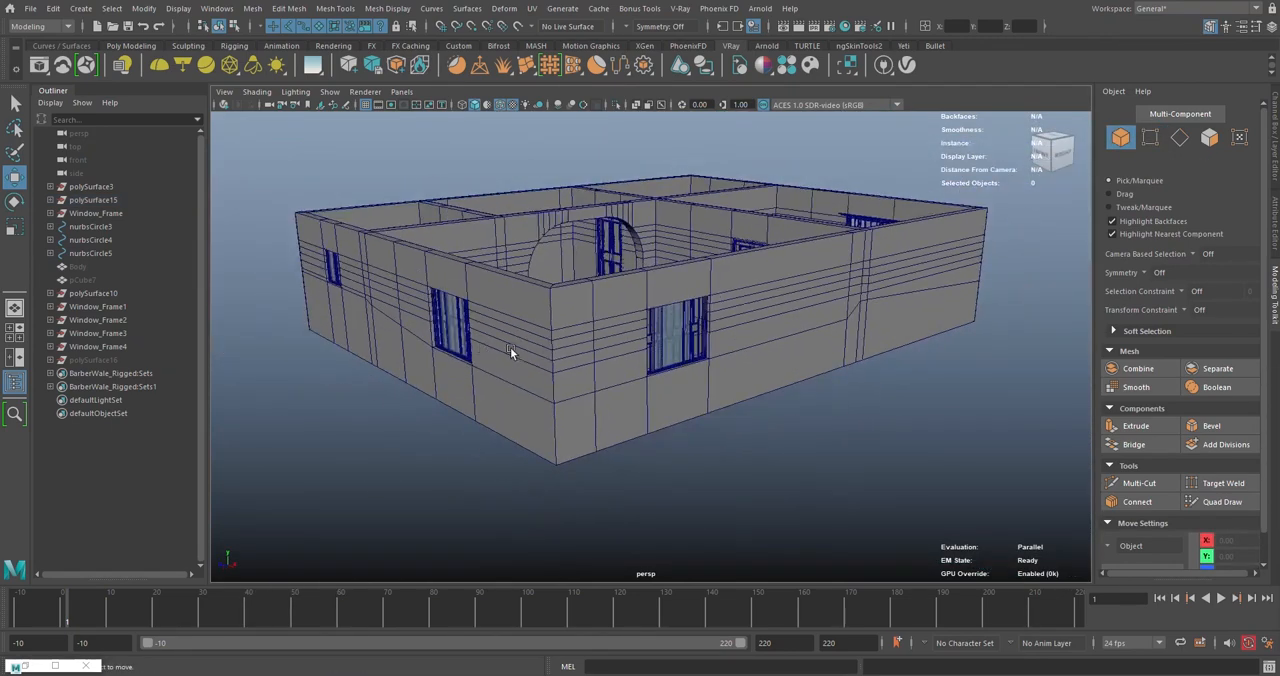
pyautogui.keyDown('alt'); pyautogui.moveTo(512, 352); pyautogui.dragTo(577, 371); pyautogui.keyUp('alt')
pyautogui.scroll(2, 624, 373)
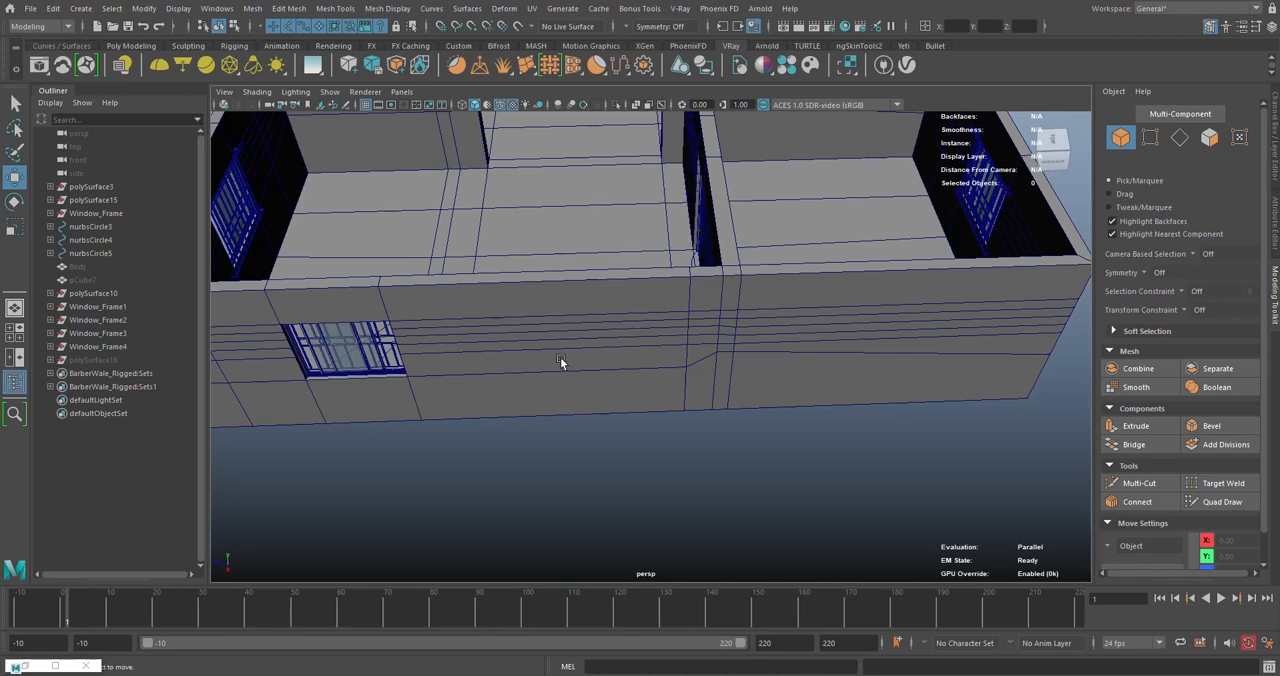
# - Locate the interior panelled door, expand its nurbsCircle3 group and select the whole group
pyautogui.keyDown('alt'); pyautogui.moveTo(576, 347); pyautogui.dragTo(756, 331); pyautogui.keyUp('alt')
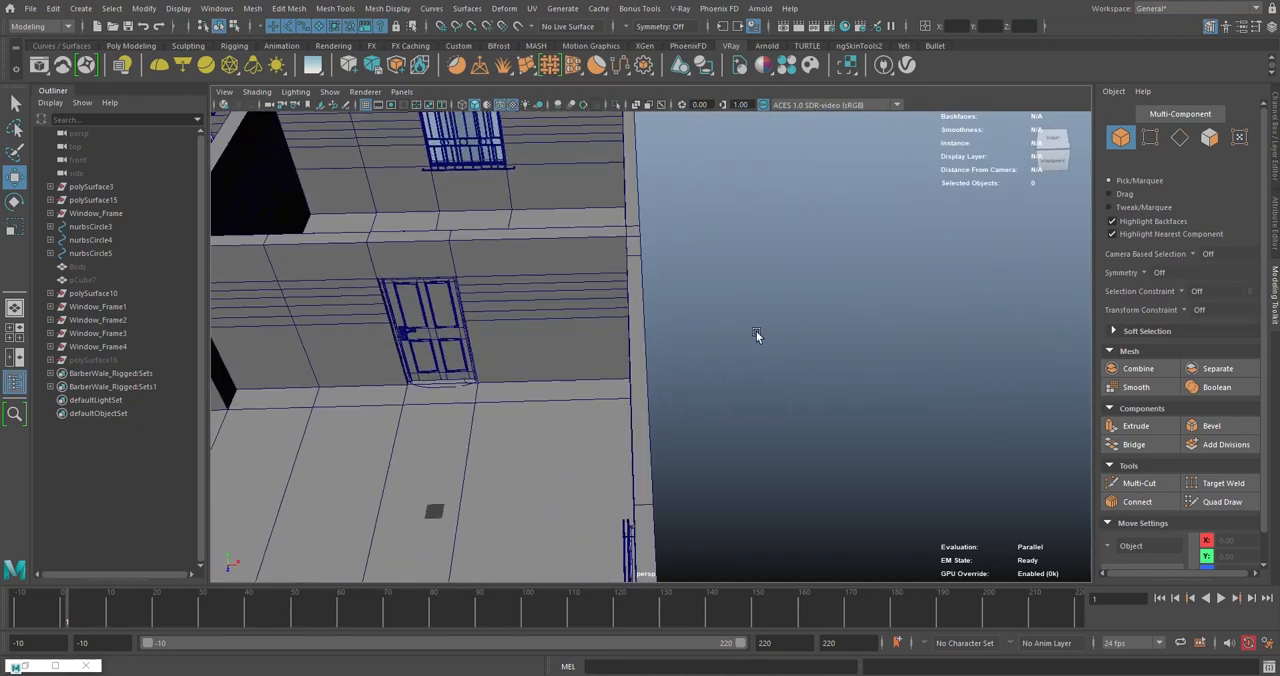
pyautogui.keyDown('alt'); pyautogui.moveTo(535, 331); pyautogui.dragTo(753, 352, button='middle'); pyautogui.keyUp('alt')
pyautogui.scroll(10, 753, 352)
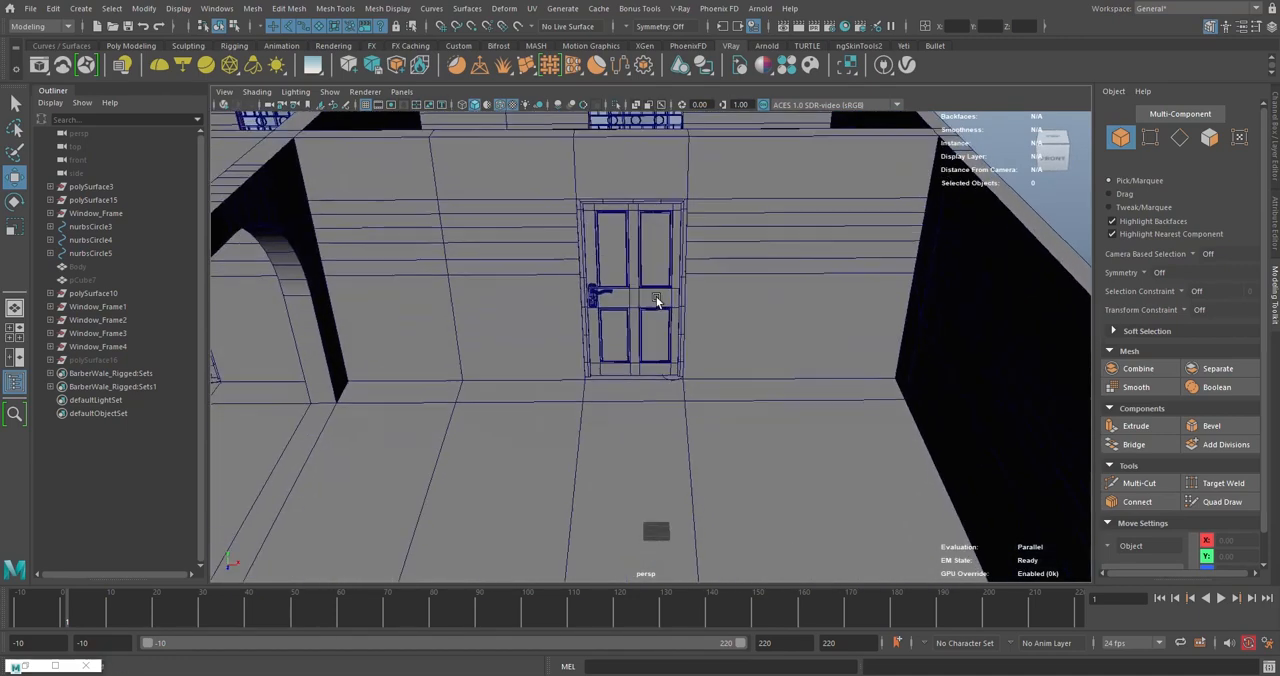
pyautogui.scroll(-2, 666, 358)
pyautogui.click(674, 345)
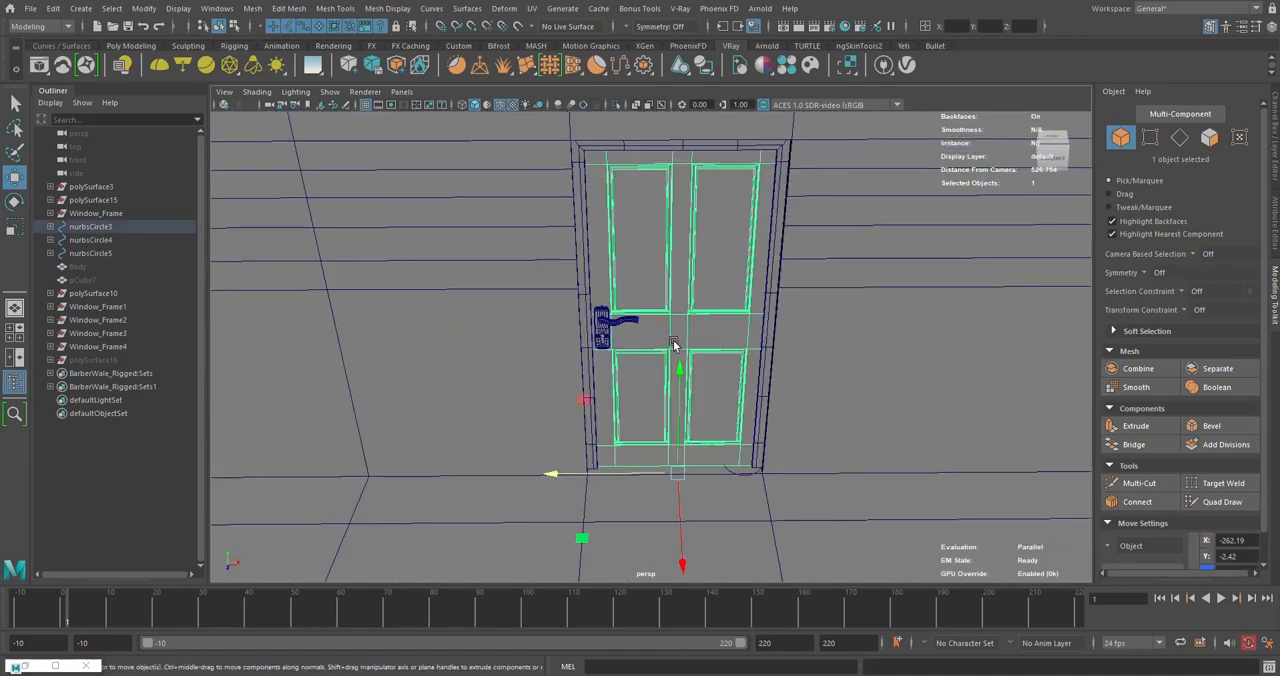
pyautogui.click(51, 228)
pyautogui.click(98, 229)
pyautogui.scroll(-5, 734, 283)
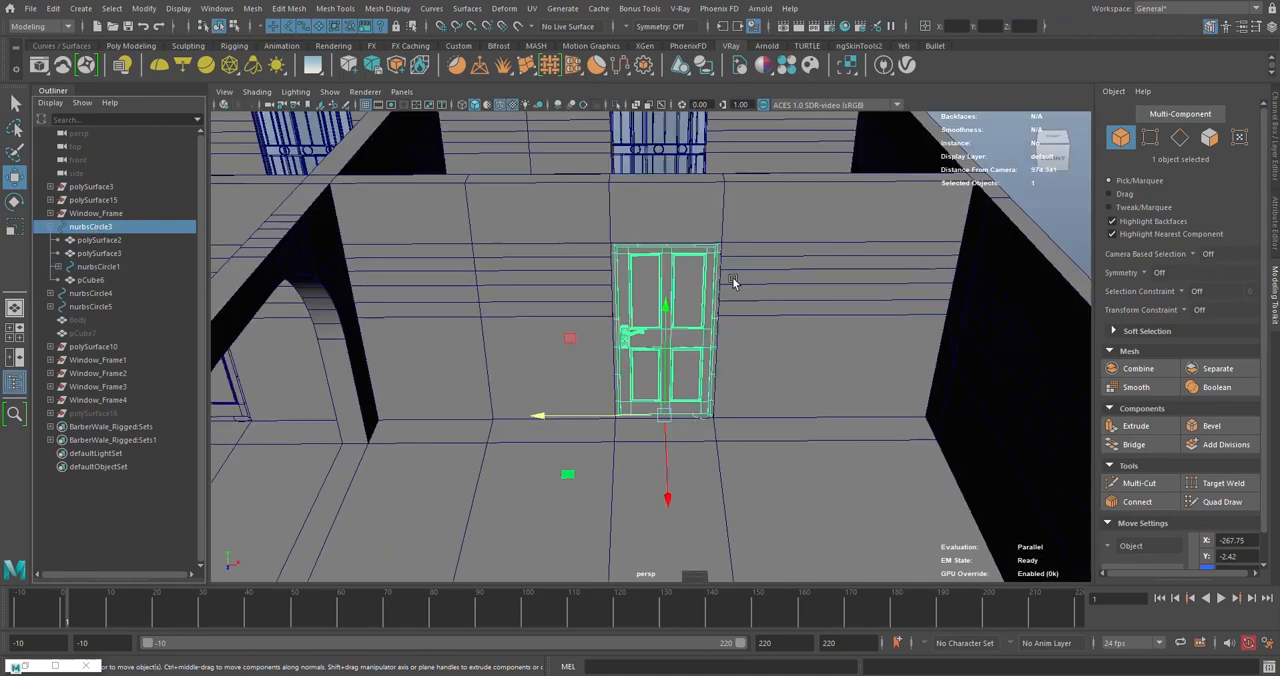
# - Select the door handle mesh pCube6 and frame it for close editing
pyautogui.keyDown('alt'); pyautogui.moveTo(734, 283); pyautogui.dragTo(658, 311); pyautogui.keyUp('alt')
pyautogui.scroll(5, 658, 311)
pyautogui.scroll(8, 658, 311)
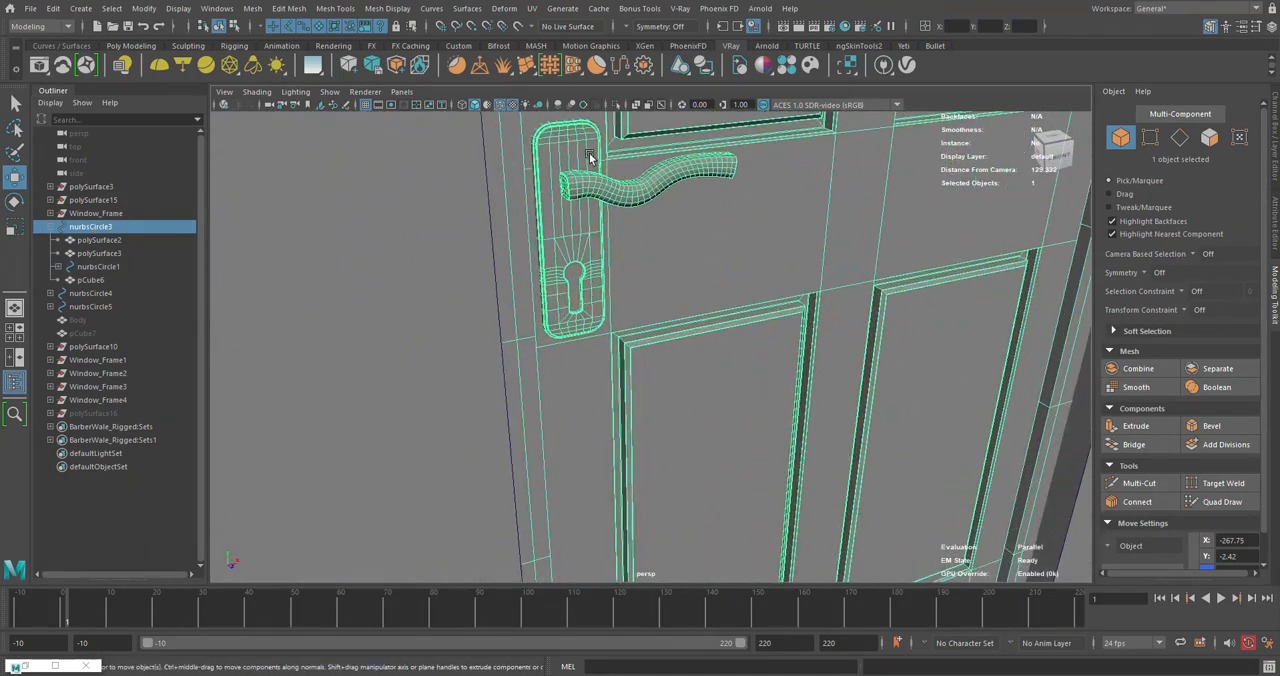
pyautogui.keyDown('alt'); pyautogui.moveTo(590, 157); pyautogui.dragTo(640, 214, button='middle'); pyautogui.keyUp('alt')
pyautogui.scroll(-2, 660, 212)
pyautogui.click(706, 289)
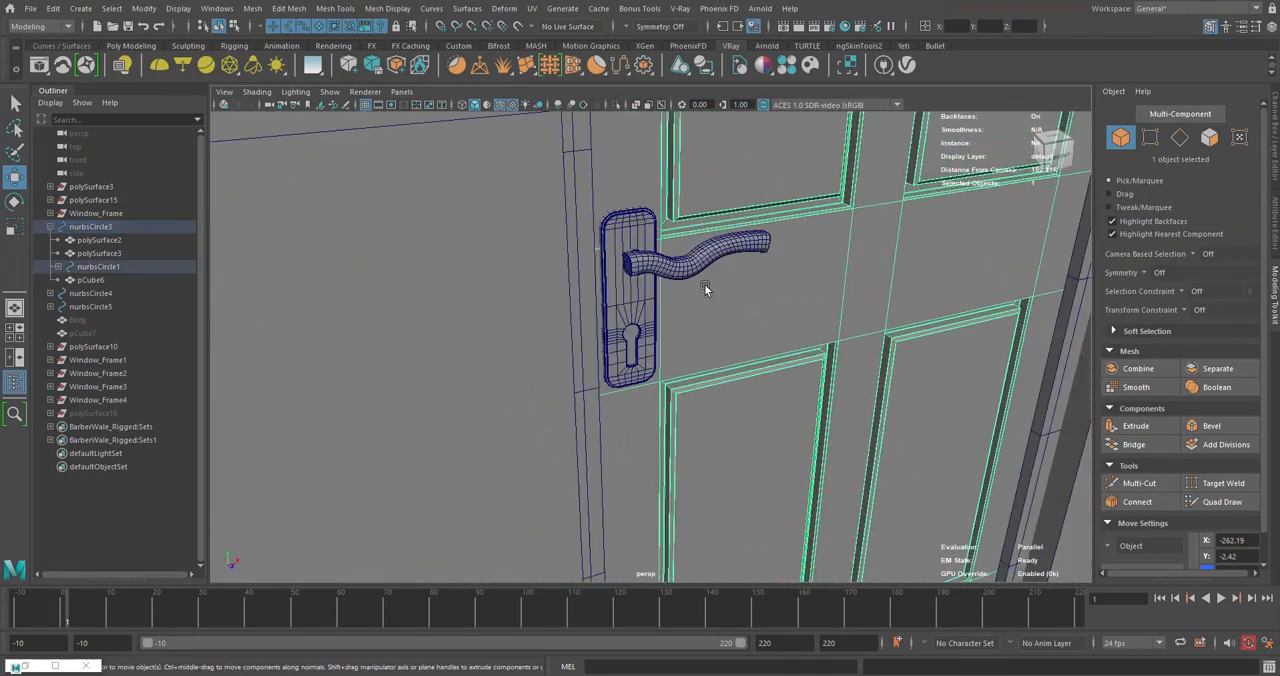
pyautogui.click(680, 267)
pyautogui.keyDown('alt'); pyautogui.moveTo(577, 217); pyautogui.dragTo(686, 277); pyautogui.keyUp('alt')
pyautogui.press('f')
# - Select the faces of a curved door lever on pCube6 in face mode
pyautogui.keyDown('alt'); pyautogui.moveTo(686, 277); pyautogui.dragTo(643, 200, button='middle'); pyautogui.keyUp('alt')
pyautogui.rightClick(634, 272)
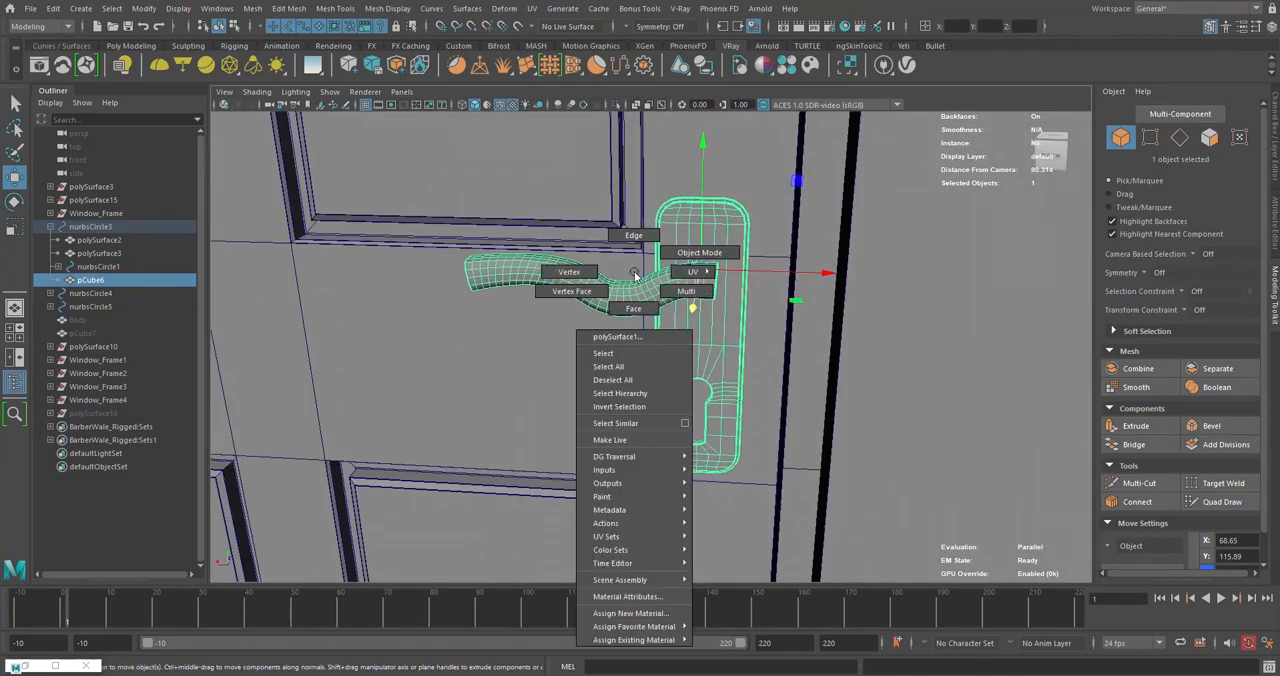
pyautogui.click(634, 310)
pyautogui.moveTo(651, 230); pyautogui.dragTo(698, 208, button='right')
pyautogui.moveTo(638, 305)
pyautogui.mouseDown(button='right')
pyautogui.moveTo(682, 284)
pyautogui.moveTo(642, 313)
pyautogui.mouseUp(button='right')
pyautogui.click(495, 316)
pyautogui.click(641, 281)
pyautogui.rightClick(641, 281)
pyautogui.doubleClick(631, 302)
pyautogui.keyDown('alt'); pyautogui.moveTo(760, 294); pyautogui.dragTo(628, 290); pyautogui.keyUp('alt')
pyautogui.scroll(5, 600, 265)
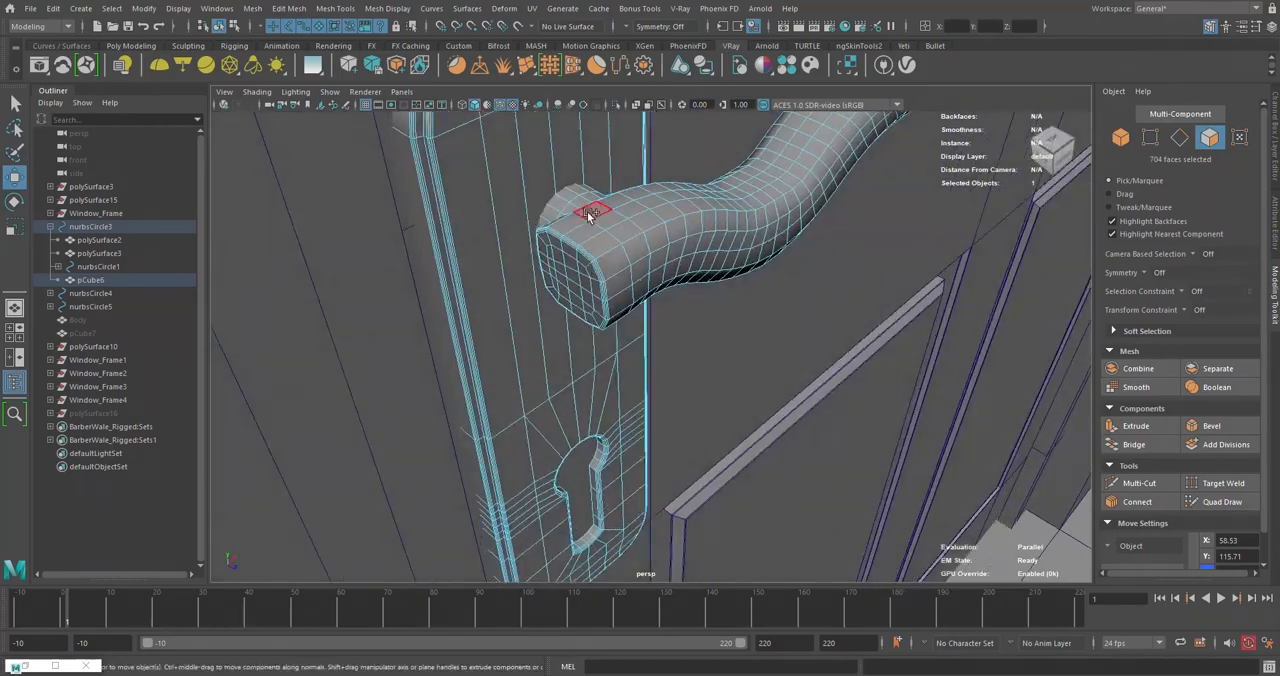
# - Add the remaining lever and spindle faces to the selection and extract them from the handle mesh
pyautogui.keyDown('shift'); pyautogui.doubleClick(609, 222); pyautogui.keyUp('shift')
pyautogui.keyDown('alt'); pyautogui.moveTo(560, 250); pyautogui.dragTo(751, 266); pyautogui.keyUp('alt')
pyautogui.keyDown('shift'); pyautogui.doubleClick(766, 268); pyautogui.keyUp('shift')
pyautogui.scroll(-5, 766, 268)
pyautogui.keyDown('shift'); pyautogui.rightClick(659, 259); pyautogui.keyUp('shift')
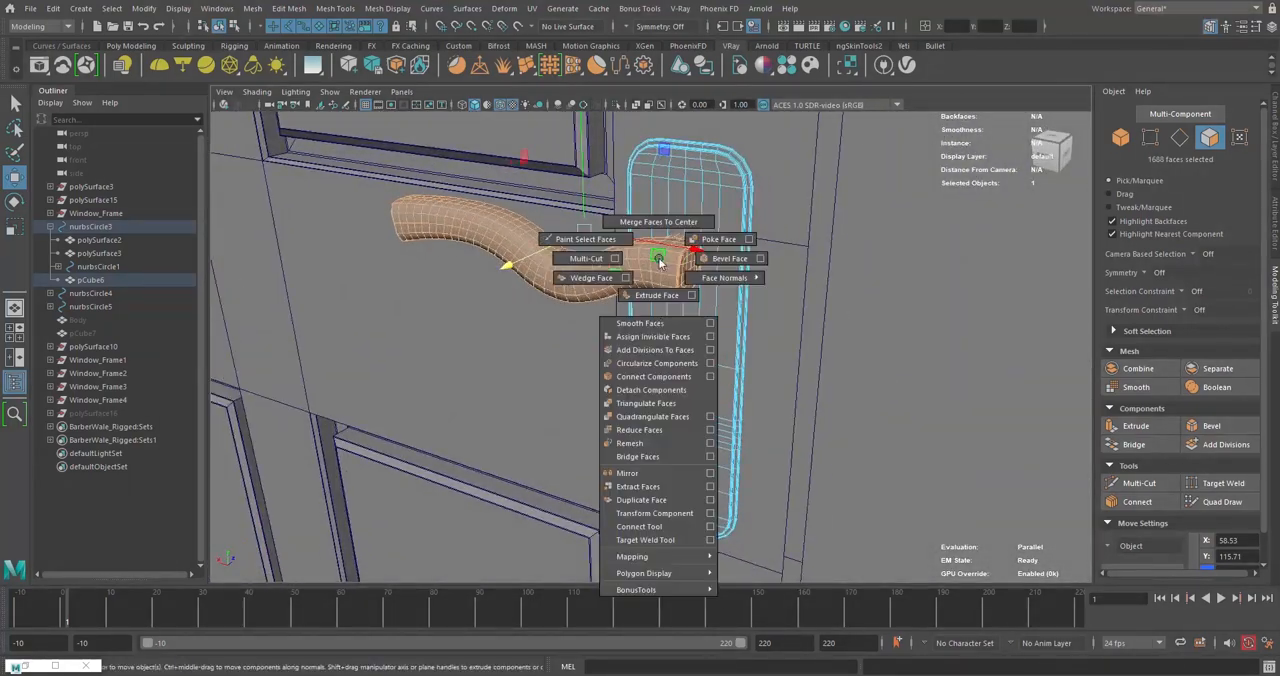
pyautogui.click(636, 490)
# - Return to object mode, select the two levers and their two spindle pieces, and isolate them in the view
pyautogui.rightClick(685, 200)
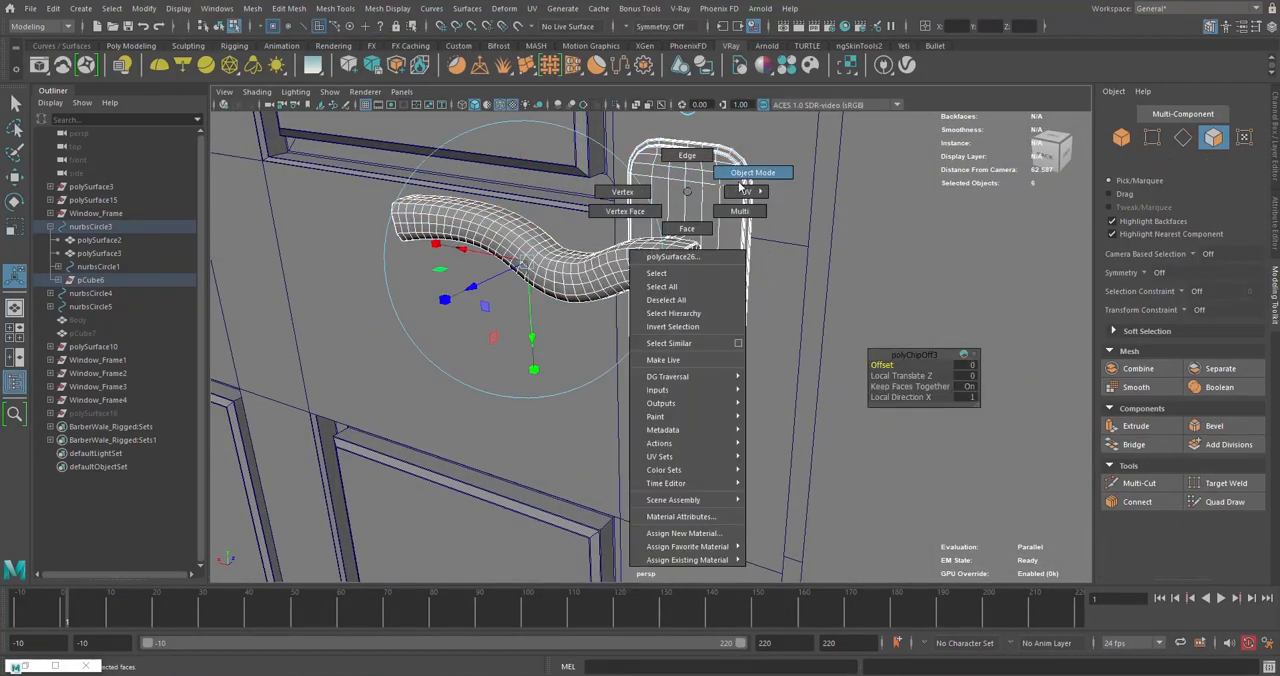
pyautogui.click(745, 184)
pyautogui.click(694, 198)
pyautogui.click(677, 260)
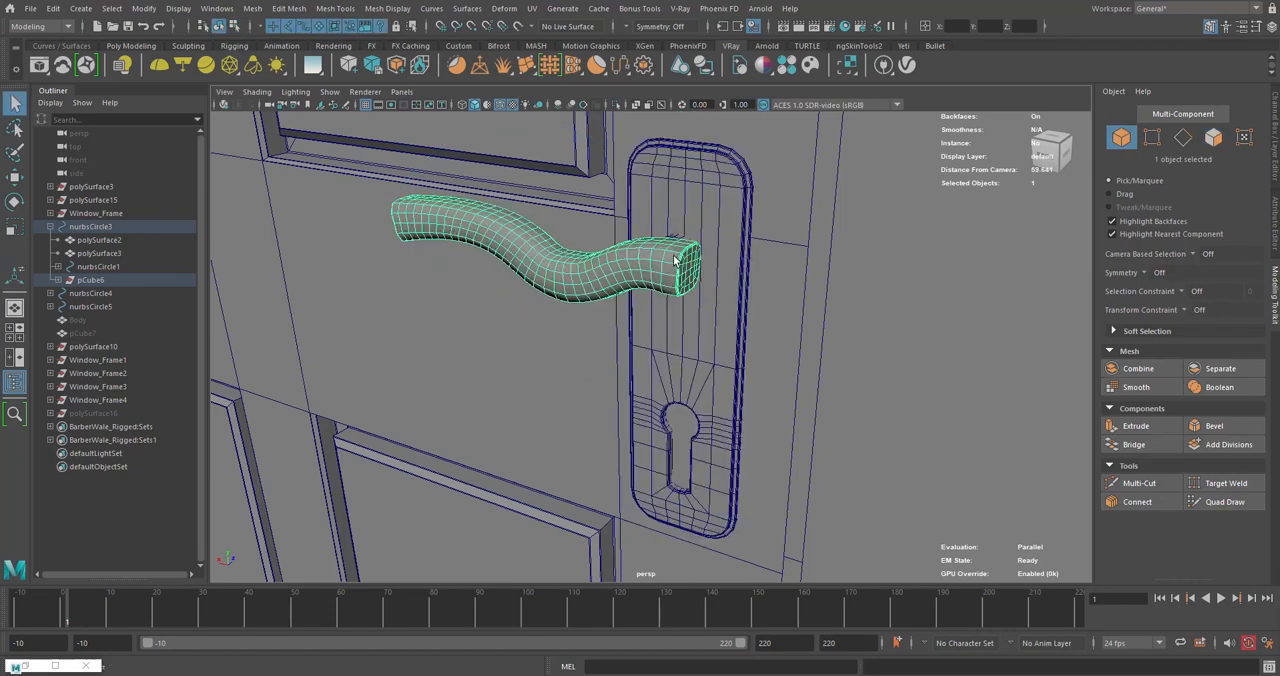
pyautogui.keyDown('alt'); pyautogui.moveTo(677, 260); pyautogui.dragTo(557, 322); pyautogui.keyUp('alt')
pyautogui.keyDown('shift'); pyautogui.click(661, 320); pyautogui.keyUp('shift')
pyautogui.keyDown('shift'); pyautogui.click(585, 238); pyautogui.keyUp('shift')
pyautogui.keyDown('shift'); pyautogui.click(630, 246); pyautogui.keyUp('shift')
pyautogui.click(617, 104)
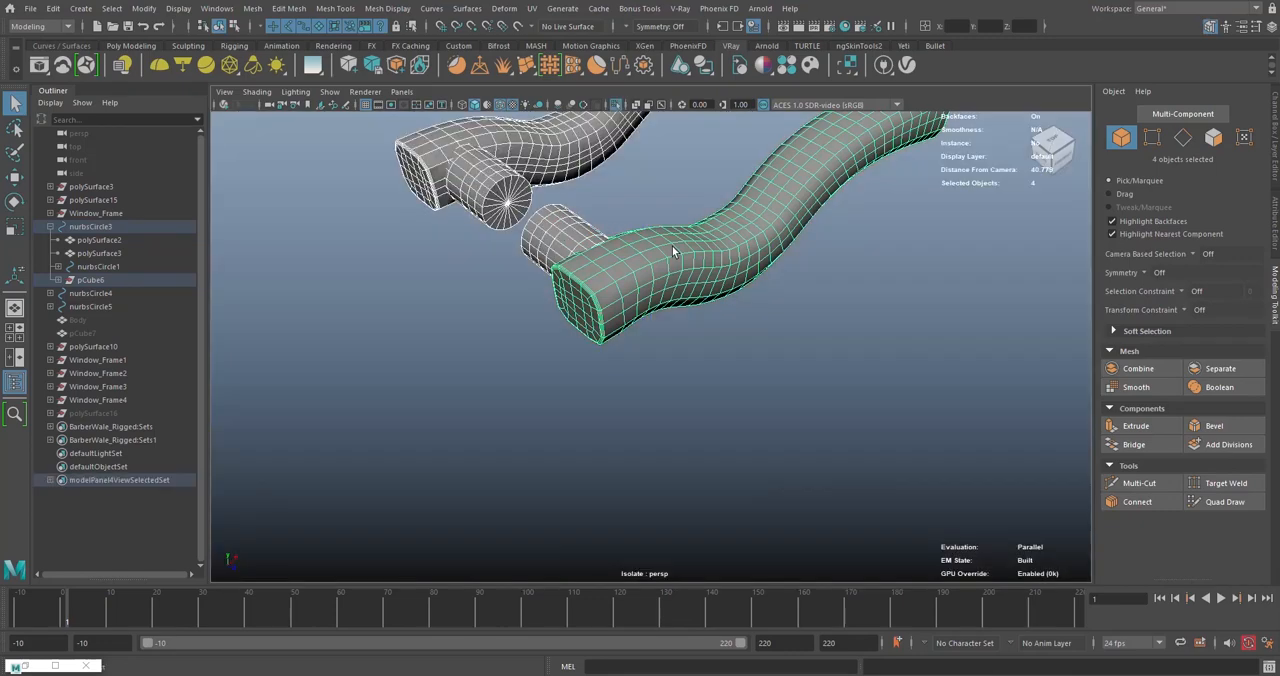
# - Combine the four lever and spindle pieces into a single mesh
pyautogui.keyDown('alt'); pyautogui.moveTo(674, 254); pyautogui.dragTo(600, 300); pyautogui.keyUp('alt')
pyautogui.click(586, 297)
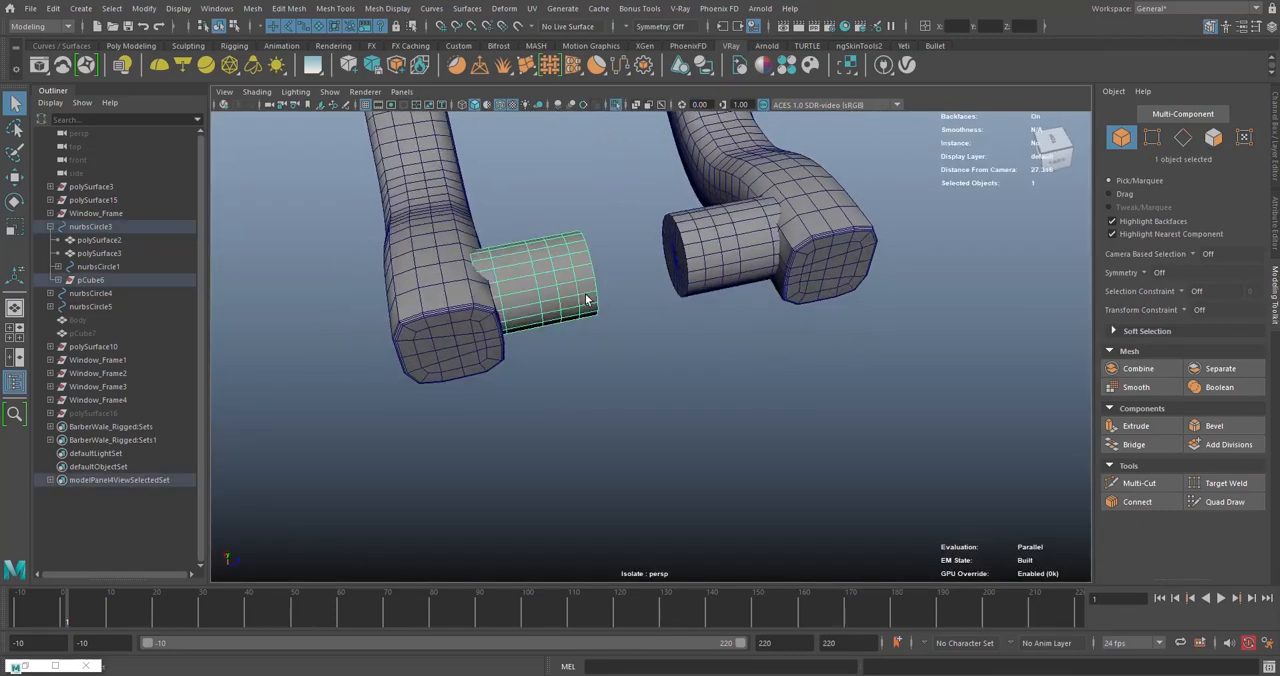
pyautogui.scroll(-5, 688, 360)
pyautogui.moveTo(852, 396); pyautogui.dragTo(460, 208)
pyautogui.keyDown('shift'); pyautogui.moveTo(702, 234); pyautogui.dragTo(708, 476, button='right'); pyautogui.keyUp('shift')
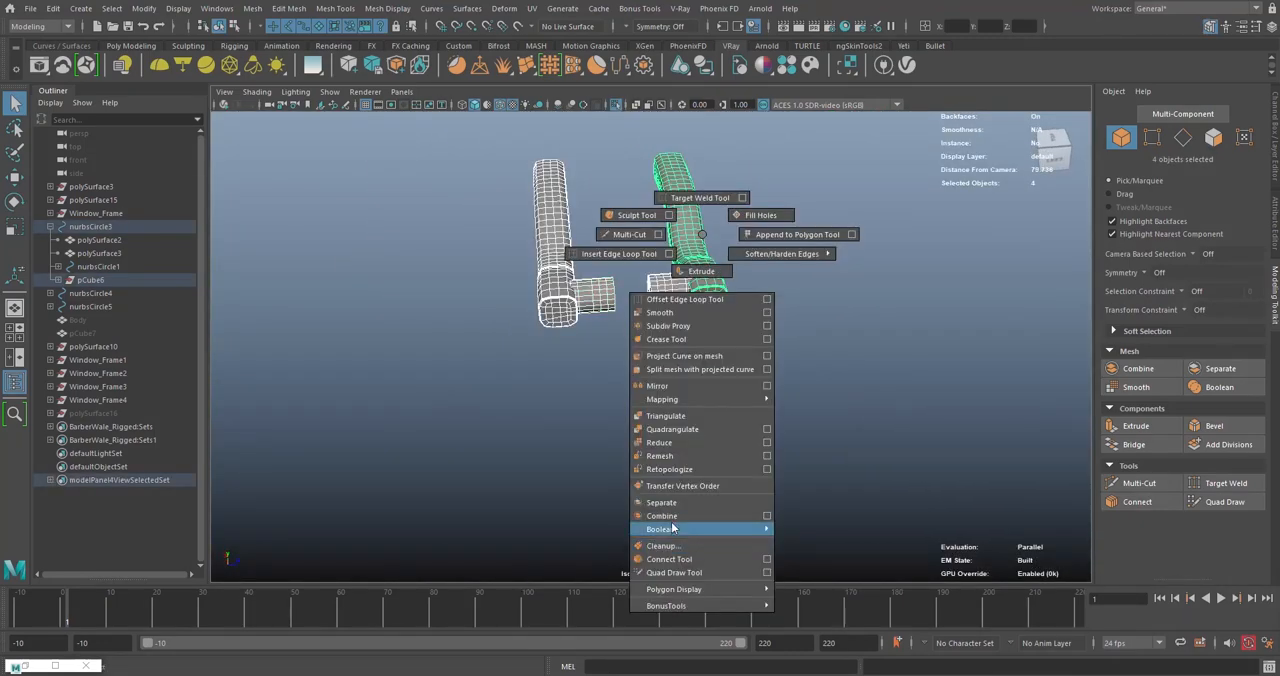
pyautogui.keyDown('shift'); pyautogui.moveTo(673, 528); pyautogui.dragTo(669, 516, button='right'); pyautogui.keyUp('shift')
pyautogui.click(670, 400)
# - Select the facing end-cap faces of the two spindles and bridge them to connect both door levers
pyautogui.scroll(5, 653, 310)
pyautogui.keyDown('alt'); pyautogui.moveTo(651, 304); pyautogui.dragTo(667, 387); pyautogui.keyUp('alt')
pyautogui.click(522, 336)
pyautogui.rightClick(554, 288)
pyautogui.click(490, 287)
pyautogui.click(527, 370)
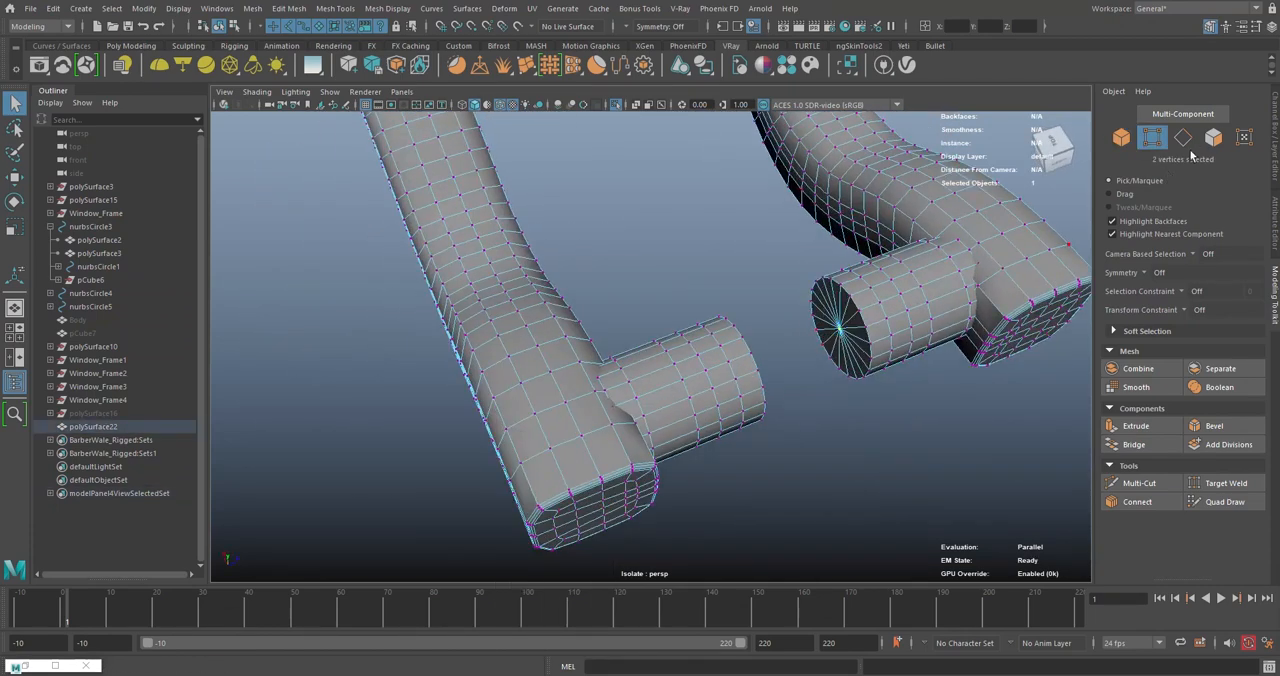
pyautogui.click(1213, 137)
pyautogui.click(140, 48)
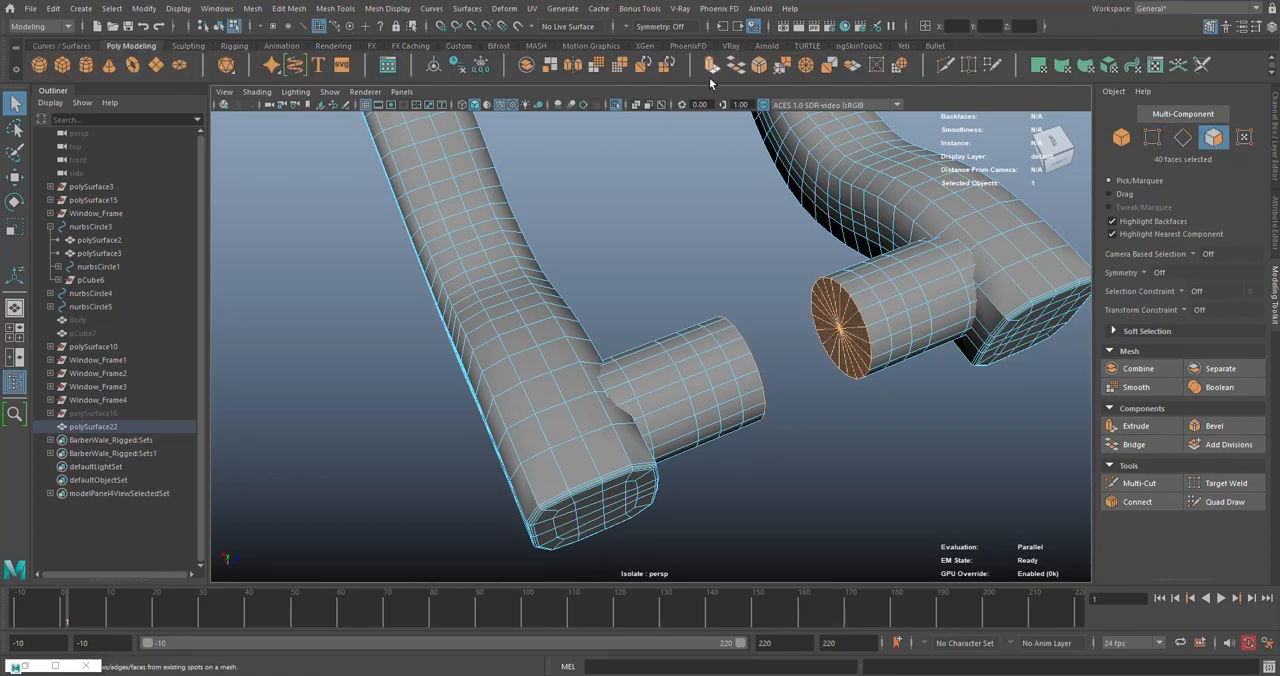
pyautogui.click(737, 65)
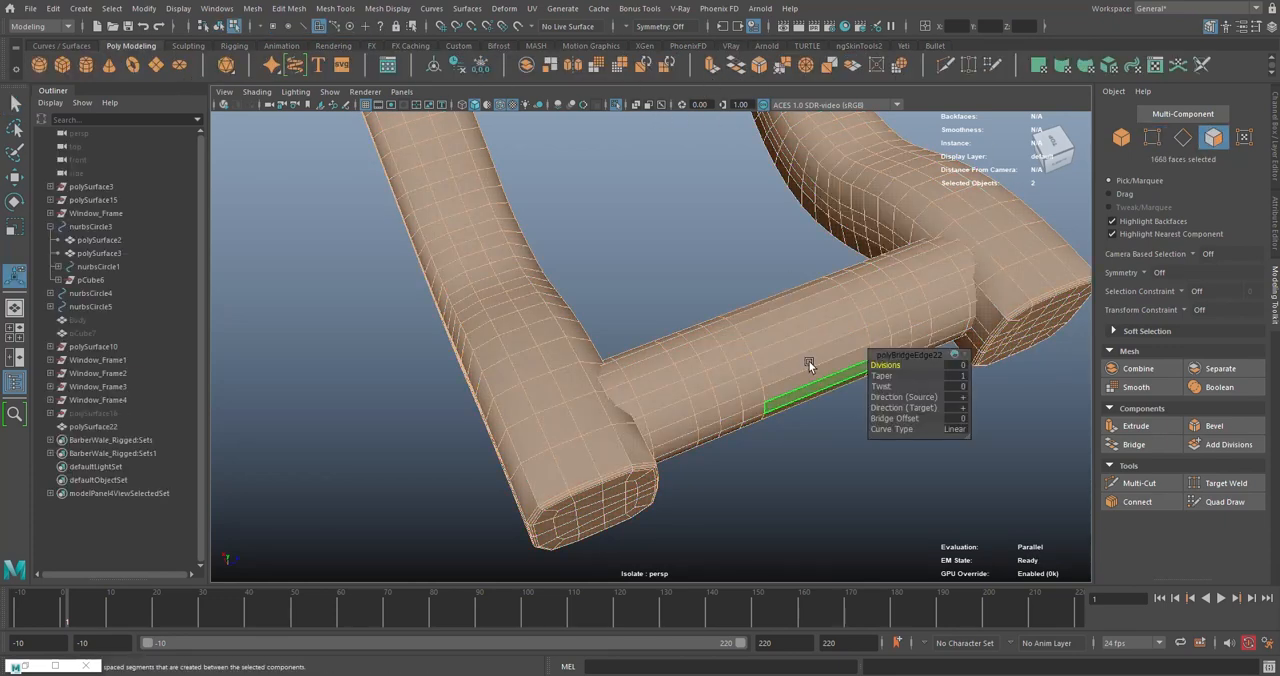
# - Connect the lengthwise edges of the bridged spindle section with one centred edge loop and return to object mode
pyautogui.keyDown('alt'); pyautogui.moveTo(808, 362); pyautogui.dragTo(752, 366); pyautogui.keyUp('alt')
pyautogui.moveTo(694, 203); pyautogui.dragTo(758, 206, button='right')
pyautogui.click(758, 212)
pyautogui.click(662, 327)
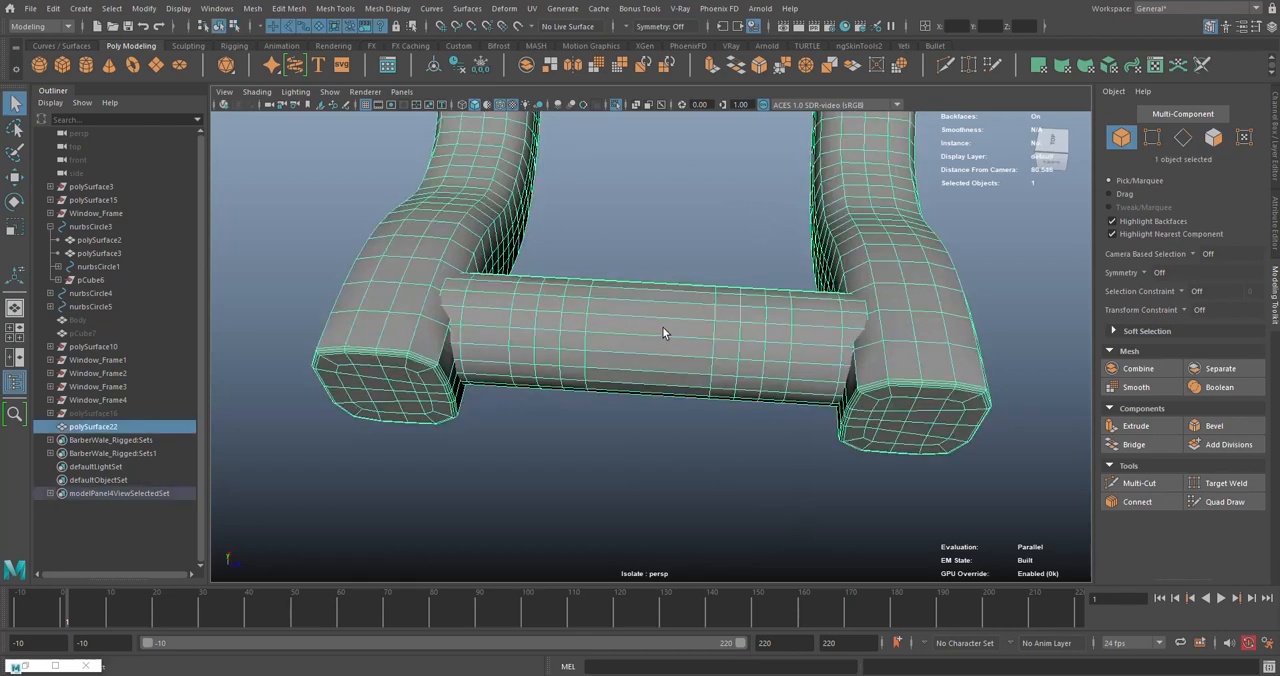
pyautogui.moveTo(621, 198); pyautogui.dragTo(618, 170, button='right')
pyautogui.moveTo(714, 249); pyautogui.dragTo(686, 402, button='right')
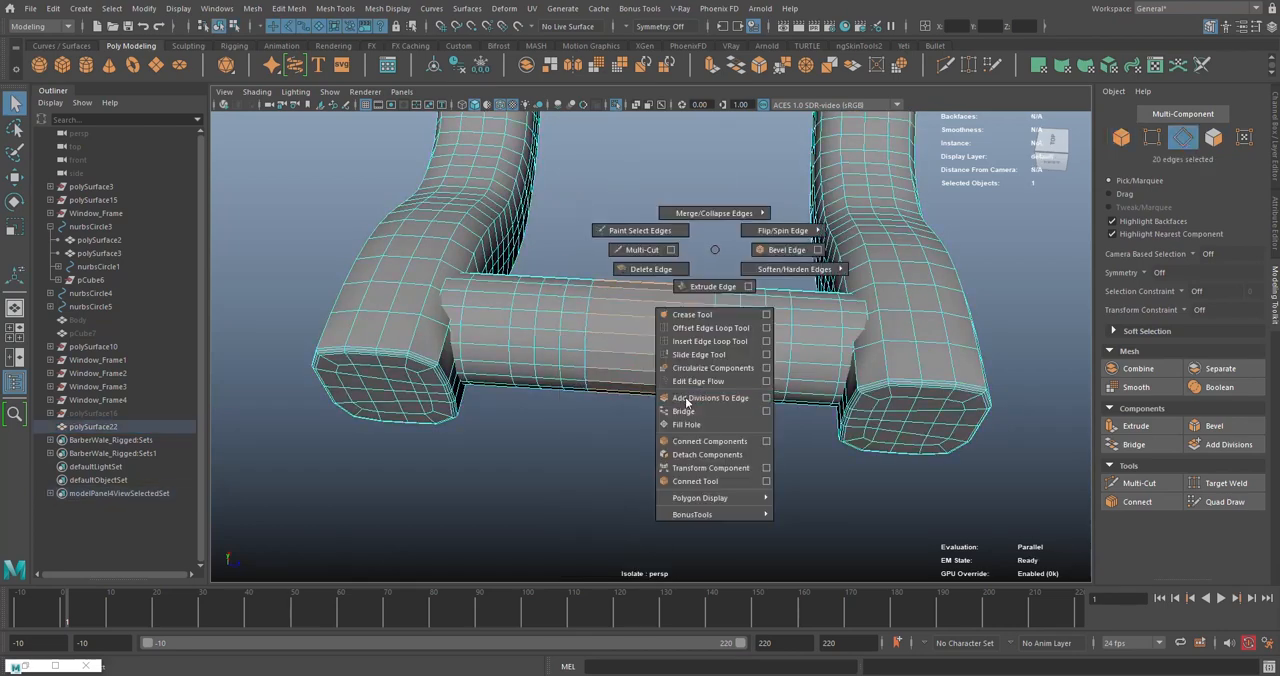
pyautogui.moveTo(697, 487); pyautogui.dragTo(697, 487, button='right')
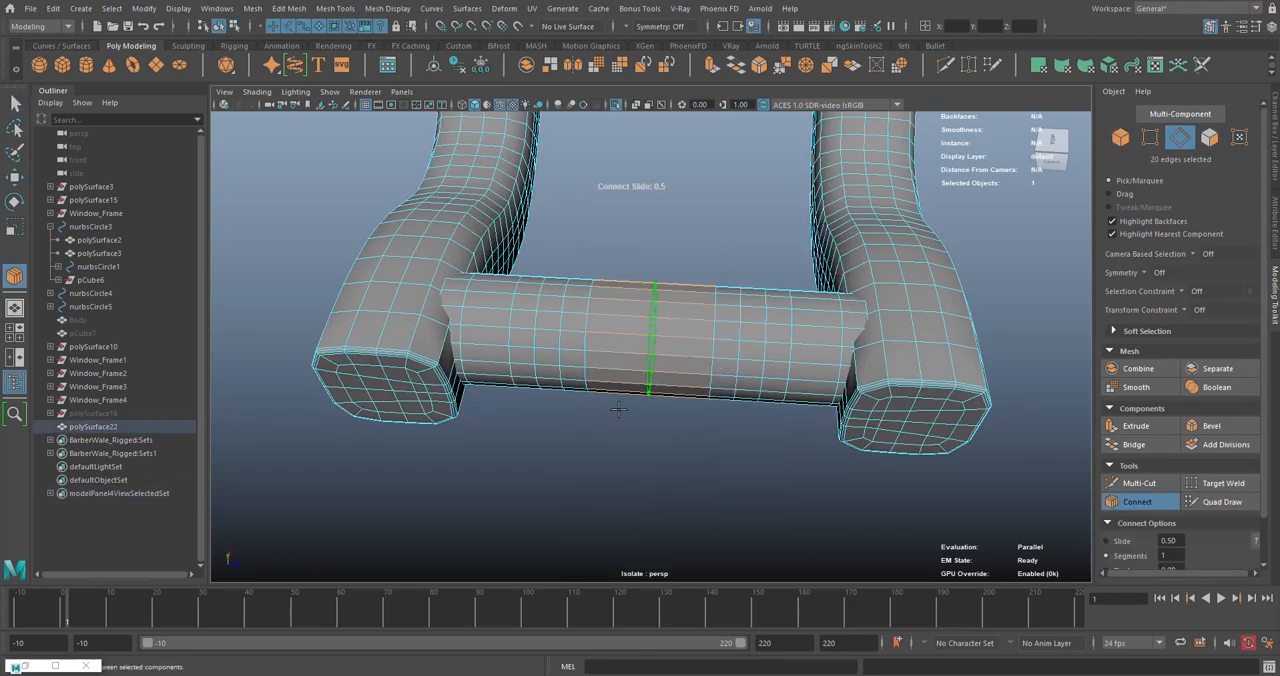
pyautogui.press('q')
pyautogui.moveTo(660, 191); pyautogui.dragTo(727, 178, button='right')
pyautogui.click(728, 220)
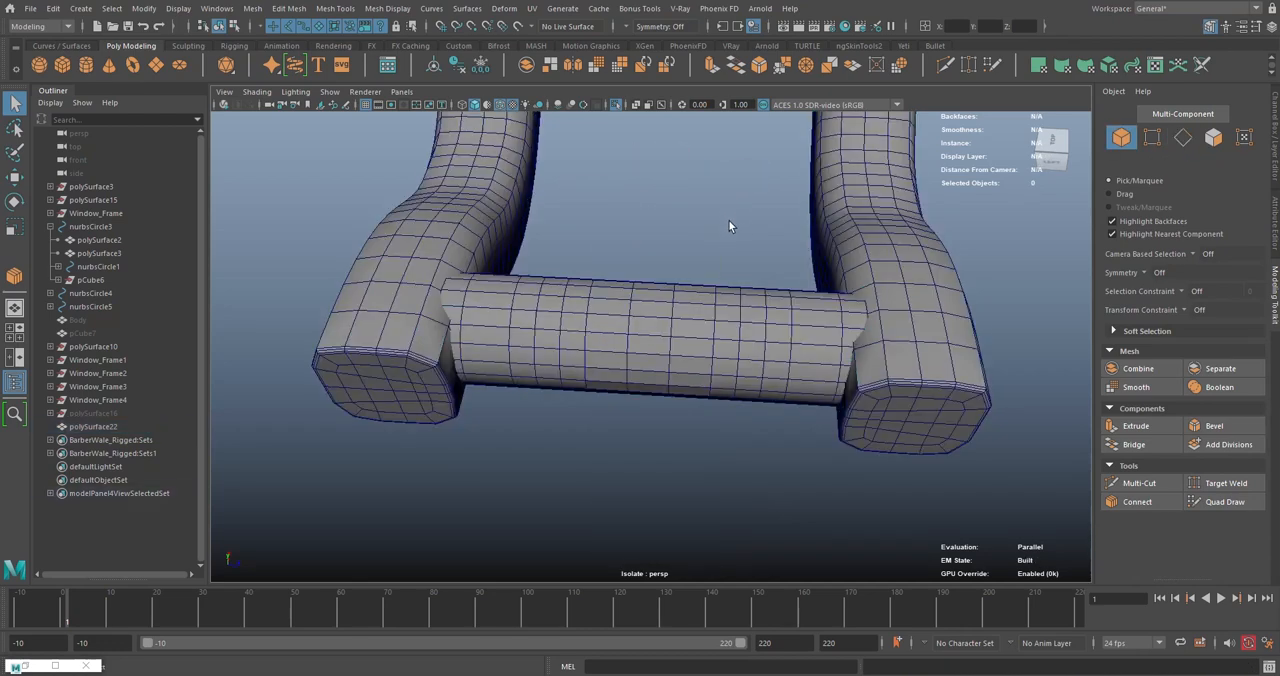
# - Select the joined door handle mesh and examine where its rotation pivot sits relative to the levers and spindle
pyautogui.scroll(-5, 728, 240)
pyautogui.keyDown('alt'); pyautogui.moveTo(745, 370); pyautogui.dragTo(669, 337); pyautogui.keyUp('alt')
pyautogui.click(669, 337)
pyautogui.press('e')
pyautogui.moveTo(674, 189); pyautogui.dragTo(640, 350)
pyautogui.scroll(5, 640, 350)
pyautogui.keyDown('alt'); pyautogui.moveTo(614, 309); pyautogui.dragTo(622, 280); pyautogui.keyUp('alt')
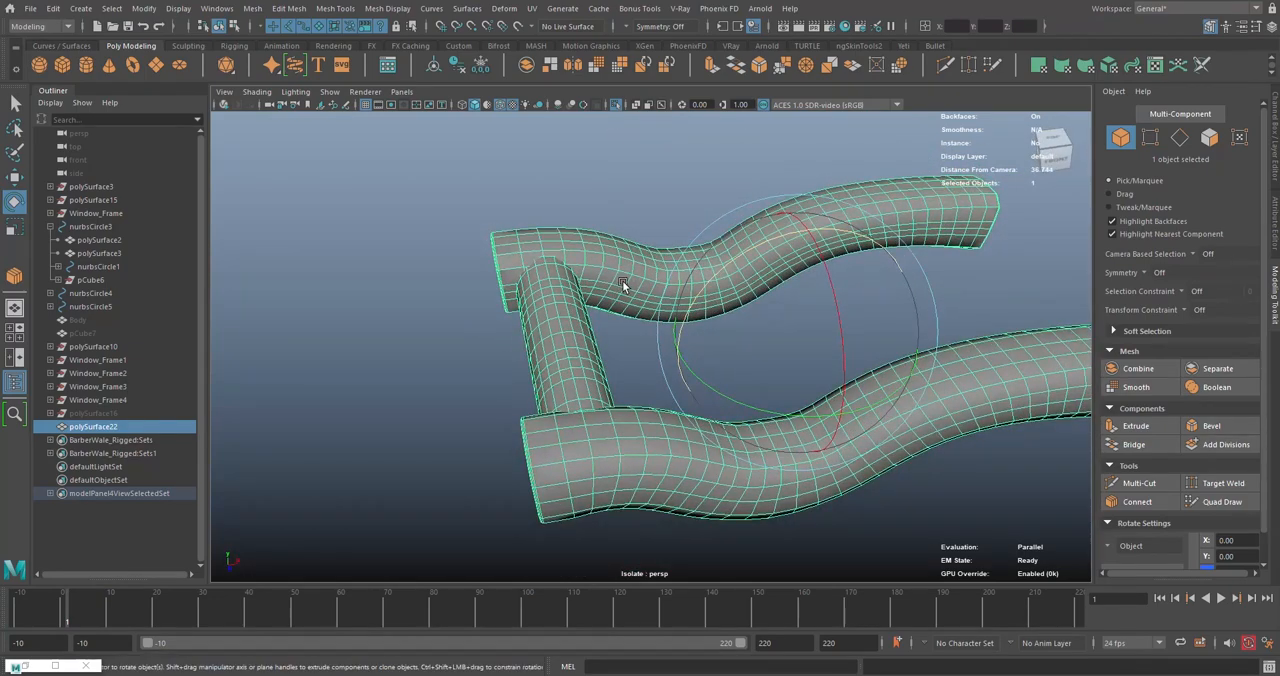
# - Undo the added edge loop and the bridge between the two spindle pieces, returning to object mode
pyautogui.hotkey('ctrl', 'z')
pyautogui.hotkey('ctrl', 'z')
pyautogui.hotkey('ctrl', 'z')
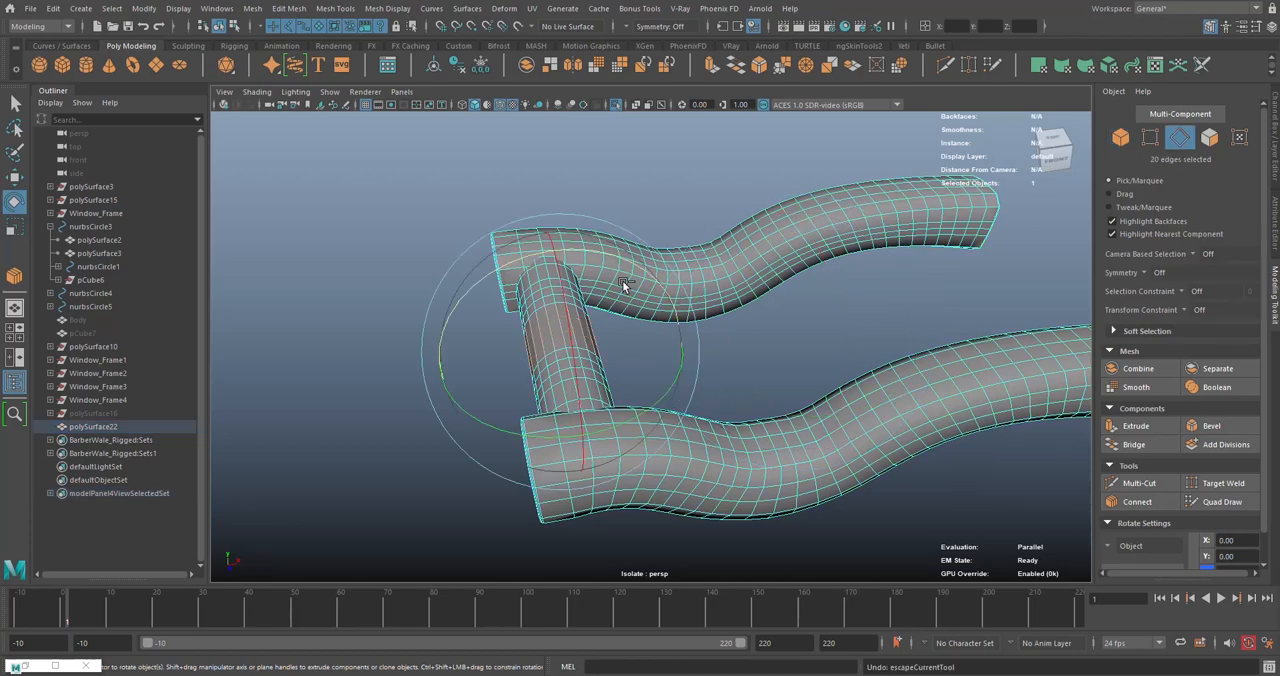
pyautogui.hotkey('ctrl', 'z')
pyautogui.hotkey('ctrl', 'z')
pyautogui.hotkey('ctrl', 'z')
pyautogui.hotkey('ctrl', 'z')
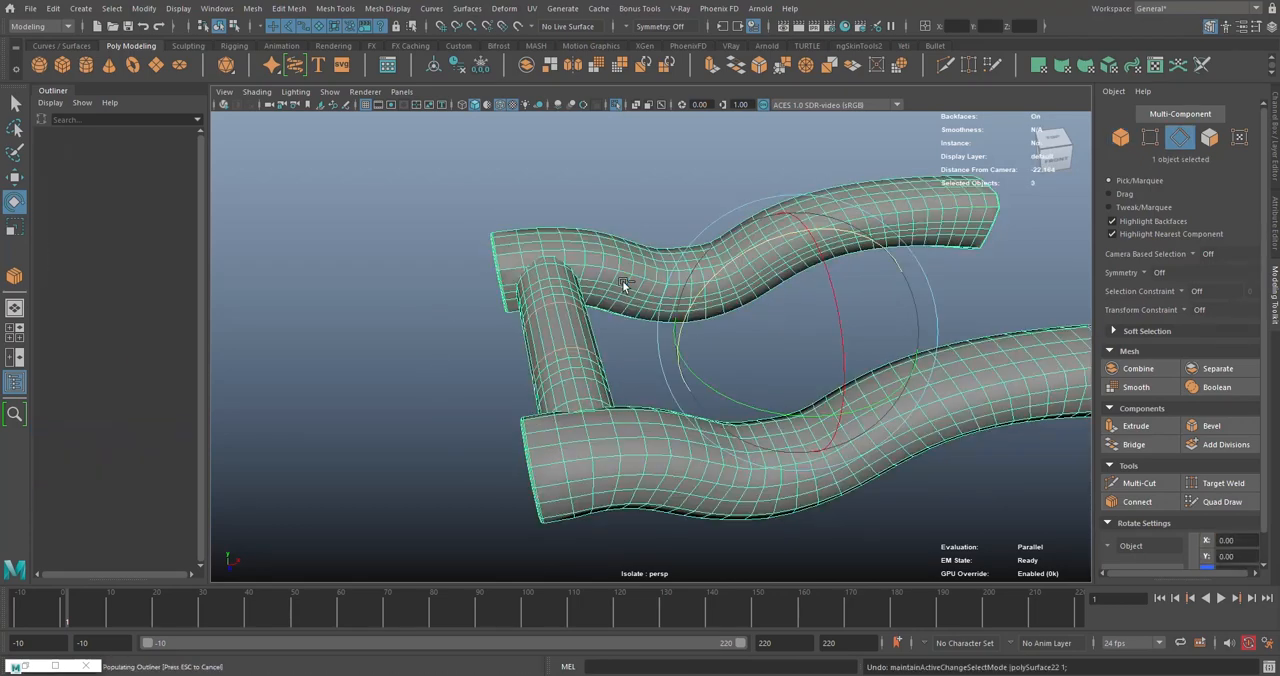
pyautogui.moveTo(563, 171); pyautogui.dragTo(629, 151, button='right')
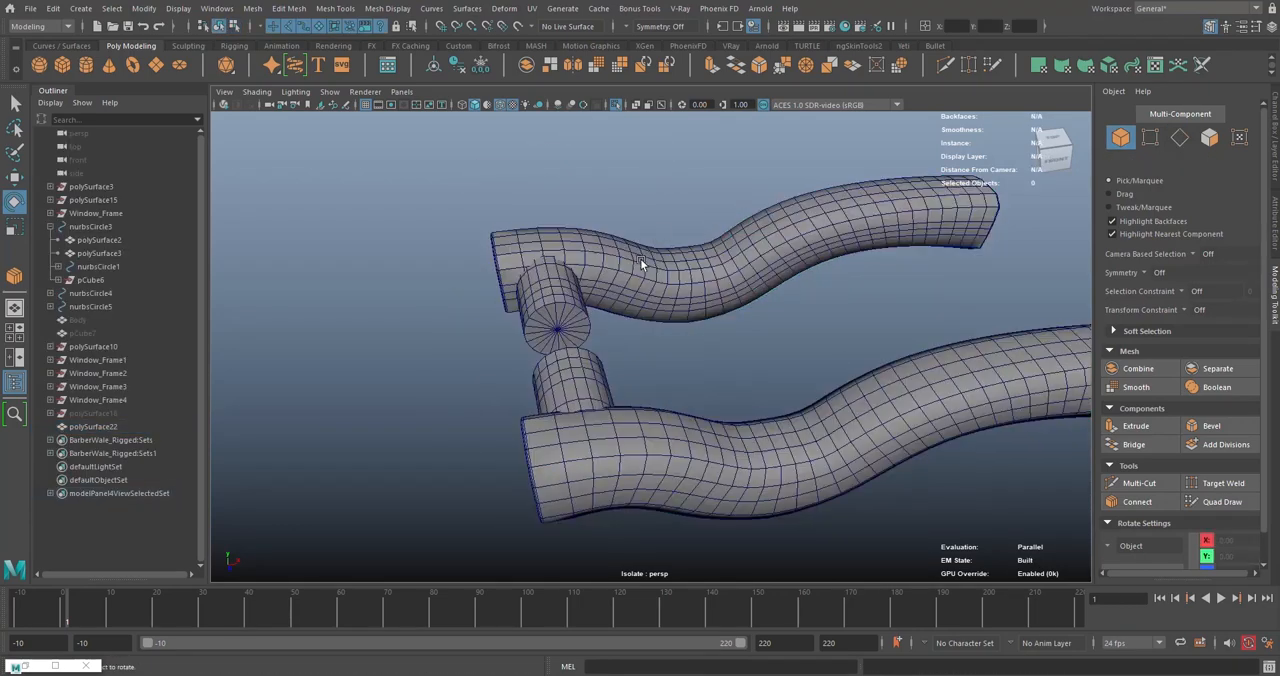
# - Draw a NURBS circle with a radius of about 9.8 on the grid
pyautogui.click(66, 47)
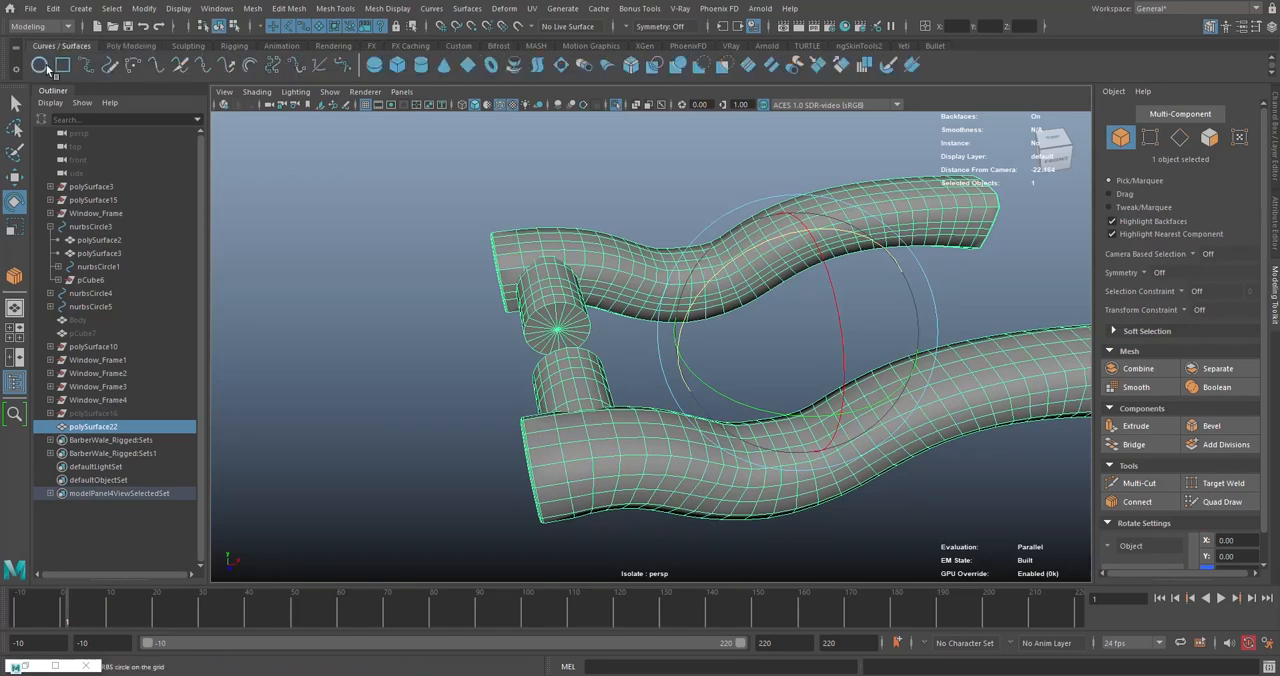
pyautogui.click(47, 67)
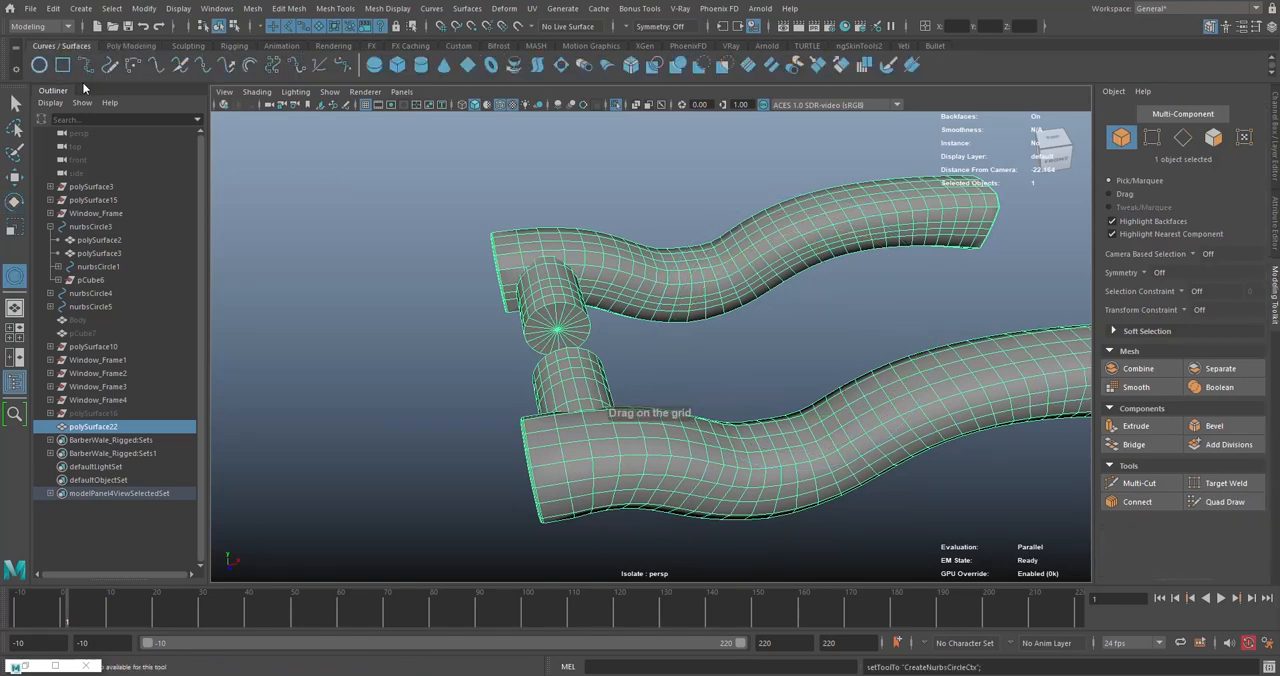
pyautogui.keyDown('alt'); pyautogui.moveTo(628, 357); pyautogui.dragTo(648, 217); pyautogui.keyUp('alt')
pyautogui.keyDown('alt'); pyautogui.moveTo(648, 217); pyautogui.dragTo(530, 350, button='right'); pyautogui.keyUp('alt')
pyautogui.moveTo(530, 350); pyautogui.dragTo(560, 291)
# - Match the new circle's translation to the door handle mesh
pyautogui.press('w')
pyautogui.keyDown('alt'); pyautogui.moveTo(560, 291); pyautogui.dragTo(605, 337, button='middle'); pyautogui.keyUp('alt')
pyautogui.keyDown('alt'); pyautogui.moveTo(605, 337); pyautogui.dragTo(626, 337, button='right'); pyautogui.keyUp('alt')
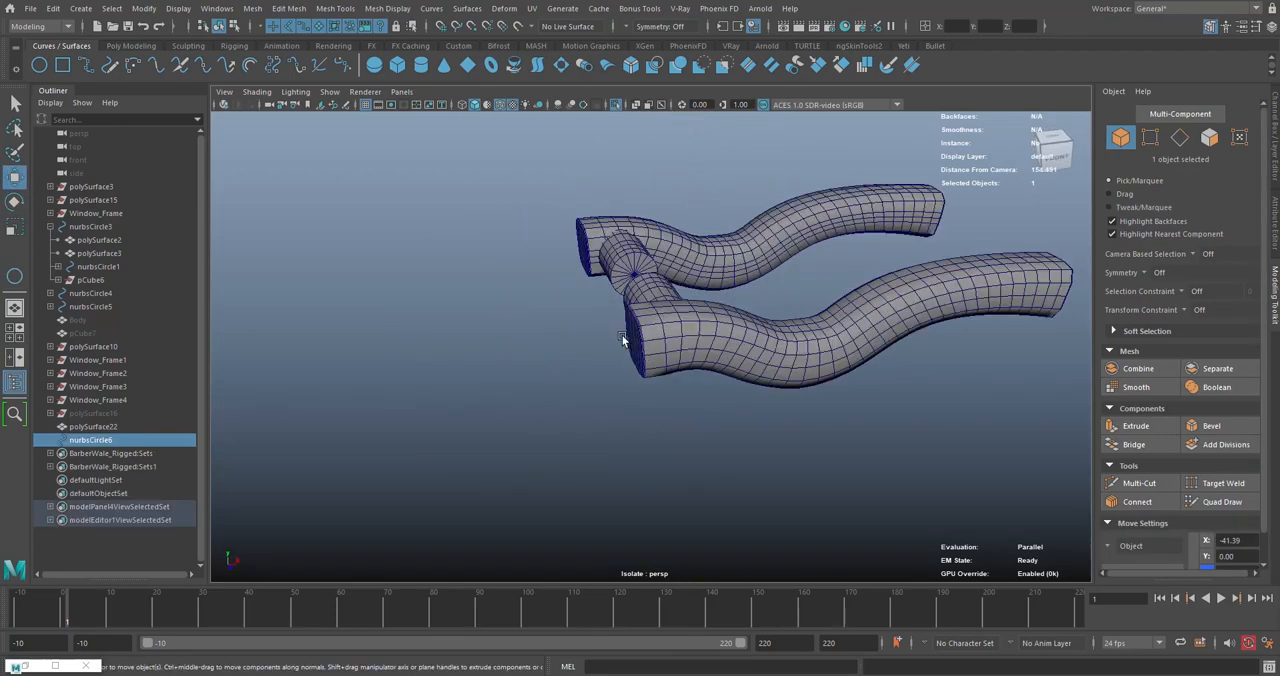
pyautogui.keyDown('alt'); pyautogui.moveTo(626, 337); pyautogui.dragTo(656, 305); pyautogui.keyUp('alt')
pyautogui.keyDown('alt'); pyautogui.moveTo(656, 305); pyautogui.dragTo(706, 410, button='right'); pyautogui.keyUp('alt')
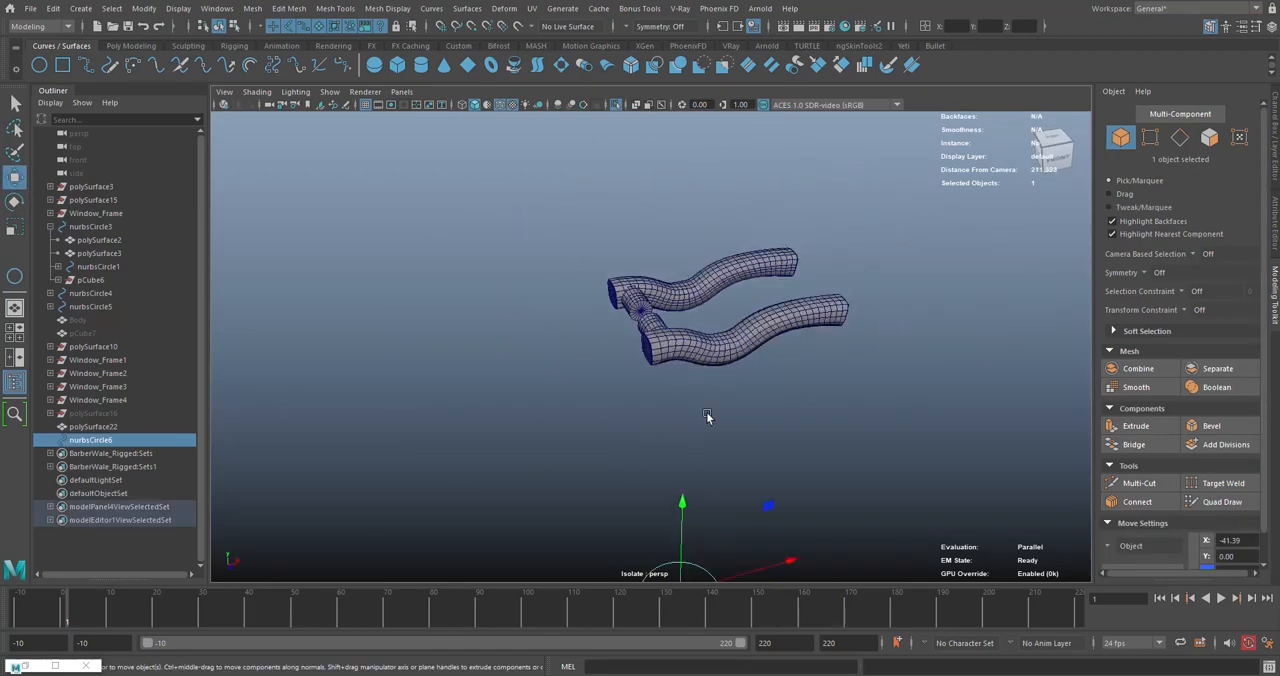
pyautogui.keyDown('shift'); pyautogui.click(771, 271); pyautogui.keyUp('shift')
pyautogui.click(144, 10)
pyautogui.moveTo(218, 88)
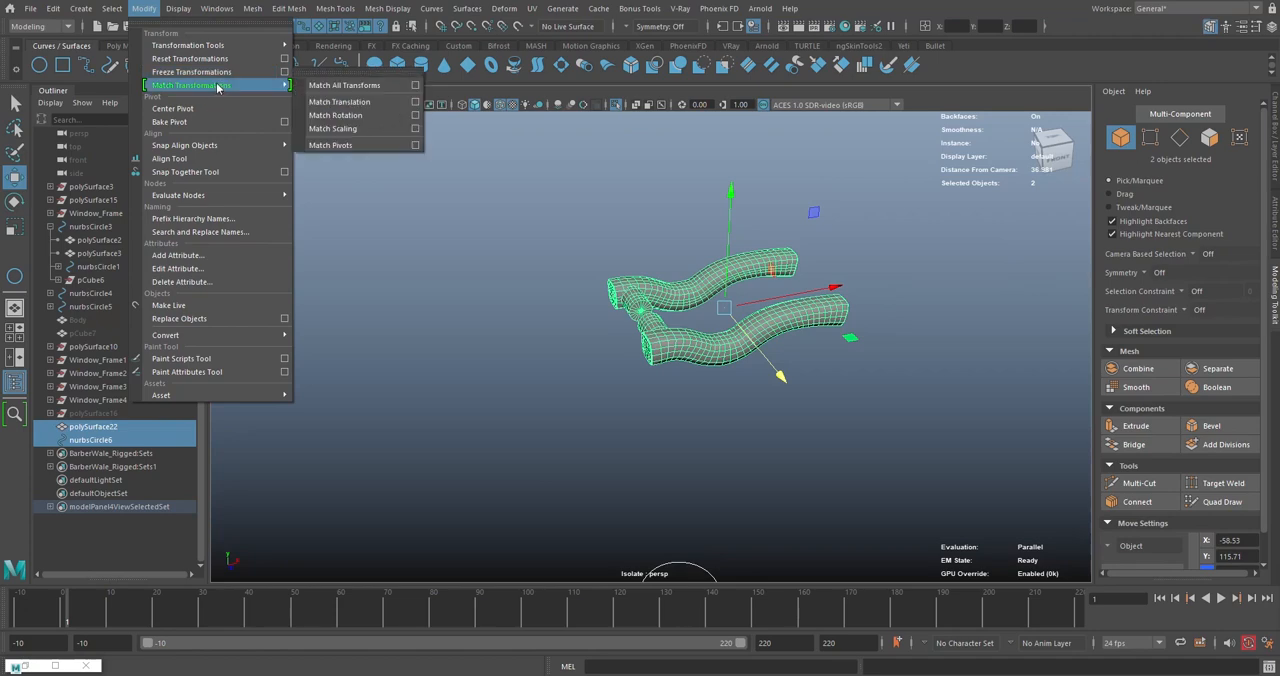
pyautogui.click(386, 103)
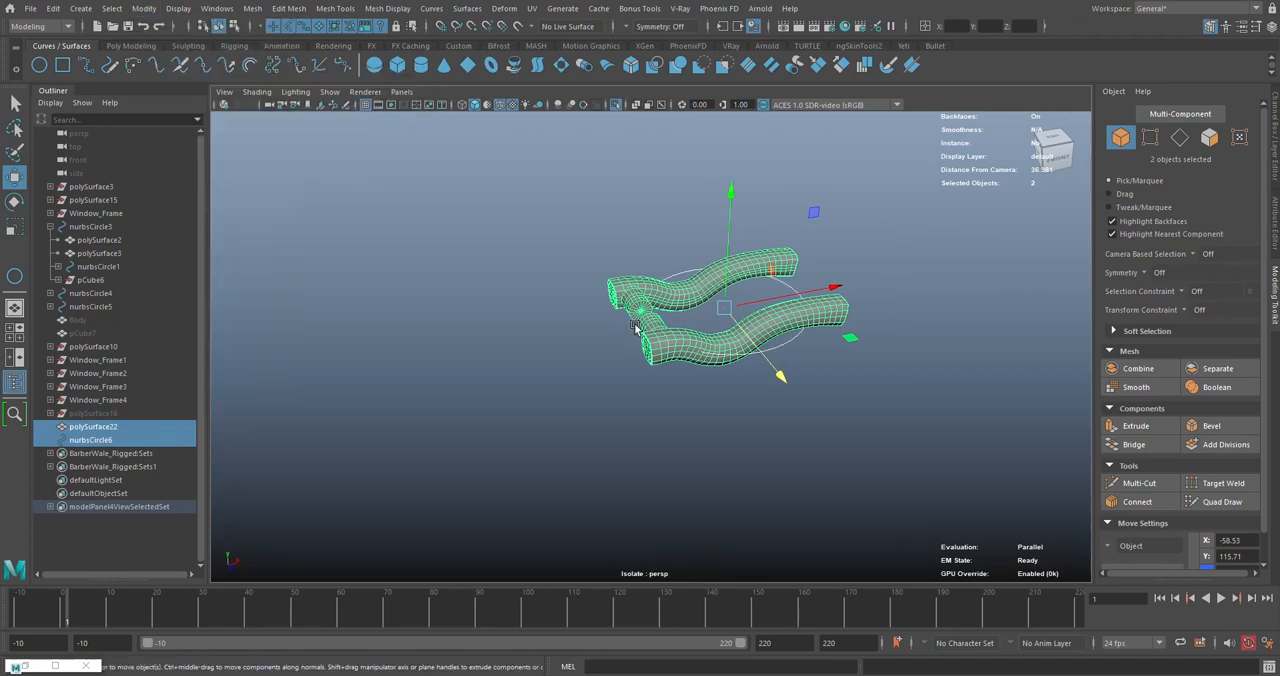
# - Select only the circle and reduce its radius to about 2.1
pyautogui.keyDown('alt'); pyautogui.moveTo(635, 328); pyautogui.dragTo(643, 322); pyautogui.keyUp('alt')
pyautogui.scroll(5, 643, 322)
pyautogui.click(705, 303)
pyautogui.moveTo(766, 152); pyautogui.dragTo(768, 153)
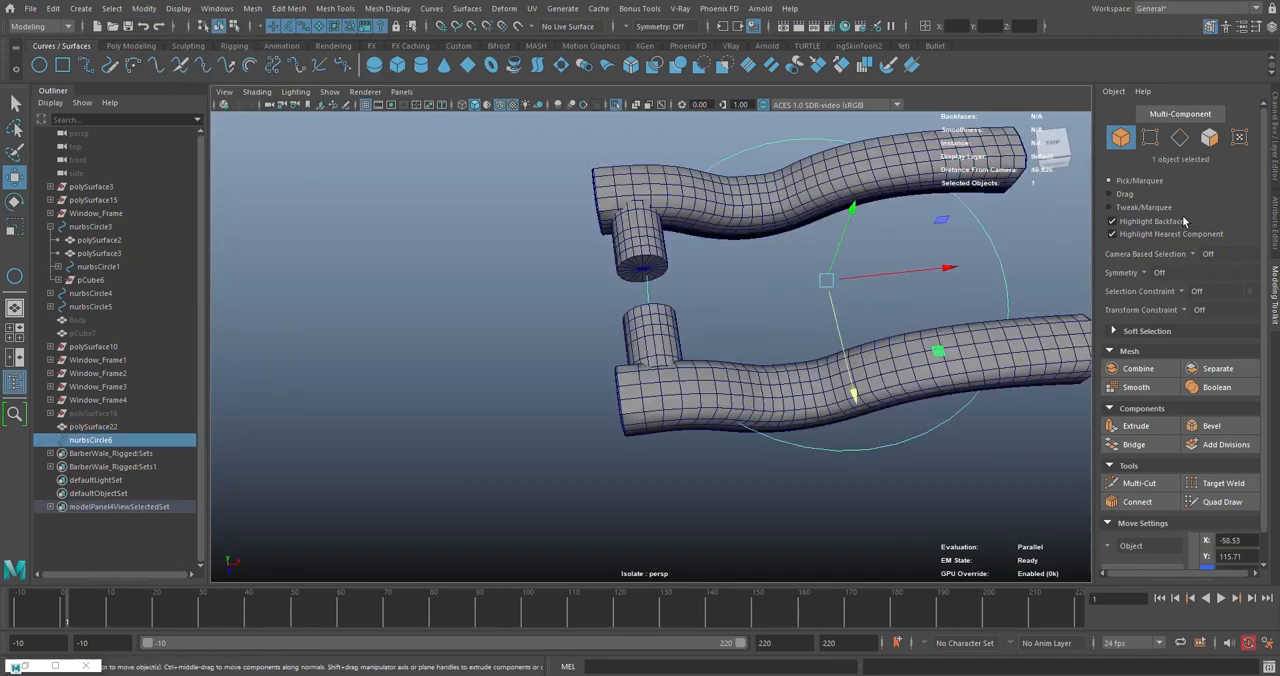
pyautogui.click(1270, 146)
pyautogui.click(1156, 269)
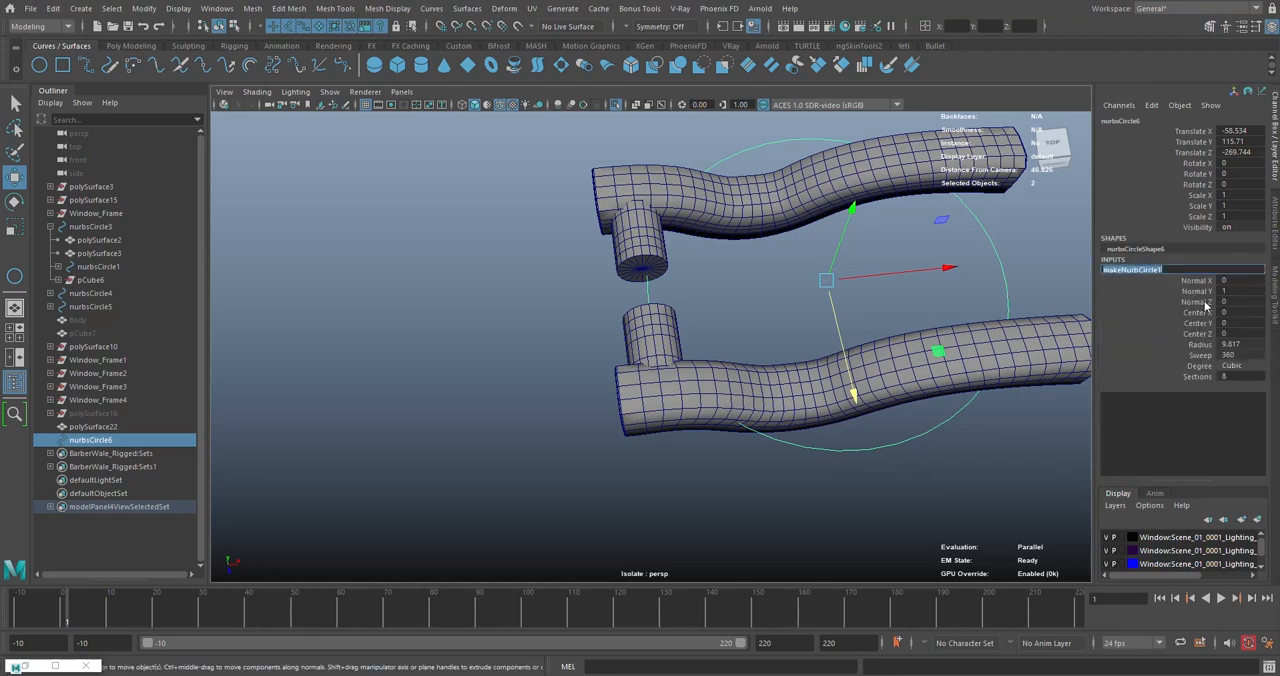
pyautogui.moveTo(811, 294); pyautogui.dragTo(777, 293, button='middle')
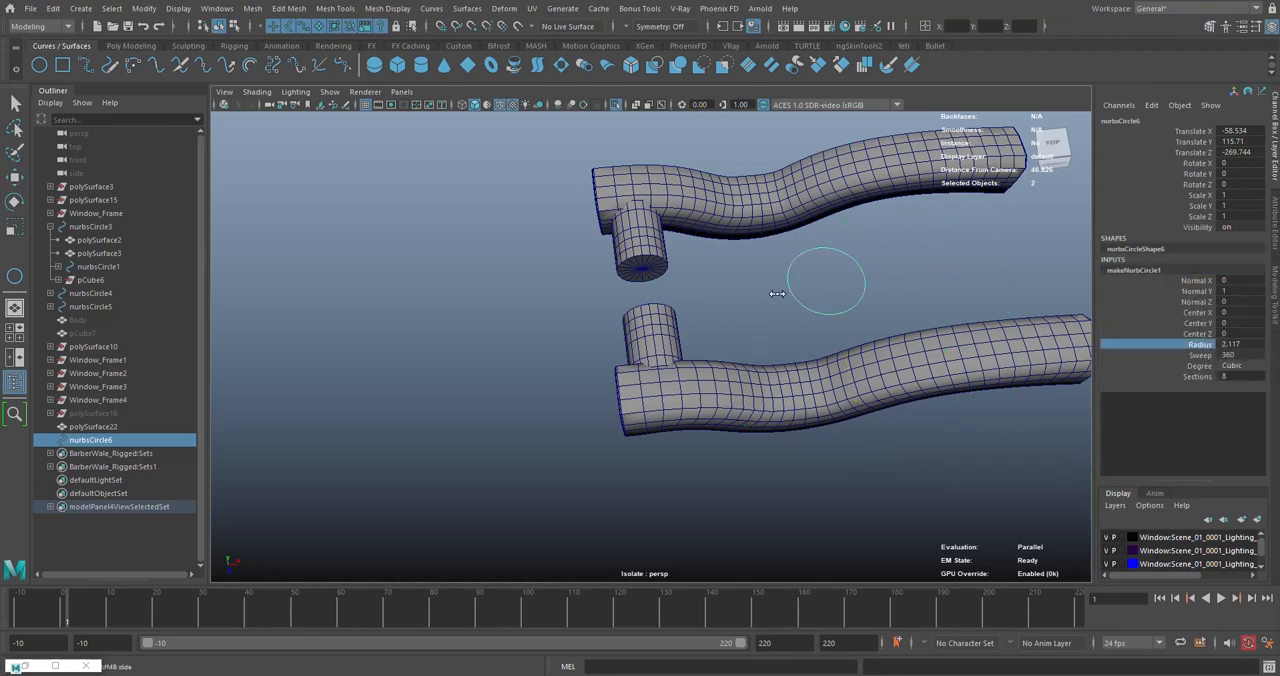
# - Move the circle onto the centre of the far lever's spindle end cap
pyautogui.press('w')
pyautogui.click(739, 290)
pyautogui.scroll(4, 739, 290)
pyautogui.click(634, 246)
pyautogui.keyDown('alt'); pyautogui.moveTo(634, 246); pyautogui.dragTo(631, 272); pyautogui.keyUp('alt')
pyautogui.scroll(2, 753, 308)
pyautogui.click(877, 297)
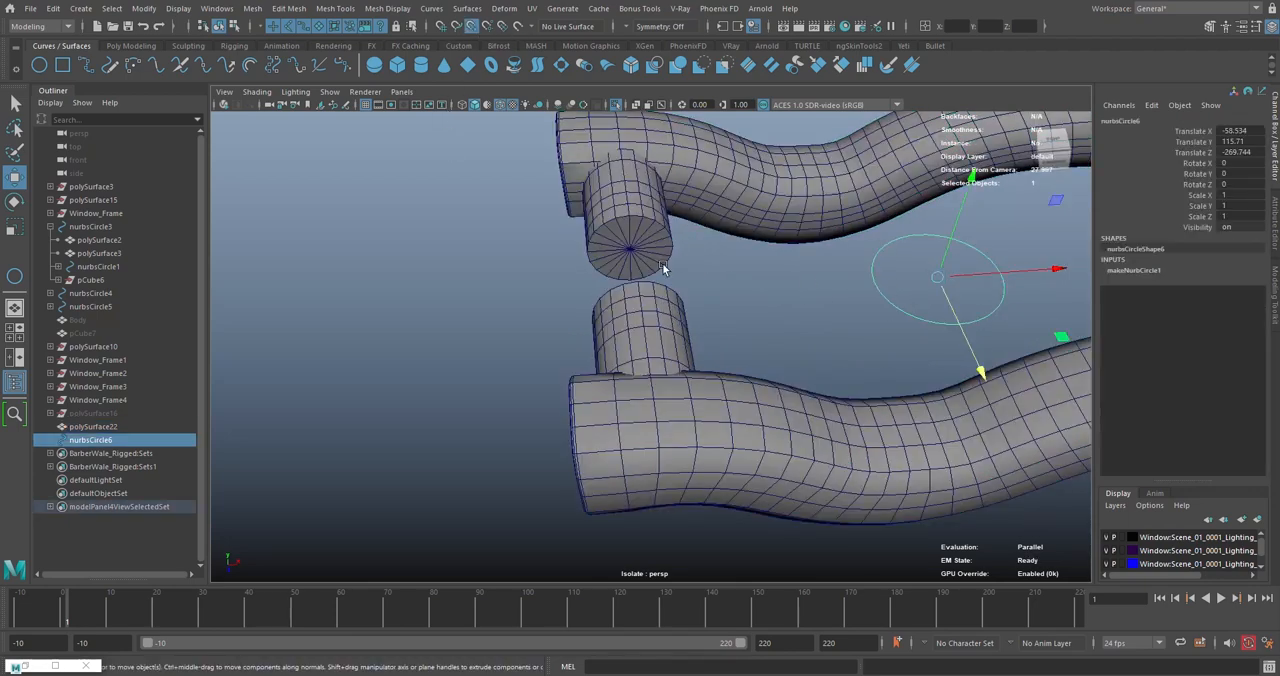
pyautogui.moveTo(940, 281); pyautogui.dragTo(754, 249)
# - Rotate the circle 90 degrees about X so it stands parallel to the spindle's end cap
pyautogui.press('e')
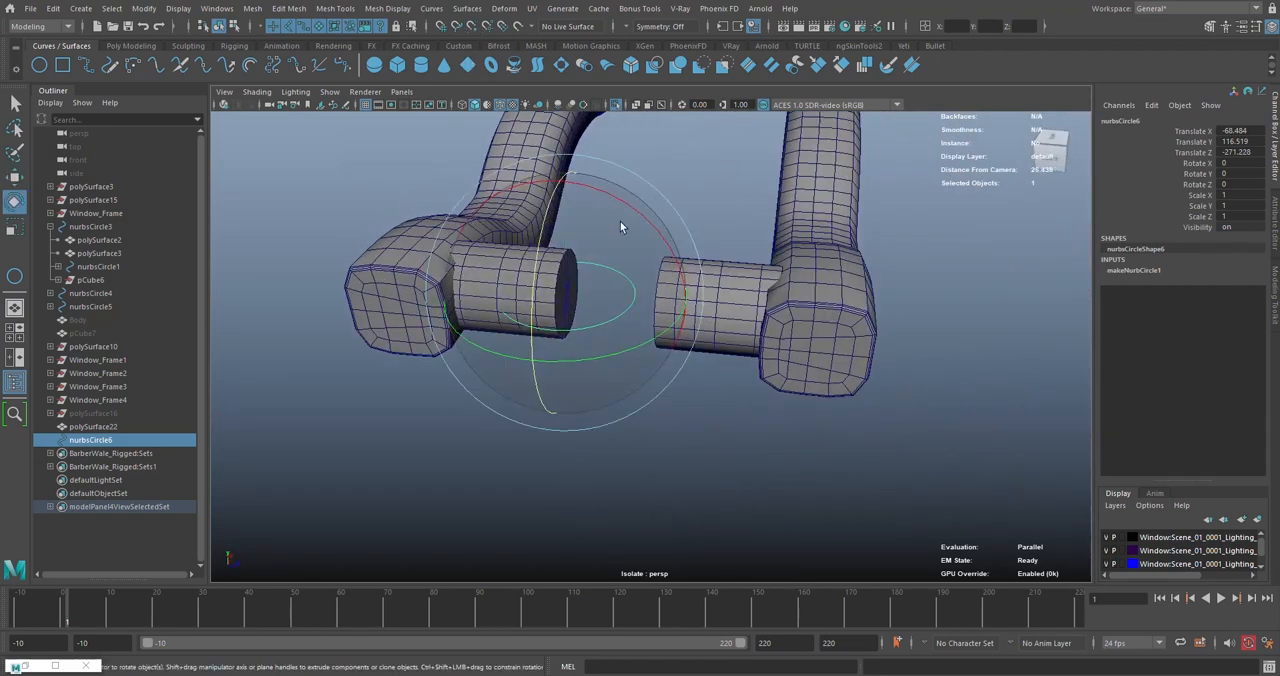
pyautogui.press('r')
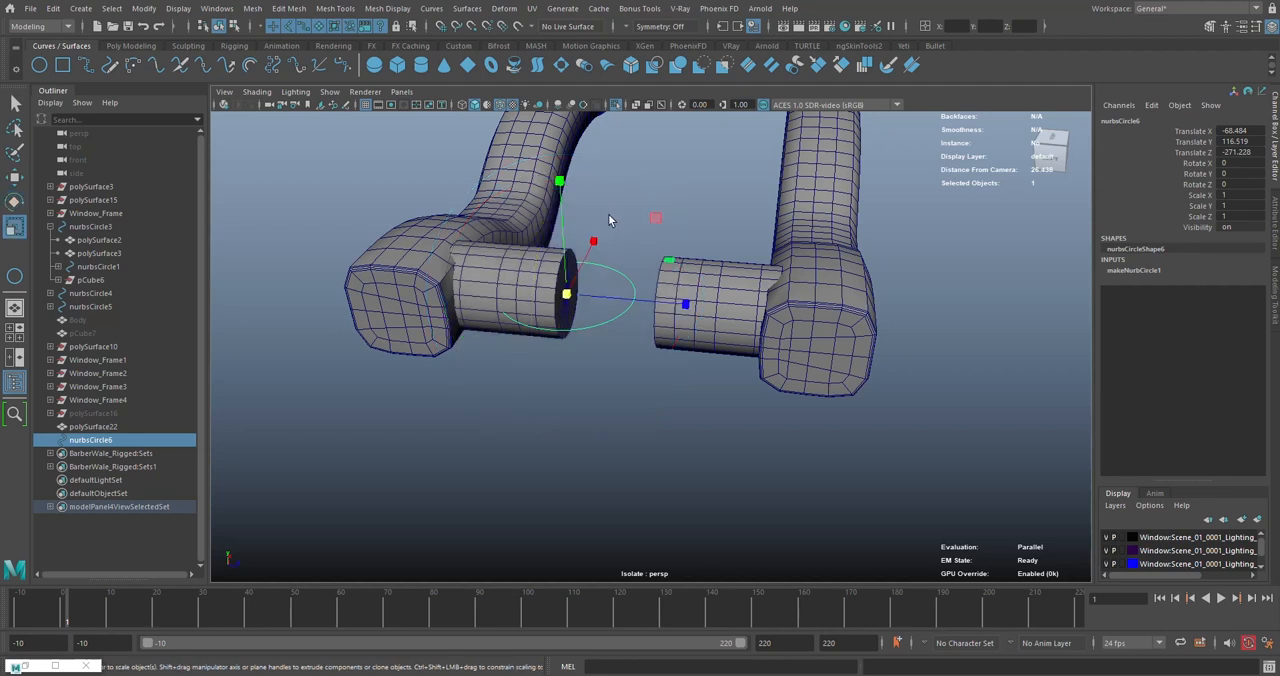
pyautogui.press('f')
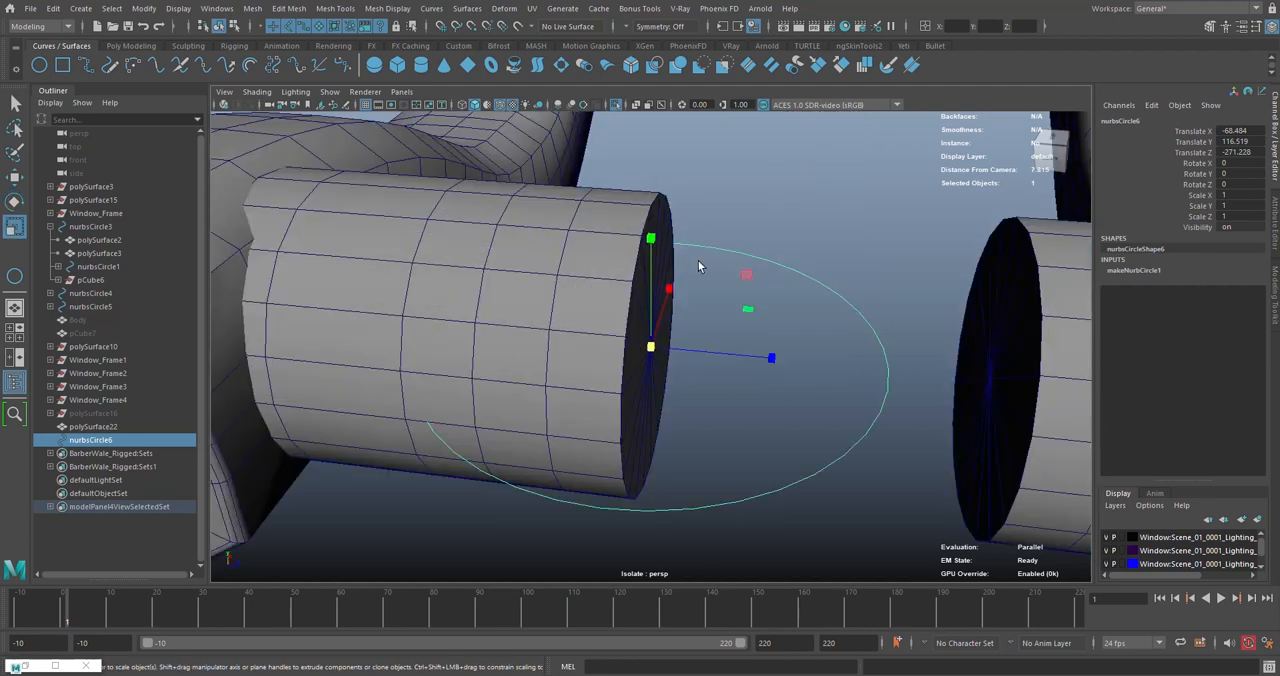
pyautogui.press('e')
pyautogui.moveTo(693, 248); pyautogui.dragTo(680, 316)
pyautogui.keyDown('alt'); pyautogui.moveTo(680, 316); pyautogui.dragTo(633, 315, button='right'); pyautogui.keyUp('alt')
pyautogui.keyDown('alt'); pyautogui.moveTo(633, 315); pyautogui.dragTo(802, 315); pyautogui.keyUp('alt')
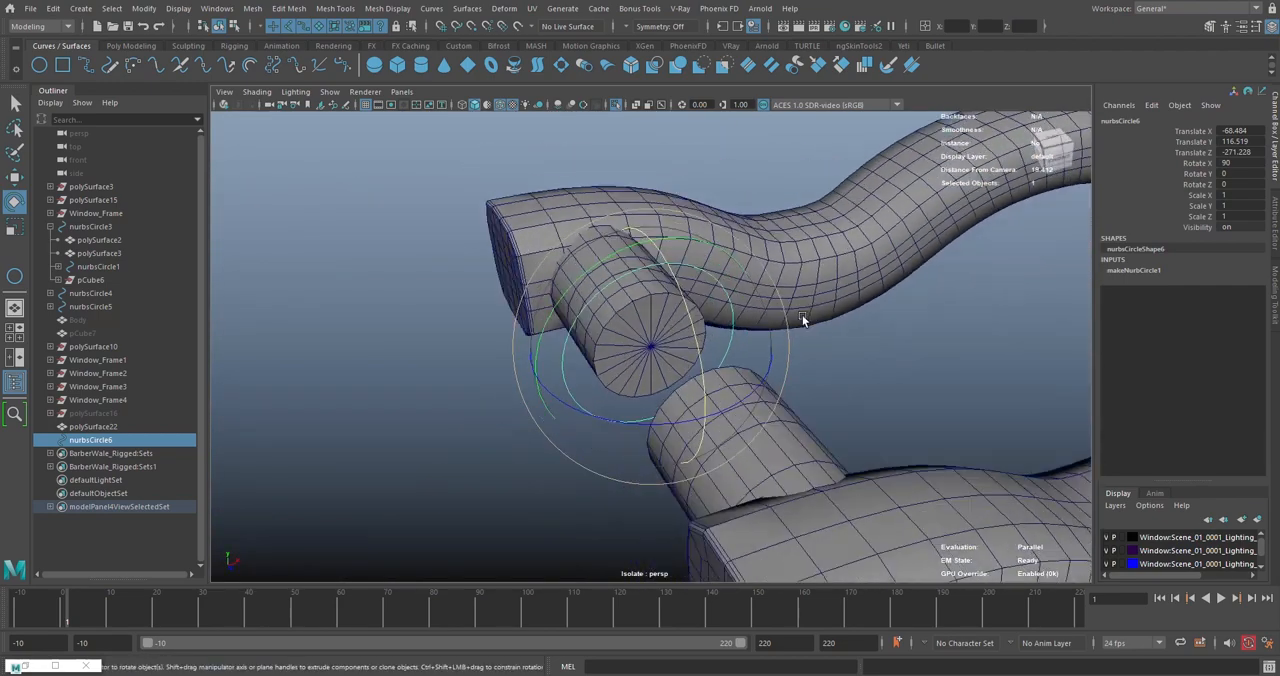
# - Enlarge the circle's radius so it clearly surrounds the spindle
pyautogui.click(1134, 270)
pyautogui.click(1200, 345)
pyautogui.moveTo(848, 347); pyautogui.dragTo(865, 347, button='middle')
pyautogui.keyDown('alt'); pyautogui.moveTo(865, 347); pyautogui.dragTo(831, 356, button='right'); pyautogui.keyUp('alt')
pyautogui.click(831, 358)
# - Convert the centre vertices of both spindle end caps to a face selection and bridge the two caps together
pyautogui.keyDown('alt'); pyautogui.moveTo(831, 356); pyautogui.dragTo(558, 352); pyautogui.keyUp('alt')
pyautogui.click(623, 339)
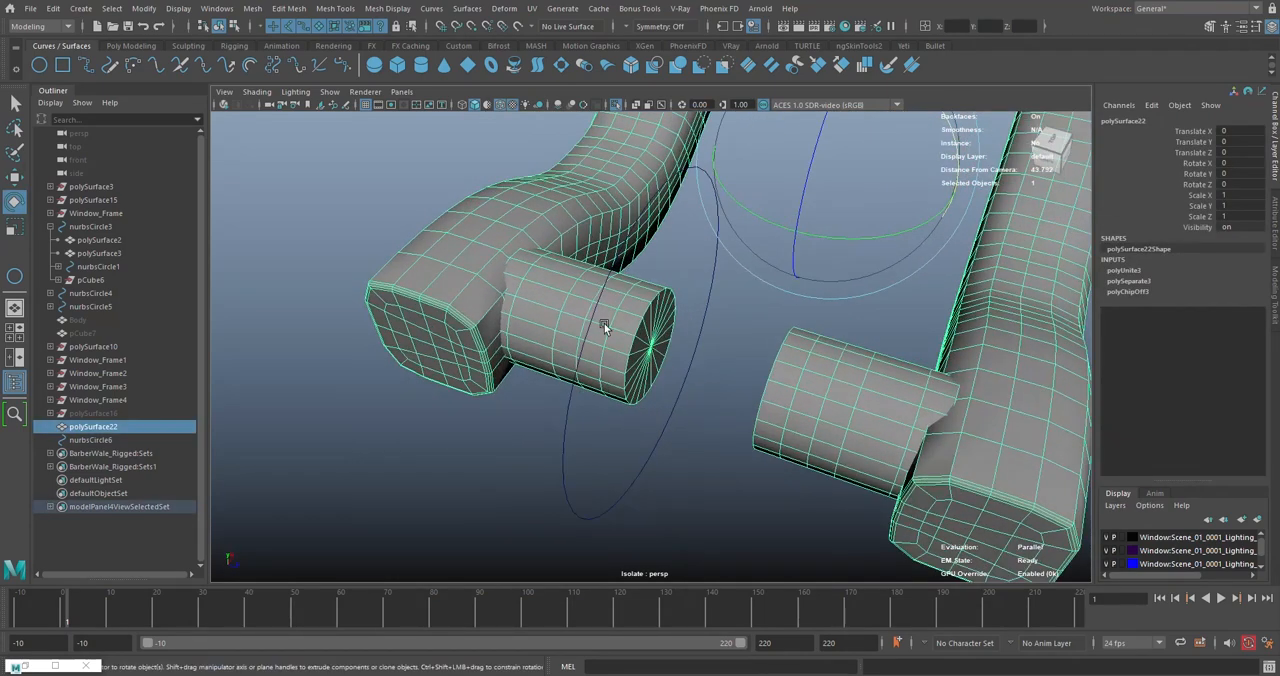
pyautogui.moveTo(600, 322); pyautogui.dragTo(646, 350, button='right')
pyautogui.click(648, 349)
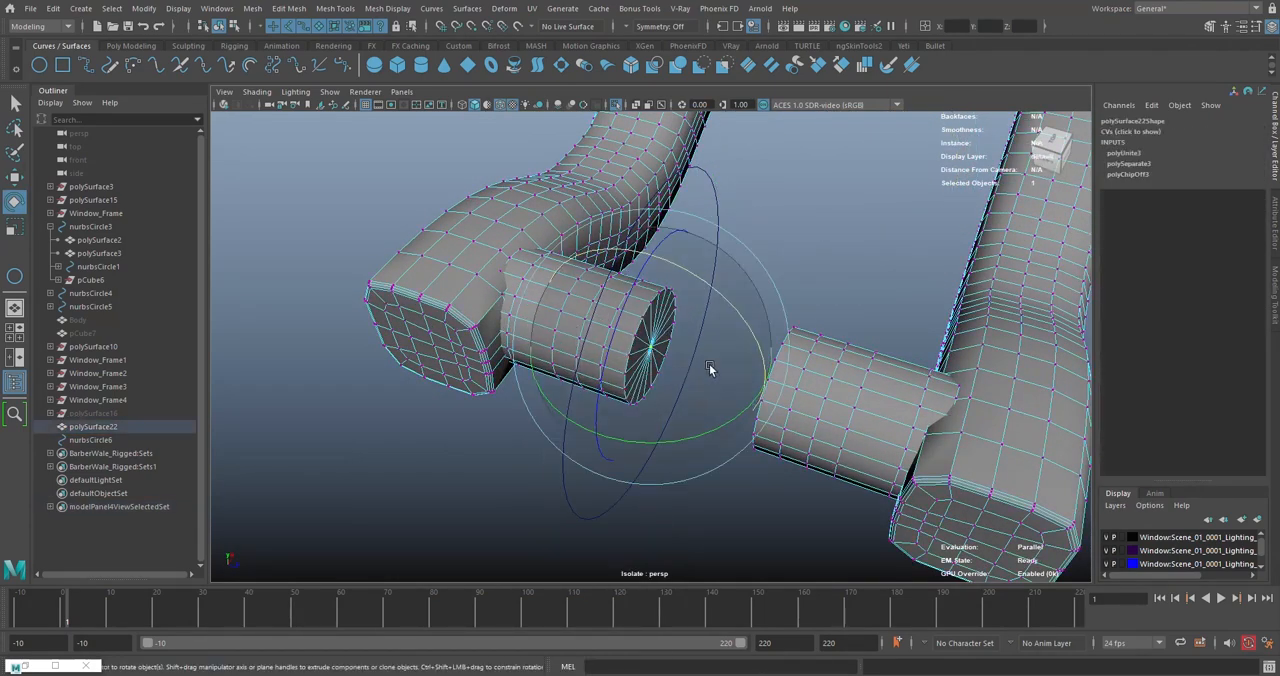
pyautogui.keyDown('alt'); pyautogui.moveTo(711, 369); pyautogui.dragTo(766, 368); pyautogui.keyUp('alt')
pyautogui.press('q')
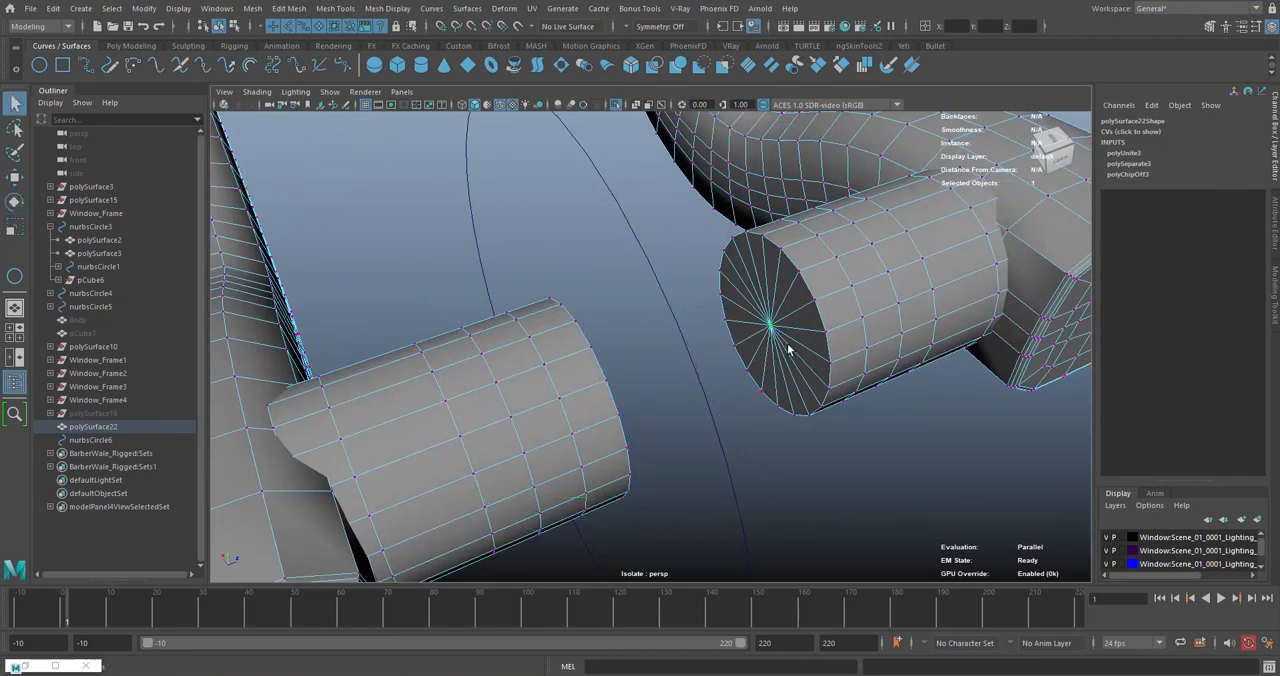
pyautogui.click(1209, 28)
pyautogui.click(1213, 137)
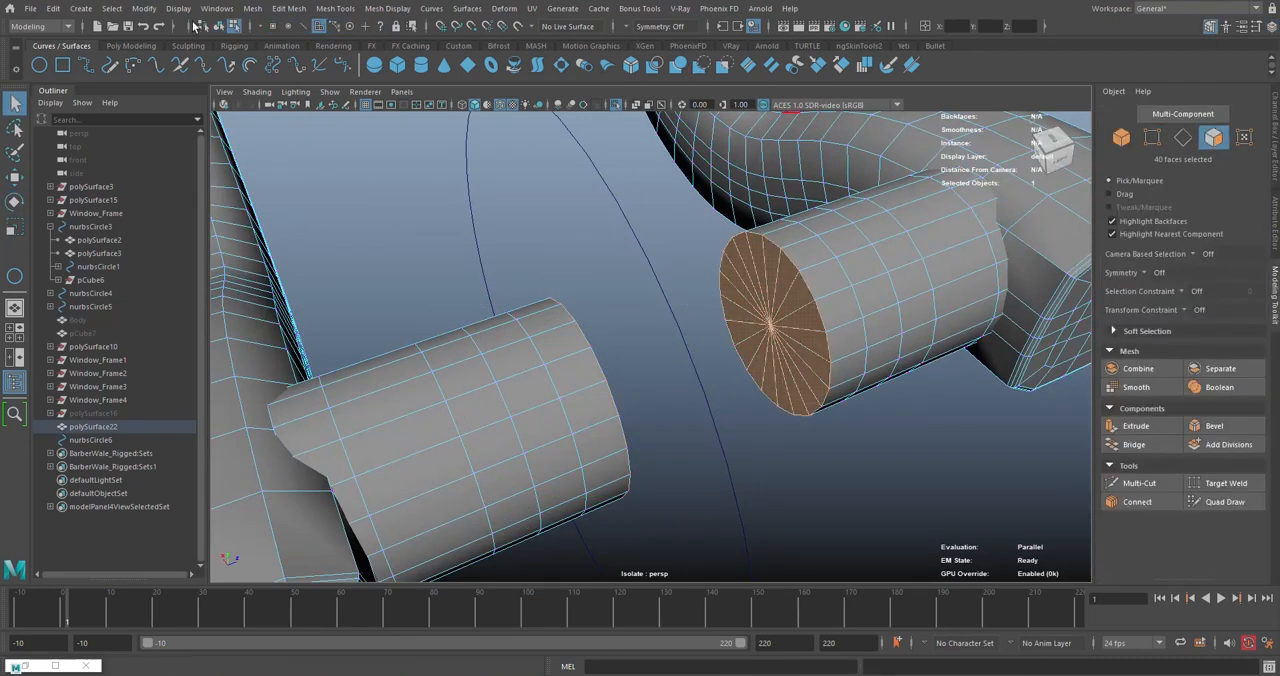
pyautogui.click(152, 46)
pyautogui.click(745, 70)
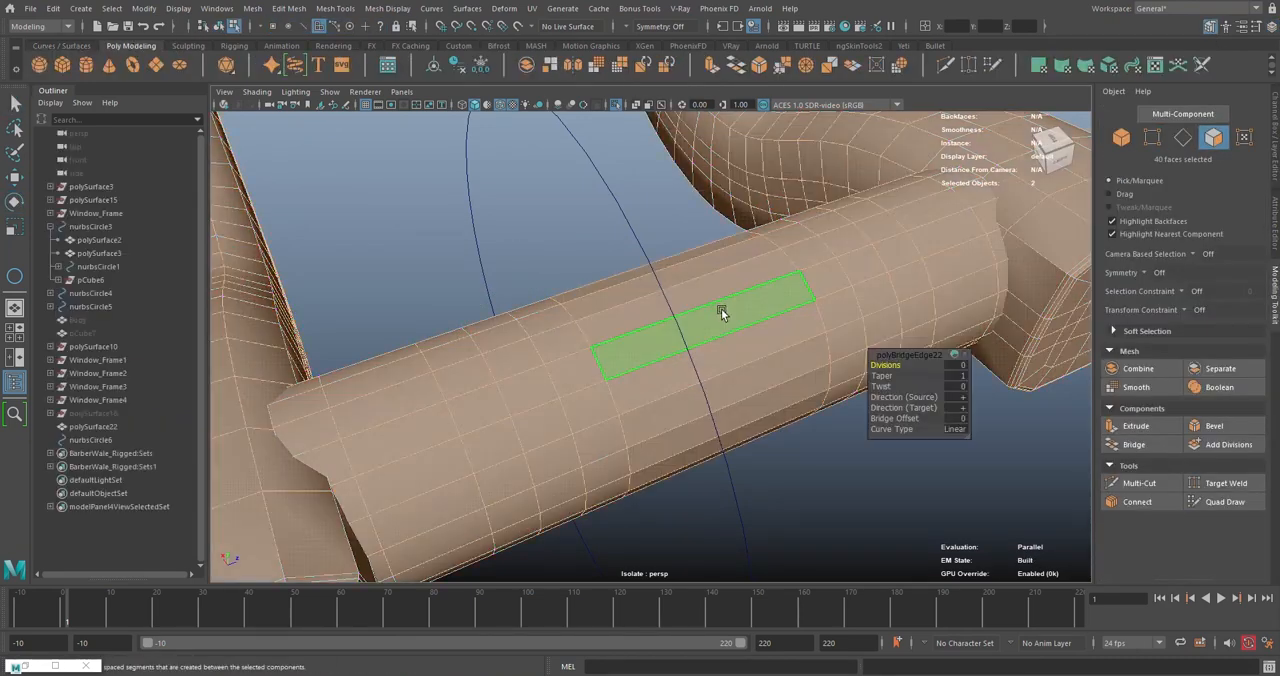
# - Connect the lengthwise edges of the bridged section to add two edge loops, and return to object mode
pyautogui.keyDown('alt'); pyautogui.moveTo(721, 308); pyautogui.dragTo(626, 289); pyautogui.keyUp('alt')
pyautogui.moveTo(626, 289); pyautogui.dragTo(680, 190, button='right')
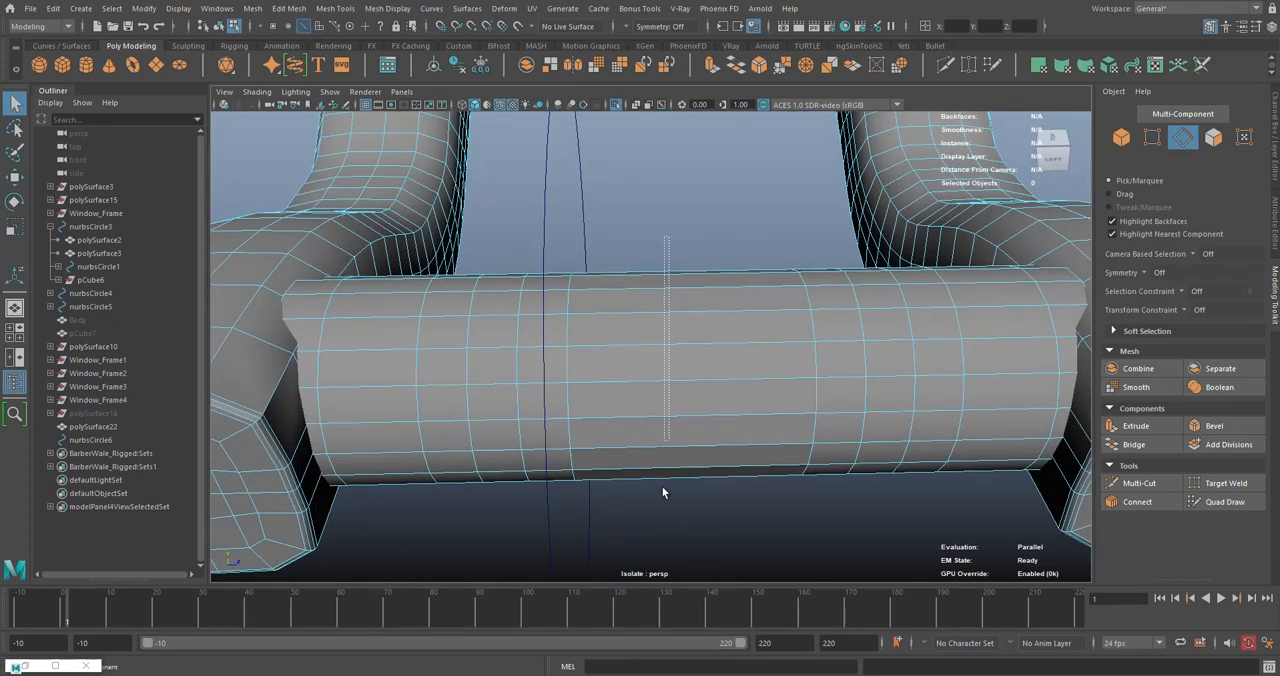
pyautogui.moveTo(662, 492); pyautogui.dragTo(664, 500)
pyautogui.keyDown('shift'); pyautogui.moveTo(689, 136); pyautogui.dragTo(676, 370, button='right'); pyautogui.keyUp('shift')
pyautogui.press('q')
pyautogui.moveTo(651, 196); pyautogui.dragTo(715, 178, button='right')
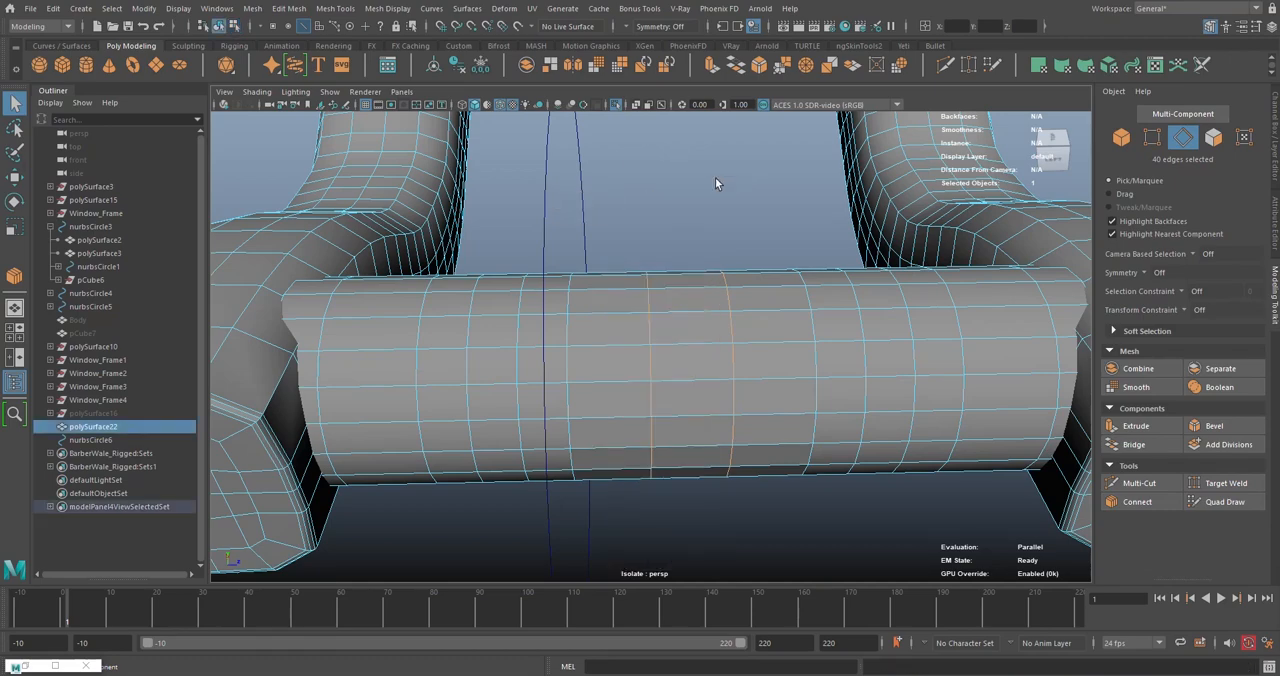
pyautogui.click(715, 178)
# - Select the circle and the door handle mesh in turn to compare where their rotation pivots sit
pyautogui.scroll(-4, 722, 250)
pyautogui.keyDown('alt'); pyautogui.moveTo(750, 312); pyautogui.dragTo(630, 306); pyautogui.keyUp('alt')
pyautogui.moveTo(806, 340); pyautogui.dragTo(760, 324)
pyautogui.scroll(-2, 778, 331)
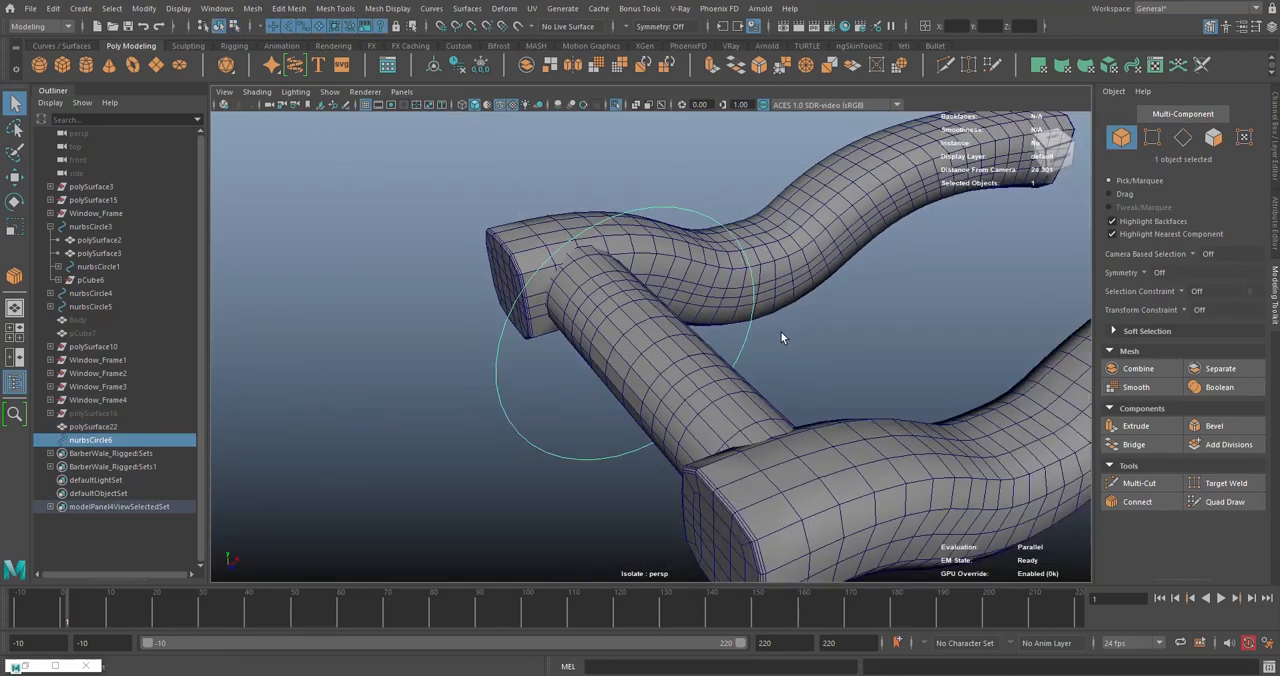
pyautogui.scroll(-2, 782, 338)
pyautogui.click(876, 290)
pyautogui.press('w')
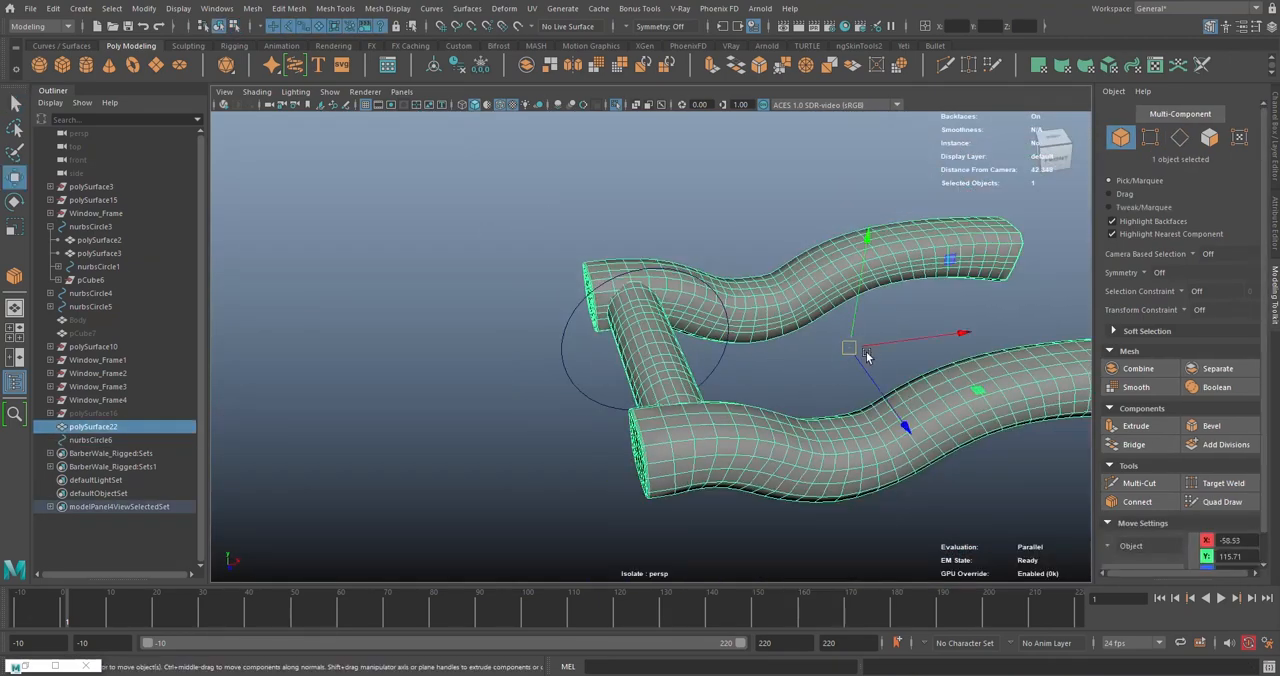
pyautogui.keyDown('alt'); pyautogui.moveTo(867, 357); pyautogui.dragTo(602, 298); pyautogui.keyUp('alt')
pyautogui.press('e')
pyautogui.click(578, 258)
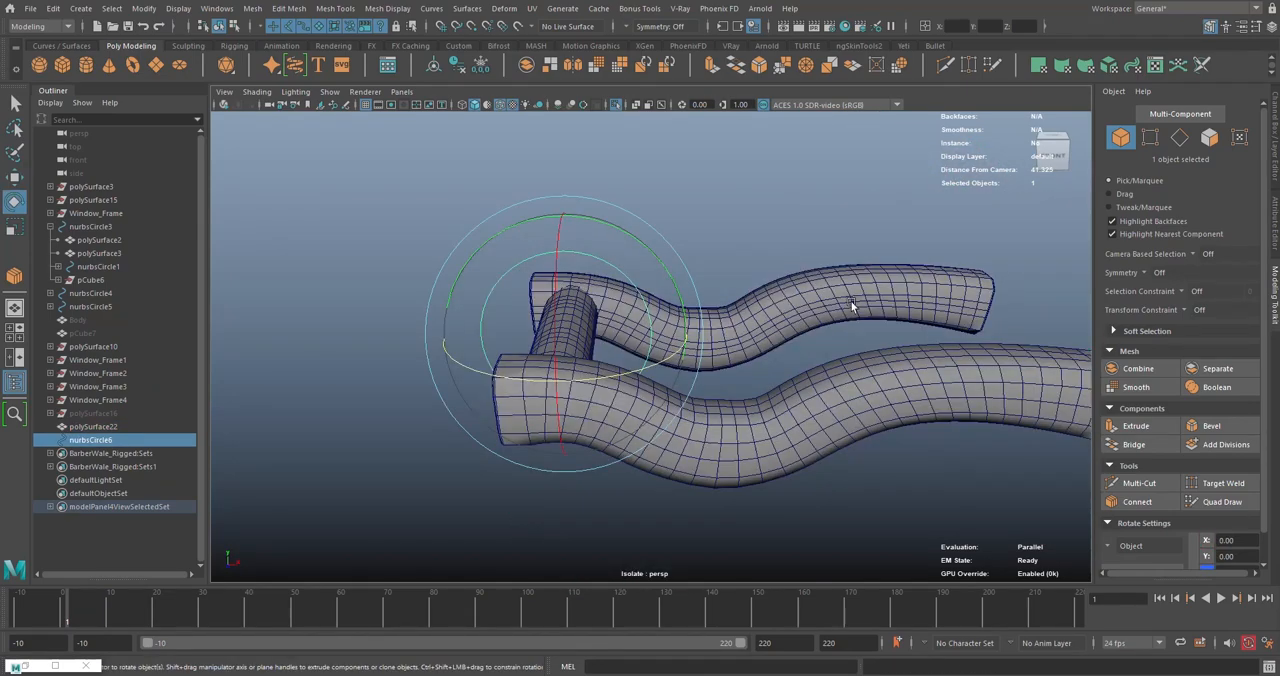
pyautogui.click(842, 298)
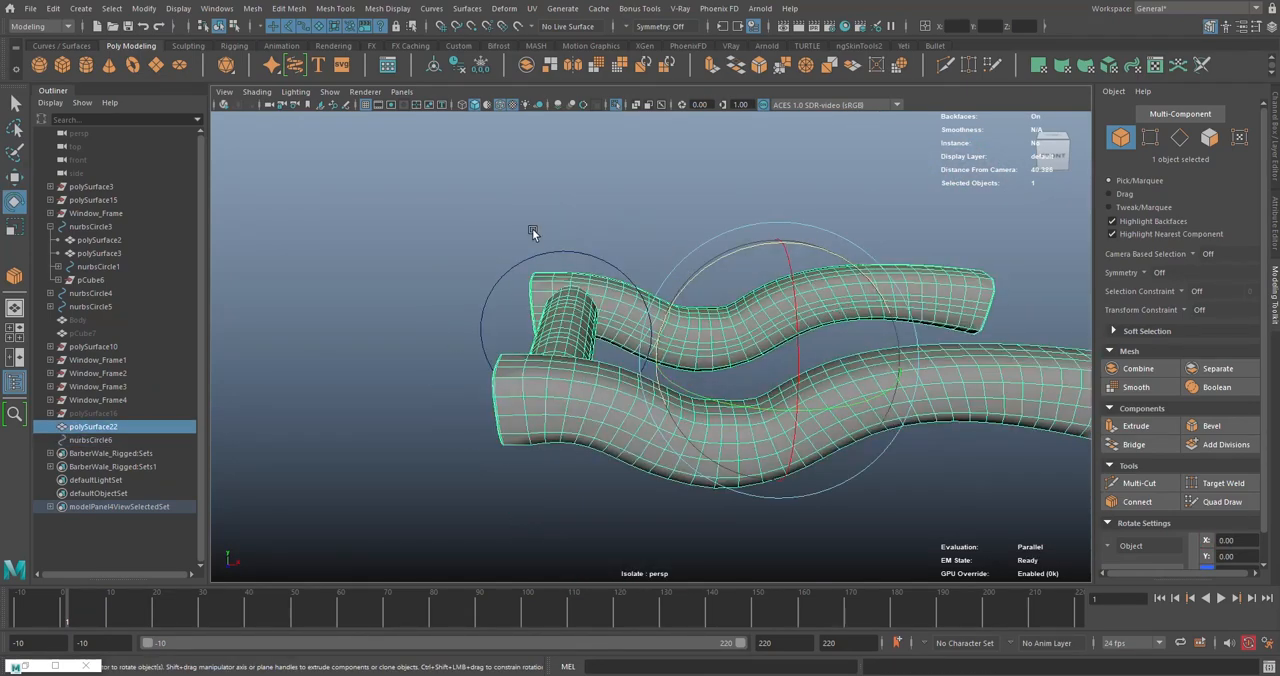
pyautogui.moveTo(565, 260); pyautogui.dragTo(567, 259)
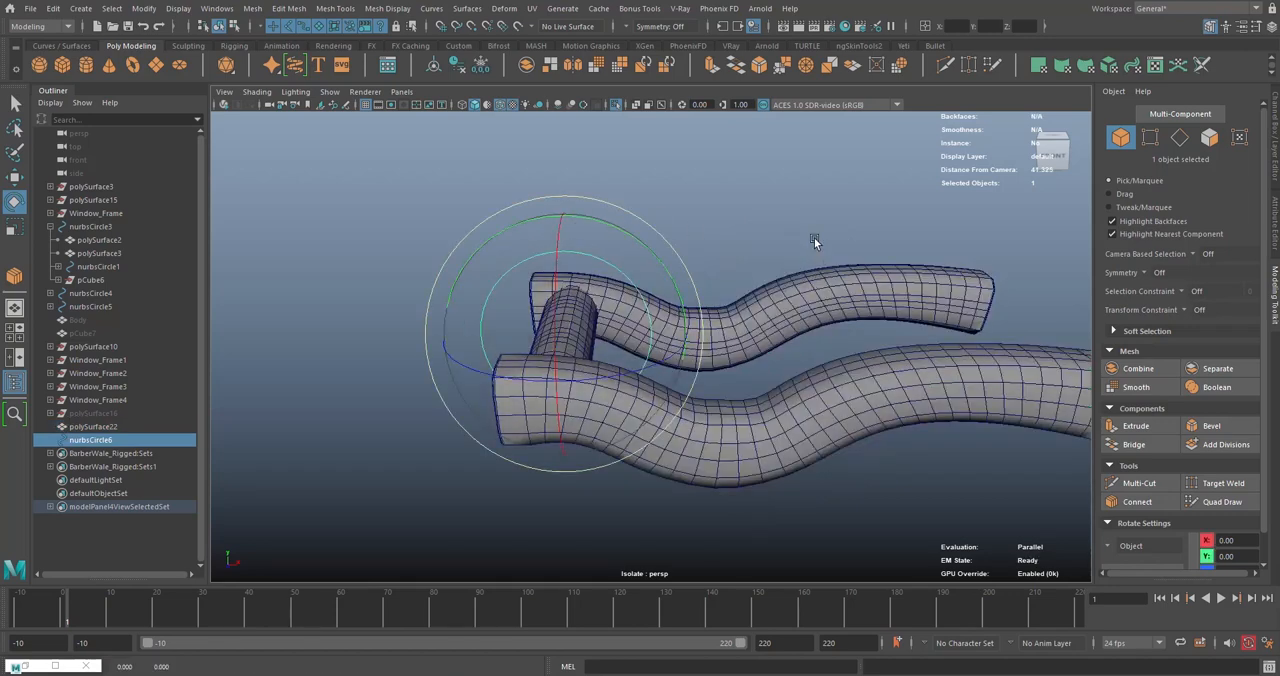
pyautogui.click(845, 250)
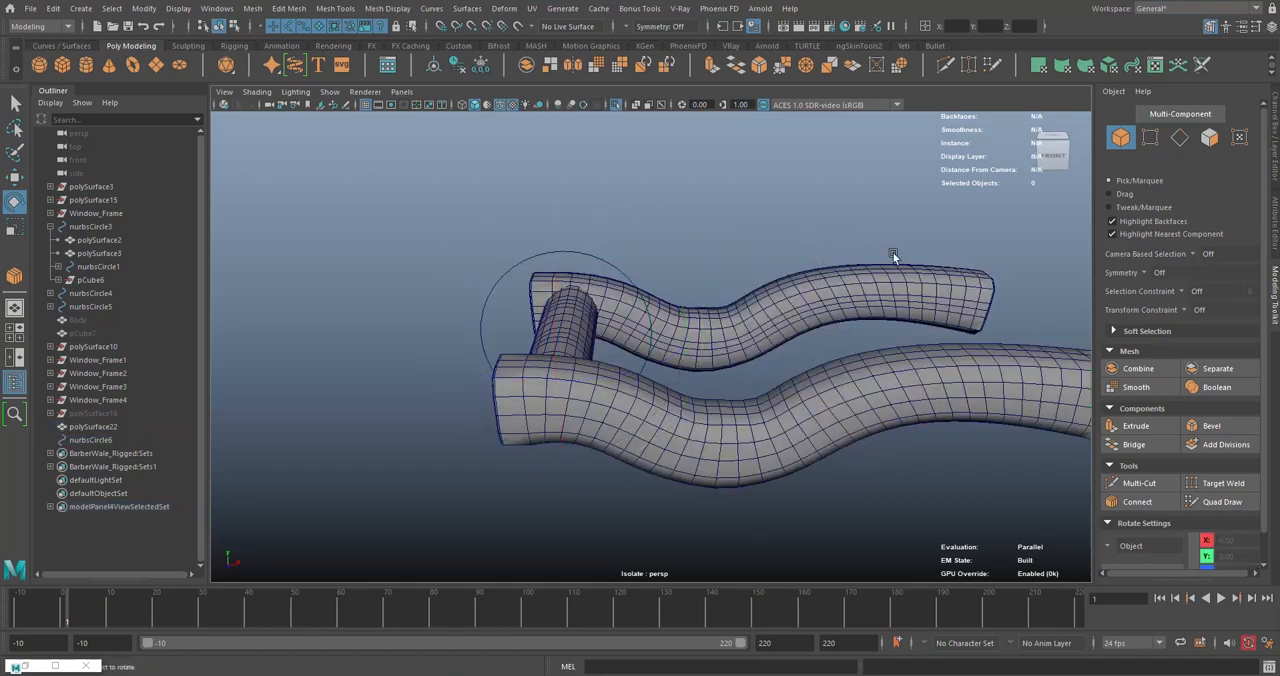
# - Match the door handle mesh's pivot to the circle's pivot using Match Pivots, and select the handle alone to check its pivot
pyautogui.click(879, 346)
pyautogui.keyDown('shift'); pyautogui.click(554, 261); pyautogui.keyUp('shift')
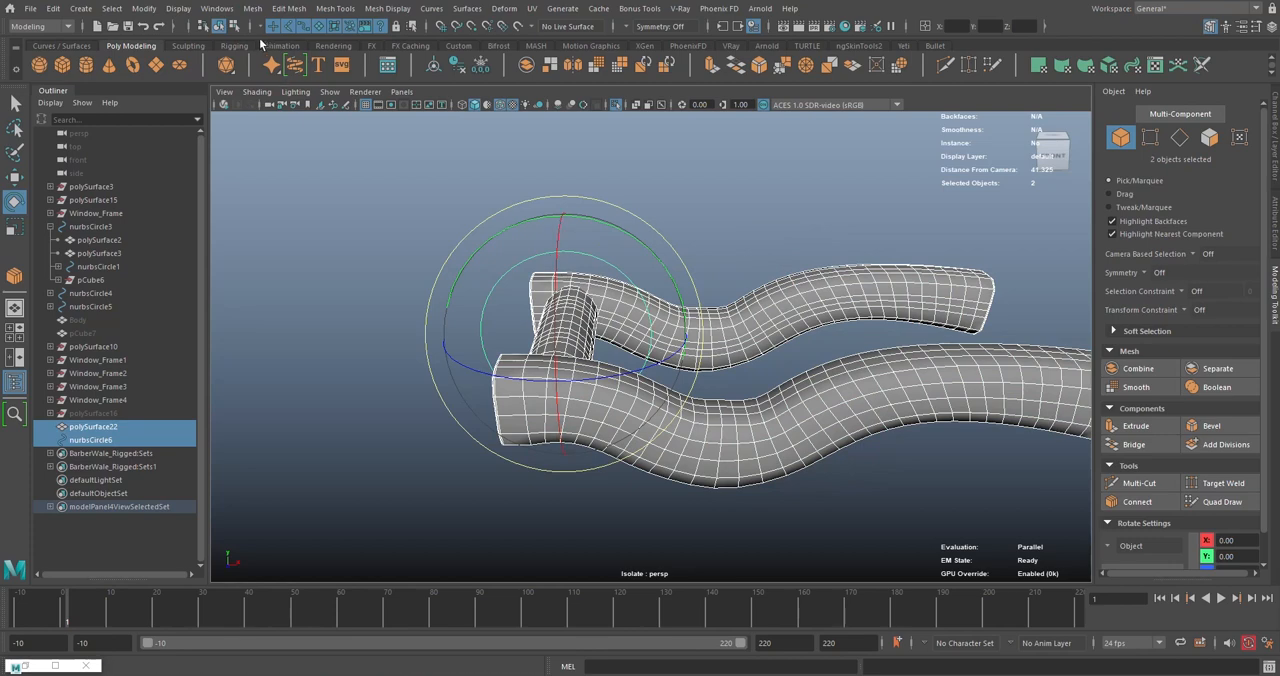
pyautogui.click(880, 234)
pyautogui.click(905, 309)
pyautogui.keyDown('shift'); pyautogui.click(529, 259); pyautogui.keyUp('shift')
pyautogui.click(155, 10)
pyautogui.moveTo(203, 87)
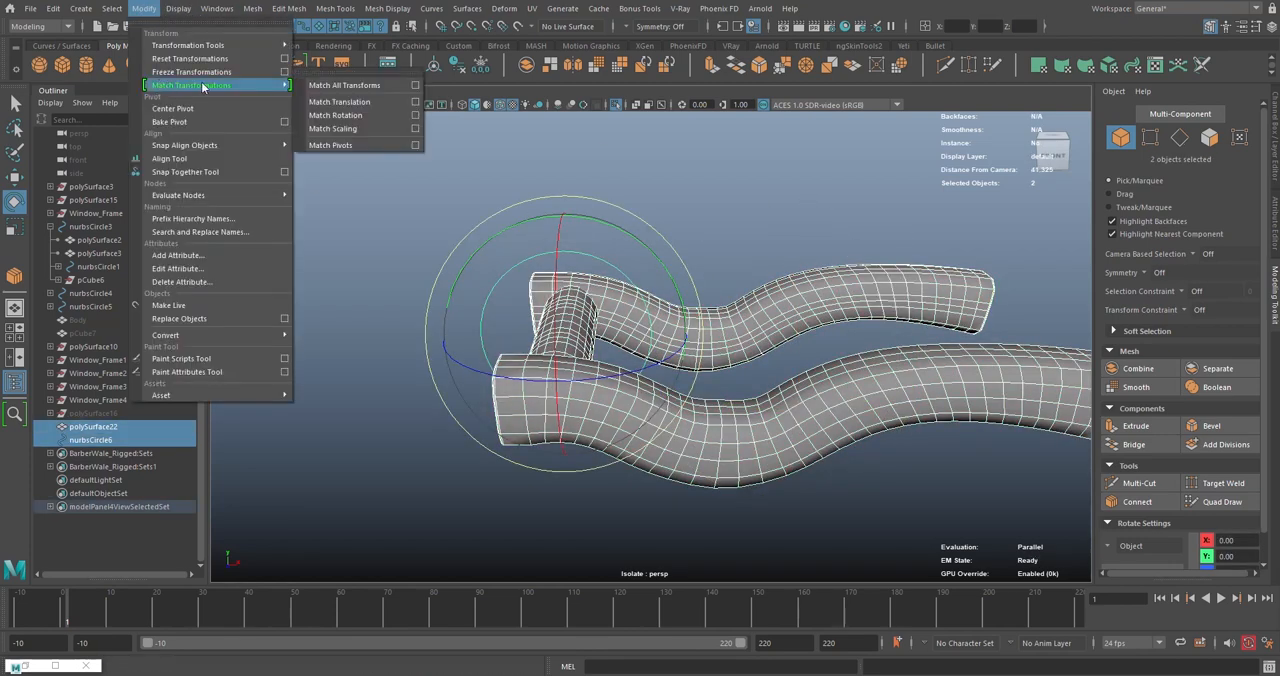
pyautogui.click(369, 146)
pyautogui.click(793, 220)
pyautogui.click(805, 337)
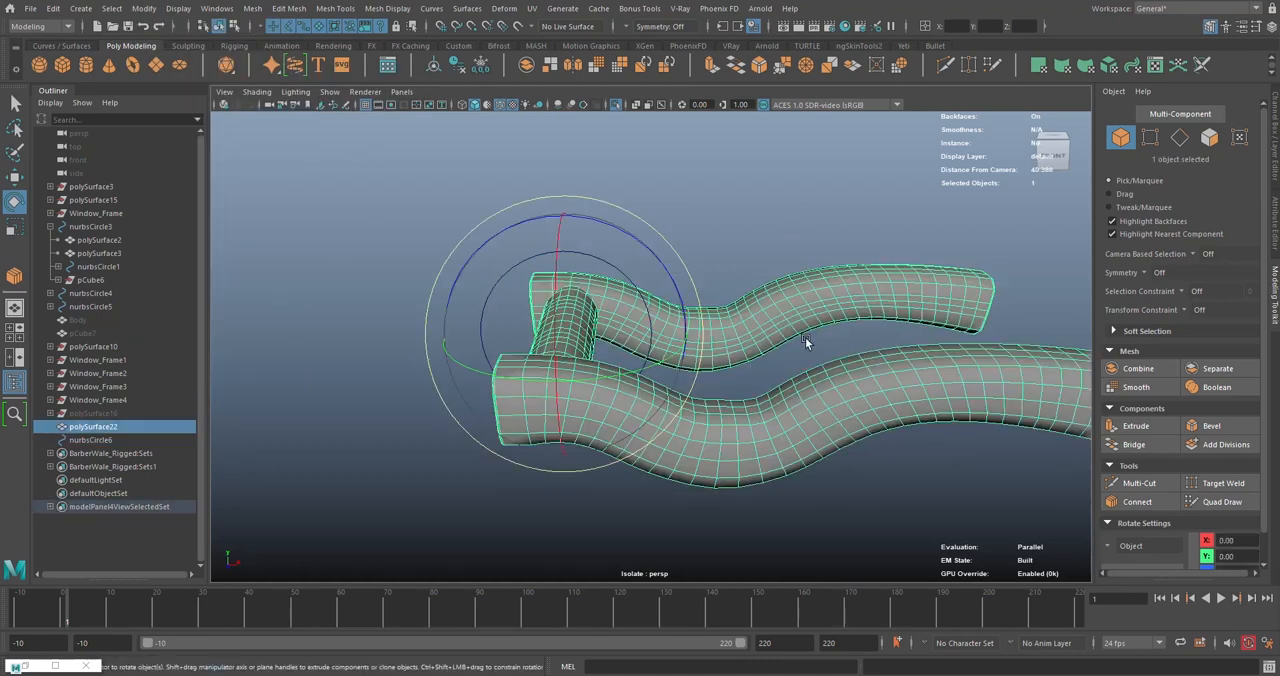
# - Try rotating the door handle mesh around its matched pivot, and undo the rotation
pyautogui.press('w')
pyautogui.click(880, 218)
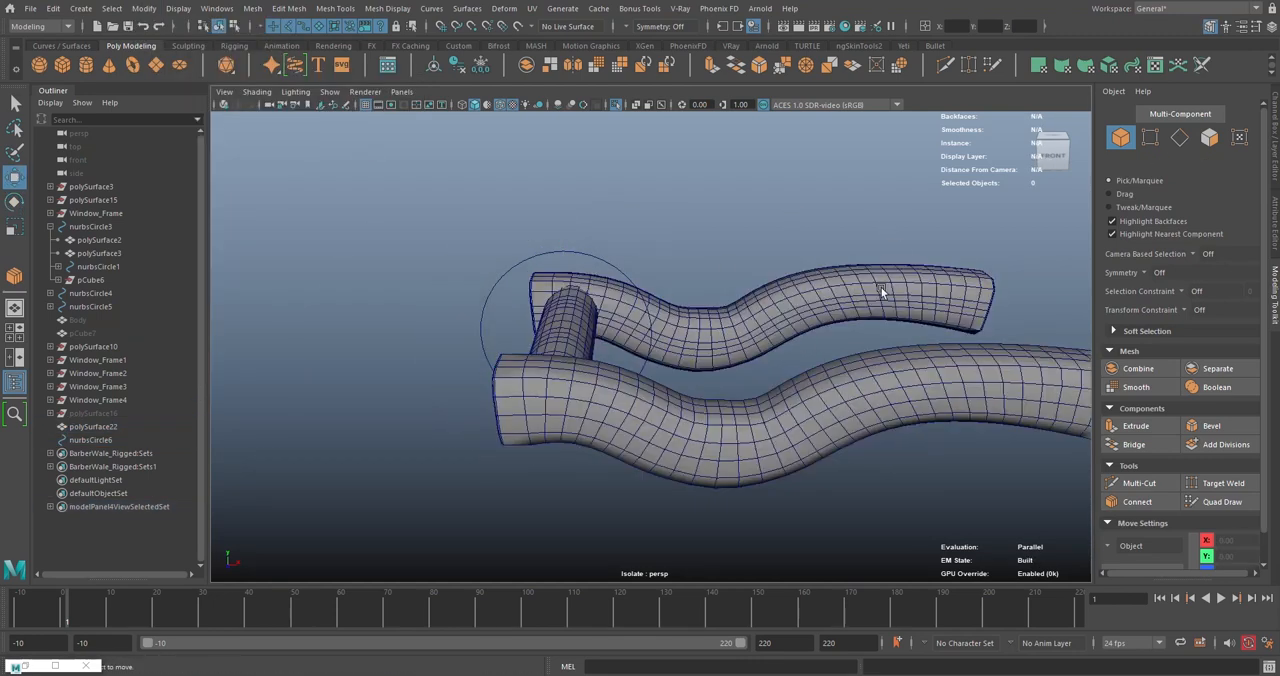
pyautogui.click(882, 291)
pyautogui.press('e')
pyautogui.moveTo(666, 271); pyautogui.dragTo(800, 342)
pyautogui.hotkey('ctrl', 'z')
# - Leave the isolated view and inspect the handle on its door, close up and within the whole room
pyautogui.click(616, 106)
pyautogui.scroll(-5, 640, 290)
pyautogui.hotkey('ctrl', 'z')
pyautogui.click(851, 268)
pyautogui.scroll(4, 594, 292)
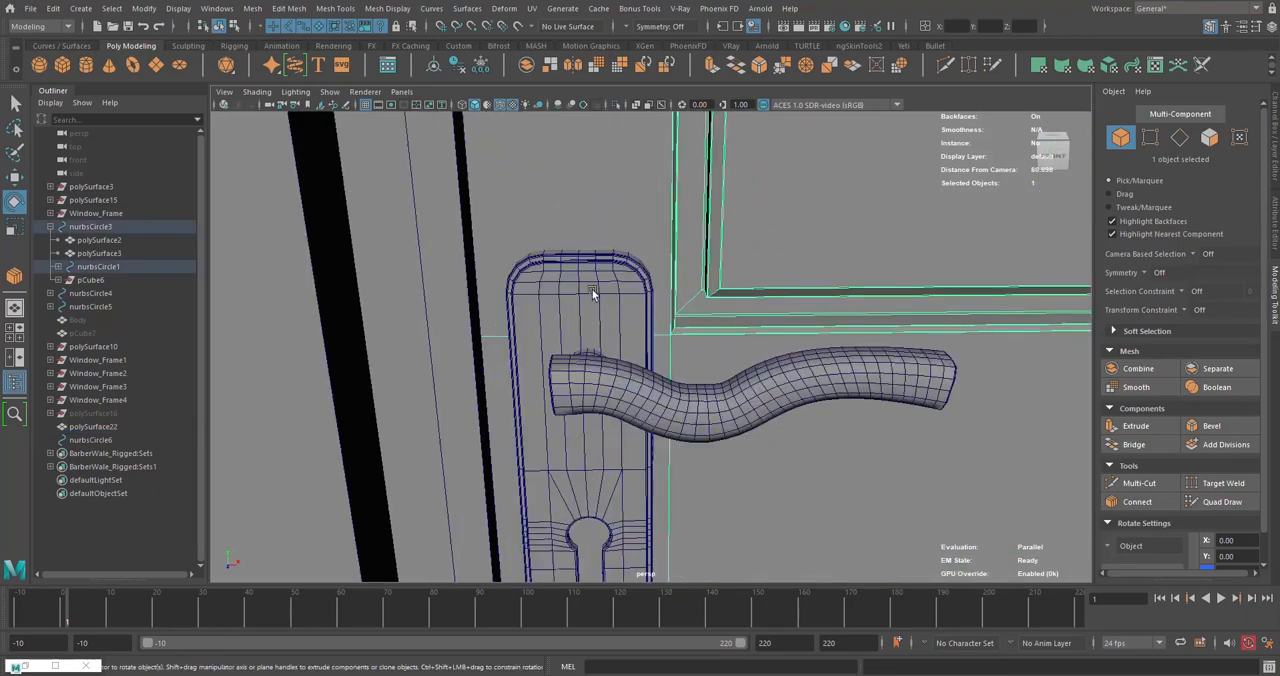
pyautogui.click(592, 293)
pyautogui.keyDown('alt'); pyautogui.moveTo(600, 323); pyautogui.dragTo(568, 370); pyautogui.keyUp('alt')
pyautogui.click(679, 430)
pyautogui.scroll(-3, 568, 368)
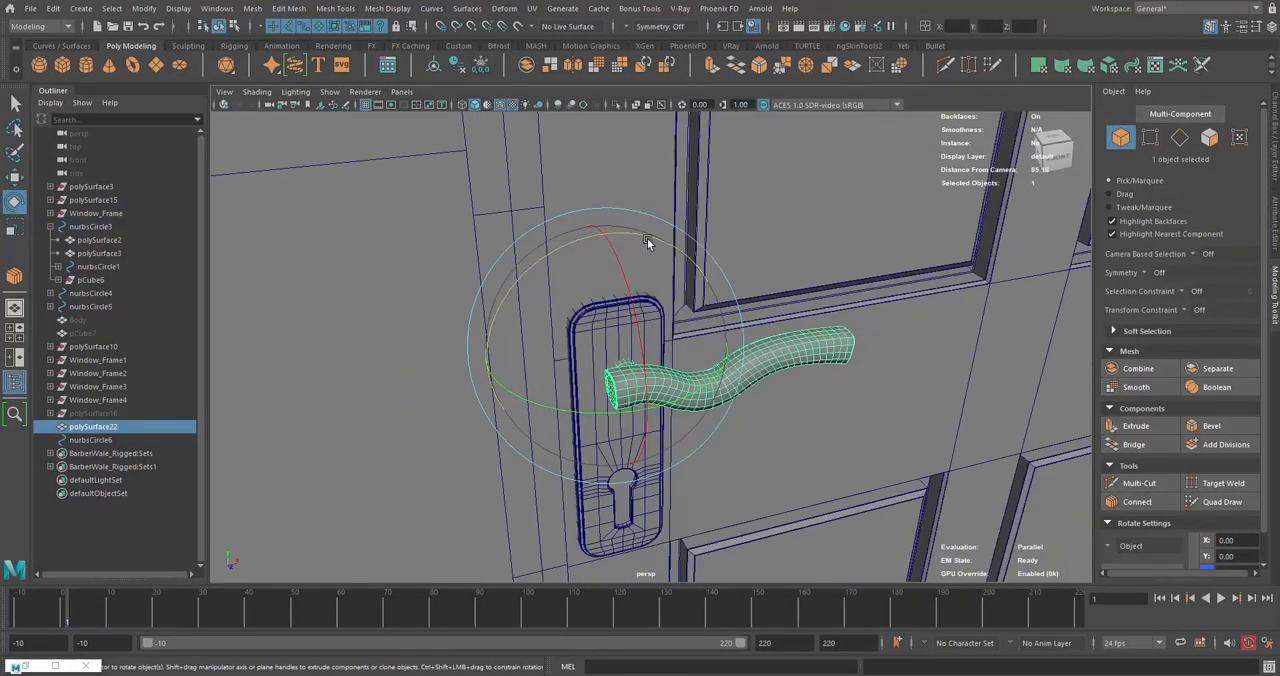
pyautogui.scroll(-4, 757, 296)
pyautogui.keyDown('alt'); pyautogui.moveTo(819, 289); pyautogui.dragTo(798, 343); pyautogui.keyUp('alt')
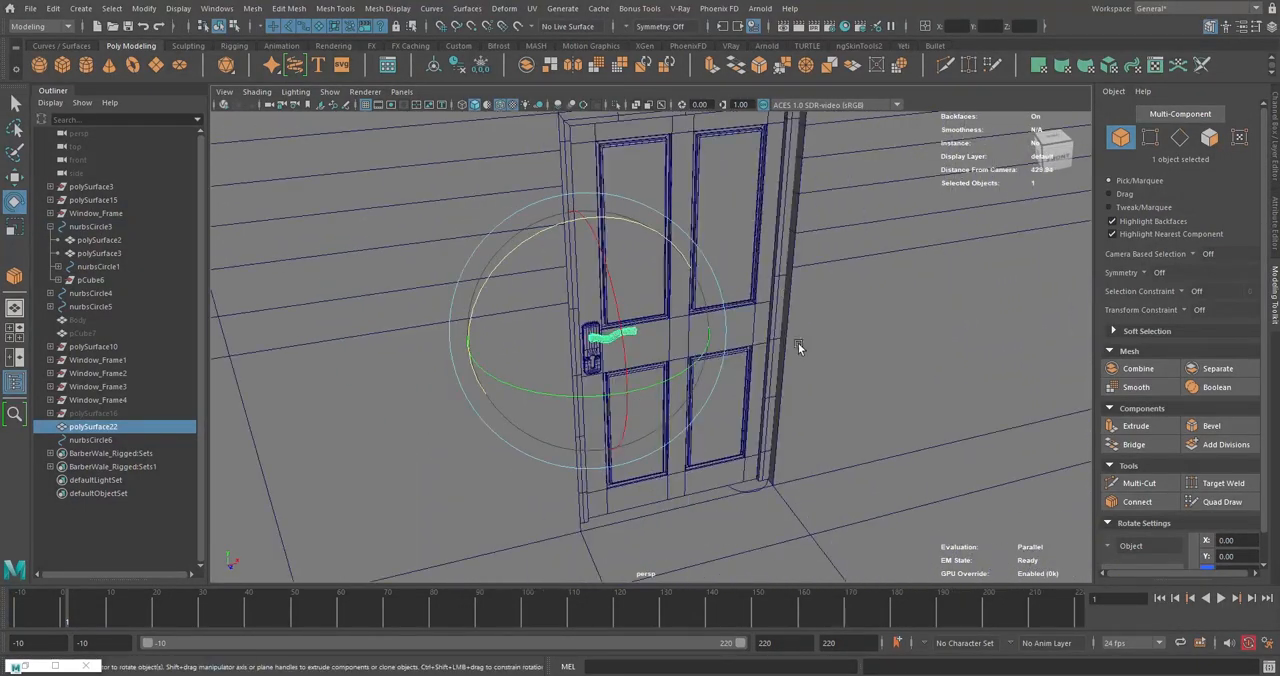
pyautogui.scroll(-5, 740, 345)
pyautogui.moveTo(681, 347)
pyautogui.keyDown('alt'); pyautogui.mouseDown()
pyautogui.moveTo(743, 294)
pyautogui.moveTo(690, 330)
pyautogui.mouseUp(); pyautogui.keyUp('alt')
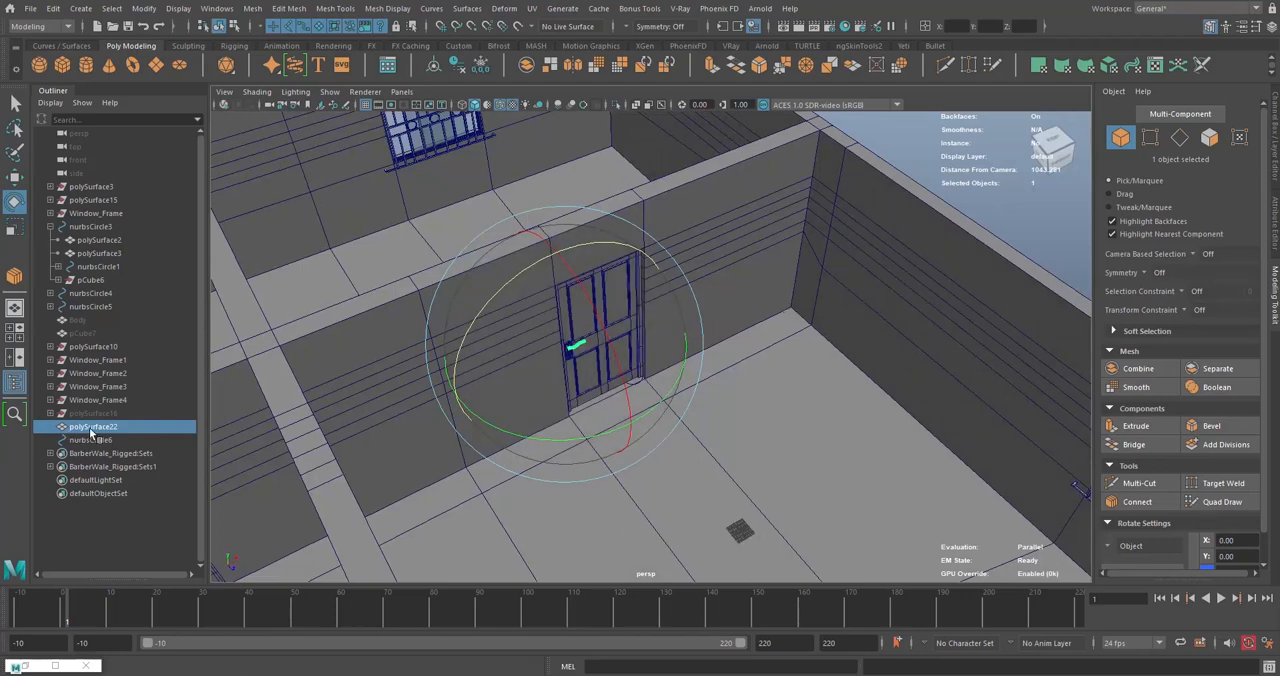
# - Parent the handle mesh polySurface22 under the door control nurbsCircle3 and select the control to check the hierarchy
pyautogui.click(604, 297)
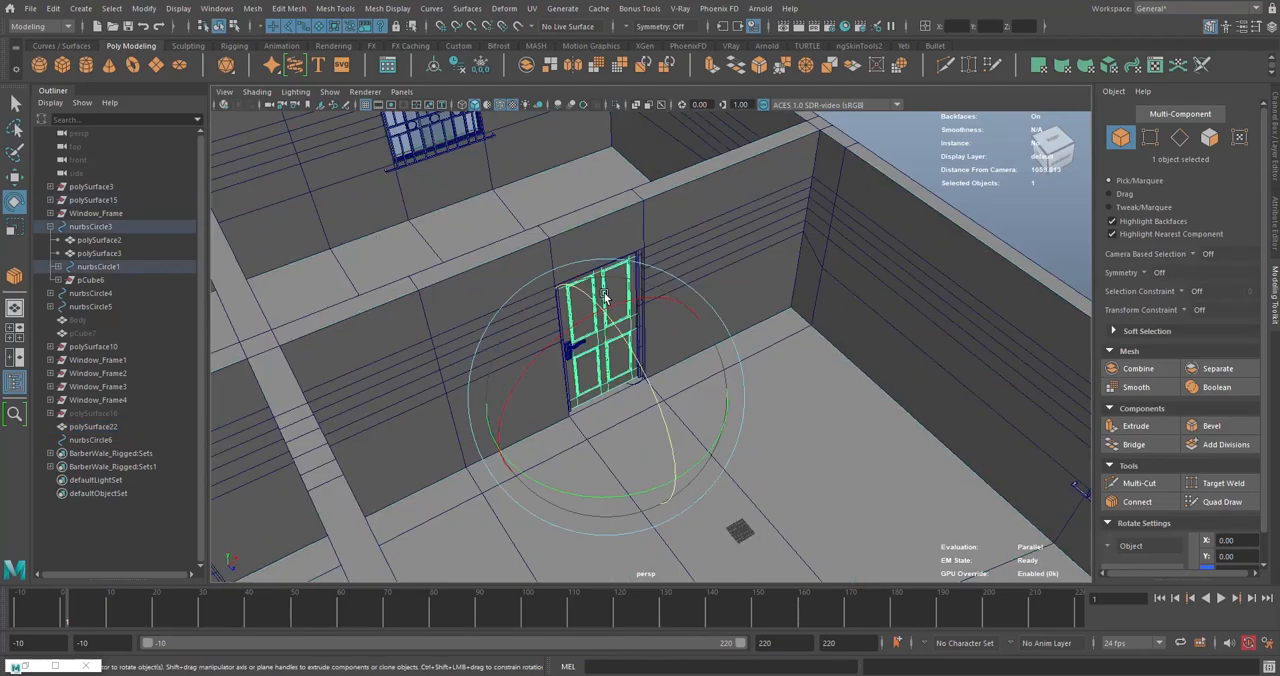
pyautogui.click(100, 427)
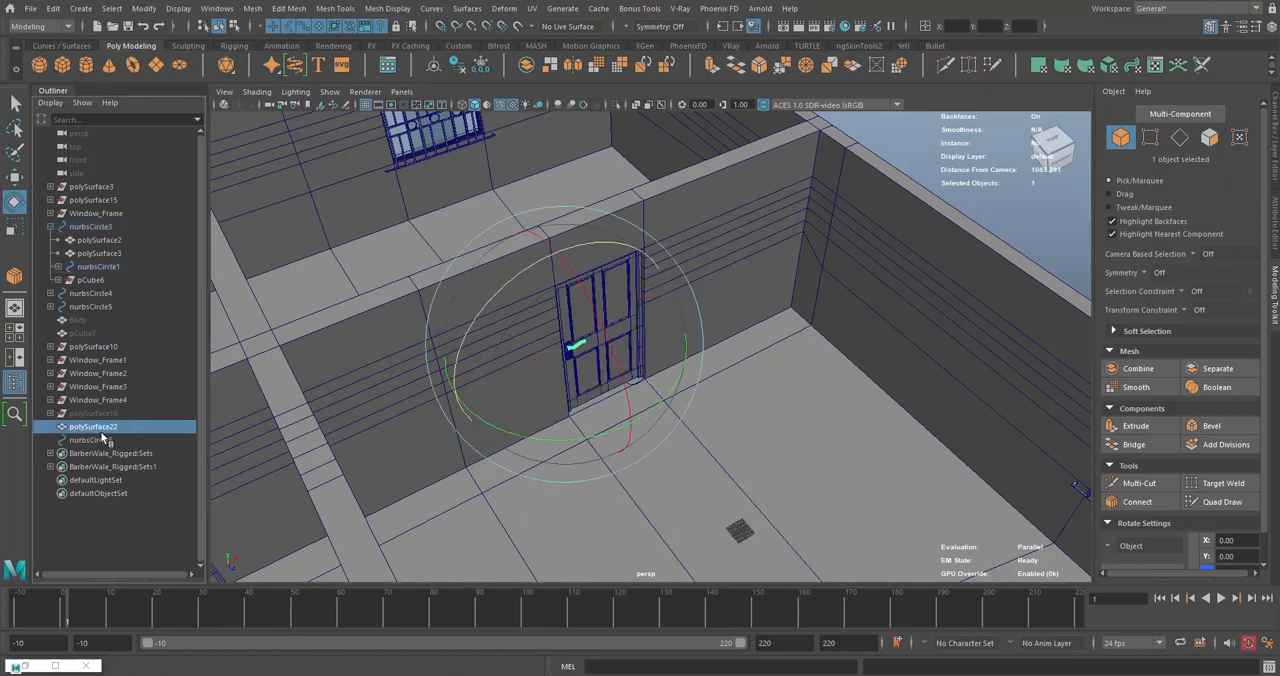
pyautogui.moveTo(104, 426); pyautogui.dragTo(85, 228, button='middle')
pyautogui.click(85, 228)
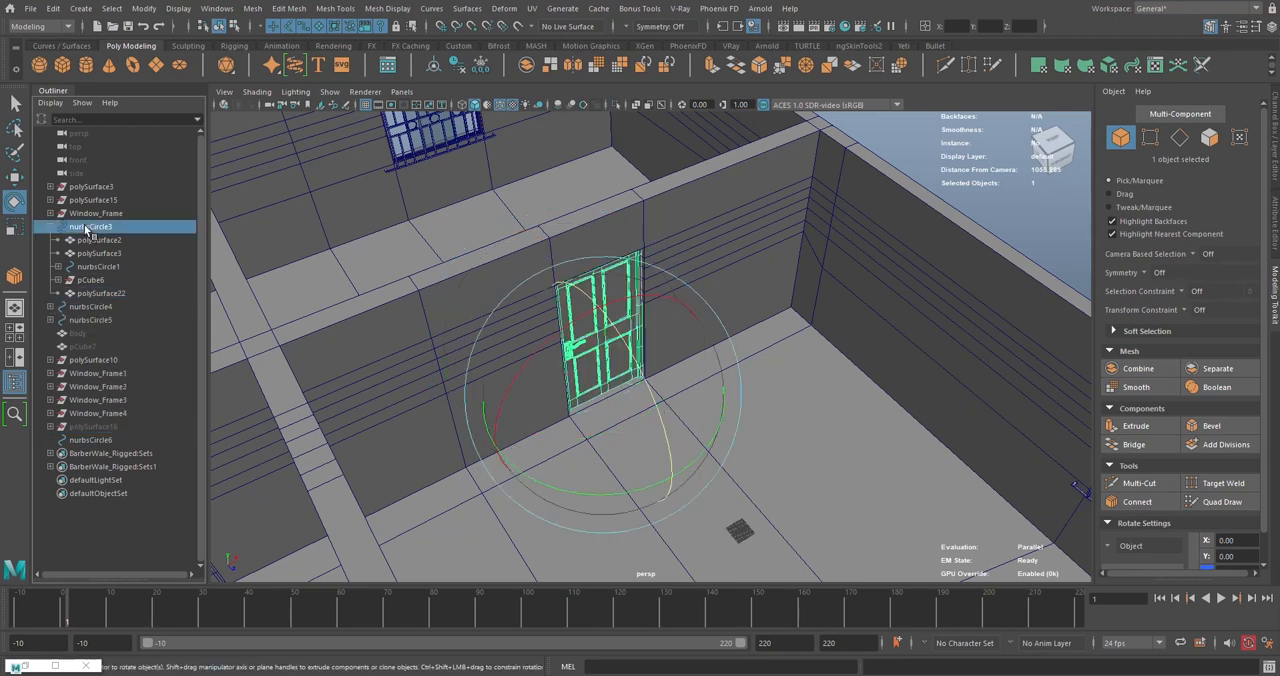
# - Move the handle plate polySurface26 from pCube6 to nurbsCircle3 and delete its construction history
pyautogui.click(57, 281)
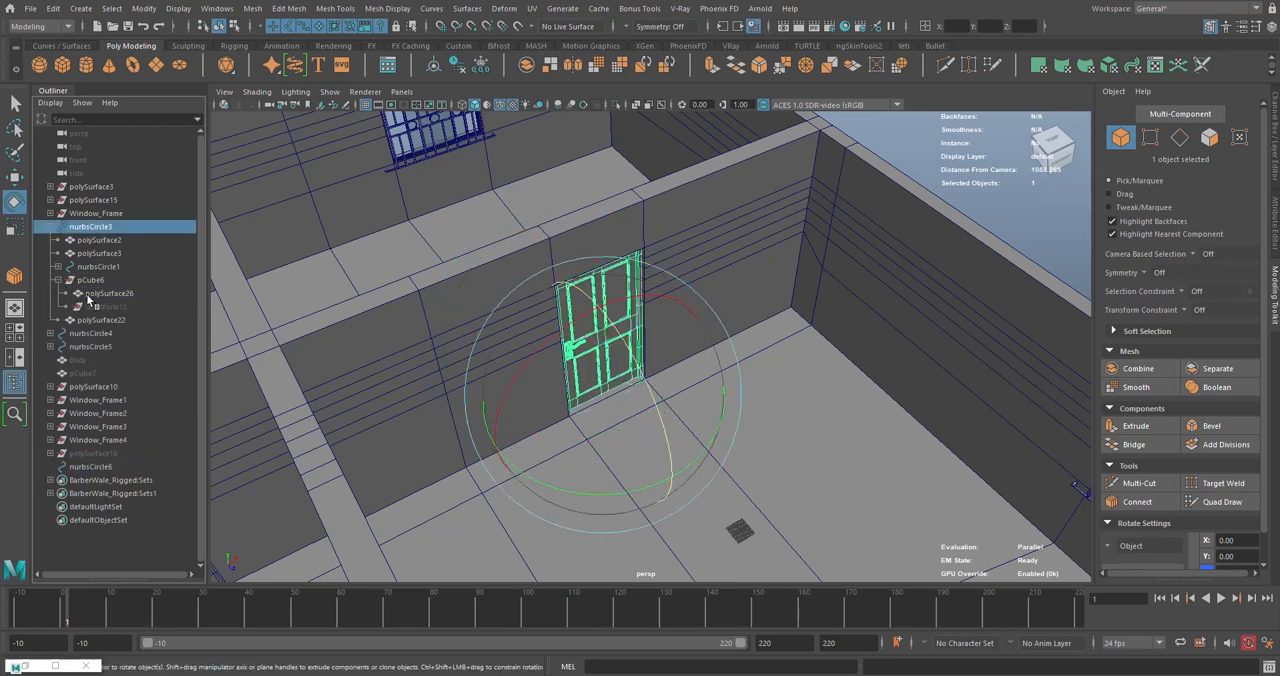
pyautogui.click(97, 298)
pyautogui.moveTo(118, 293); pyautogui.dragTo(103, 229, button='middle')
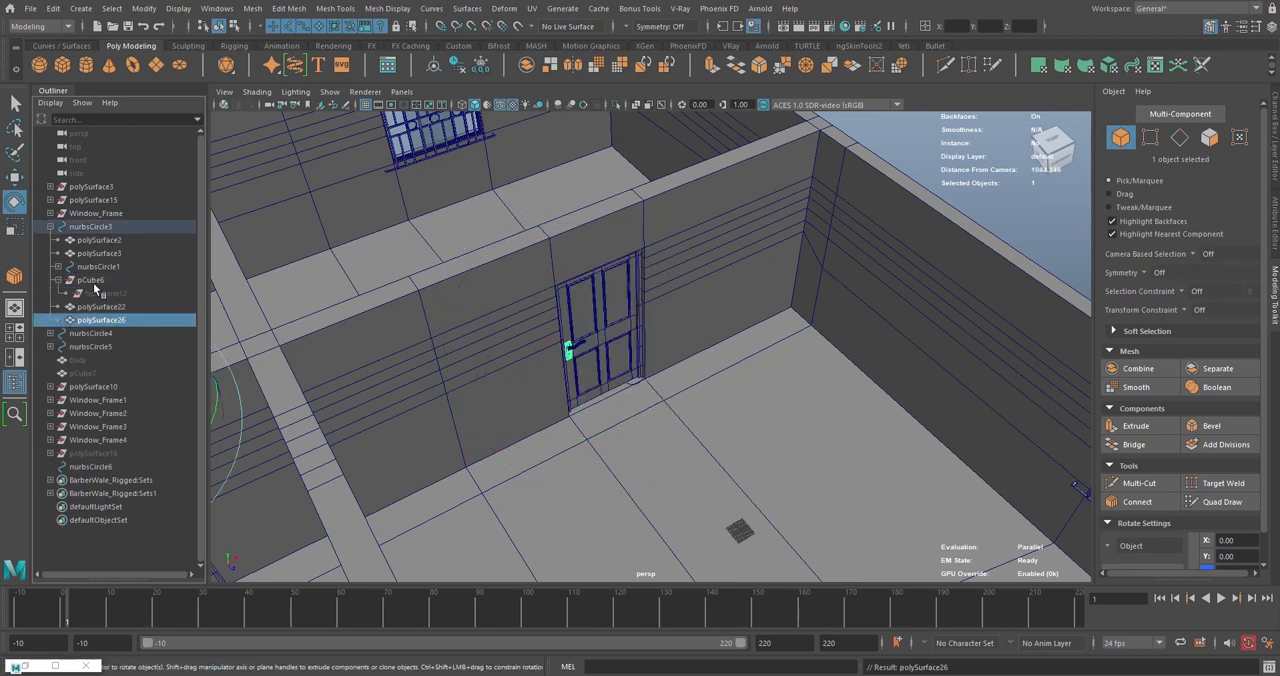
pyautogui.click(455, 68)
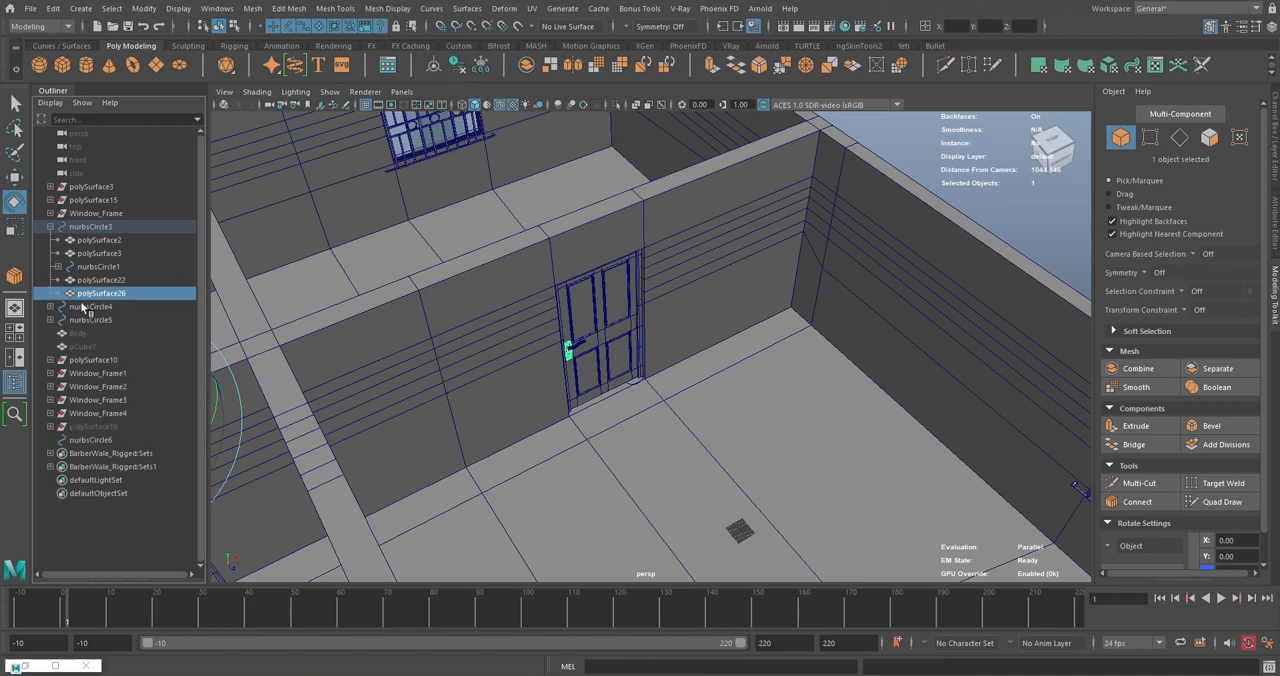
# - Check the contents of nurbsCircle1, duplicate the whole nurbsCircle3 door group, and move the copy out into the open floor of the large room
pyautogui.click(95, 228)
pyautogui.click(58, 267)
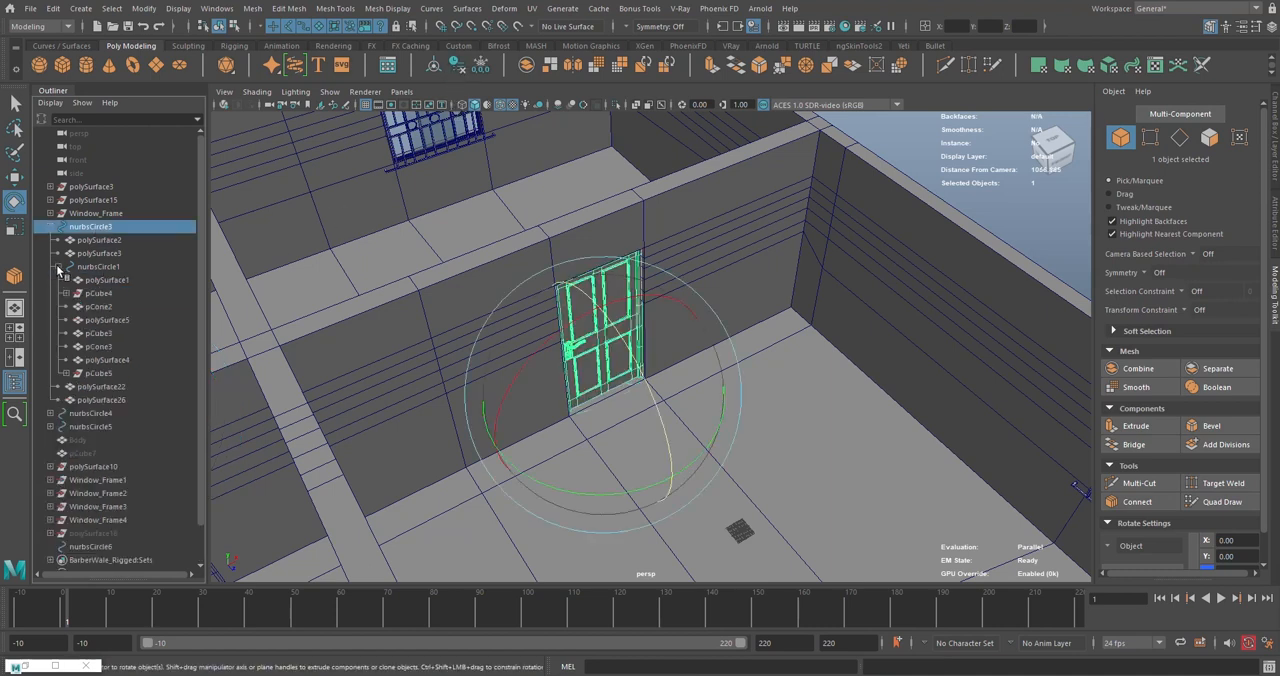
pyautogui.click(98, 267)
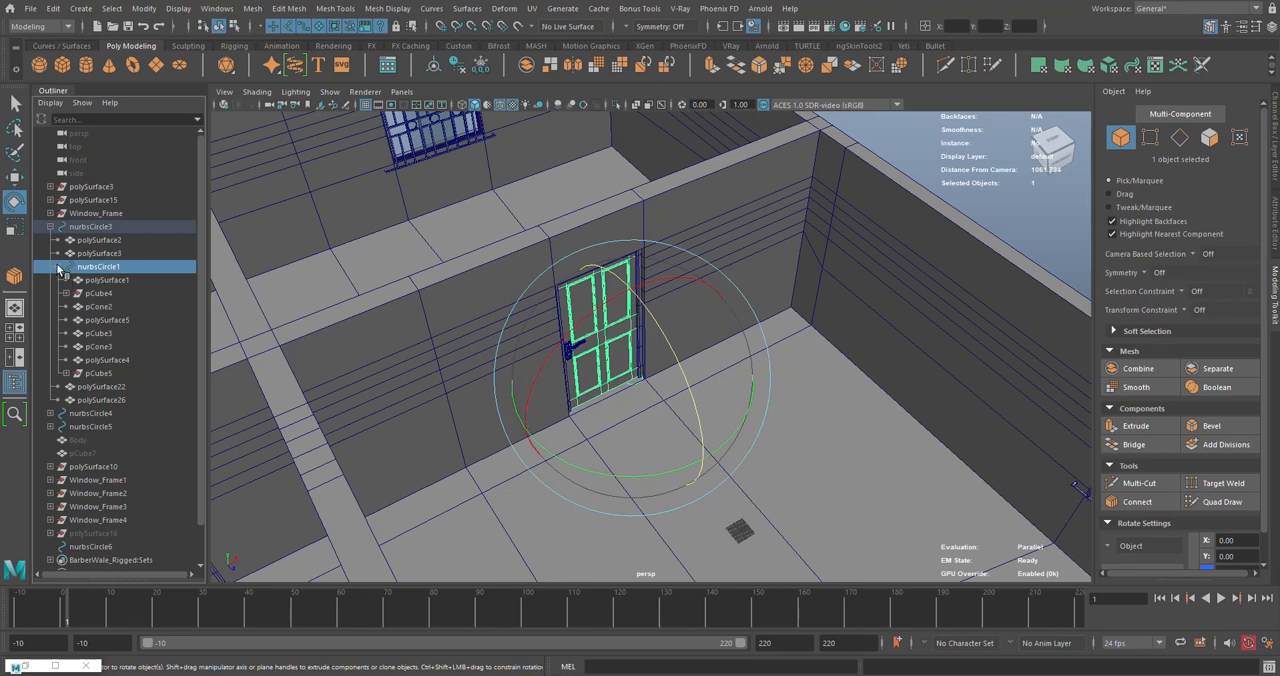
pyautogui.click(58, 267)
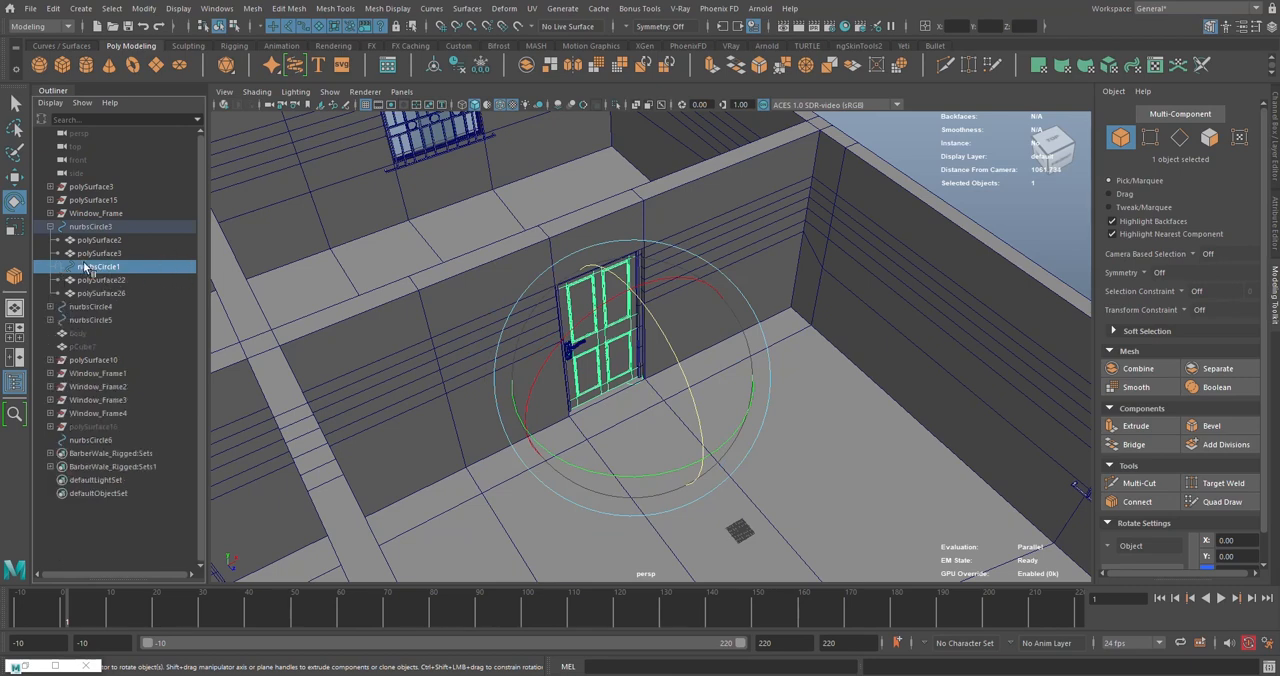
pyautogui.click(80, 229)
pyautogui.press('w')
pyautogui.keyDown('alt'); pyautogui.moveTo(623, 414); pyautogui.dragTo(585, 413); pyautogui.keyUp('alt')
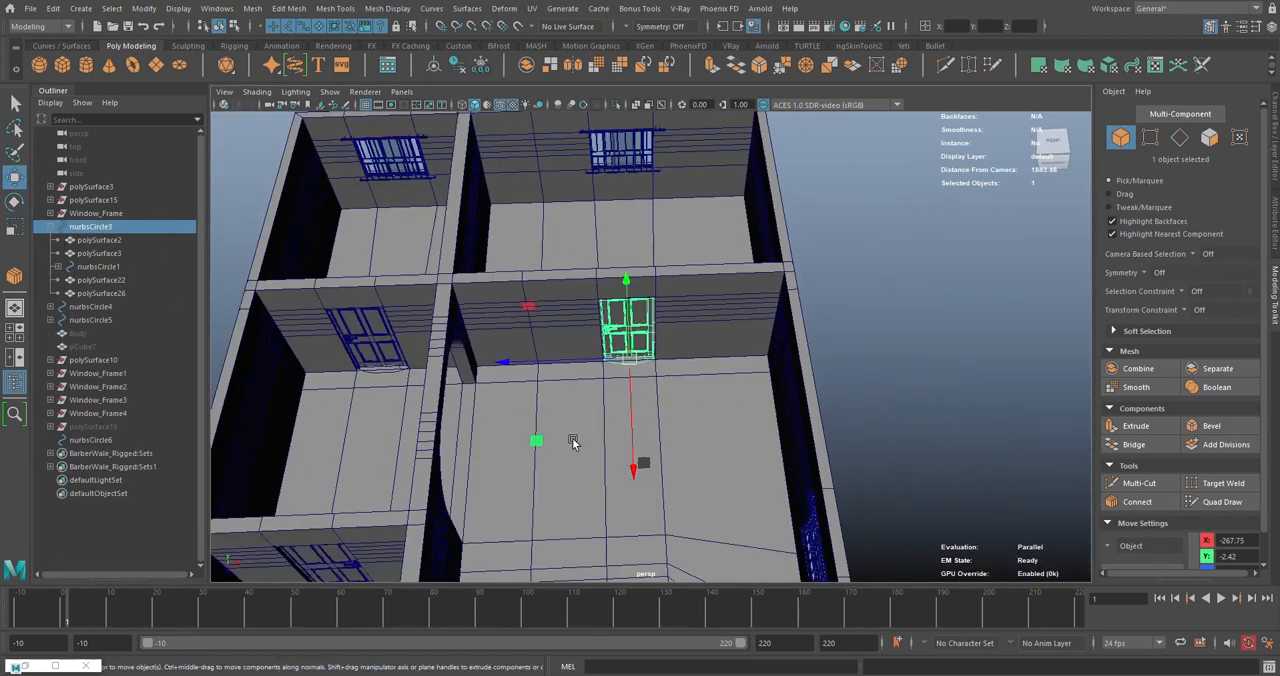
pyautogui.hotkey('ctrl', 'd')
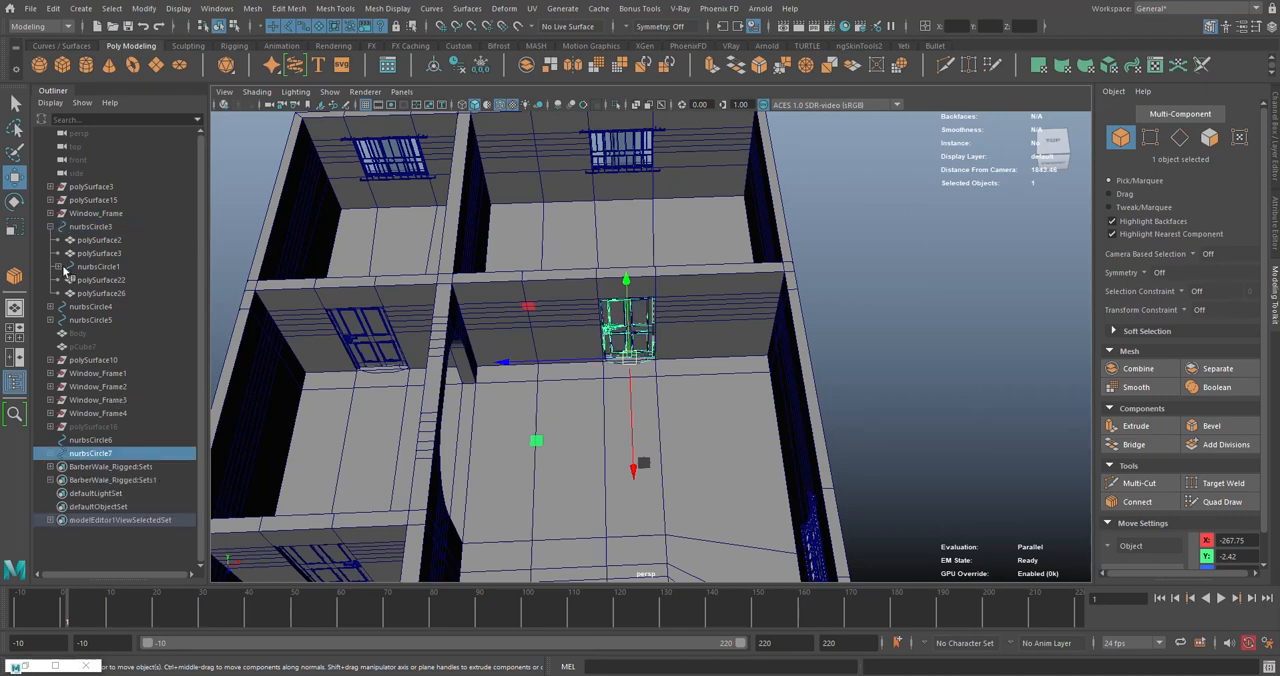
pyautogui.click(53, 228)
pyautogui.moveTo(533, 442); pyautogui.dragTo(649, 522, button='middle')
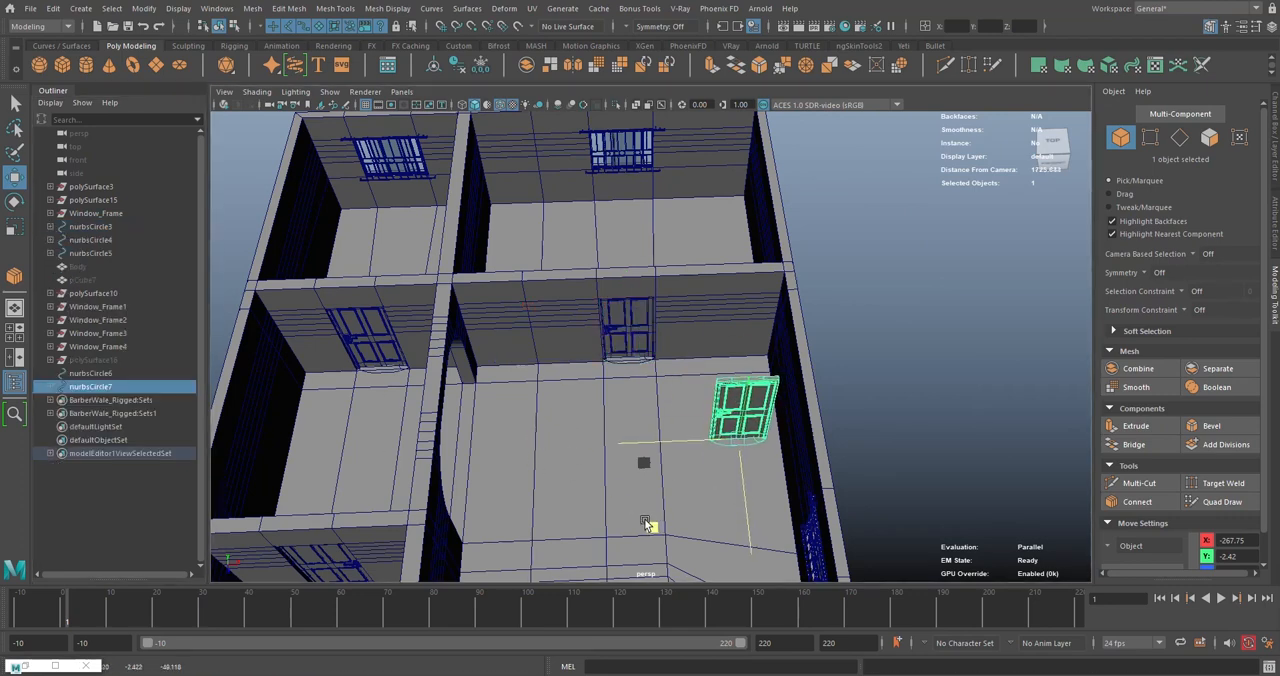
# - Examine the duplicated door from several sides to compare its orientation with the surrounding walls
pyautogui.press('e')
pyautogui.moveTo(851, 502); pyautogui.dragTo(771, 517, button='middle')
pyautogui.keyDown('alt'); pyautogui.moveTo(782, 460); pyautogui.dragTo(889, 411); pyautogui.keyUp('alt')
pyautogui.scroll(4, 889, 411)
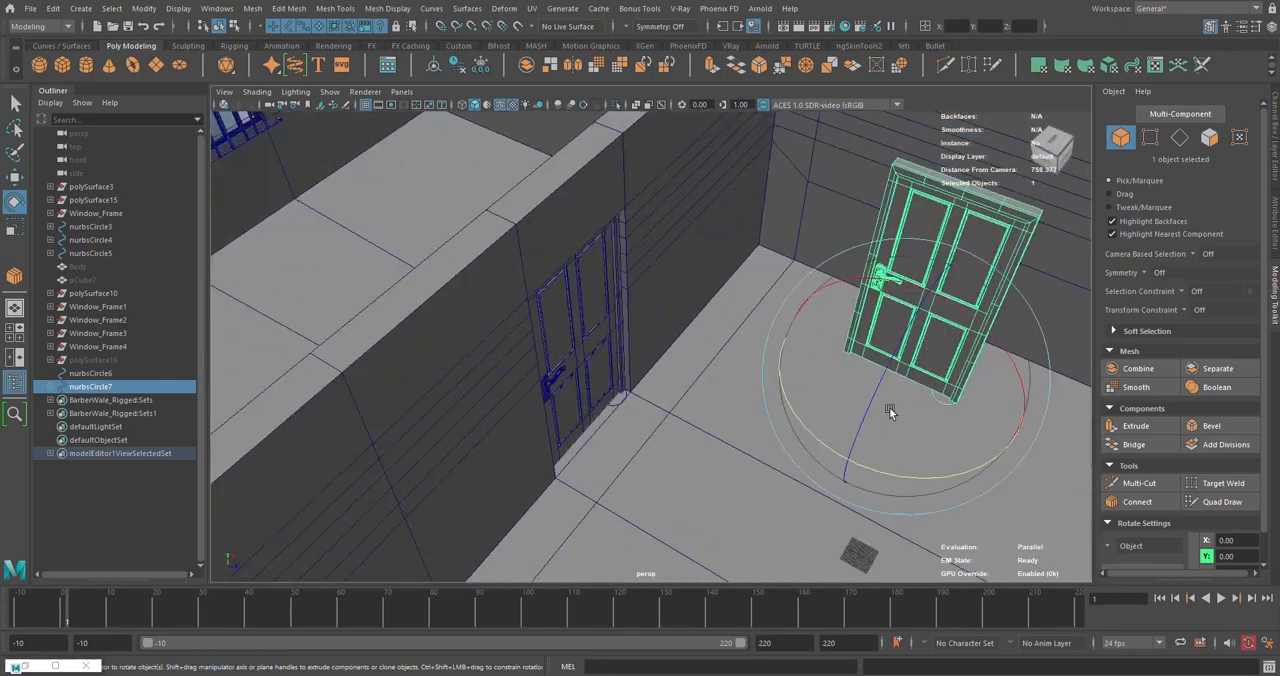
pyautogui.keyDown('alt'); pyautogui.moveTo(889, 411); pyautogui.dragTo(611, 414, button='middle'); pyautogui.keyUp('alt')
pyautogui.scroll(4, 611, 414)
pyautogui.keyDown('alt'); pyautogui.moveTo(611, 414); pyautogui.dragTo(579, 441); pyautogui.keyUp('alt')
pyautogui.scroll(2, 660, 436)
pyautogui.scroll(-5, 731, 459)
pyautogui.keyDown('alt'); pyautogui.moveTo(731, 459); pyautogui.dragTo(698, 411); pyautogui.keyUp('alt')
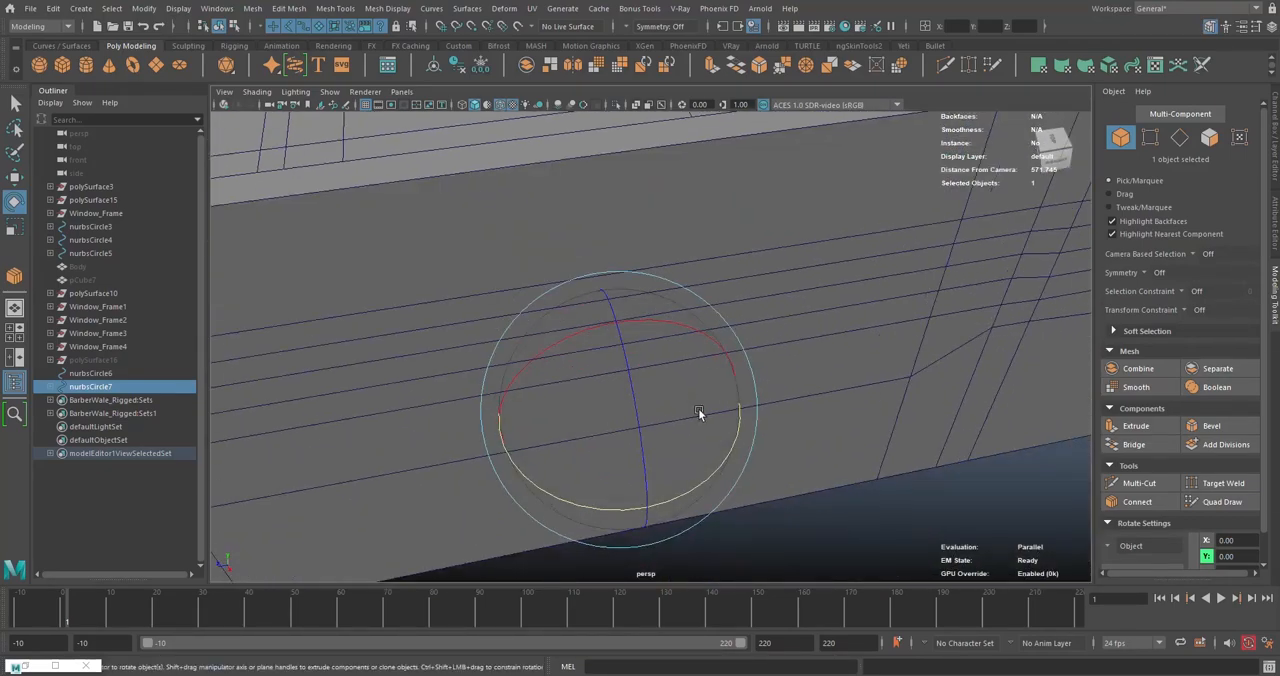
pyautogui.keyDown('alt'); pyautogui.moveTo(632, 355); pyautogui.dragTo(535, 445); pyautogui.keyUp('alt')
pyautogui.scroll(4, 582, 334)
pyautogui.scroll(-4, 622, 320)
pyautogui.scroll(-4, 622, 322)
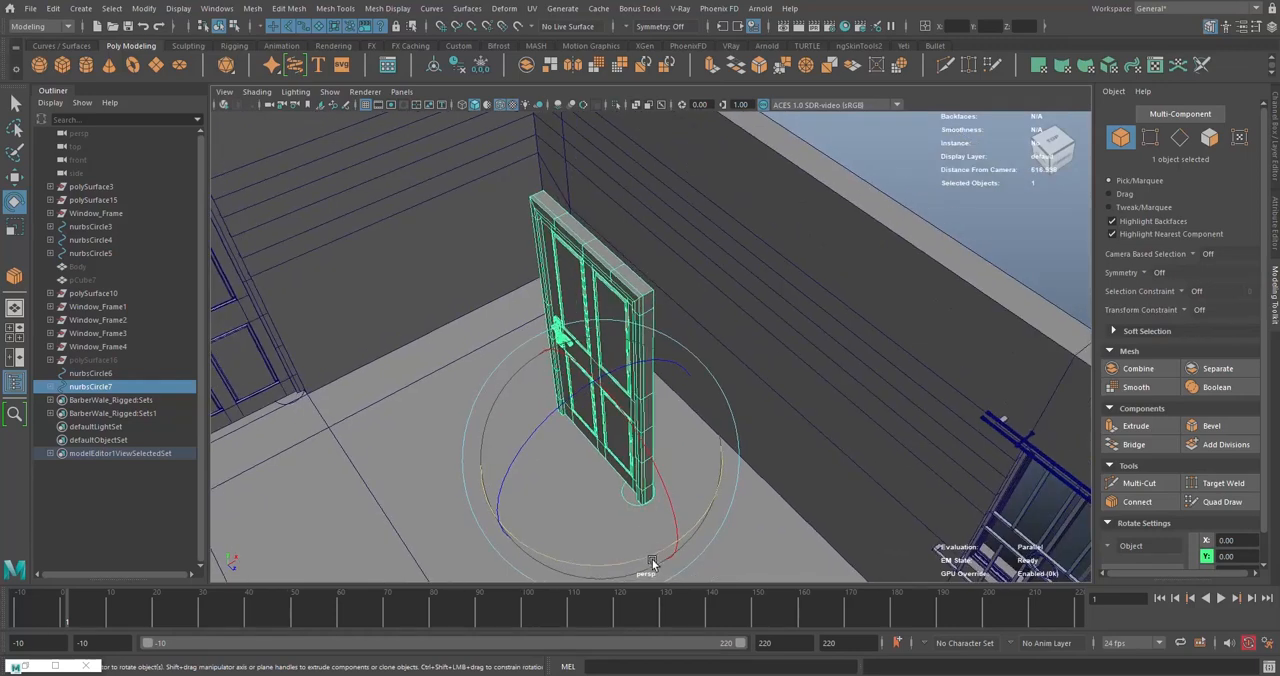
pyautogui.moveTo(638, 566); pyautogui.dragTo(754, 434)
pyautogui.scroll(4, 701, 386)
# - Try swinging the copied door's leaf control nurbsCircle1 by about 43° around its hinge, and undo the rotation
pyautogui.click(50, 388)
pyautogui.click(83, 429)
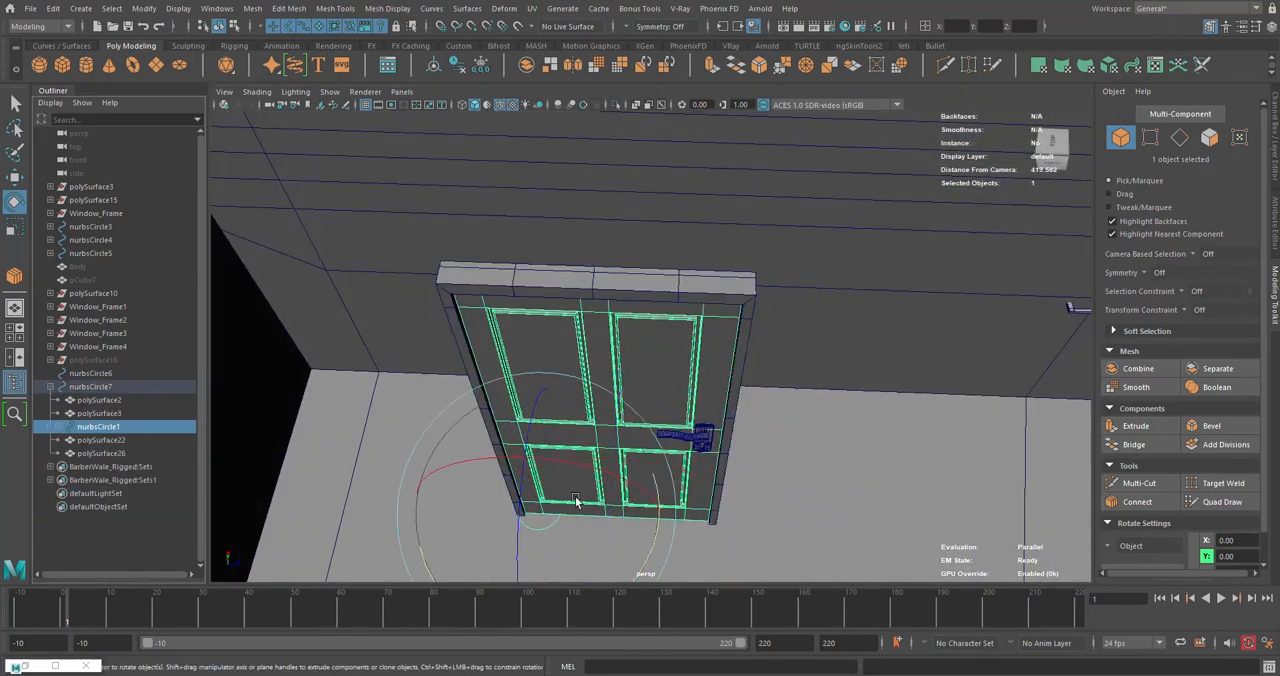
pyautogui.scroll(-2, 644, 487)
pyautogui.keyDown('alt'); pyautogui.moveTo(657, 460); pyautogui.dragTo(639, 427, button='middle'); pyautogui.keyUp('alt')
pyautogui.moveTo(646, 490); pyautogui.dragTo(541, 510)
pyautogui.hotkey('ctrl', 'z')
pyautogui.hotkey('ctrl', 'z')
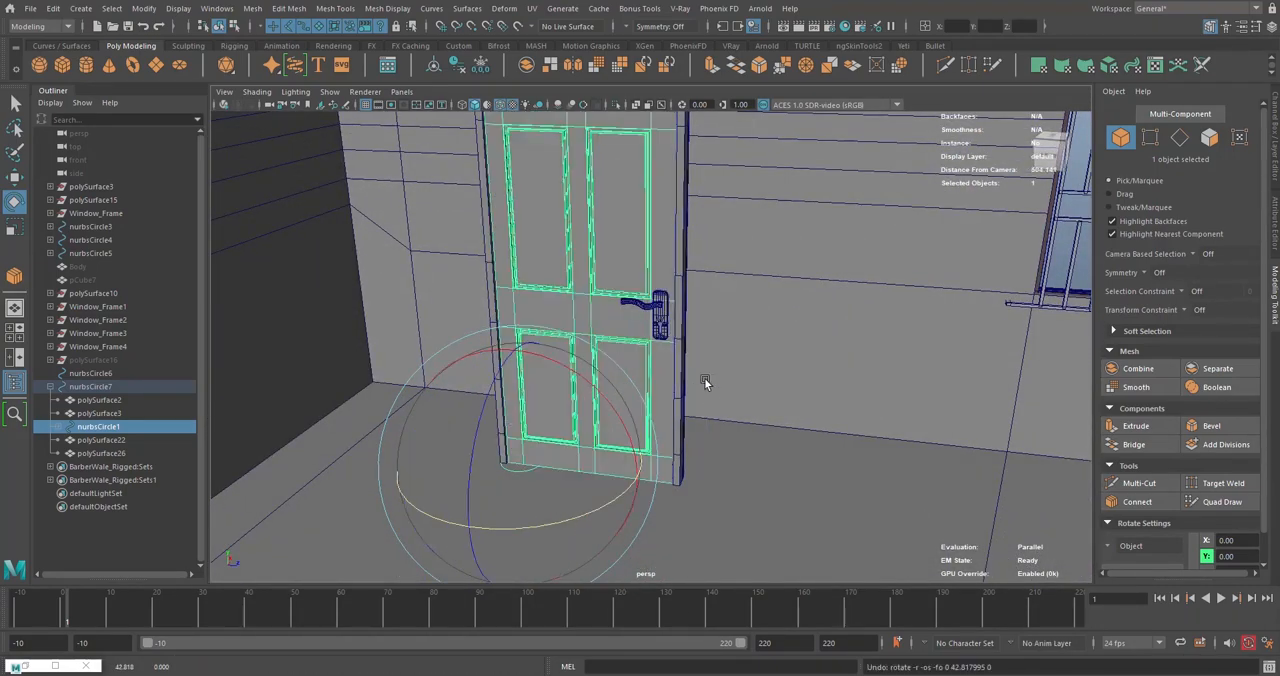
# - Move the duplicated door nurbsCircle7 against the outer wall beside the barred window, at about X 296
pyautogui.keyDown('alt'); pyautogui.moveTo(704, 378); pyautogui.dragTo(470, 397); pyautogui.keyUp('alt')
pyautogui.press('w')
pyautogui.click(533, 381)
pyautogui.moveTo(760, 381); pyautogui.dragTo(612, 428)
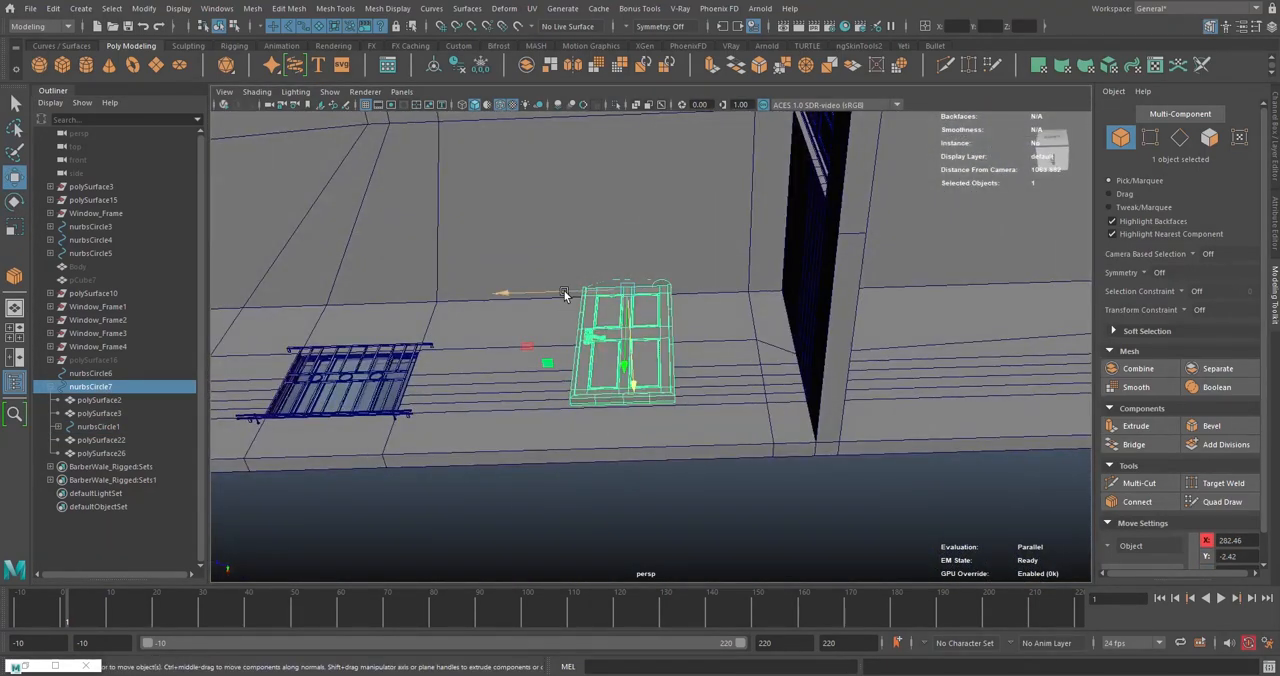
pyautogui.keyDown('alt'); pyautogui.moveTo(546, 291); pyautogui.dragTo(749, 266); pyautogui.keyUp('alt')
pyautogui.scroll(3, 749, 266)
pyautogui.keyDown('alt'); pyautogui.moveTo(749, 266); pyautogui.dragTo(717, 334, button='middle'); pyautogui.keyUp('alt')
pyautogui.keyDown('alt'); pyautogui.moveTo(717, 334); pyautogui.dragTo(660, 397); pyautogui.keyUp('alt')
pyautogui.scroll(3, 697, 352)
pyautogui.moveTo(619, 446); pyautogui.dragTo(626, 431)
pyautogui.keyDown('alt'); pyautogui.moveTo(626, 431); pyautogui.dragTo(914, 411, button='middle'); pyautogui.keyUp('alt')
pyautogui.keyDown('alt'); pyautogui.moveTo(775, 402); pyautogui.dragTo(814, 412); pyautogui.keyUp('alt')
pyautogui.scroll(-3, 814, 412)
pyautogui.moveTo(875, 381); pyautogui.dragTo(795, 370)
pyautogui.scroll(-4, 869, 383)
pyautogui.keyDown('alt'); pyautogui.moveTo(683, 333); pyautogui.dragTo(715, 328); pyautogui.keyUp('alt')
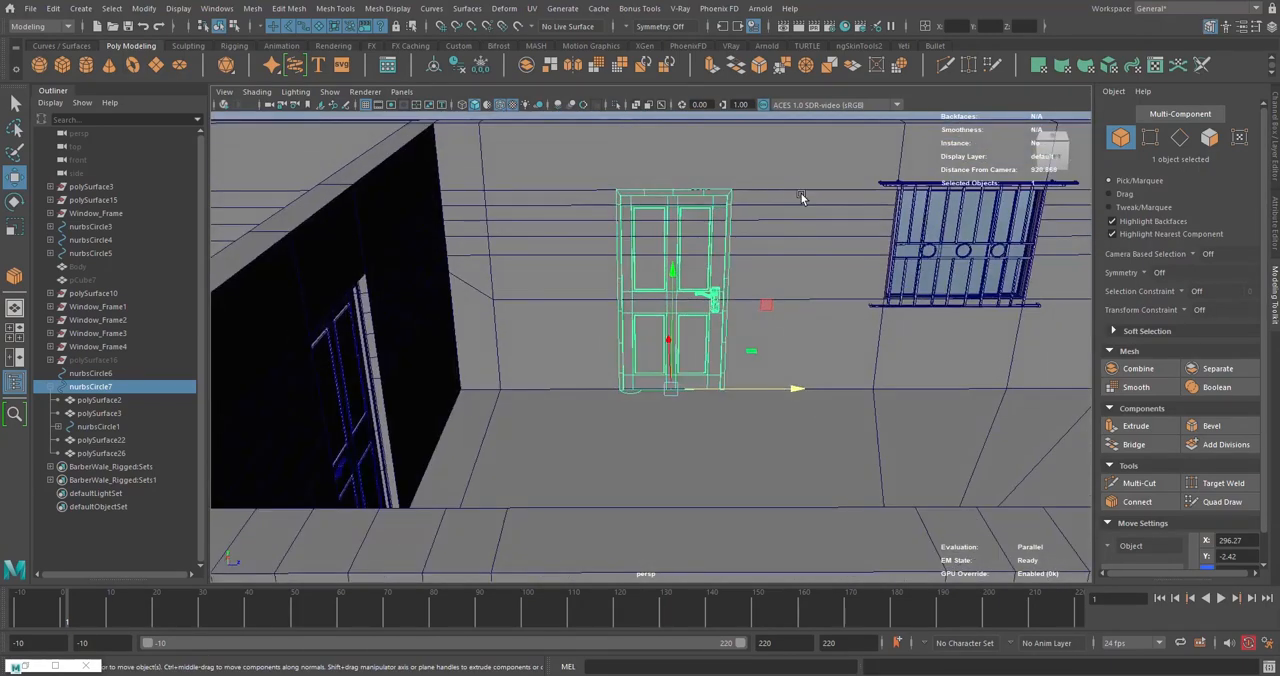
# - Select the ring of wall edges spanning the section behind the copied door and connect them with two segments
pyautogui.click(791, 193)
pyautogui.moveTo(791, 193); pyautogui.dragTo(790, 160, button='right')
pyautogui.scroll(-5, 793, 248)
pyautogui.keyDown('alt'); pyautogui.moveTo(793, 248); pyautogui.dragTo(727, 298); pyautogui.keyUp('alt')
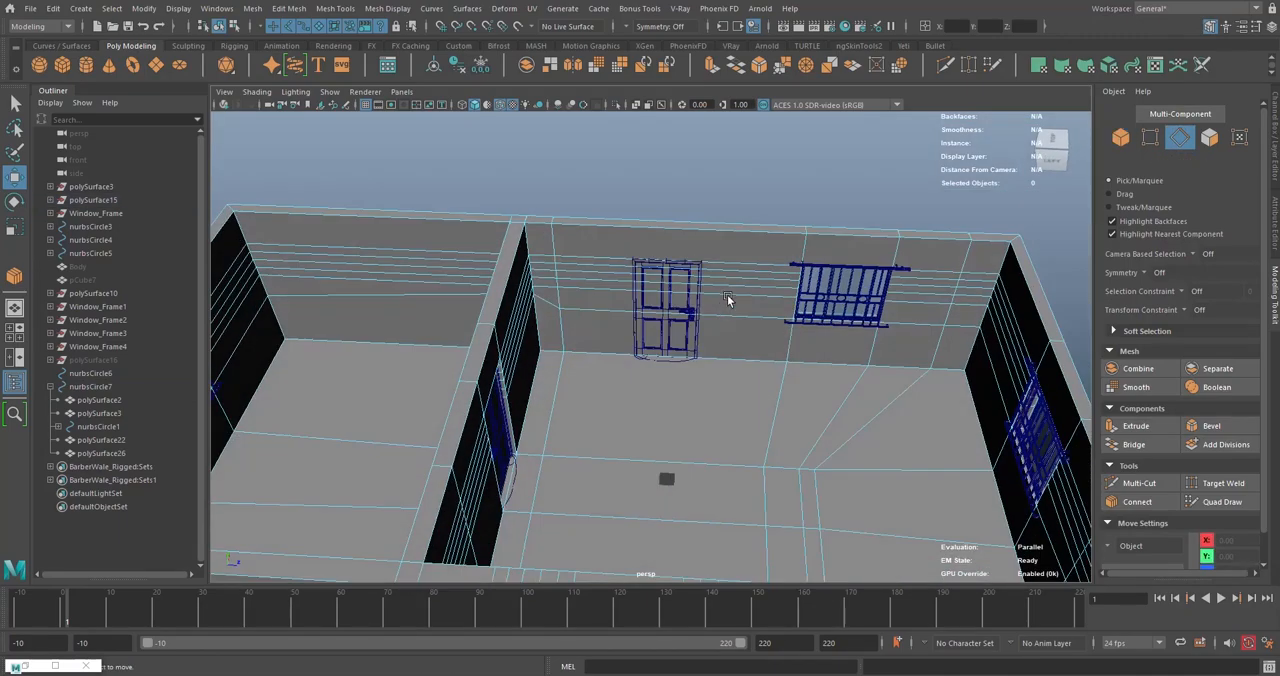
pyautogui.click(734, 228)
pyautogui.doubleClick(734, 230)
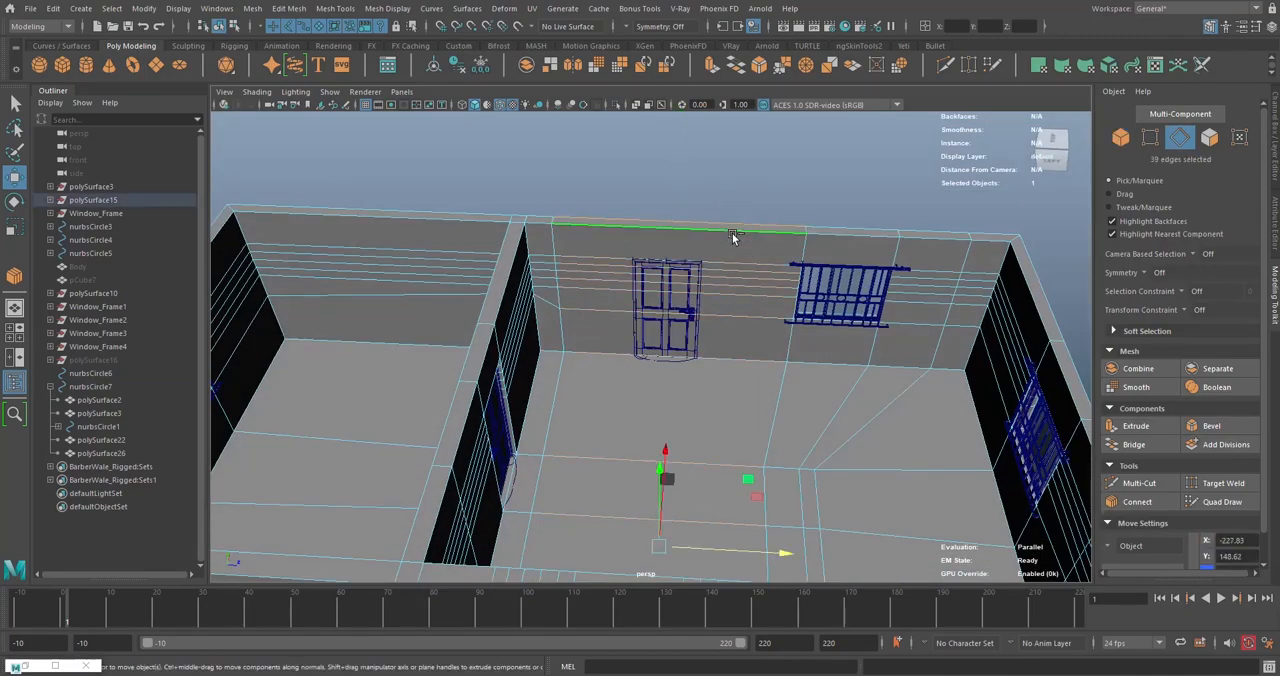
pyautogui.keyDown('alt'); pyautogui.moveTo(734, 231); pyautogui.dragTo(684, 356); pyautogui.keyUp('alt')
pyautogui.scroll(3, 754, 334)
pyautogui.keyDown('shift'); pyautogui.rightClick(783, 263); pyautogui.keyUp('shift')
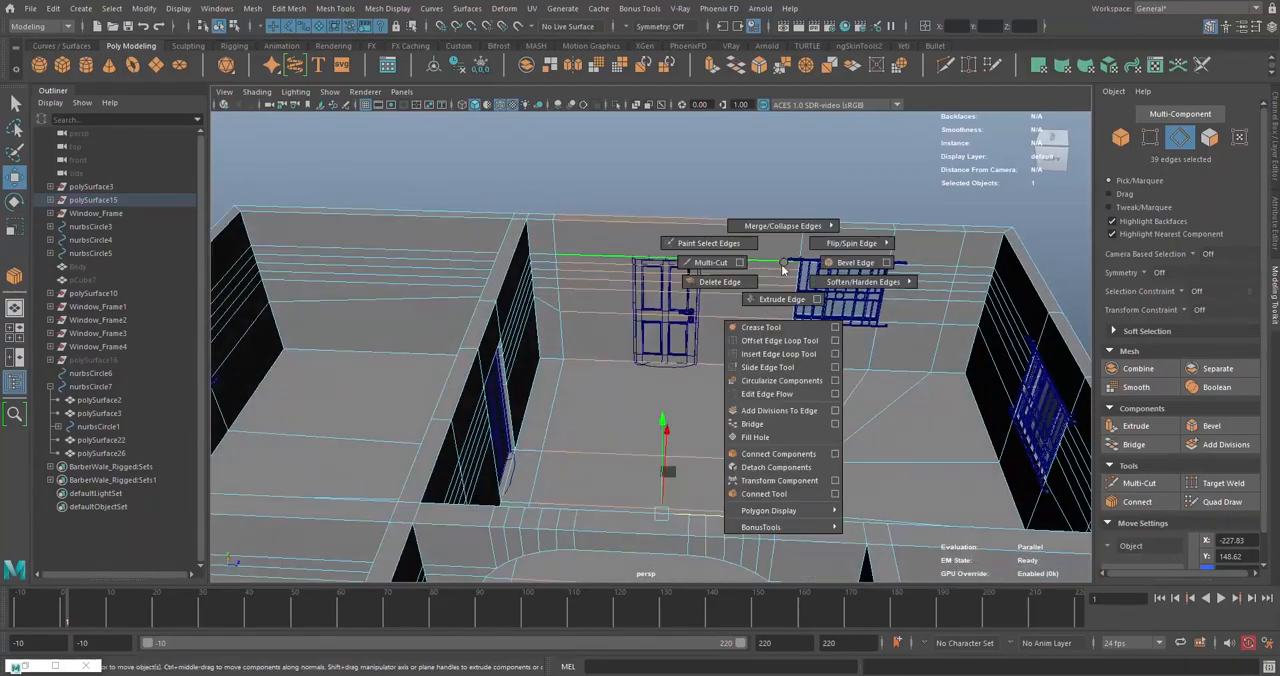
pyautogui.click(760, 494)
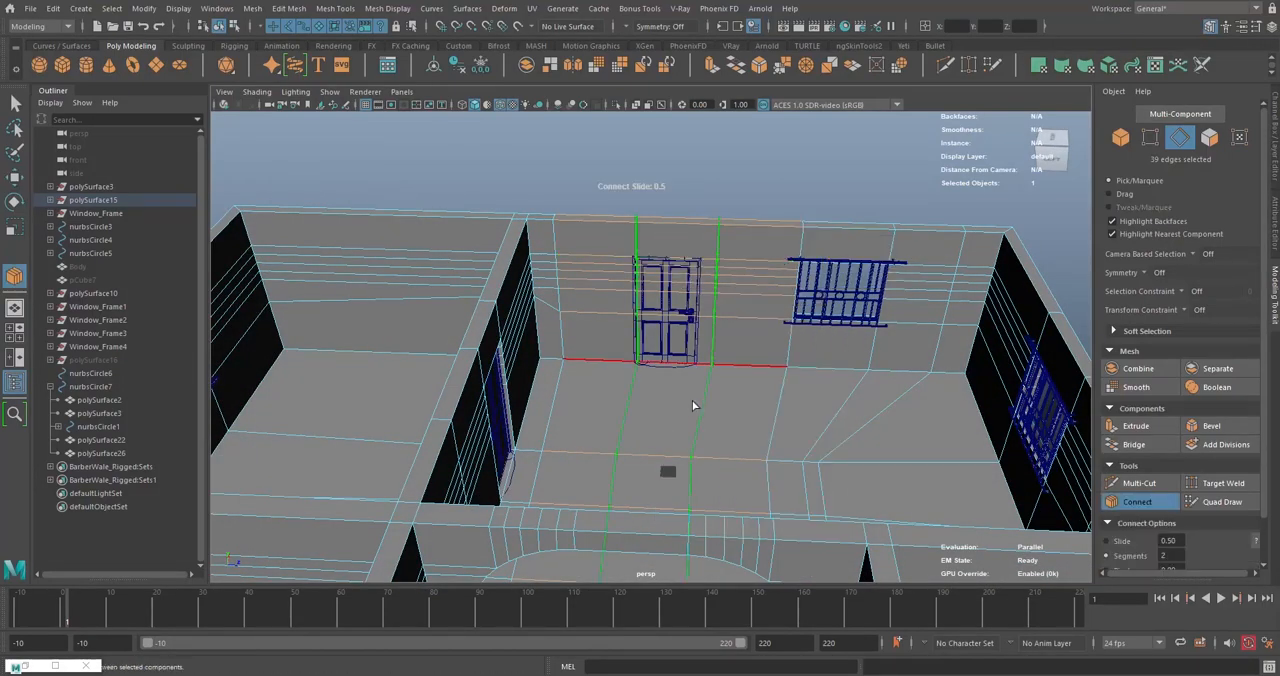
pyautogui.keyDown('alt'); pyautogui.moveTo(694, 406); pyautogui.dragTo(703, 350); pyautogui.keyUp('alt')
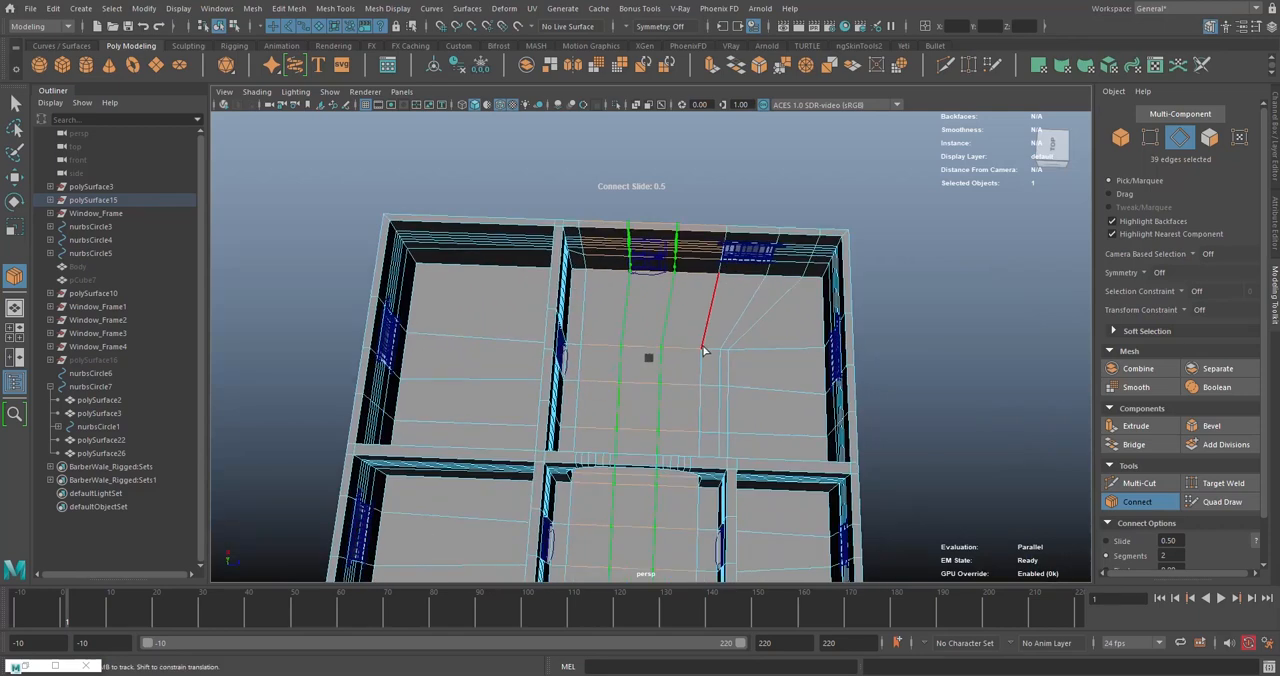
# - Set the transform constraint to Edge for moving the two new wall loops
pyautogui.click(1183, 311)
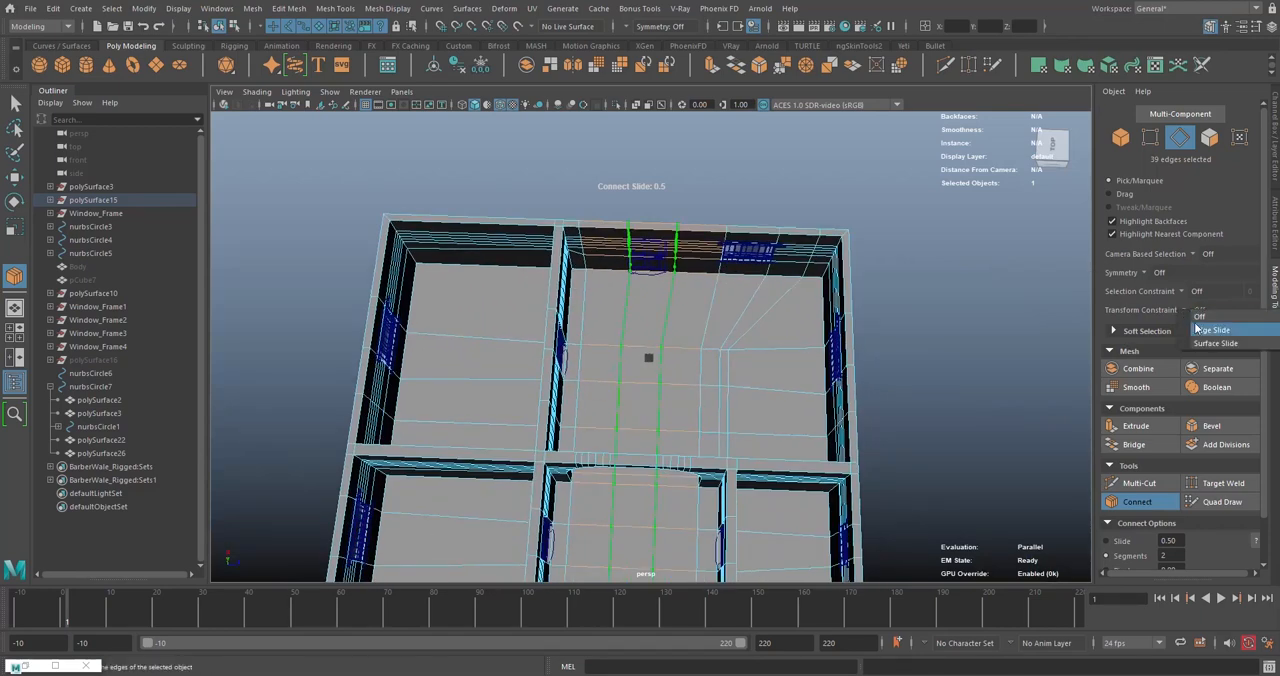
pyautogui.click(1180, 344)
pyautogui.keyDown('alt'); pyautogui.moveTo(742, 335); pyautogui.dragTo(750, 313, button='middle'); pyautogui.keyUp('alt')
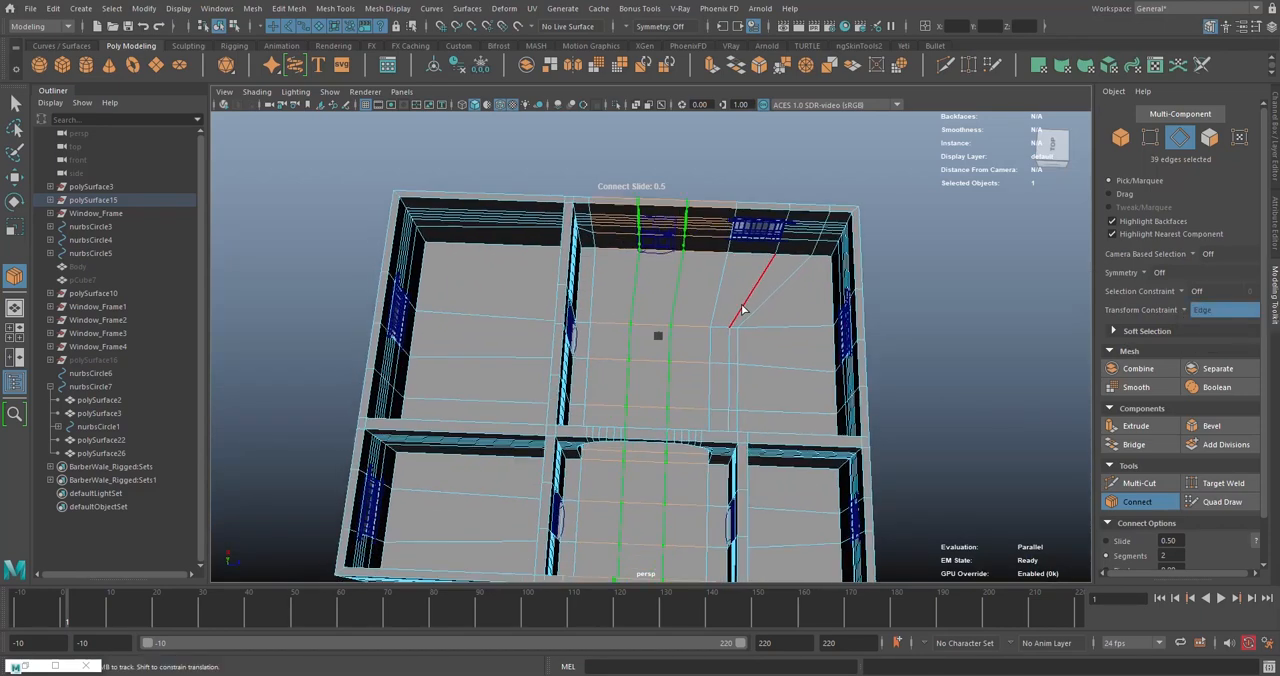
pyautogui.keyDown('alt'); pyautogui.moveTo(750, 313); pyautogui.dragTo(748, 318); pyautogui.keyUp('alt')
# - Try scaling the two new edge loops toward each other along the wall, and undo the scaling
pyautogui.press('r')
pyautogui.moveTo(769, 406); pyautogui.dragTo(401, 407)
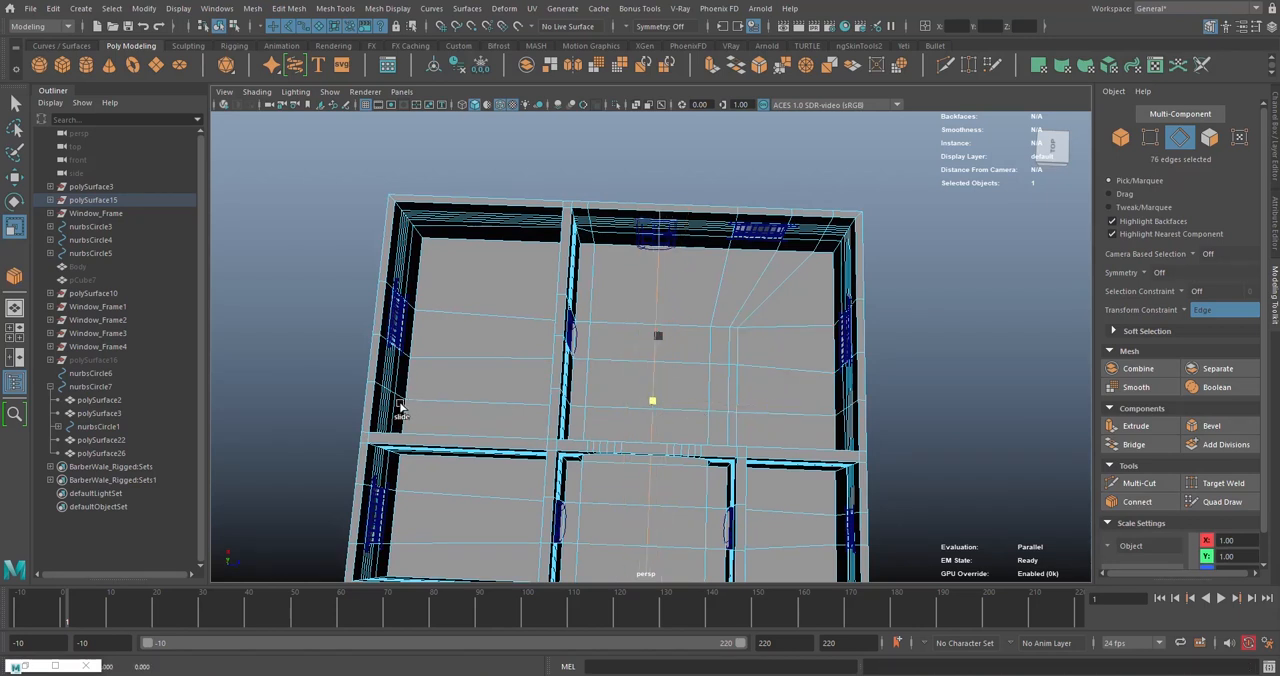
pyautogui.hotkey('ctrl', 'z')
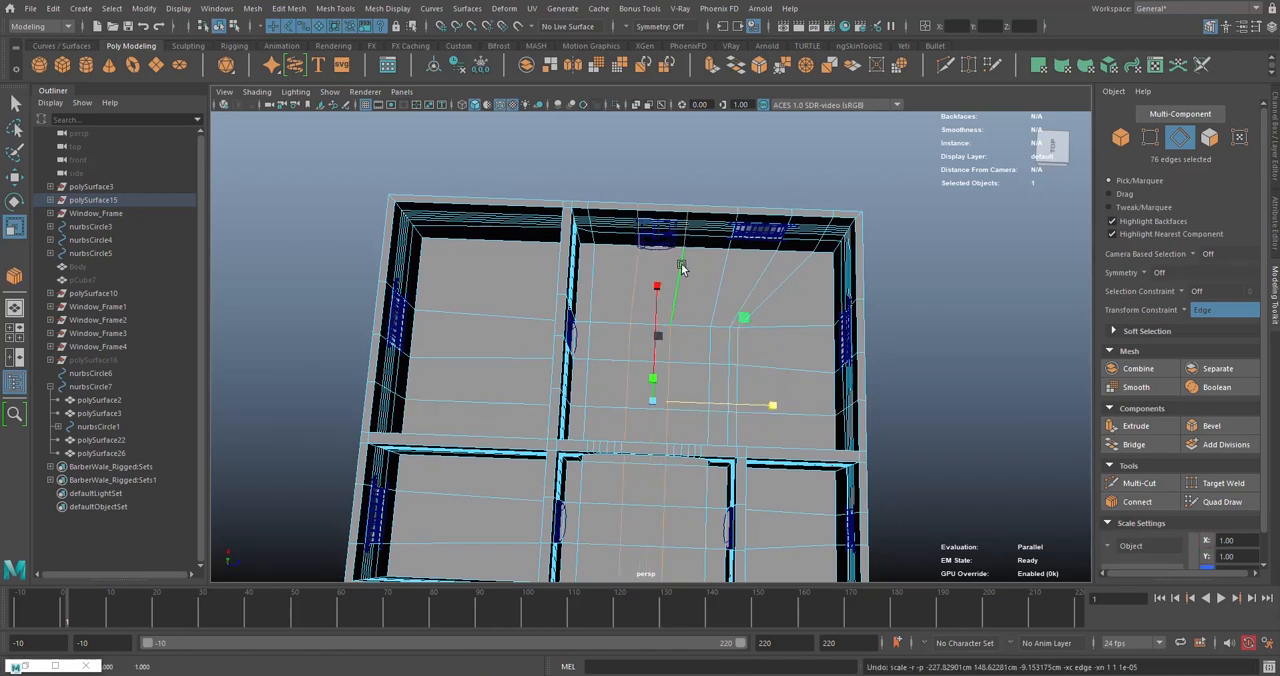
pyautogui.hotkey('ctrl', 'z')
# - Move the two new edge loops individually to either side of the copied door, at about Z -100 and Z 58
pyautogui.press('w')
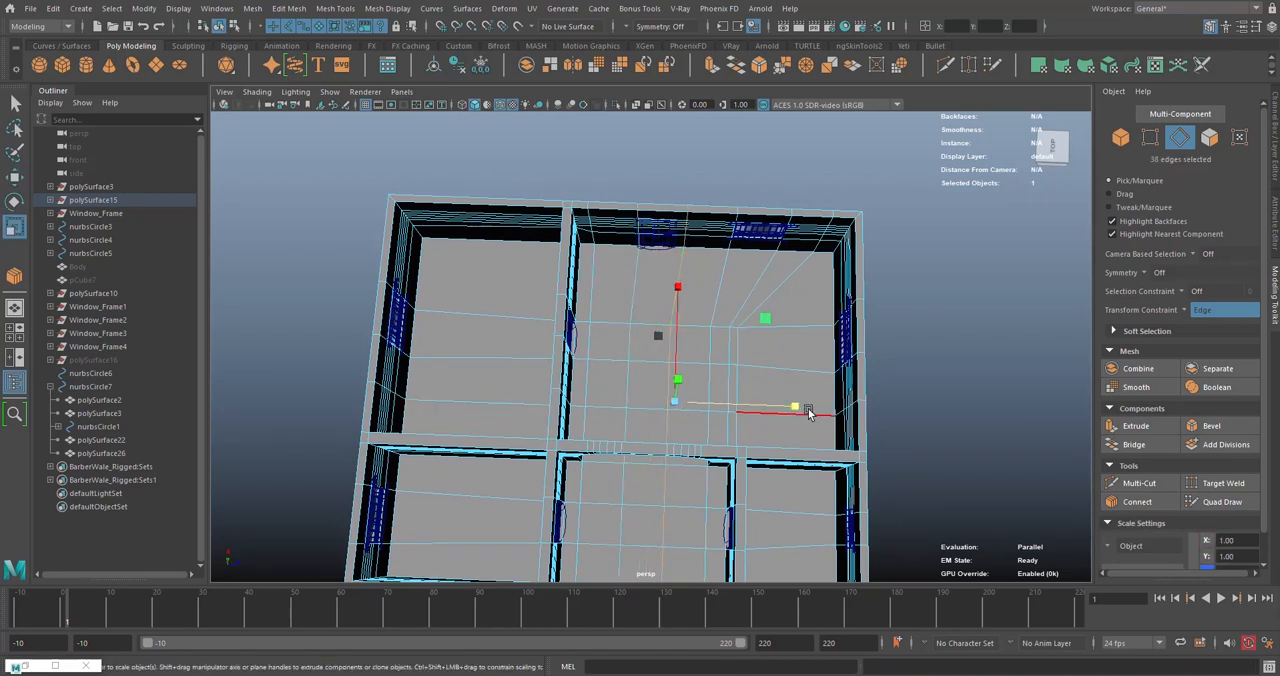
pyautogui.press('r')
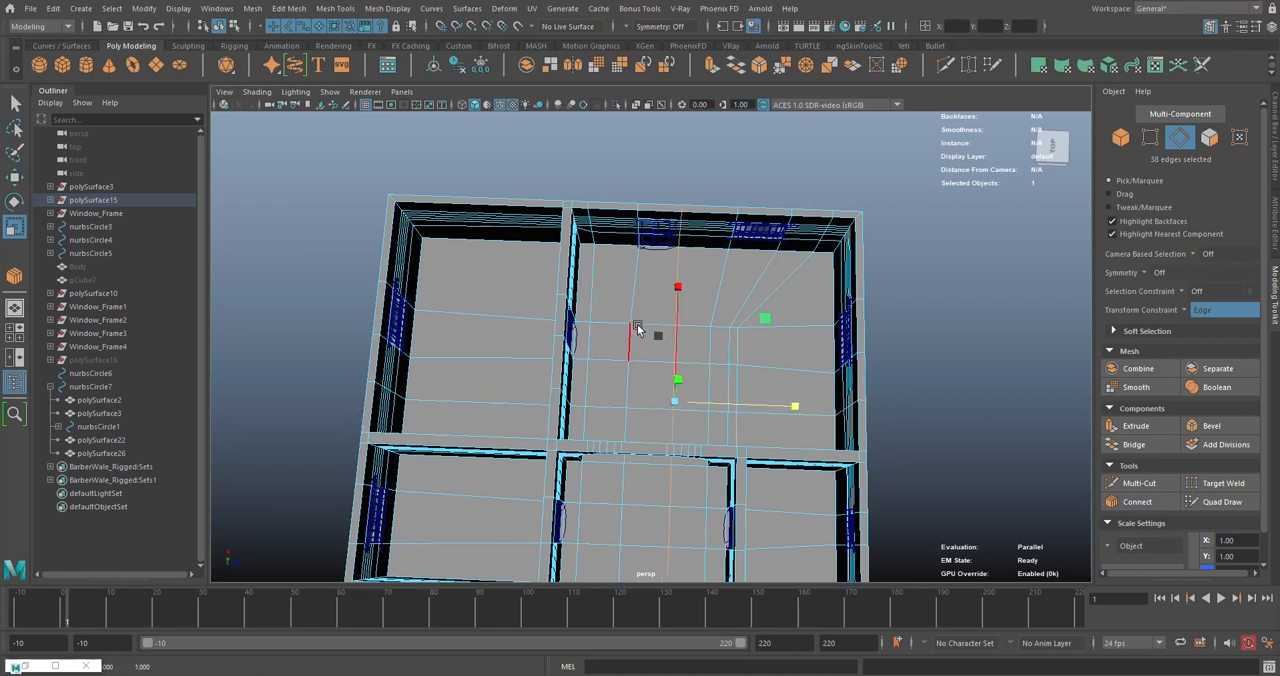
pyautogui.click(633, 307)
pyautogui.moveTo(770, 420); pyautogui.dragTo(646, 405)
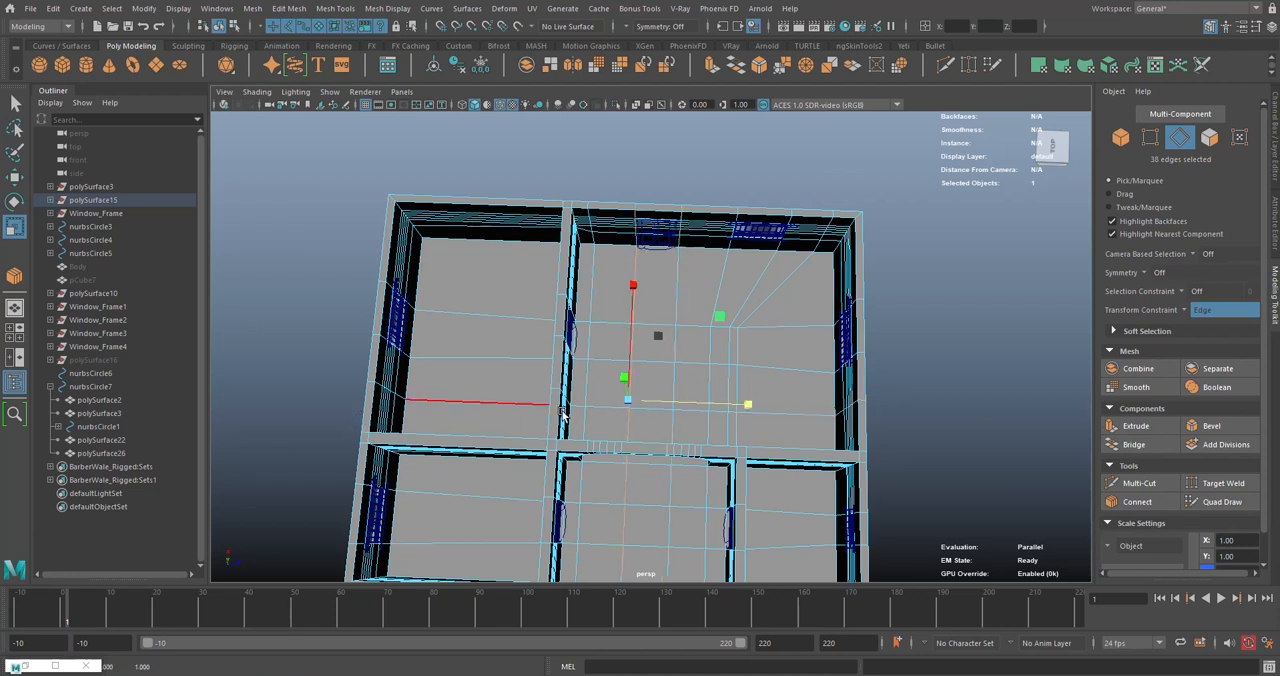
pyautogui.keyDown('alt'); pyautogui.moveTo(668, 325); pyautogui.dragTo(700, 392); pyautogui.keyUp('alt')
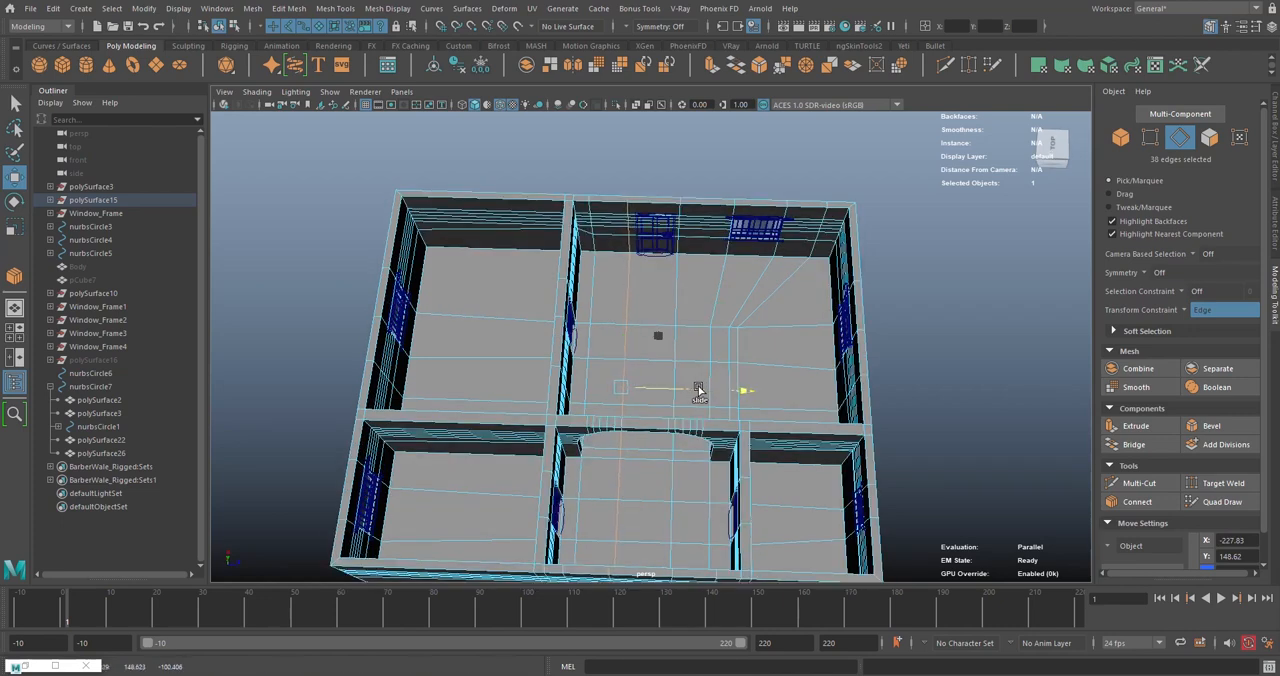
pyautogui.doubleClick(674, 318)
pyautogui.moveTo(742, 391); pyautogui.dragTo(744, 391)
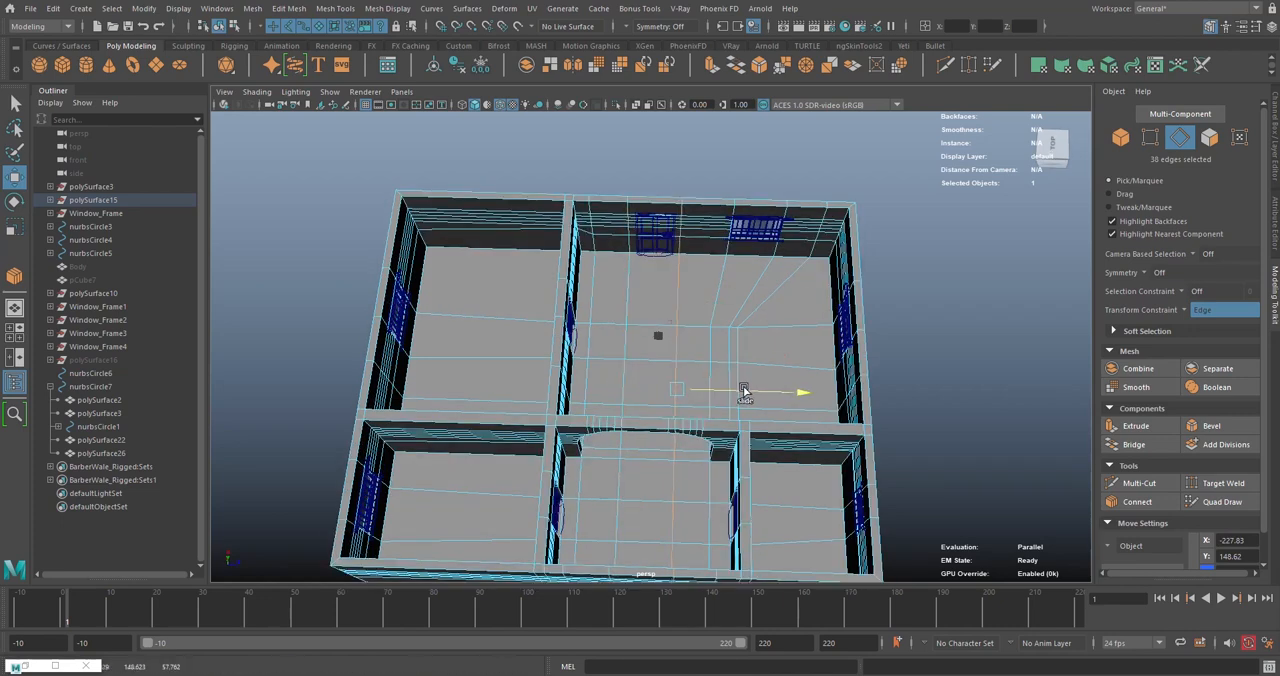
# - Select the ring of wall edges between the two moved loops and connect them with two segments
pyautogui.keyDown('alt'); pyautogui.moveTo(826, 288); pyautogui.dragTo(688, 312); pyautogui.keyUp('alt')
pyautogui.scroll(5, 686, 314)
pyautogui.click(757, 405)
pyautogui.keyDown('alt'); pyautogui.moveTo(706, 296); pyautogui.dragTo(723, 352, button='middle'); pyautogui.keyUp('alt')
pyautogui.scroll(5, 775, 215)
pyautogui.scroll(-5, 732, 270)
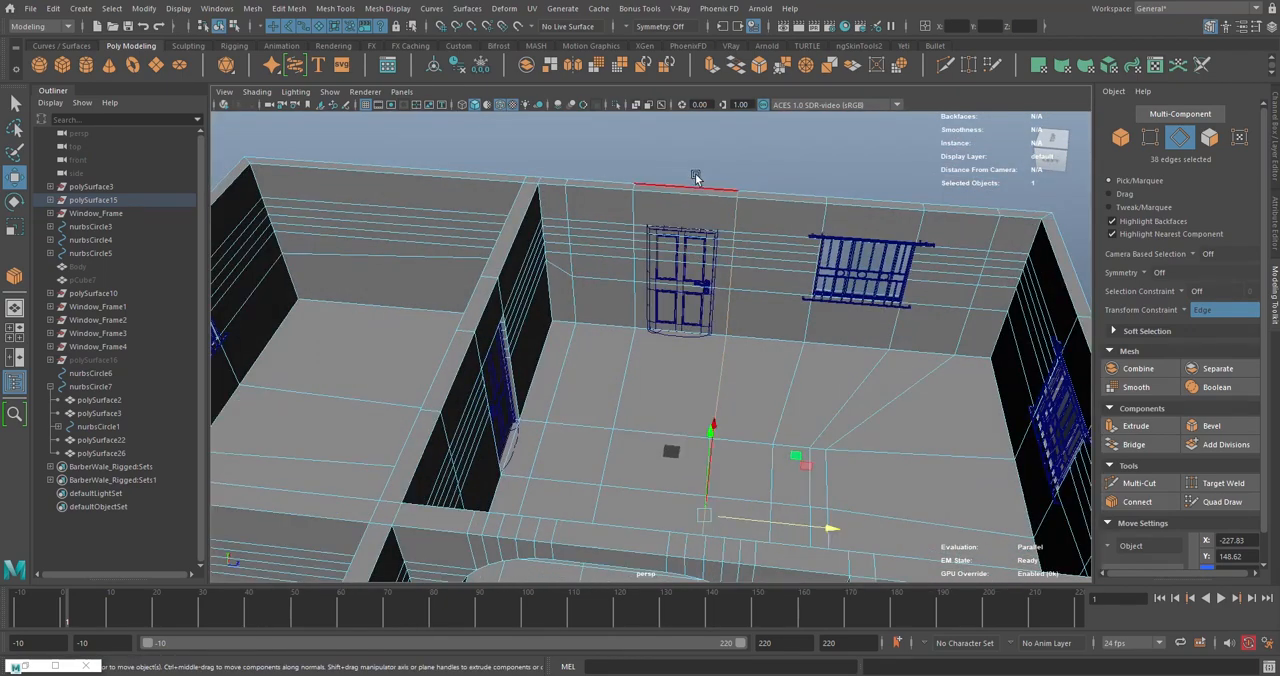
pyautogui.click(699, 184)
pyautogui.doubleClick(708, 196)
pyautogui.keyDown('shift'); pyautogui.rightClick(717, 173); pyautogui.keyUp('shift')
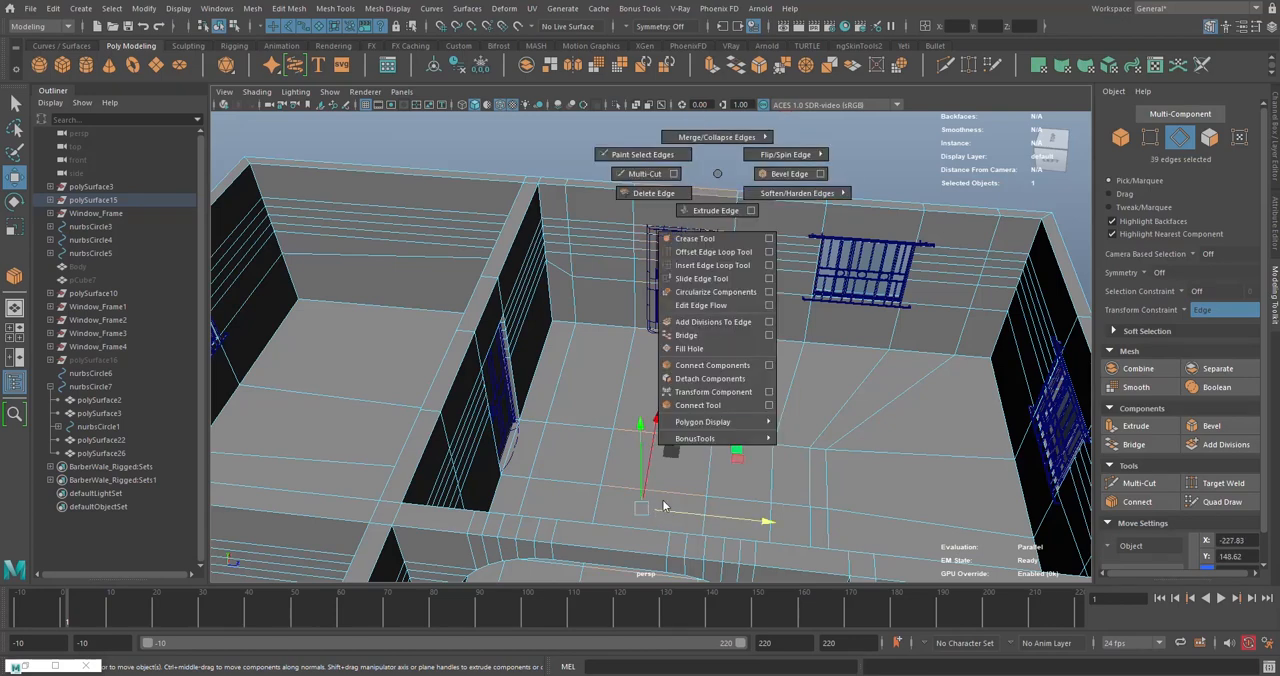
pyautogui.click(712, 405)
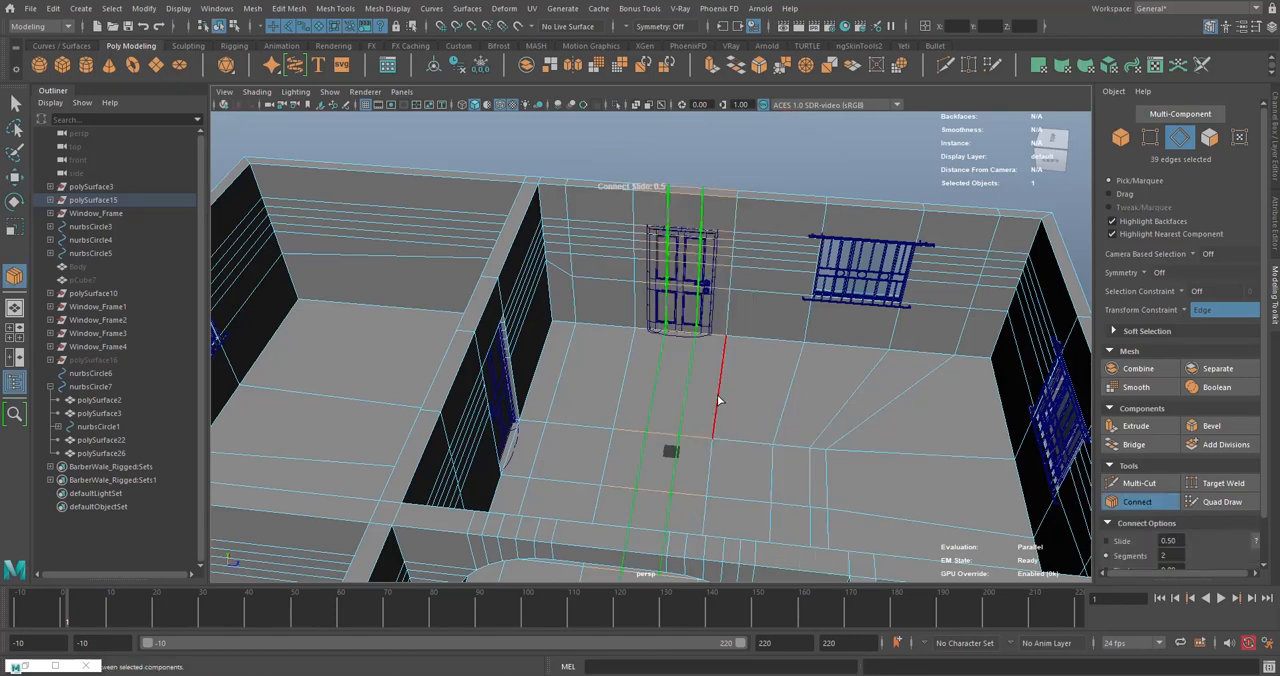
# - Set the connection's pinch to 1.045 to spread the two segments toward the sides of the door frame
pyautogui.doubleClick(14, 274)
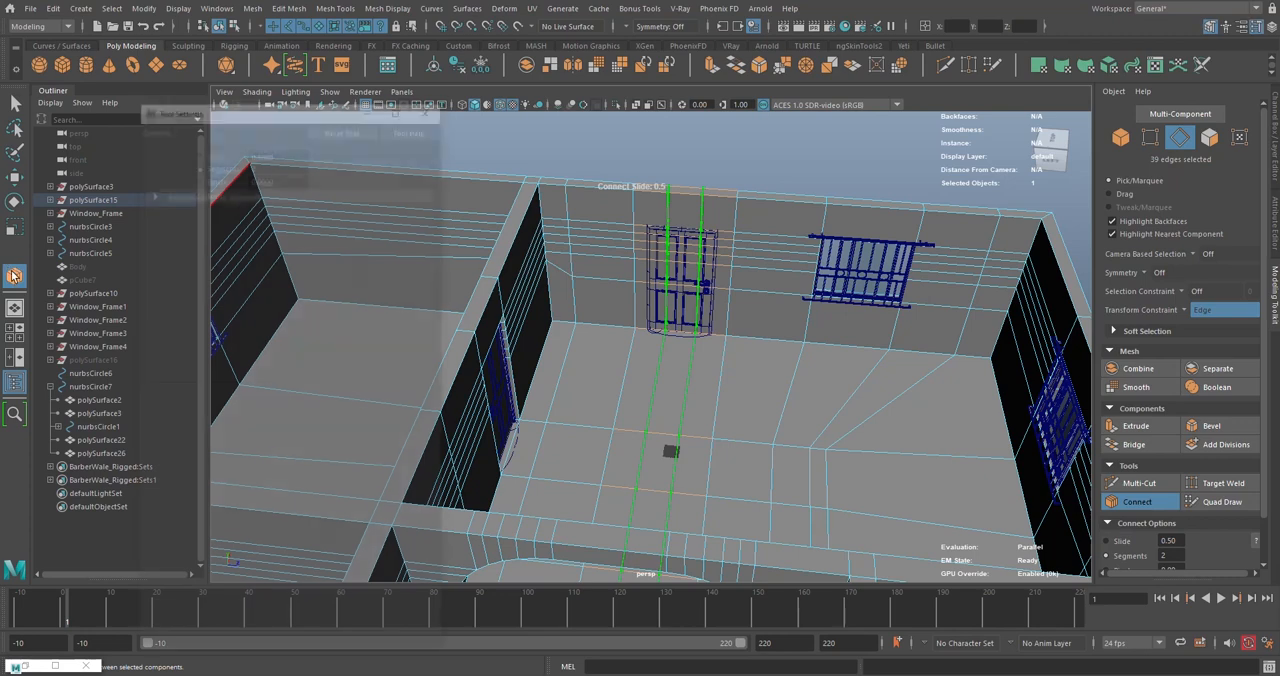
pyautogui.press('f')
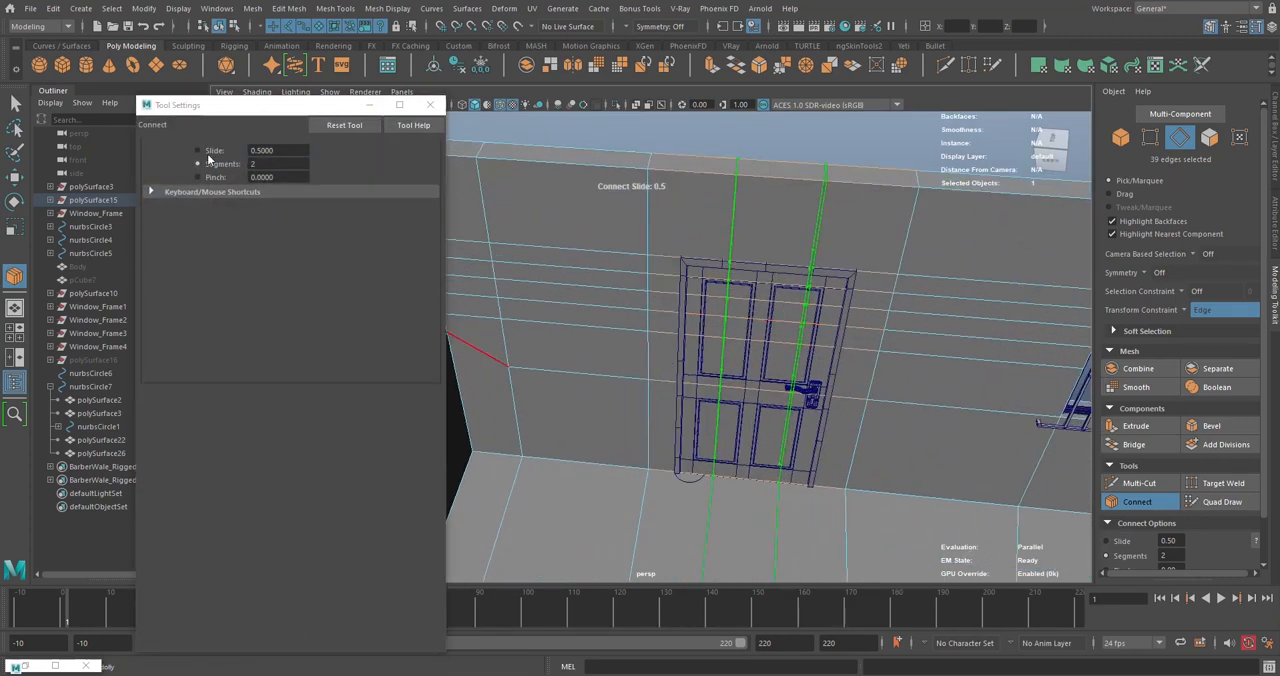
pyautogui.click(206, 175)
pyautogui.moveTo(862, 355); pyautogui.dragTo(940, 356, button='middle')
pyautogui.keyDown('alt'); pyautogui.moveTo(718, 312); pyautogui.dragTo(522, 334, button='middle'); pyautogui.keyUp('alt')
pyautogui.keyDown('alt'); pyautogui.moveTo(522, 334); pyautogui.dragTo(850, 338, button='right'); pyautogui.keyUp('alt')
pyautogui.keyDown('alt'); pyautogui.moveTo(850, 338); pyautogui.dragTo(931, 337, button='middle'); pyautogui.keyUp('alt')
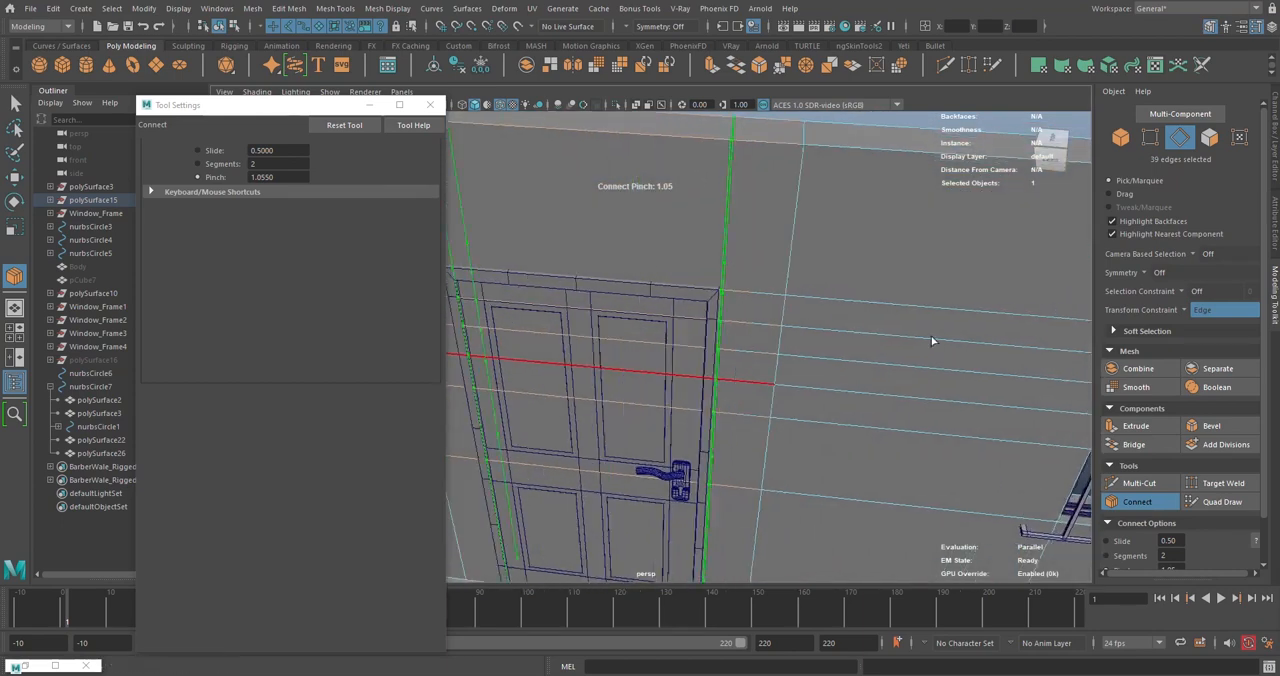
pyautogui.keyDown('alt'); pyautogui.moveTo(626, 330); pyautogui.dragTo(470, 334, button='middle'); pyautogui.keyUp('alt')
pyautogui.keyDown('alt'); pyautogui.moveTo(702, 323); pyautogui.dragTo(673, 316); pyautogui.keyUp('alt')
# - Set the connection's slide to 0.495 to align the segments with the door frame, and finish the Connect operation
pyautogui.keyDown('alt'); pyautogui.moveTo(676, 320); pyautogui.dragTo(837, 371, button='middle'); pyautogui.keyUp('alt')
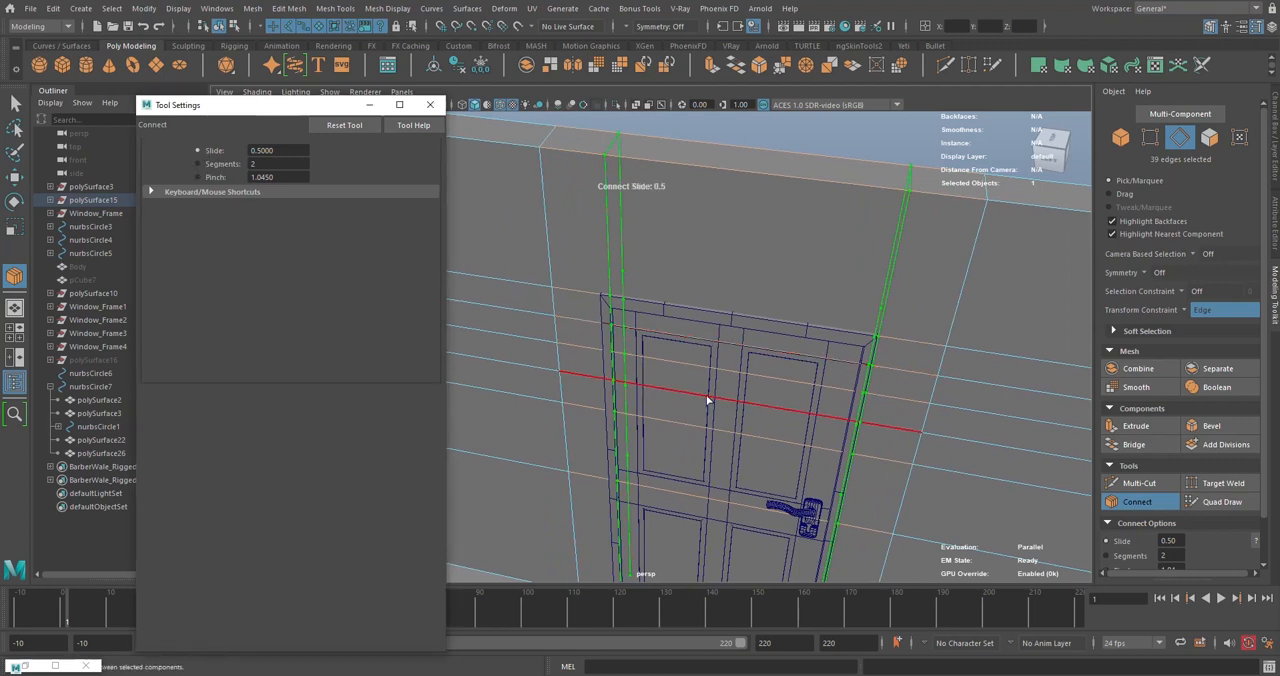
pyautogui.moveTo(709, 373); pyautogui.dragTo(708, 373, button='middle')
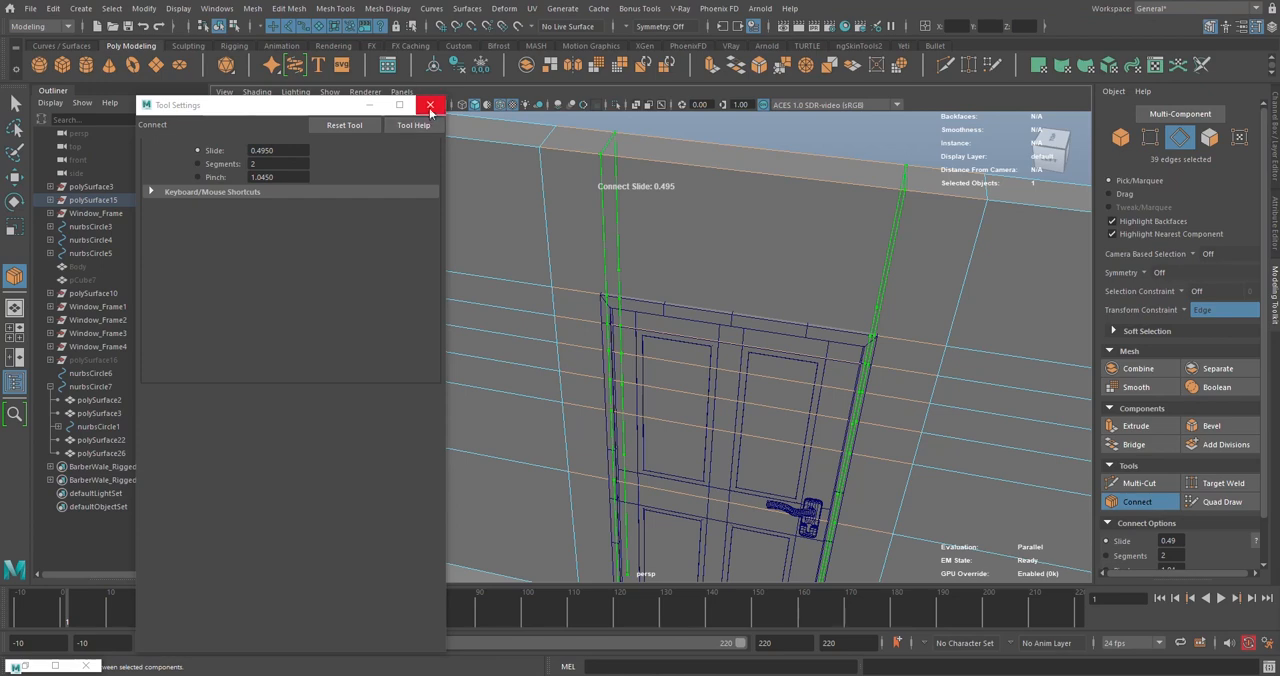
pyautogui.click(1112, 503)
pyautogui.keyDown('alt'); pyautogui.moveTo(649, 341); pyautogui.dragTo(865, 316); pyautogui.keyUp('alt')
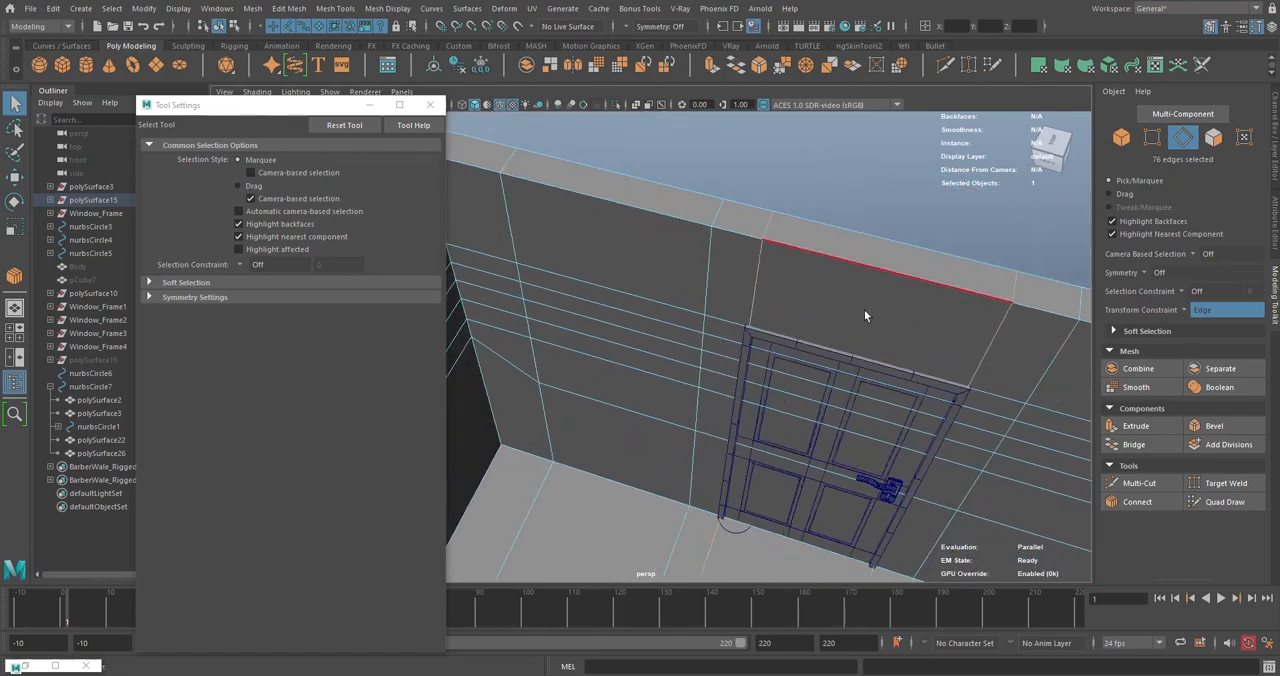
pyautogui.click(430, 104)
# - Set the transform constraint to Off and switch the wall mesh to face selection
pyautogui.keyDown('alt'); pyautogui.moveTo(808, 203); pyautogui.dragTo(648, 283); pyautogui.keyUp('alt')
pyautogui.click(1213, 138)
pyautogui.click(1213, 138)
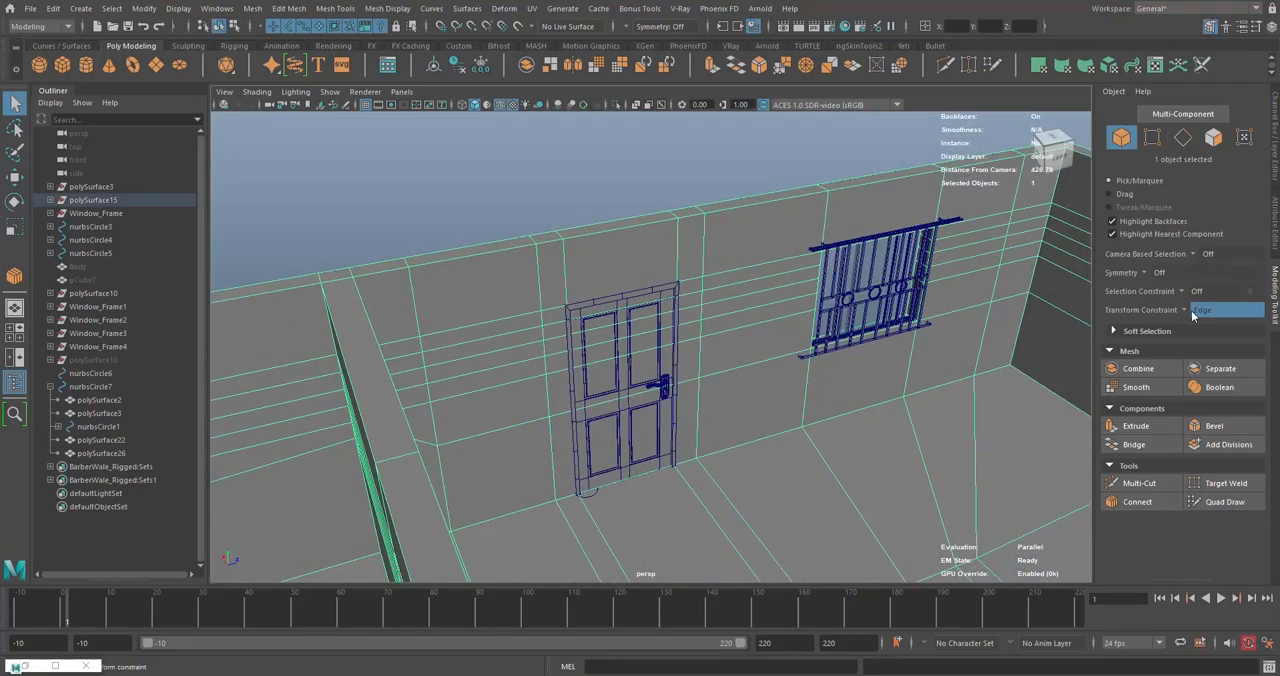
pyautogui.click(1193, 310)
pyautogui.click(1199, 321)
pyautogui.click(1213, 138)
# - Select the 12 wall faces at the copied door on both the inner and outer sides and bridge them into a doorway opening
pyautogui.keyDown('alt'); pyautogui.moveTo(986, 329); pyautogui.dragTo(598, 304); pyautogui.keyUp('alt')
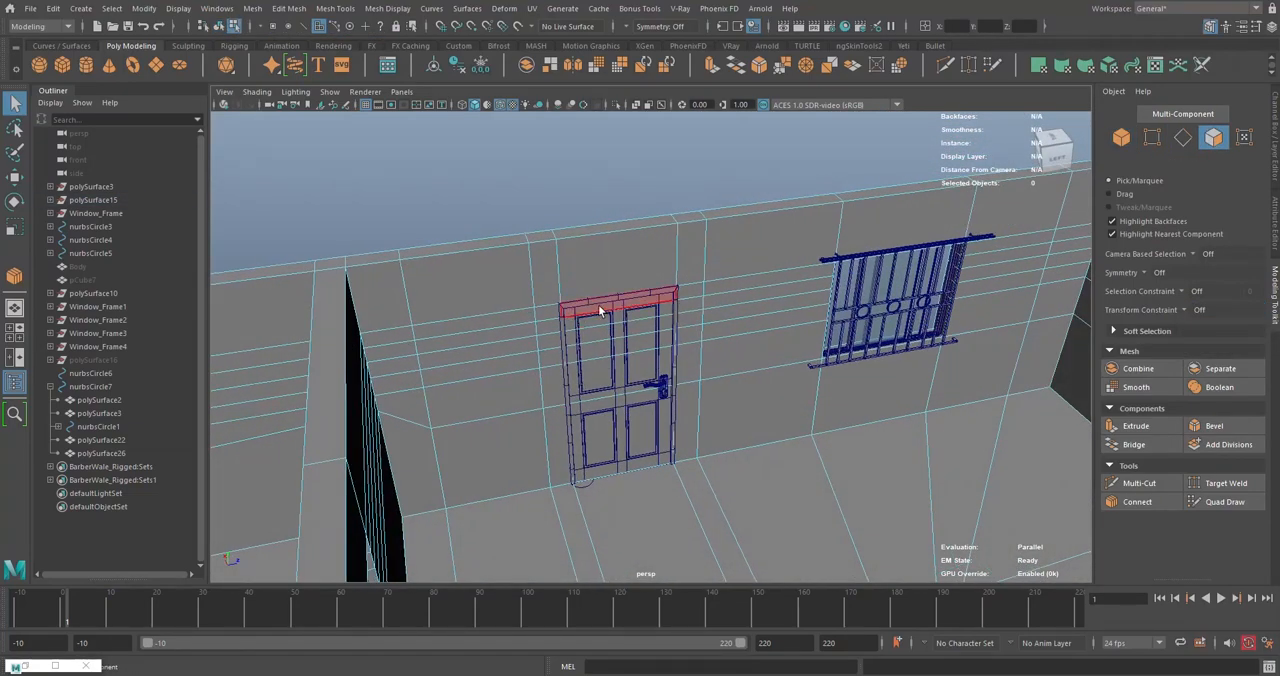
pyautogui.click(610, 443)
pyautogui.keyDown('shift'); pyautogui.doubleClick(609, 457); pyautogui.keyUp('shift')
pyautogui.keyDown('alt'); pyautogui.moveTo(528, 373); pyautogui.dragTo(706, 325); pyautogui.keyUp('alt')
pyautogui.keyDown('shift'); pyautogui.click(694, 303); pyautogui.keyUp('shift')
pyautogui.keyDown('shift'); pyautogui.doubleClick(682, 438); pyautogui.keyUp('shift')
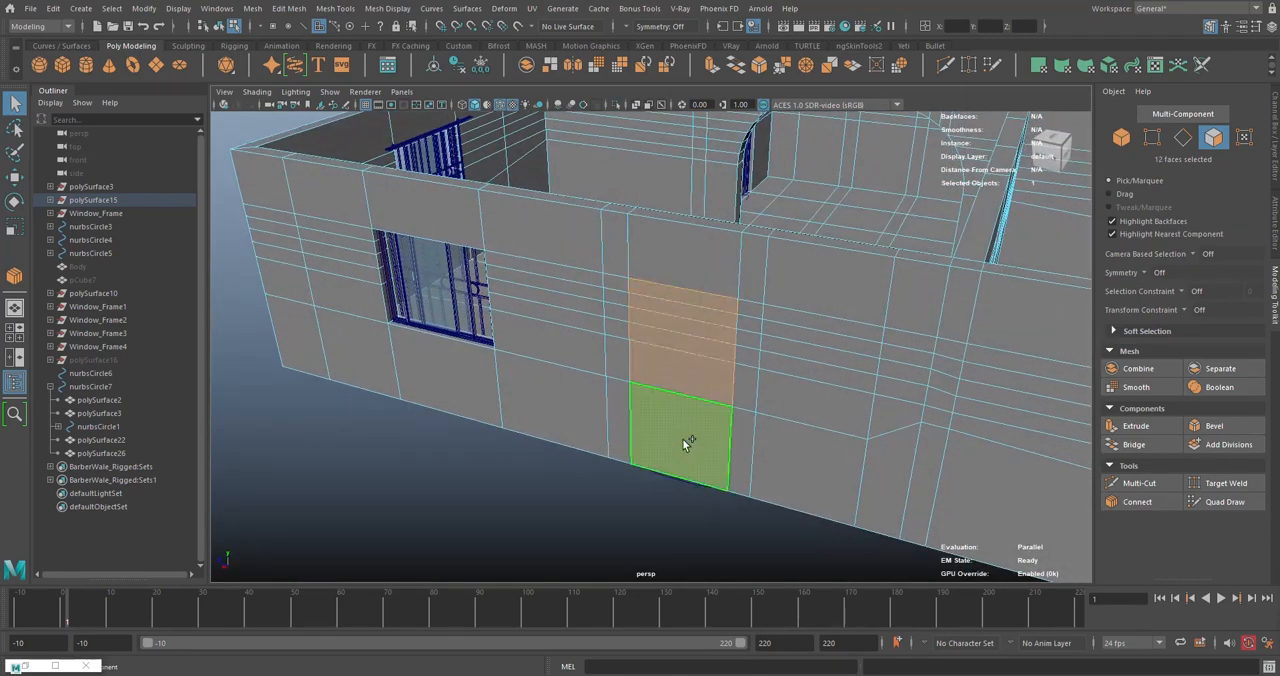
pyautogui.keyDown('alt'); pyautogui.moveTo(682, 438); pyautogui.dragTo(813, 117); pyautogui.keyUp('alt')
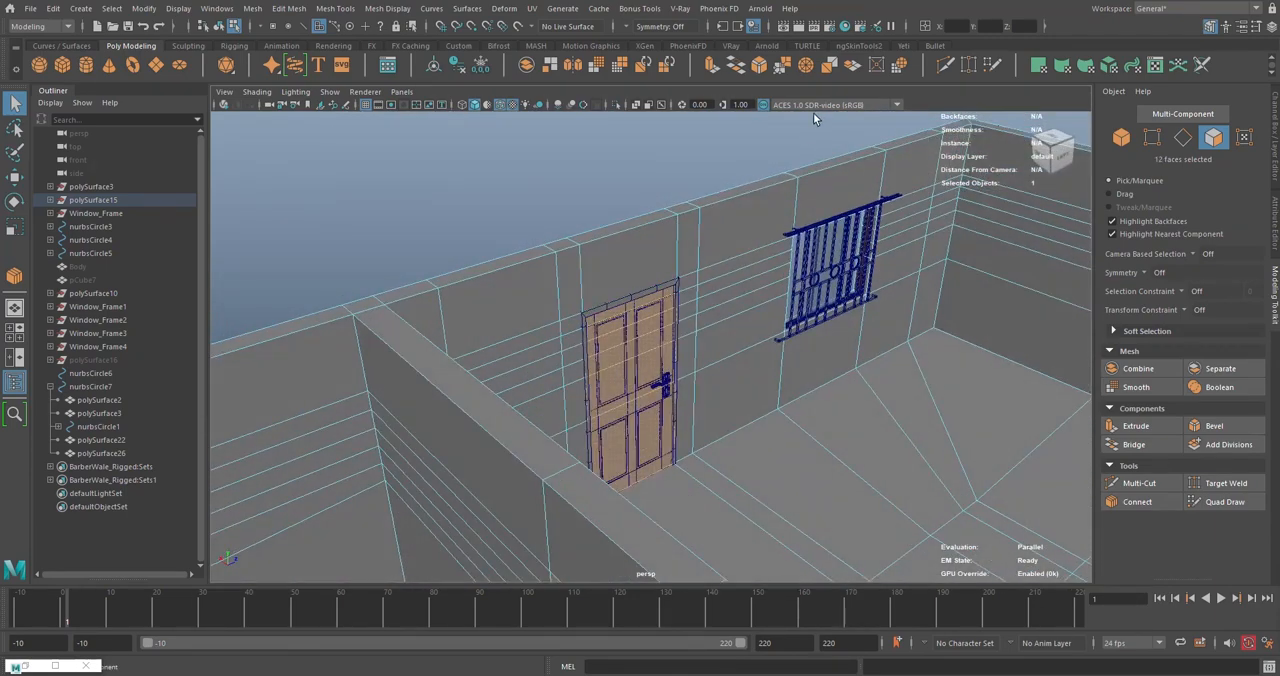
pyautogui.click(738, 74)
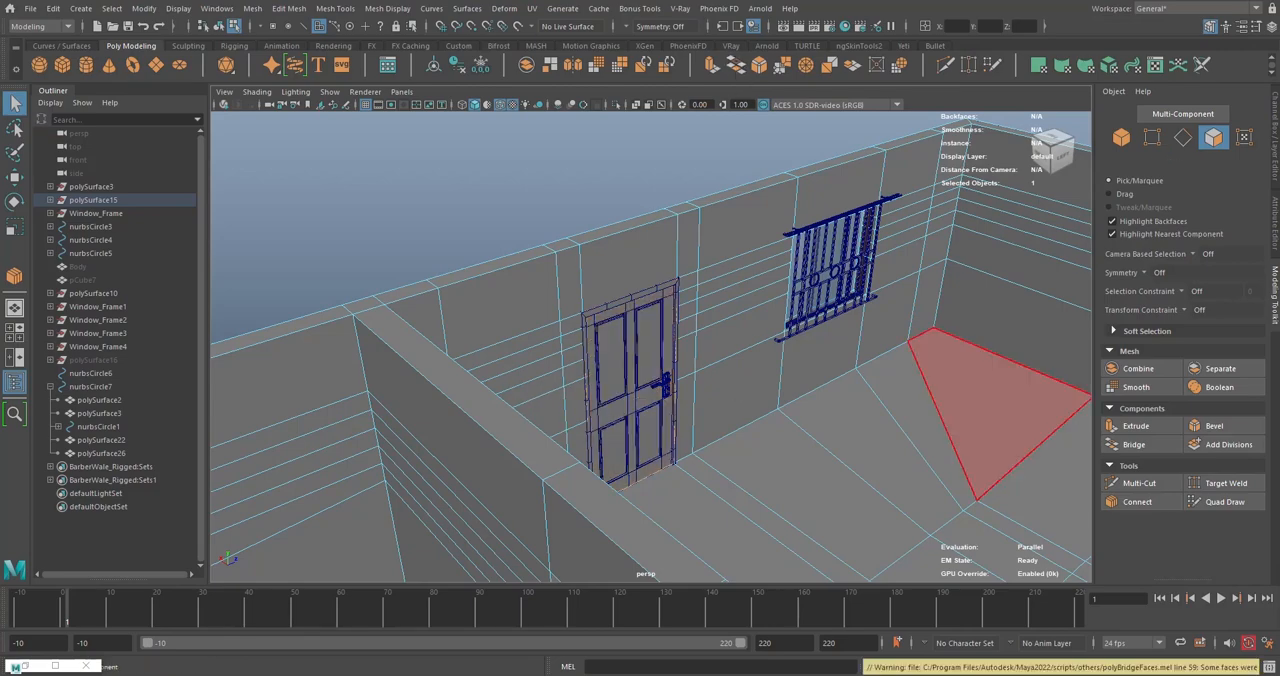
pyautogui.keyDown('alt'); pyautogui.moveTo(950, 425); pyautogui.dragTo(1030, 395); pyautogui.keyUp('alt')
pyautogui.keyDown('alt'); pyautogui.moveTo(480, 545); pyautogui.dragTo(507, 524); pyautogui.keyUp('alt')
pyautogui.click(507, 524)
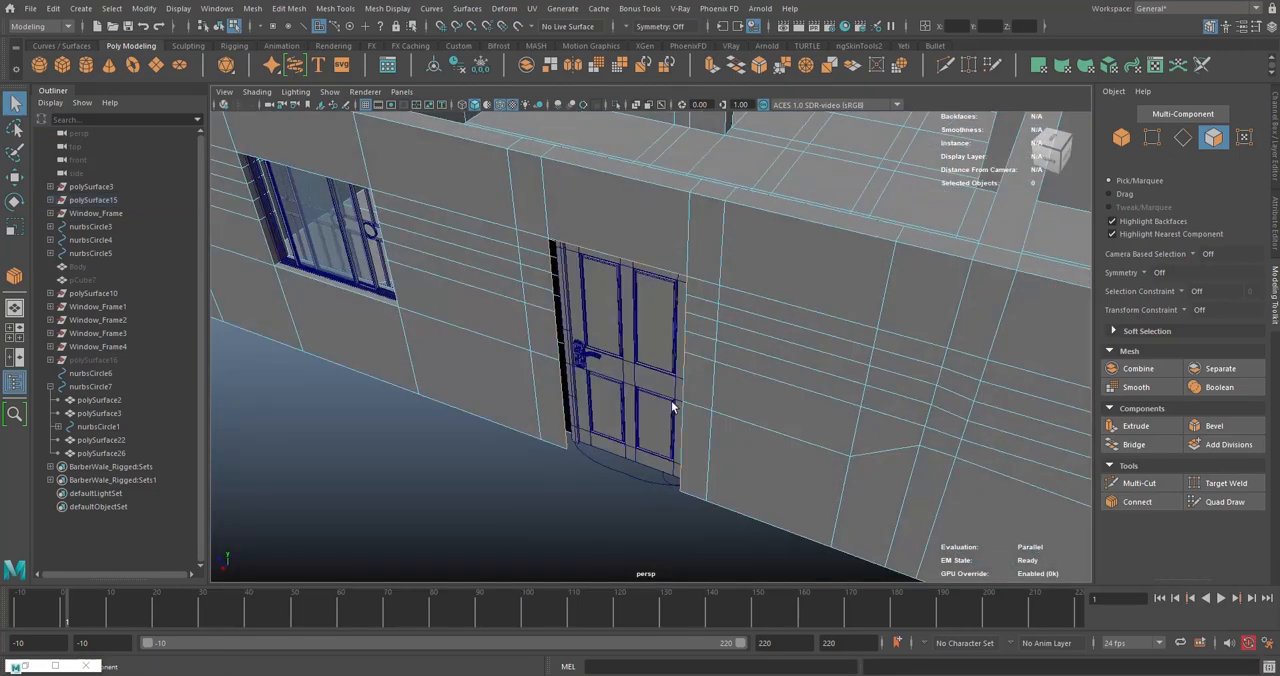
pyautogui.keyDown('alt'); pyautogui.moveTo(674, 403); pyautogui.dragTo(489, 408); pyautogui.keyUp('alt')
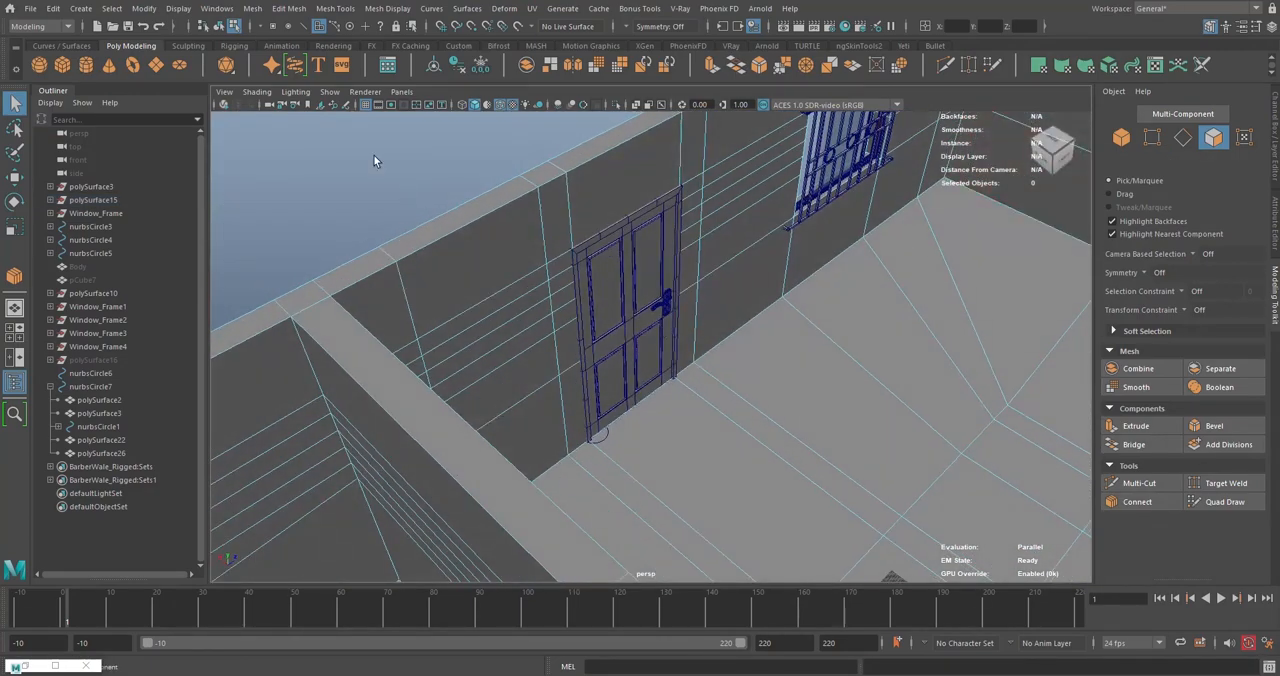
# - Return to object selection and hide the copied door nurbsCircle7
pyautogui.moveTo(686, 270); pyautogui.dragTo(665, 270, button='right')
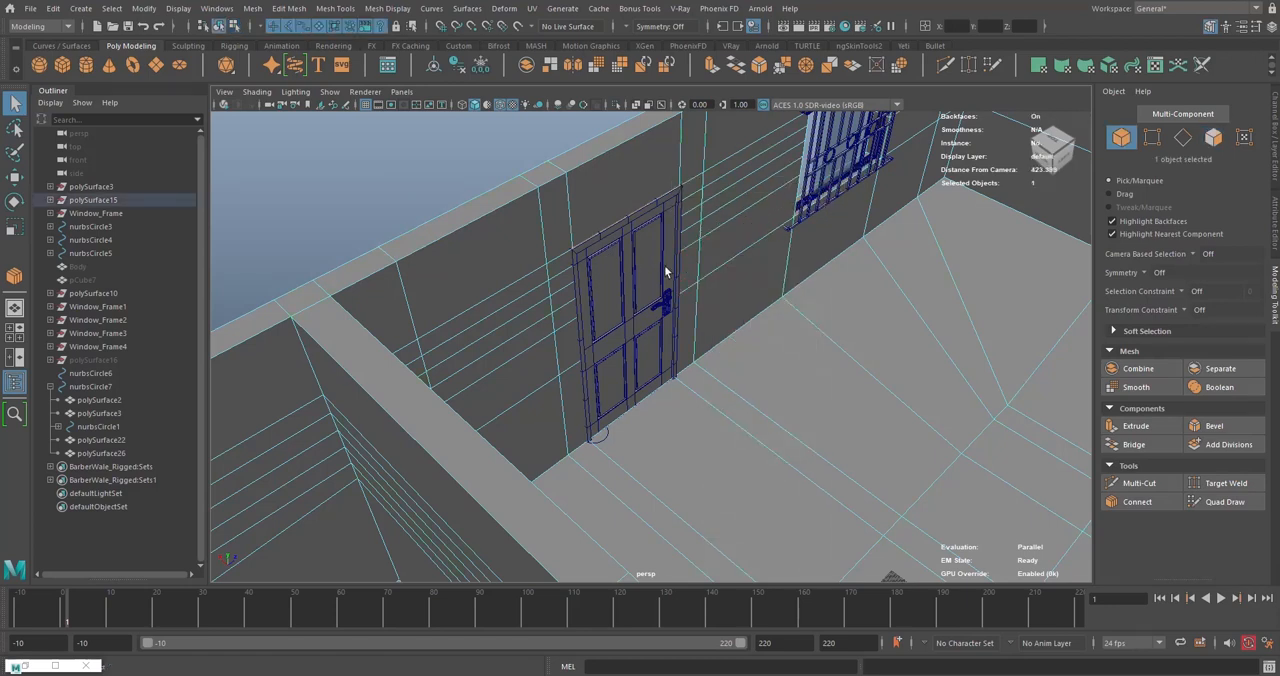
pyautogui.click(80, 387)
pyautogui.press('h')
# - Extrude the floor edge in the doorway opening outward to the outer wall face, at about X 310.83
pyautogui.keyDown('alt'); pyautogui.moveTo(645, 352); pyautogui.dragTo(551, 390); pyautogui.keyUp('alt')
pyautogui.click(537, 369)
pyautogui.moveTo(545, 376); pyautogui.dragTo(551, 340, button='right')
pyautogui.click(553, 393)
pyautogui.press('w')
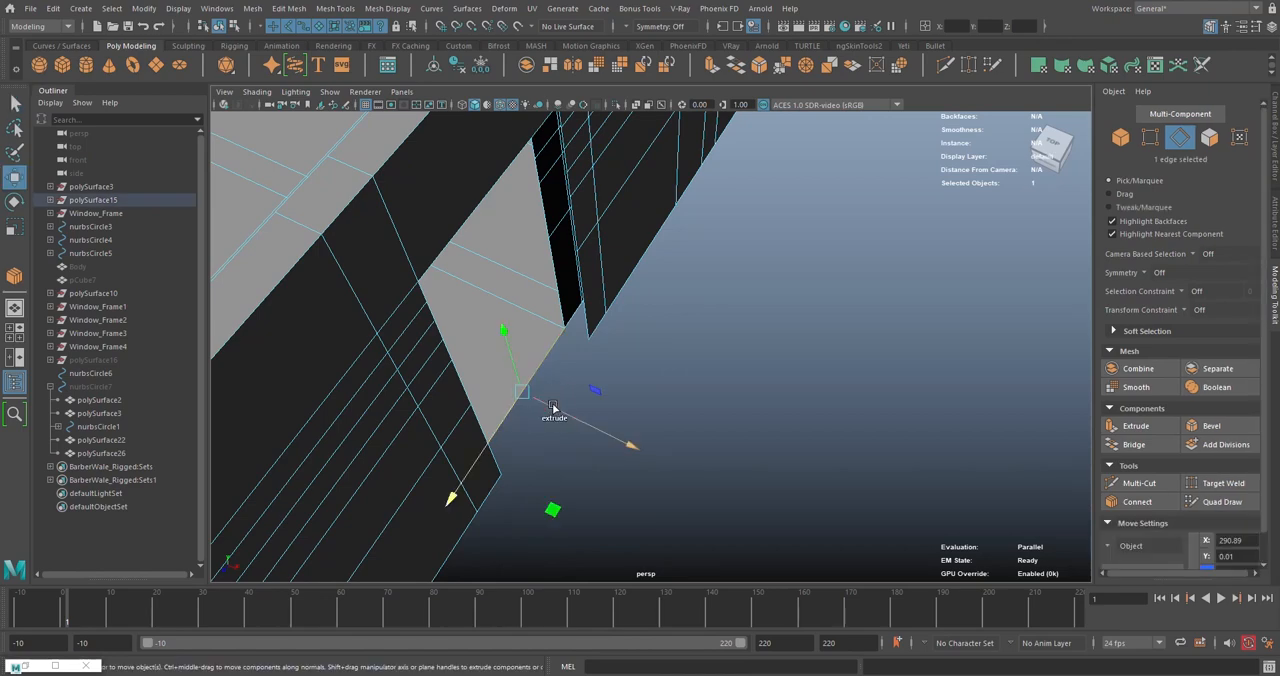
pyautogui.keyDown('shift'); pyautogui.moveTo(553, 407); pyautogui.dragTo(578, 418); pyautogui.keyUp('shift')
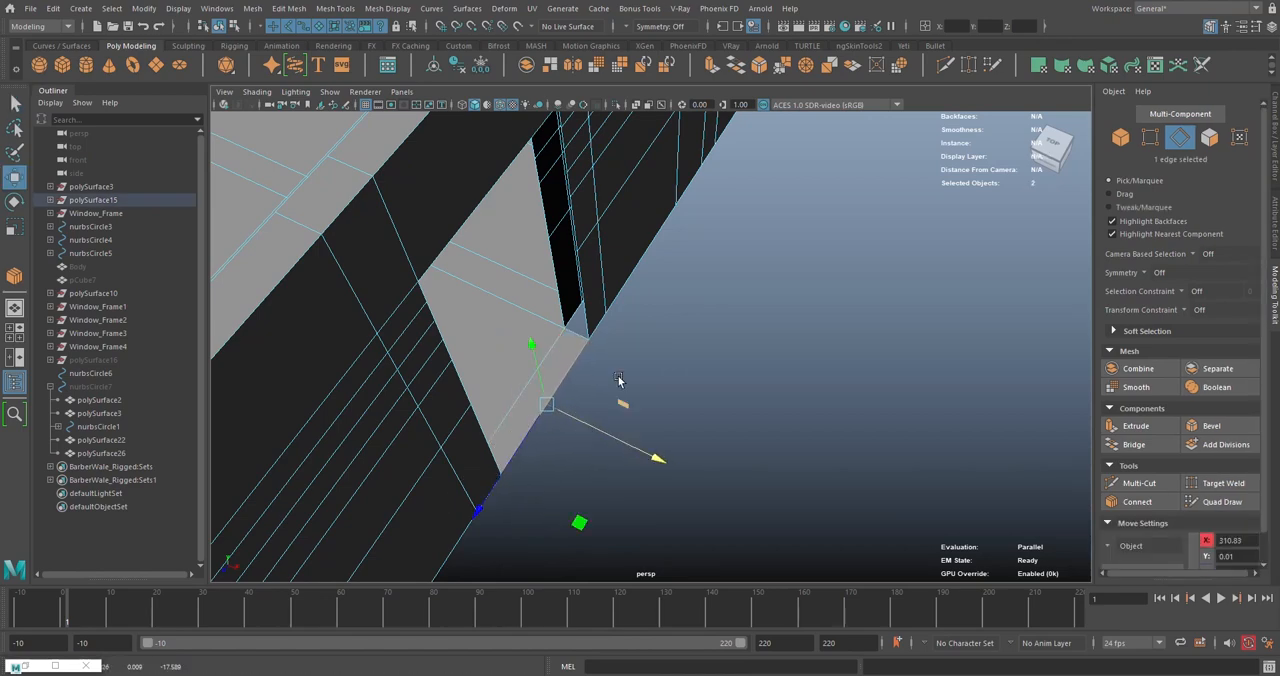
# - Try merging the four overlapping corner vertices at the outer edge of the doorway floor, and undo the merge
pyautogui.keyDown('alt'); pyautogui.moveTo(618, 380); pyautogui.dragTo(748, 347); pyautogui.keyUp('alt')
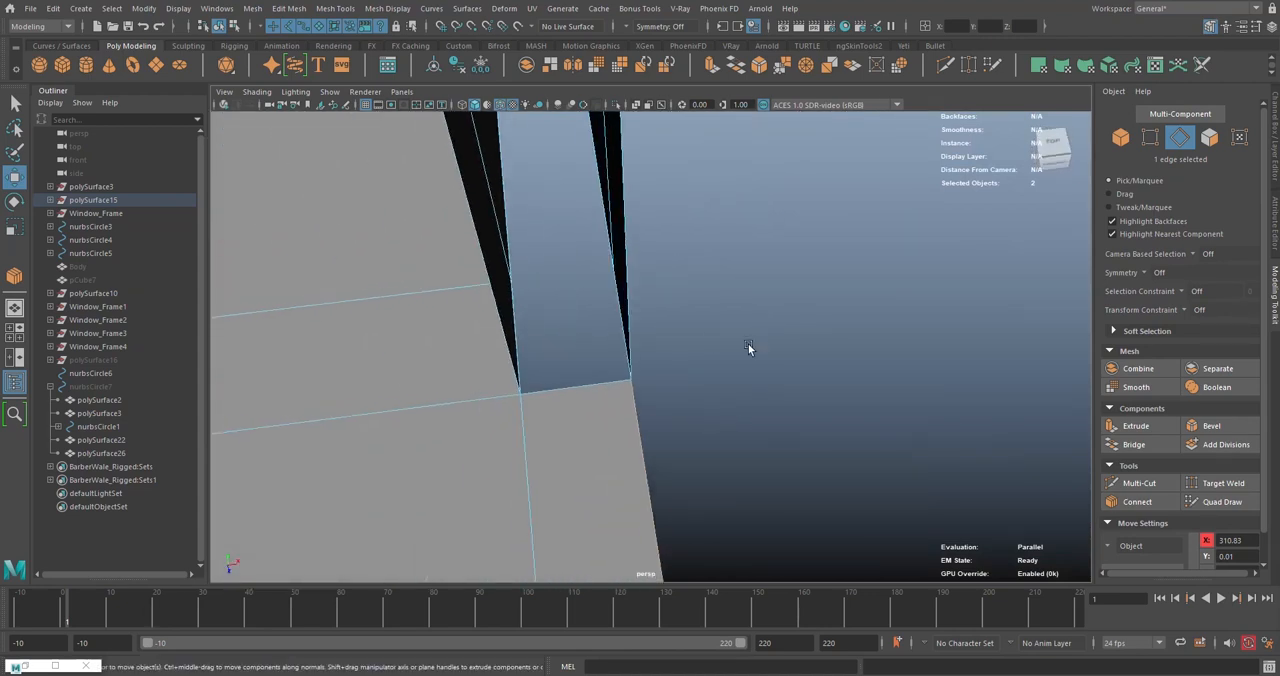
pyautogui.click(1150, 137)
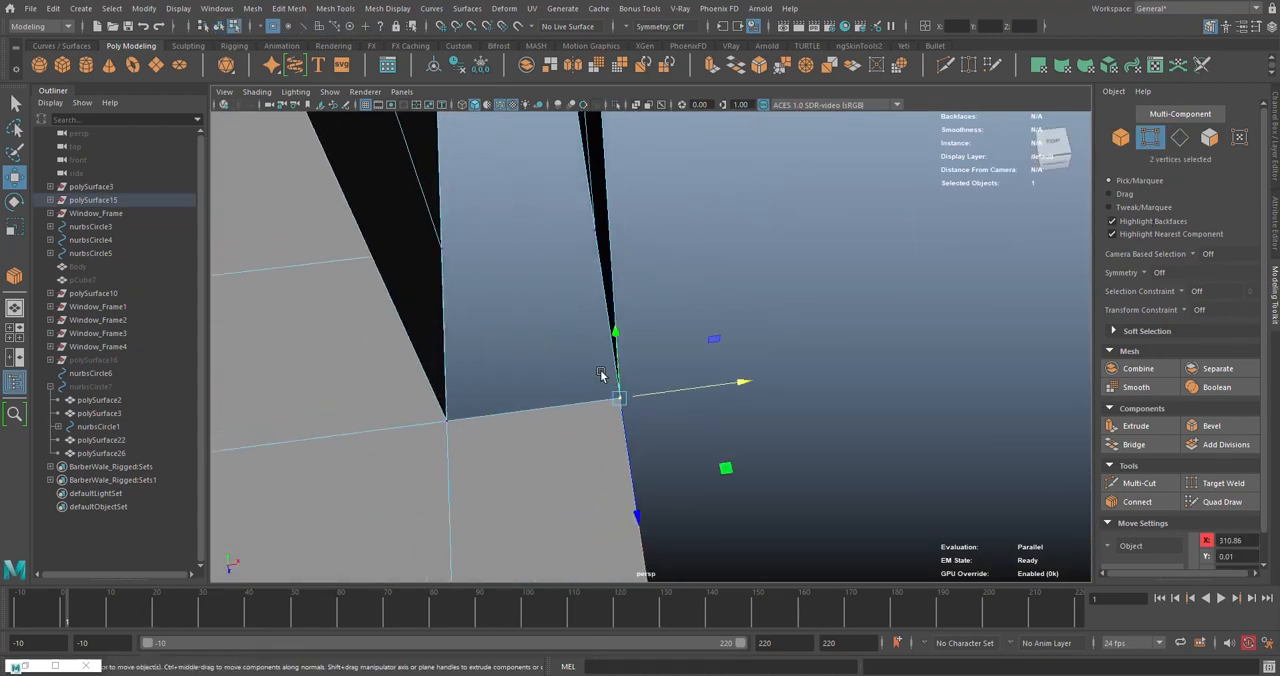
pyautogui.keyDown('alt'); pyautogui.moveTo(600, 374); pyautogui.dragTo(972, 344); pyautogui.keyUp('alt')
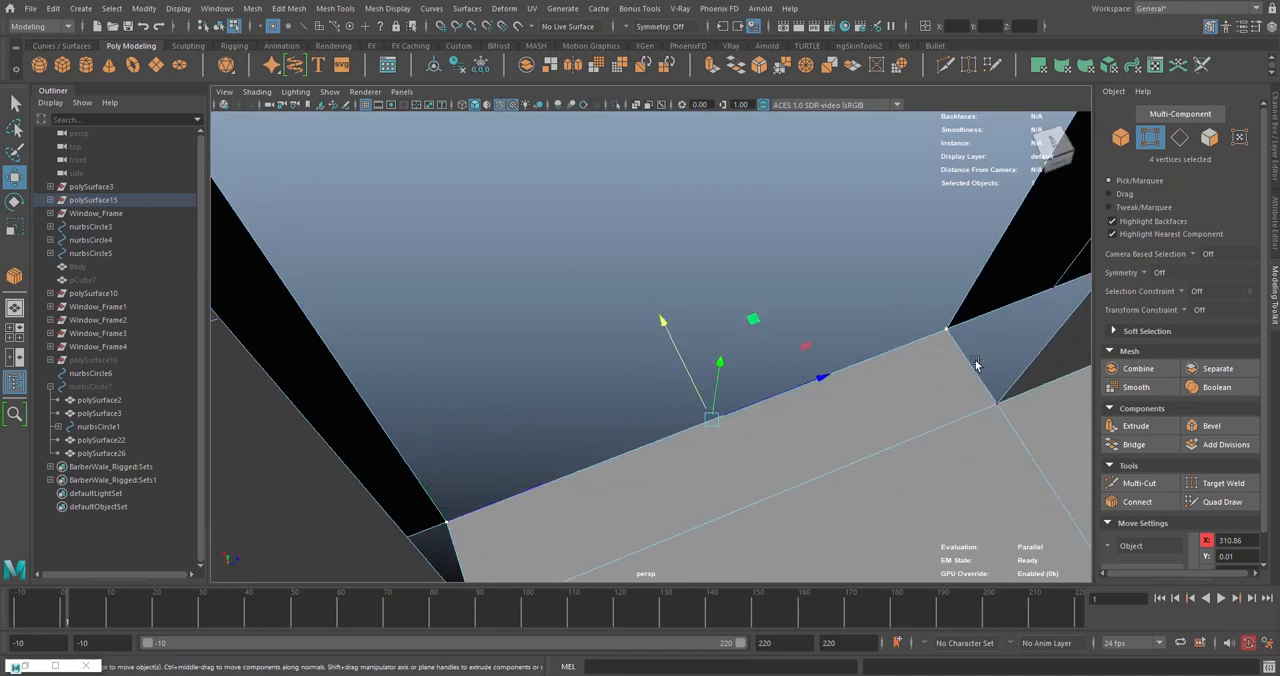
pyautogui.click(783, 65)
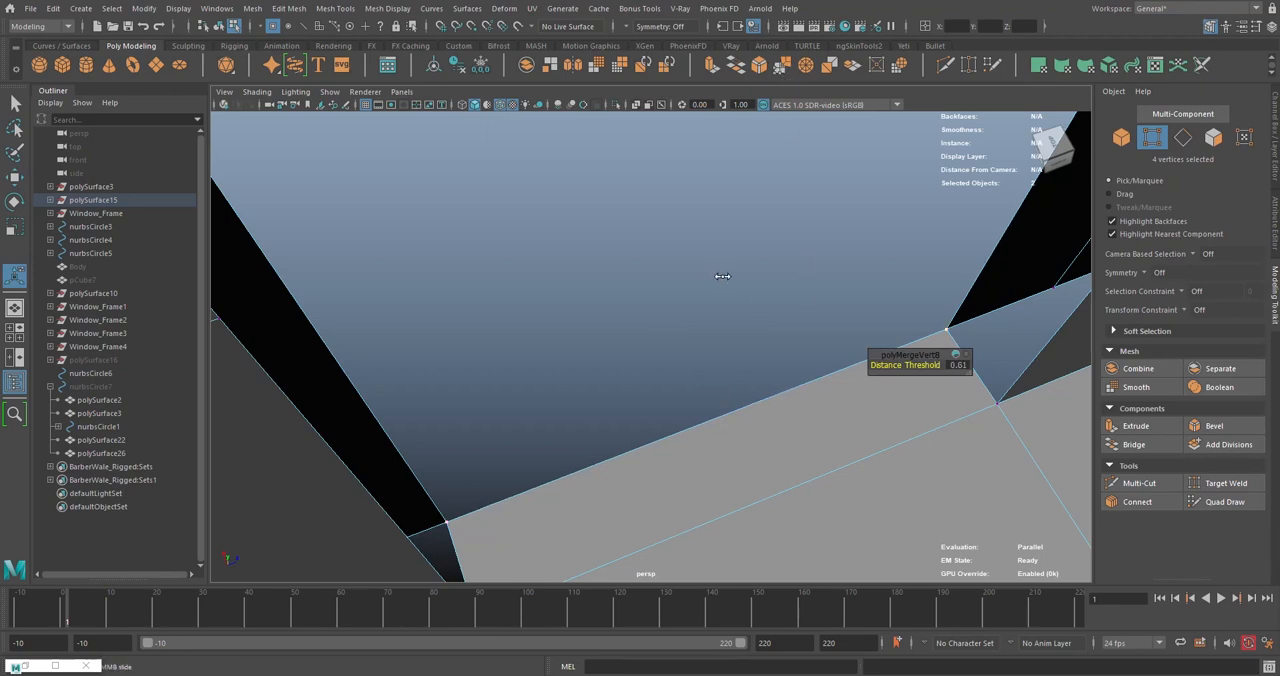
pyautogui.keyDown('alt'); pyautogui.moveTo(729, 274); pyautogui.dragTo(635, 294); pyautogui.keyUp('alt')
pyautogui.hotkey('ctrl', 'z')
pyautogui.hotkey('ctrl', 'z')
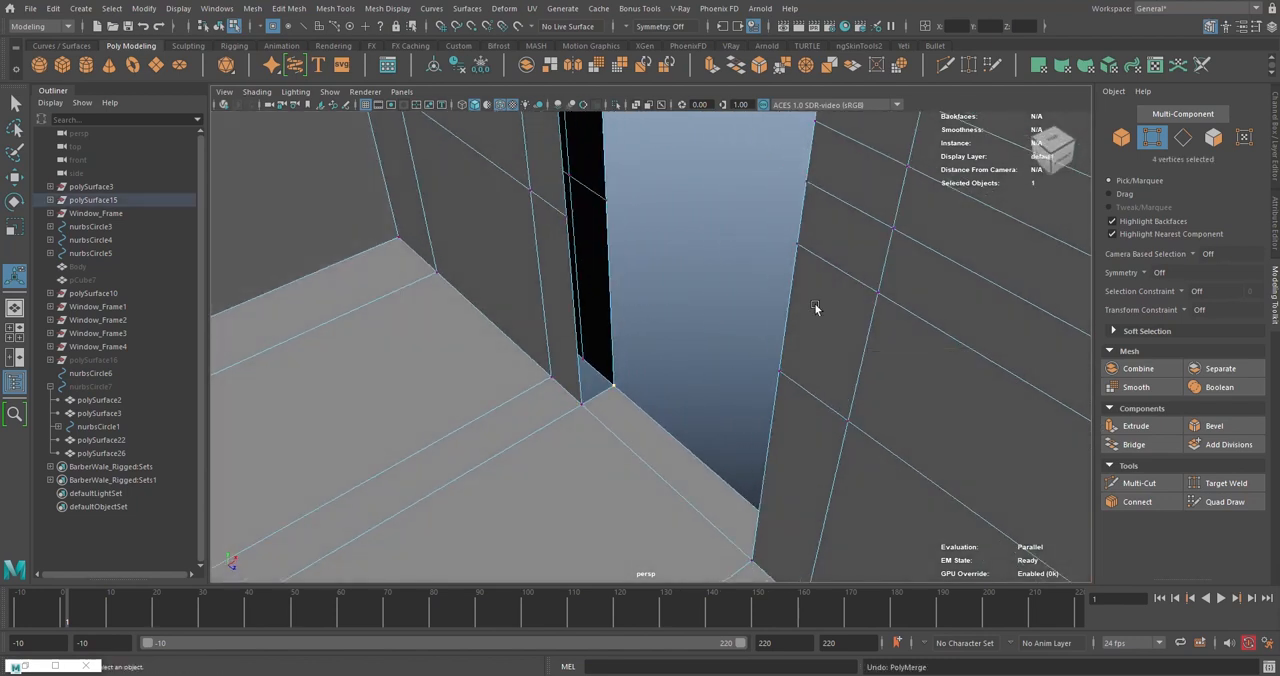
# - Try target welding a doorway floor corner vertex with all four corner vertices selected, and undo the weld
pyautogui.click(680, 440)
pyautogui.press('w')
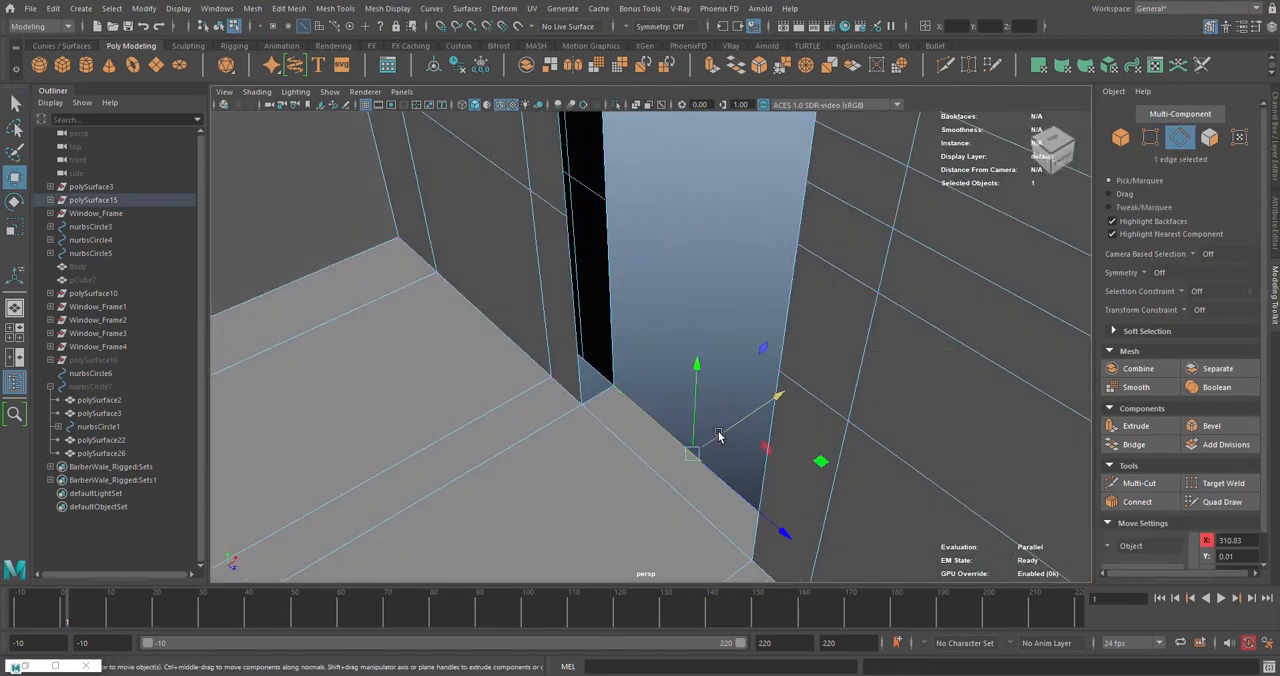
pyautogui.click(1149, 140)
pyautogui.click(1222, 483)
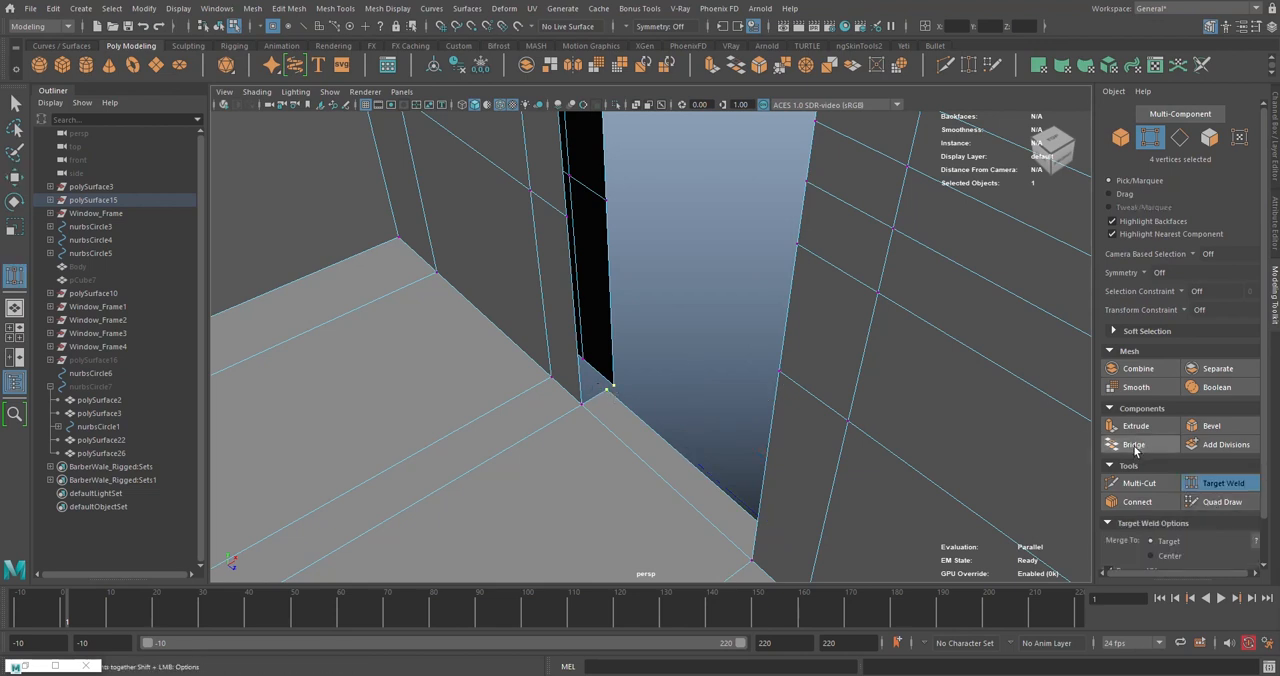
pyautogui.scroll(3, 563, 297)
pyautogui.keyDown('alt'); pyautogui.moveTo(563, 297); pyautogui.dragTo(774, 351); pyautogui.keyUp('alt')
pyautogui.keyDown('alt'); pyautogui.moveTo(774, 351); pyautogui.dragTo(772, 351, button='middle'); pyautogui.keyUp('alt')
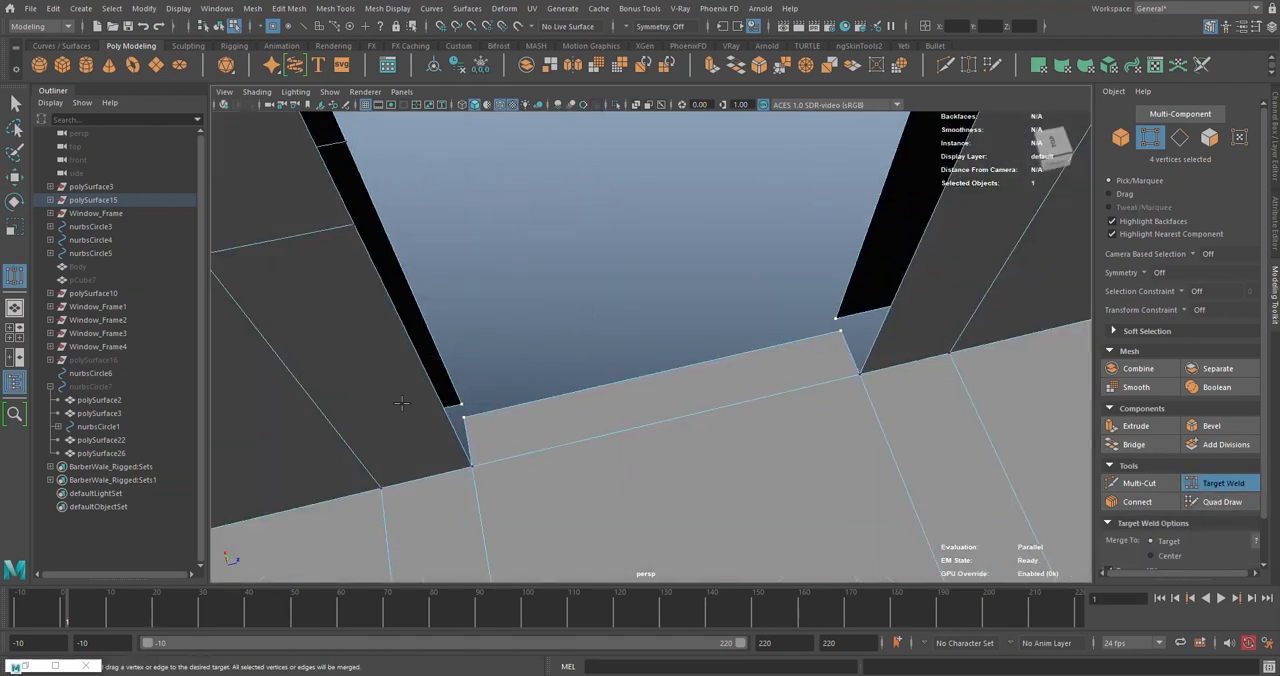
pyautogui.moveTo(458, 404); pyautogui.dragTo(461, 404)
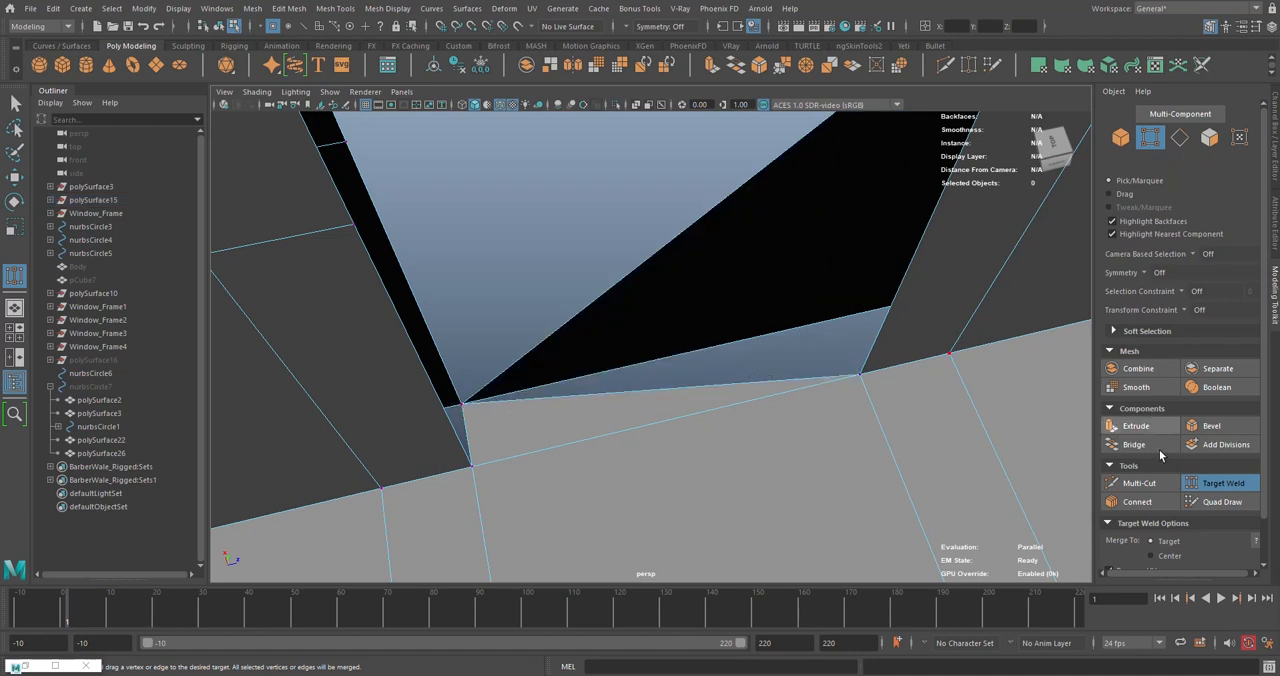
pyautogui.hotkey('ctrl', 'z')
# - Clear the selection and target weld each outer floor corner vertex onto the adjacent wall corner vertex of the doorway
pyautogui.press('q')
pyautogui.click(581, 363)
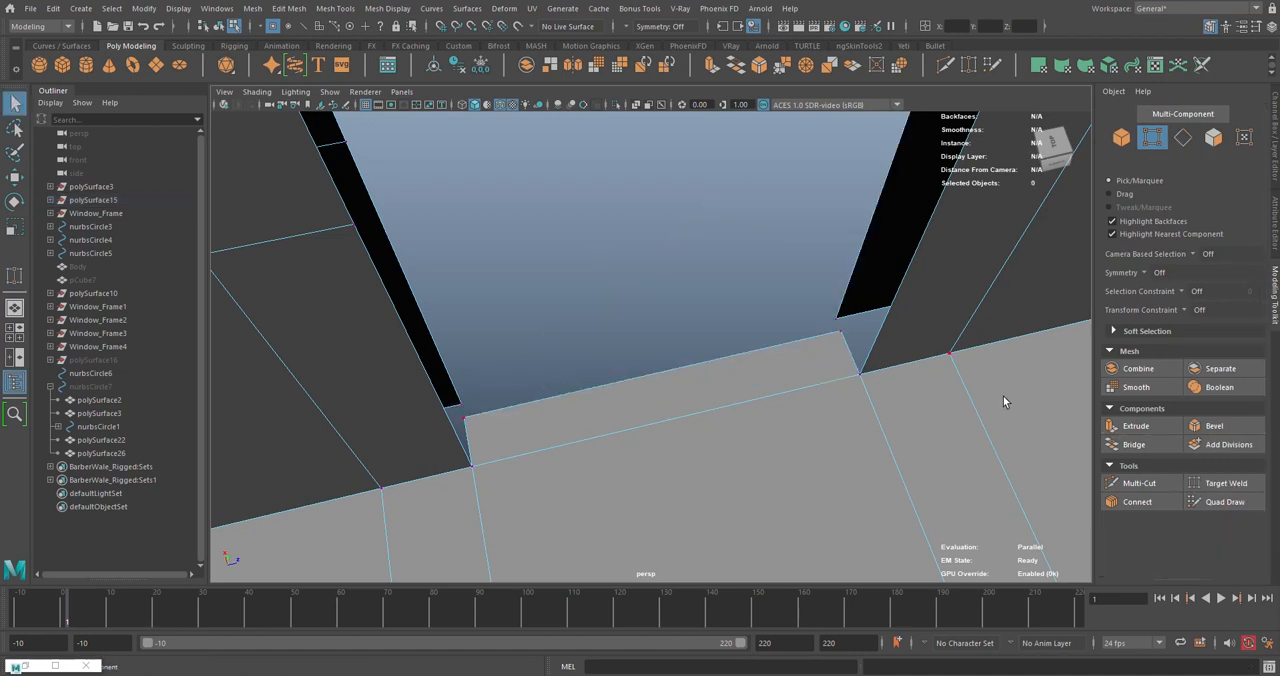
pyautogui.click(1225, 483)
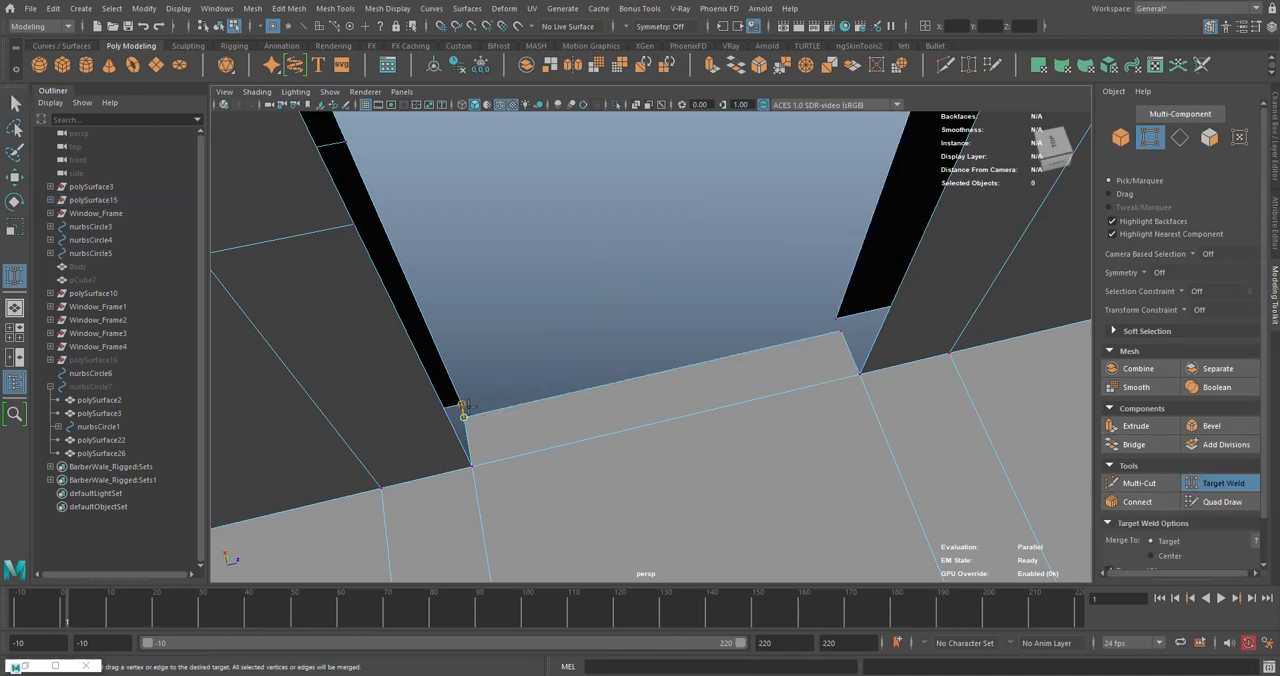
pyautogui.moveTo(839, 332); pyautogui.dragTo(836, 320)
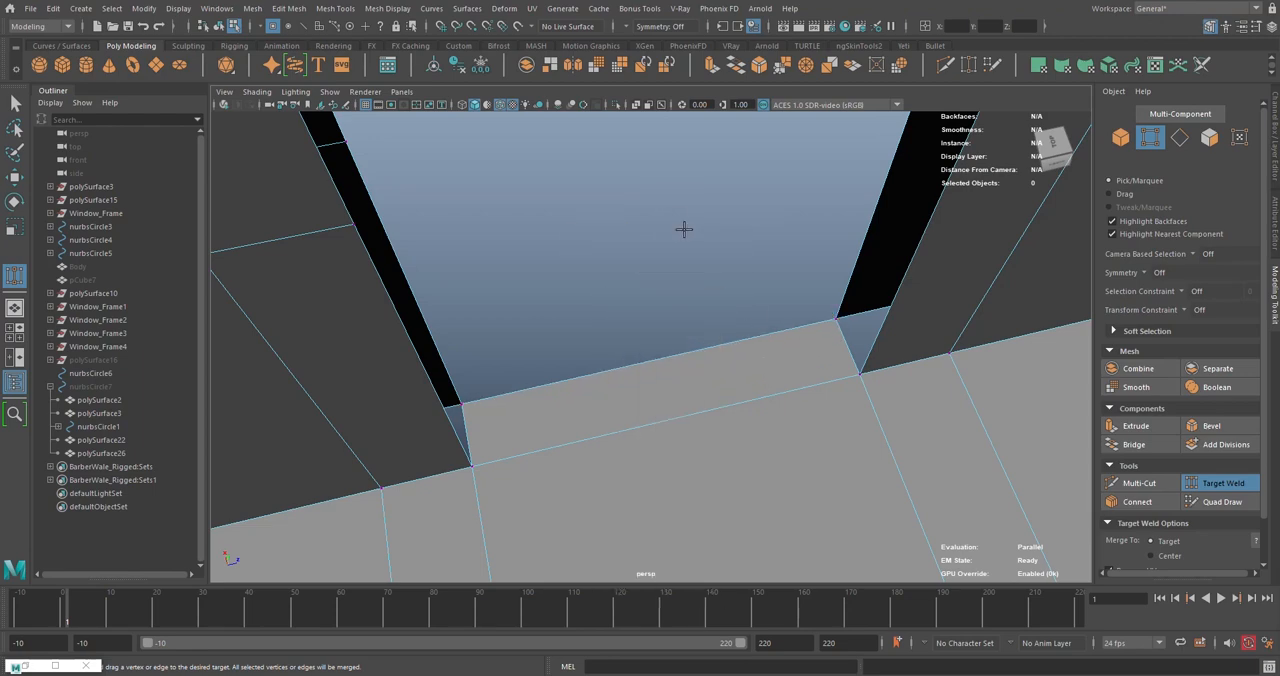
pyautogui.press('q')
# - Bridge the inner and outer top edges of the doorway to close the underside of its header
pyautogui.keyDown('alt'); pyautogui.moveTo(789, 314); pyautogui.dragTo(635, 452); pyautogui.keyUp('alt')
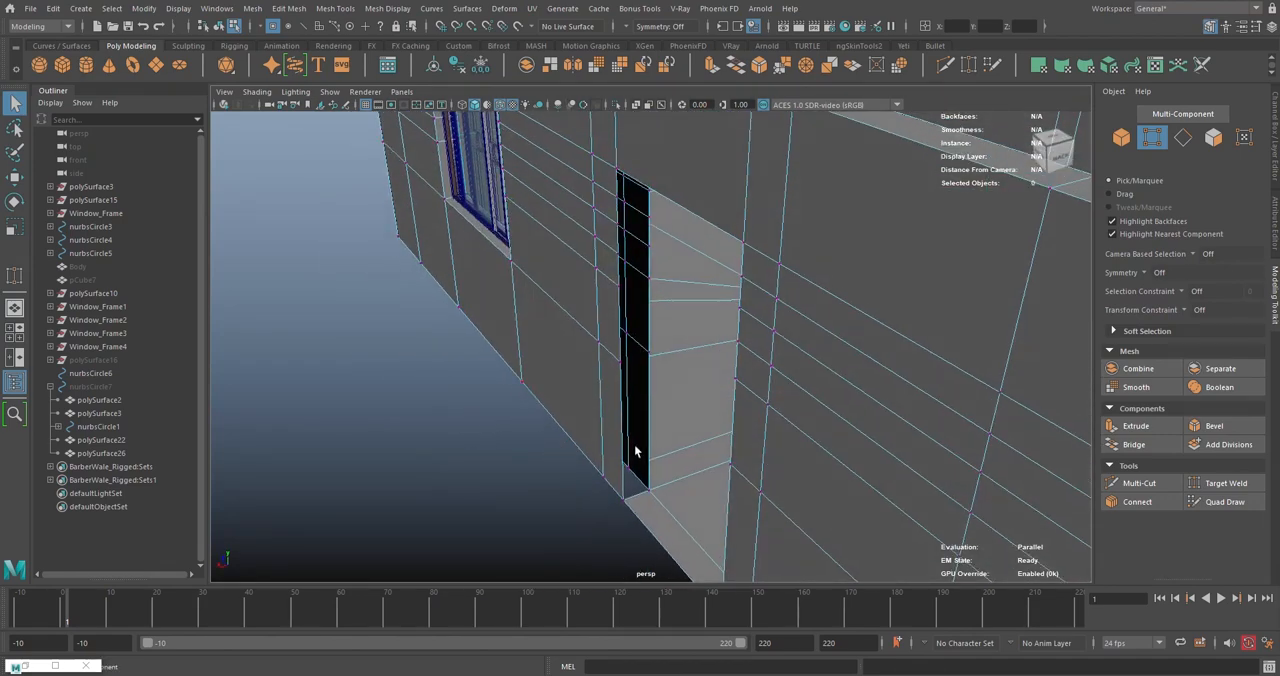
pyautogui.press('F8')
pyautogui.press('f')
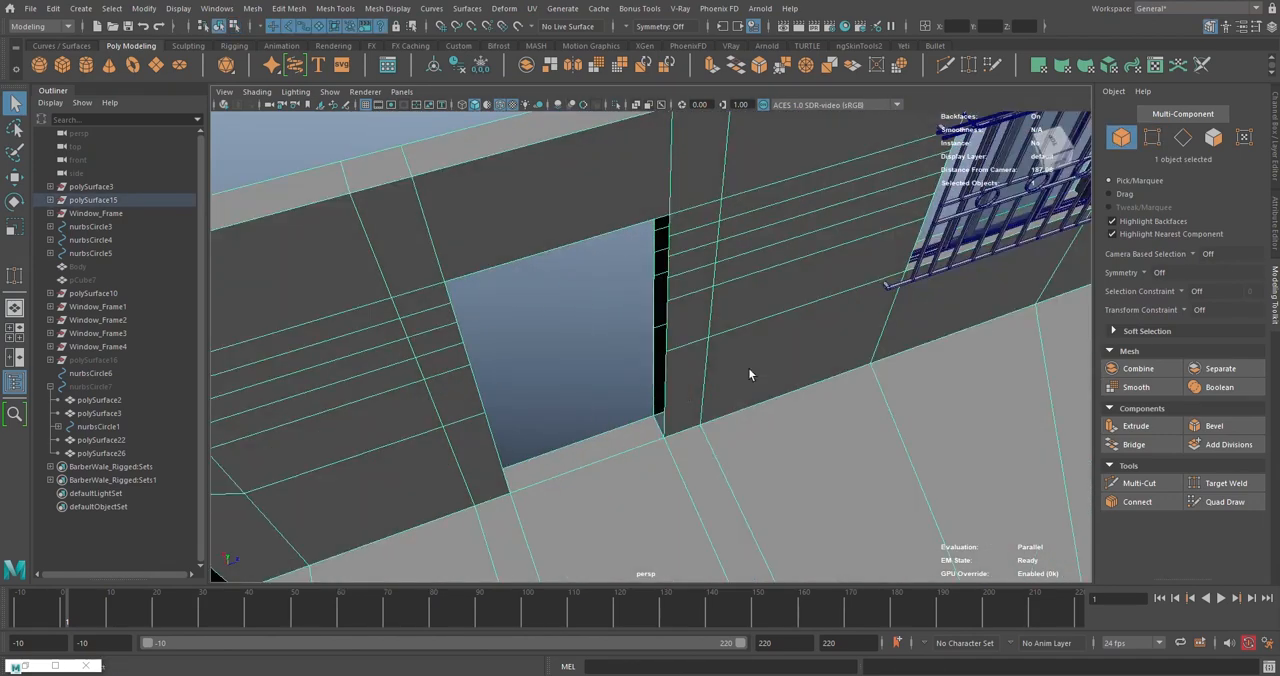
pyautogui.press('F10')
pyautogui.keyDown('alt'); pyautogui.moveTo(748, 374); pyautogui.dragTo(658, 198); pyautogui.keyUp('alt')
pyautogui.click(660, 186)
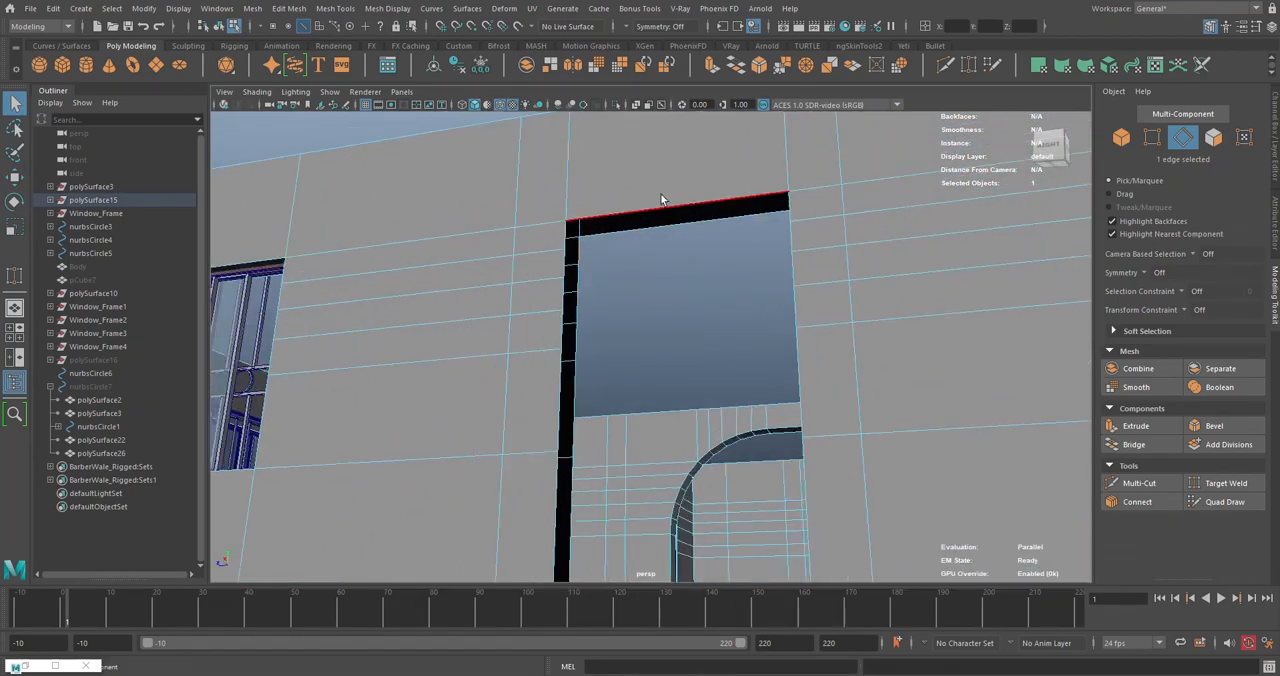
pyautogui.press('g')
# - Bridge the lowest inner and outer vertical edges on both sides of the doorway to close the bottom of each jamb
pyautogui.keyDown('alt'); pyautogui.moveTo(688, 290); pyautogui.dragTo(612, 285); pyautogui.keyUp('alt')
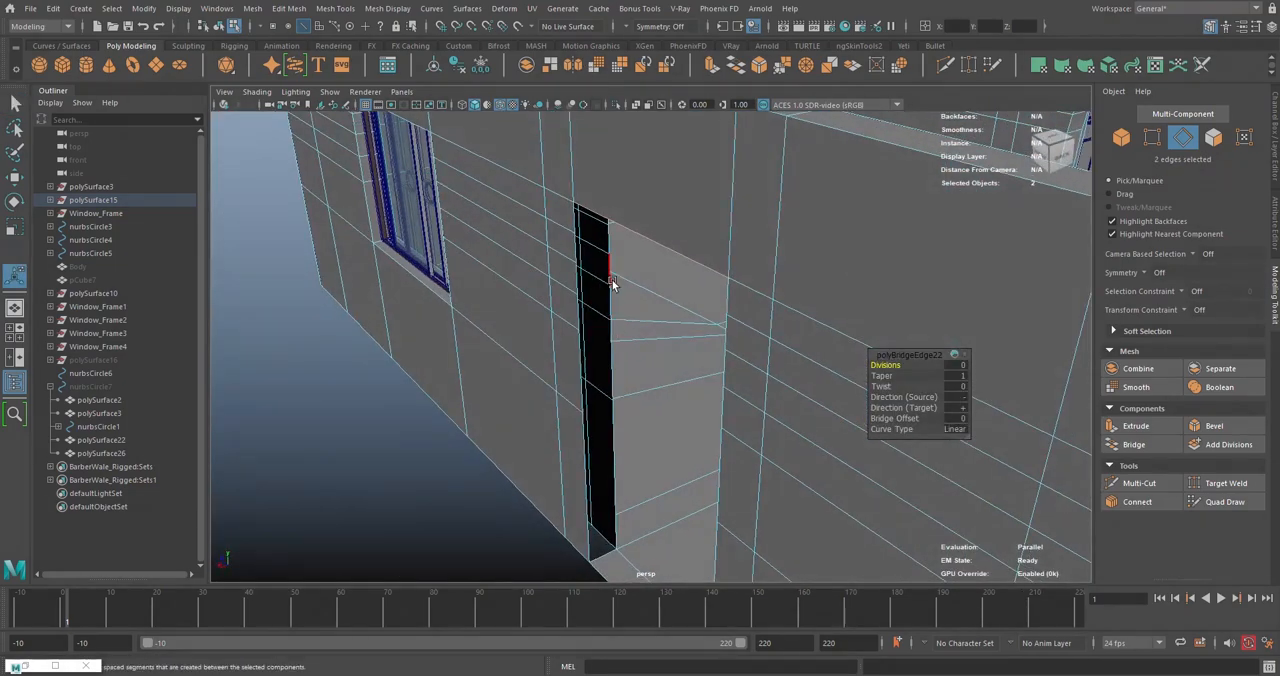
pyautogui.doubleClick(612, 279)
pyautogui.keyDown('alt'); pyautogui.moveTo(608, 491); pyautogui.dragTo(629, 424); pyautogui.keyUp('alt')
pyautogui.click(629, 424)
pyautogui.click(660, 312)
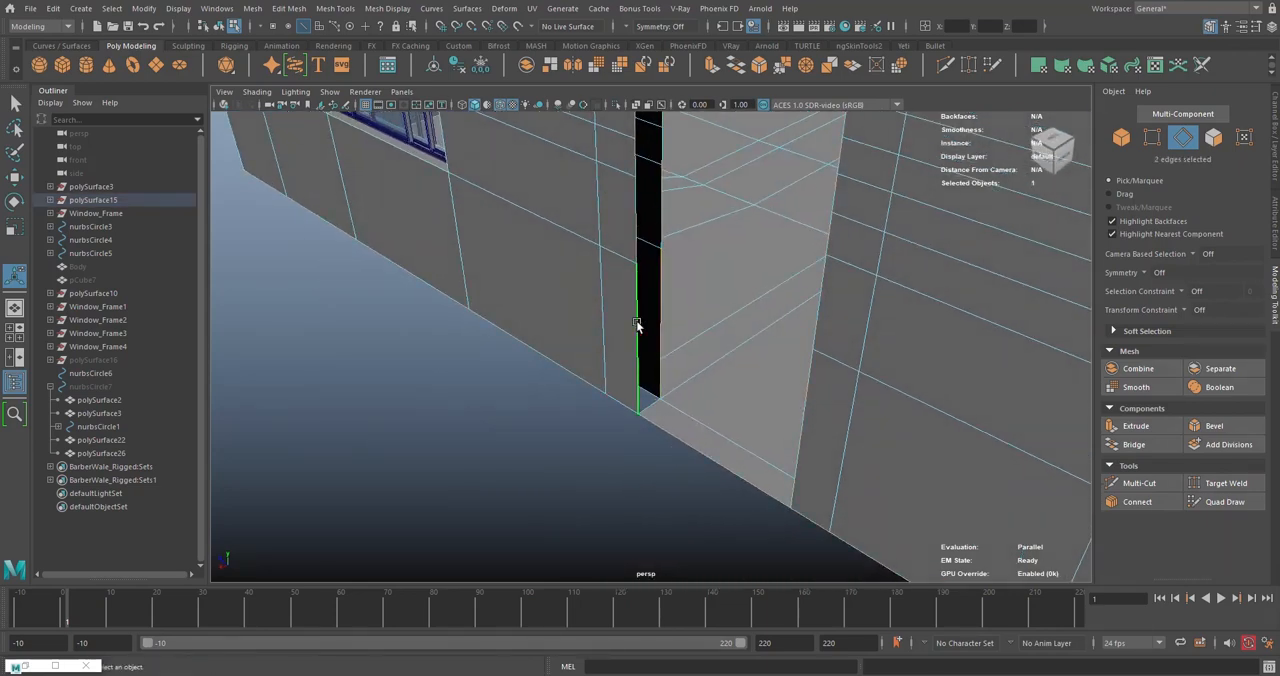
pyautogui.press('g')
pyautogui.keyDown('alt'); pyautogui.moveTo(708, 425); pyautogui.dragTo(900, 350); pyautogui.keyUp('alt')
pyautogui.click(690, 289)
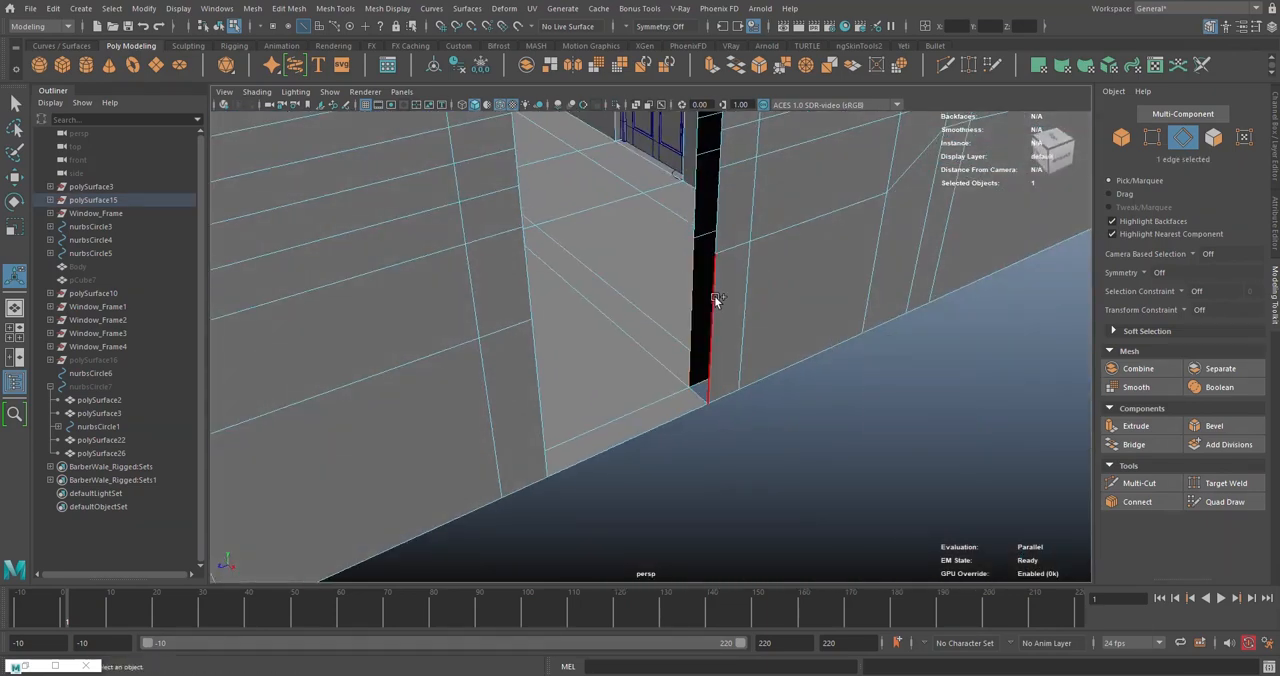
pyautogui.press('g')
# - Bridge the remaining inner and outer vertical edges of the doorway jamb farther from the adjacent window
pyautogui.click(716, 193)
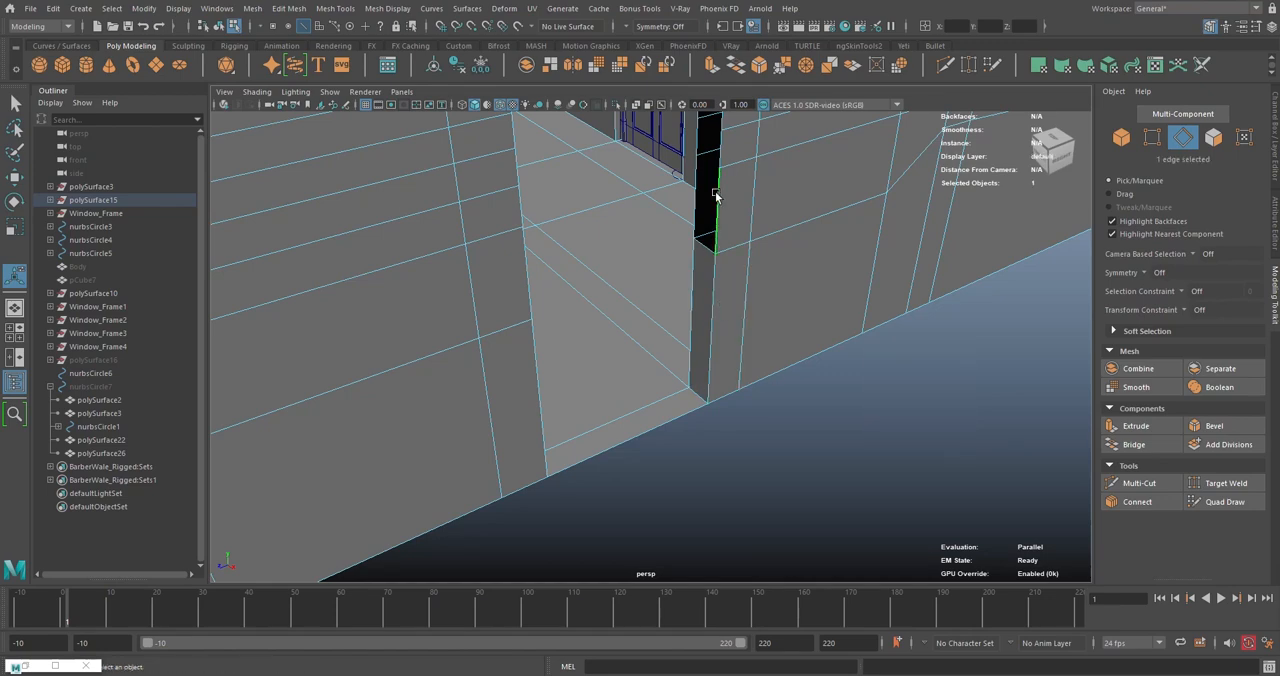
pyautogui.doubleClick(716, 193)
pyautogui.press('f')
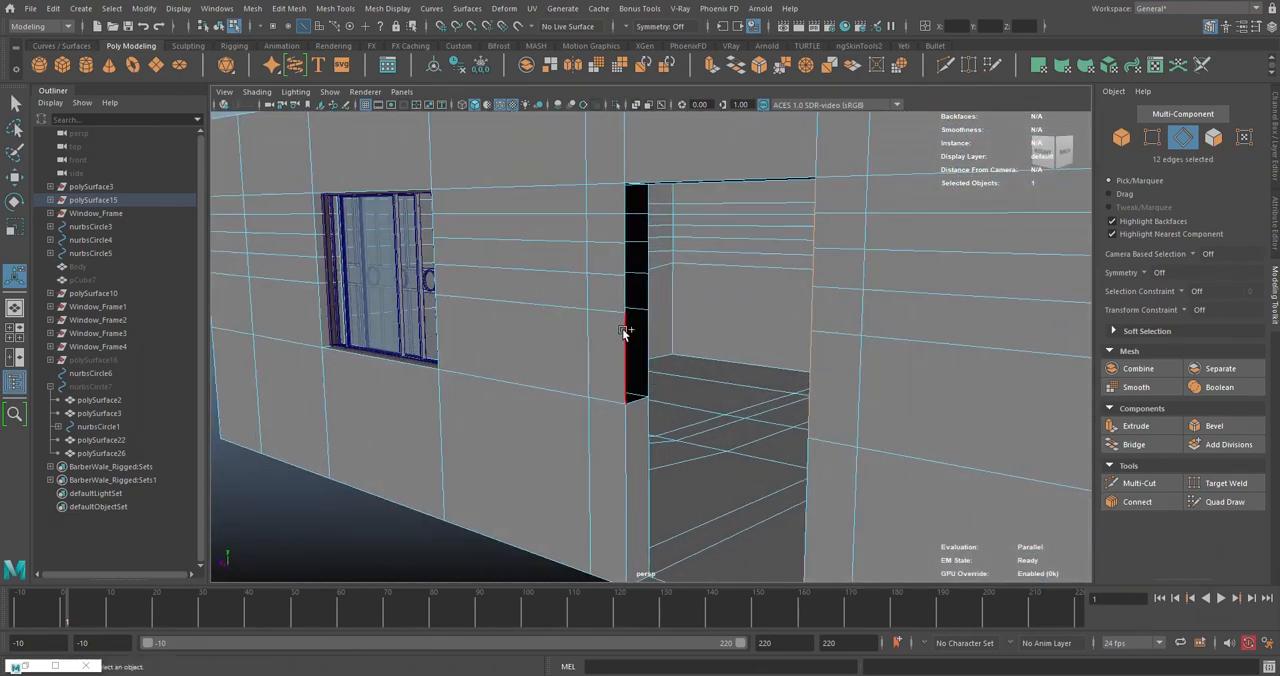
pyautogui.keyDown('alt'); pyautogui.moveTo(641, 218); pyautogui.dragTo(735, 265); pyautogui.keyUp('alt')
pyautogui.keyDown('ctrl'); pyautogui.click(641, 243); pyautogui.keyUp('ctrl')
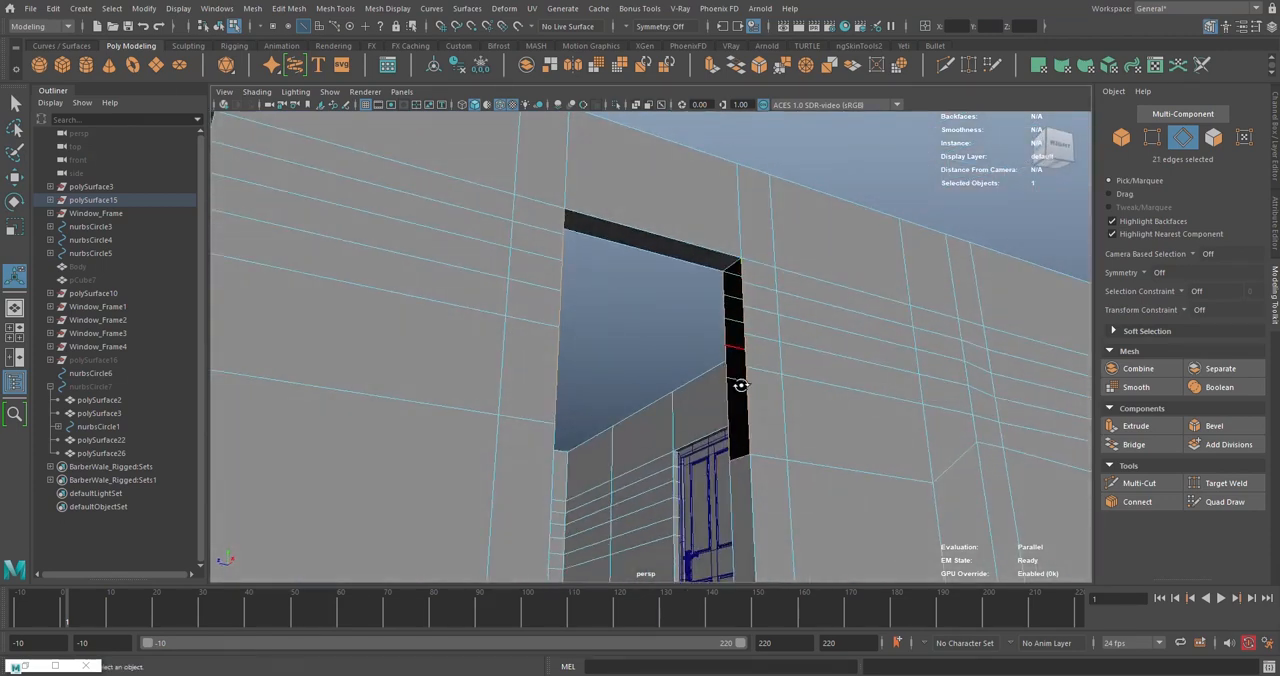
pyautogui.keyDown('alt'); pyautogui.moveTo(740, 385); pyautogui.dragTo(708, 411); pyautogui.keyUp('alt')
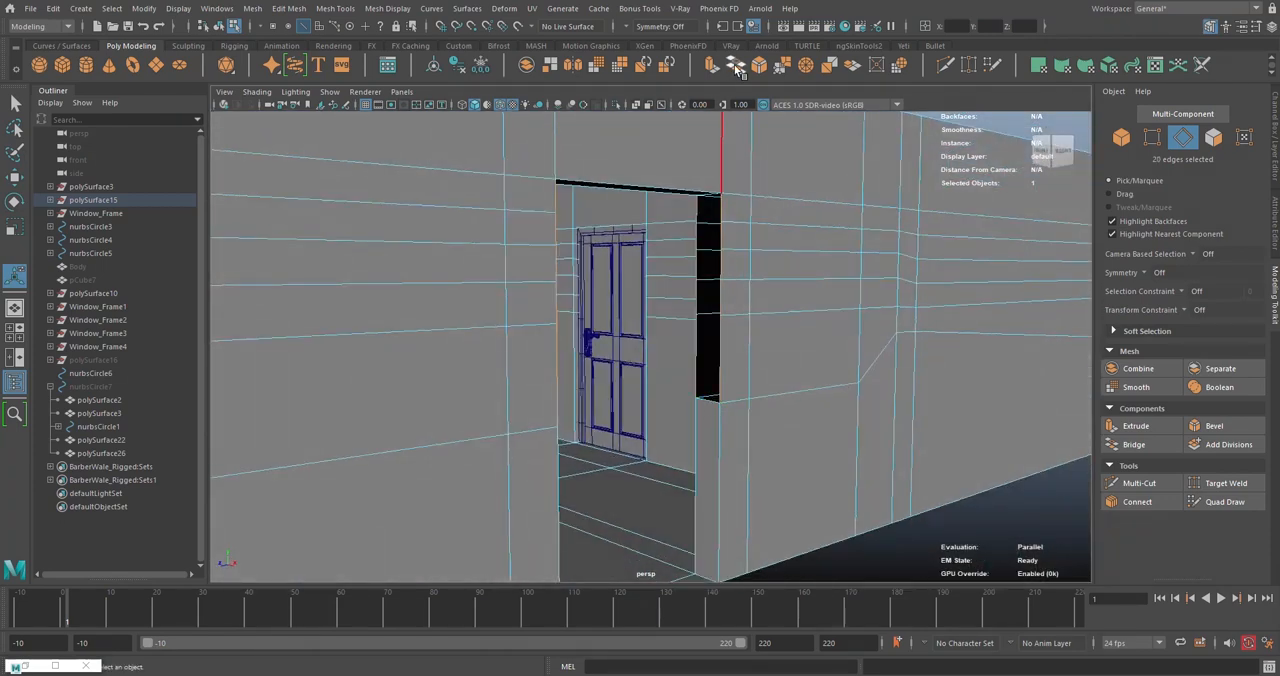
pyautogui.click(736, 68)
# - Bridge the remaining inner and outer vertical edges of the doorway jamb nearer the adjacent window
pyautogui.keyDown('alt'); pyautogui.moveTo(817, 346); pyautogui.dragTo(674, 280); pyautogui.keyUp('alt')
pyautogui.click(677, 317)
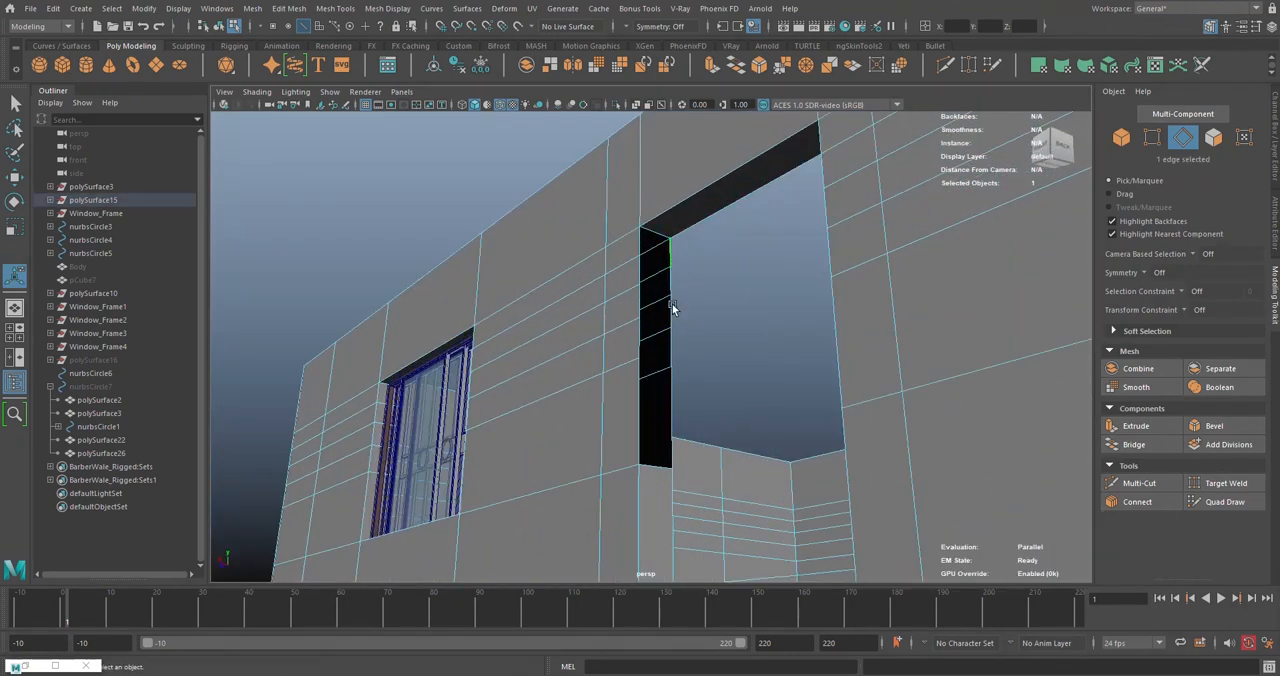
pyautogui.click(676, 257)
pyautogui.click(671, 400)
pyautogui.click(740, 68)
pyautogui.click(699, 369)
pyautogui.scroll(-5, 705, 382)
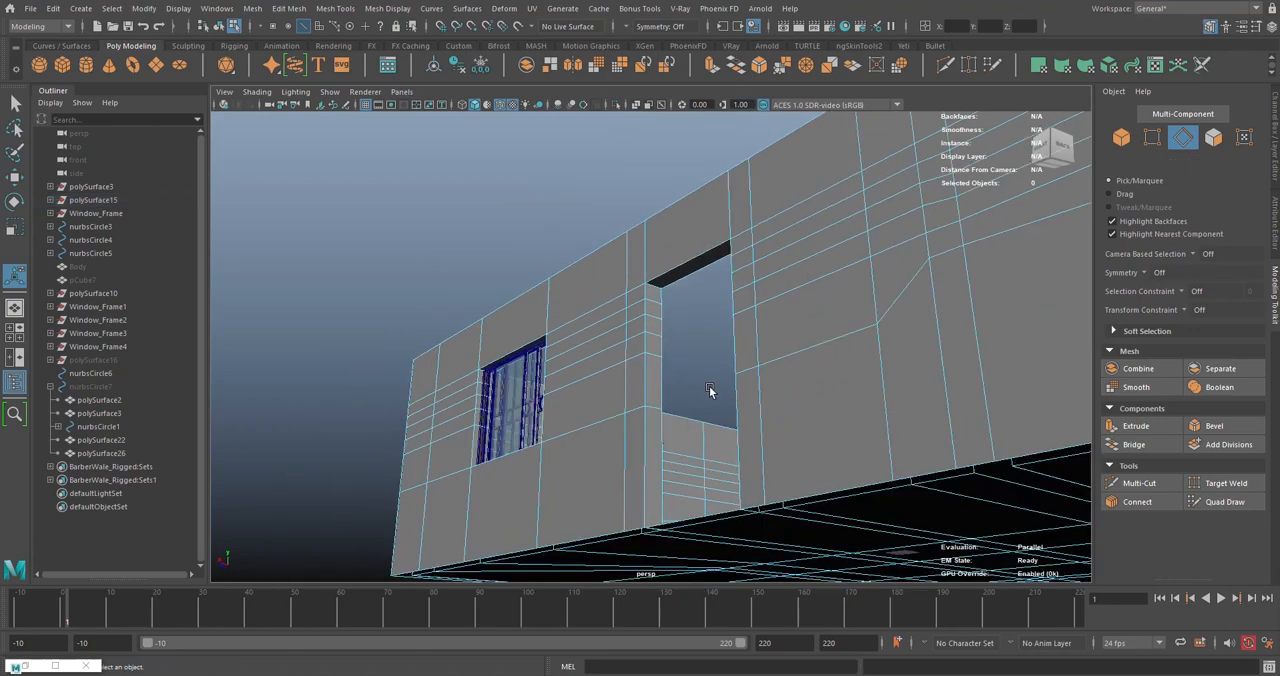
# - Return to object selection and unhide the copied door nurbsCircle7 in the finished opening
pyautogui.keyDown('alt'); pyautogui.moveTo(711, 394); pyautogui.dragTo(603, 329); pyautogui.keyUp('alt')
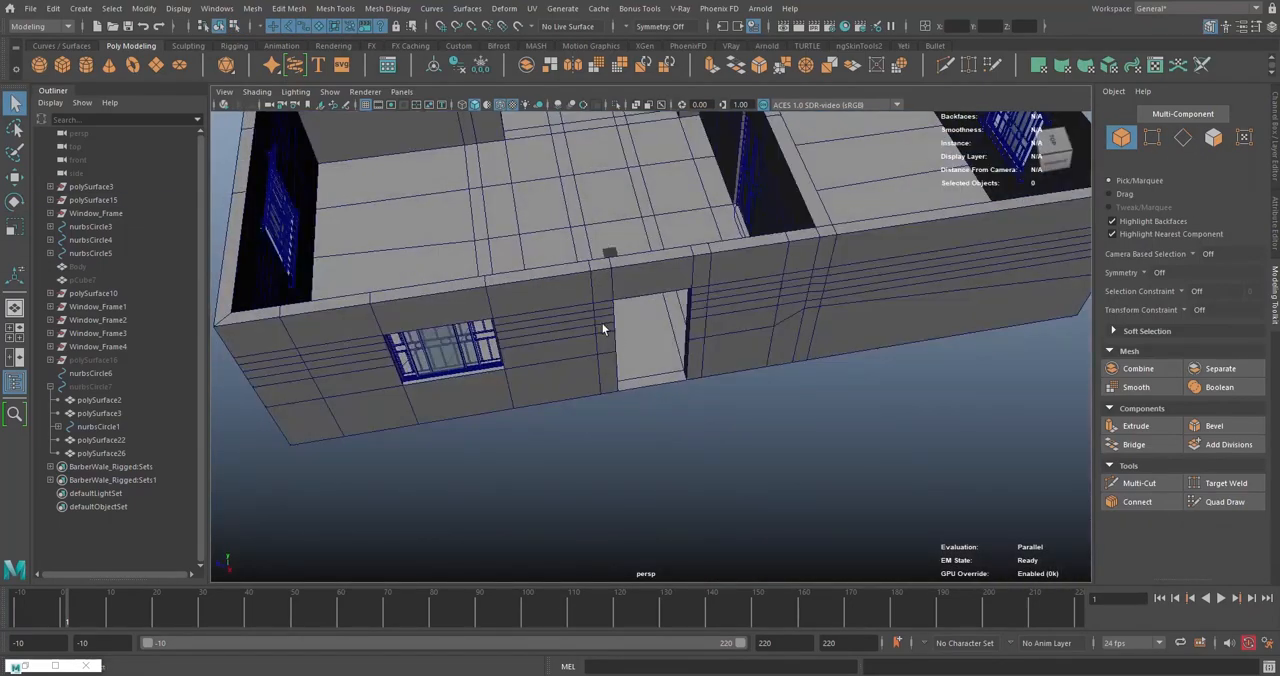
pyautogui.keyDown('alt'); pyautogui.moveTo(707, 349); pyautogui.dragTo(577, 297); pyautogui.keyUp('alt')
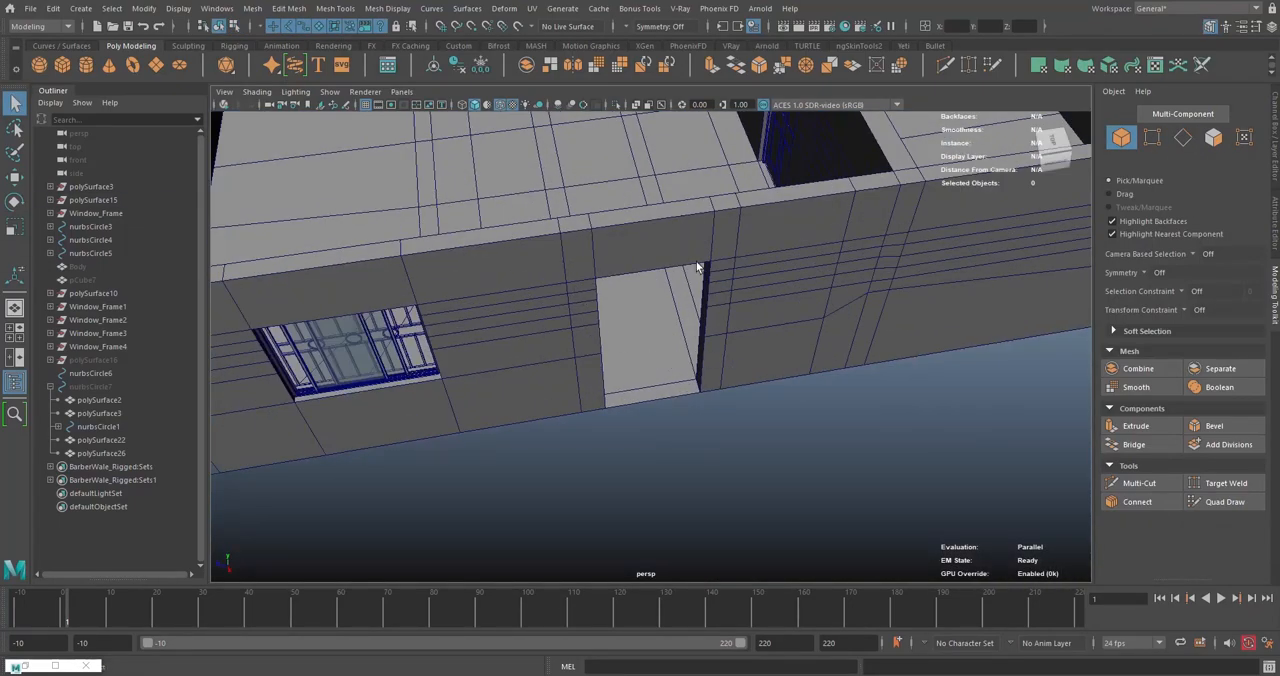
pyautogui.keyDown('alt'); pyautogui.moveTo(597, 362); pyautogui.dragTo(604, 397); pyautogui.keyUp('alt')
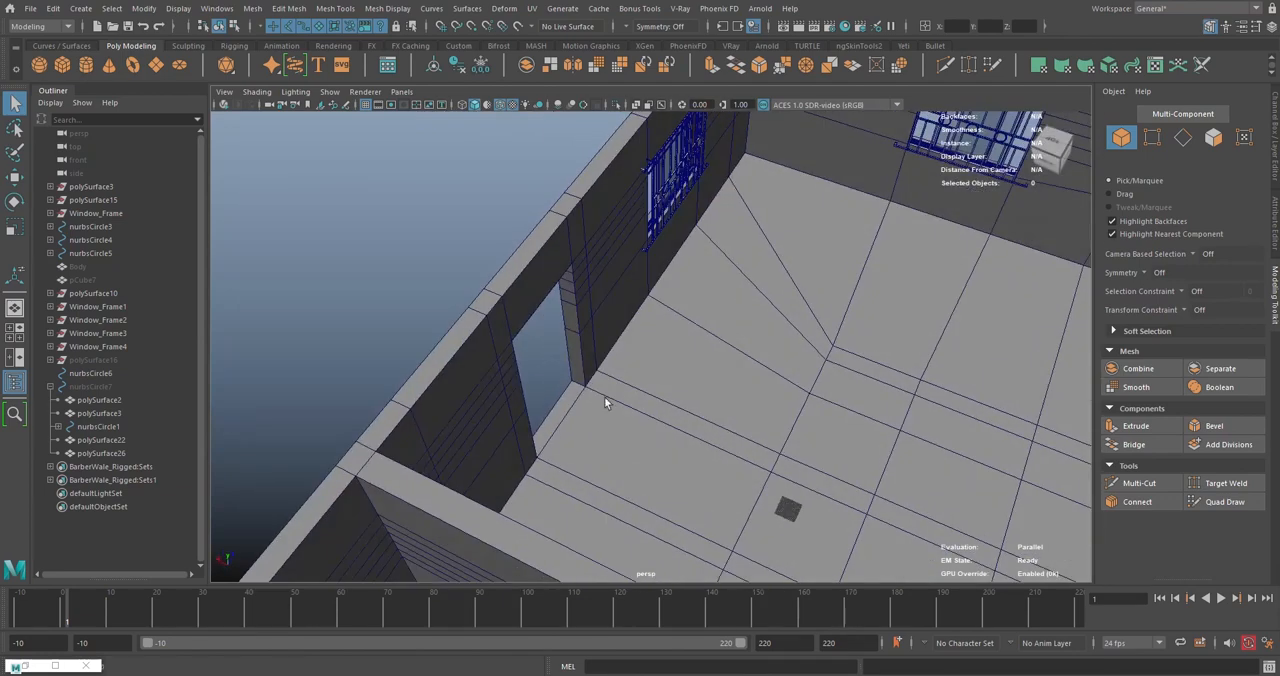
pyautogui.click(94, 387)
pyautogui.hotkey('shift', 'h')
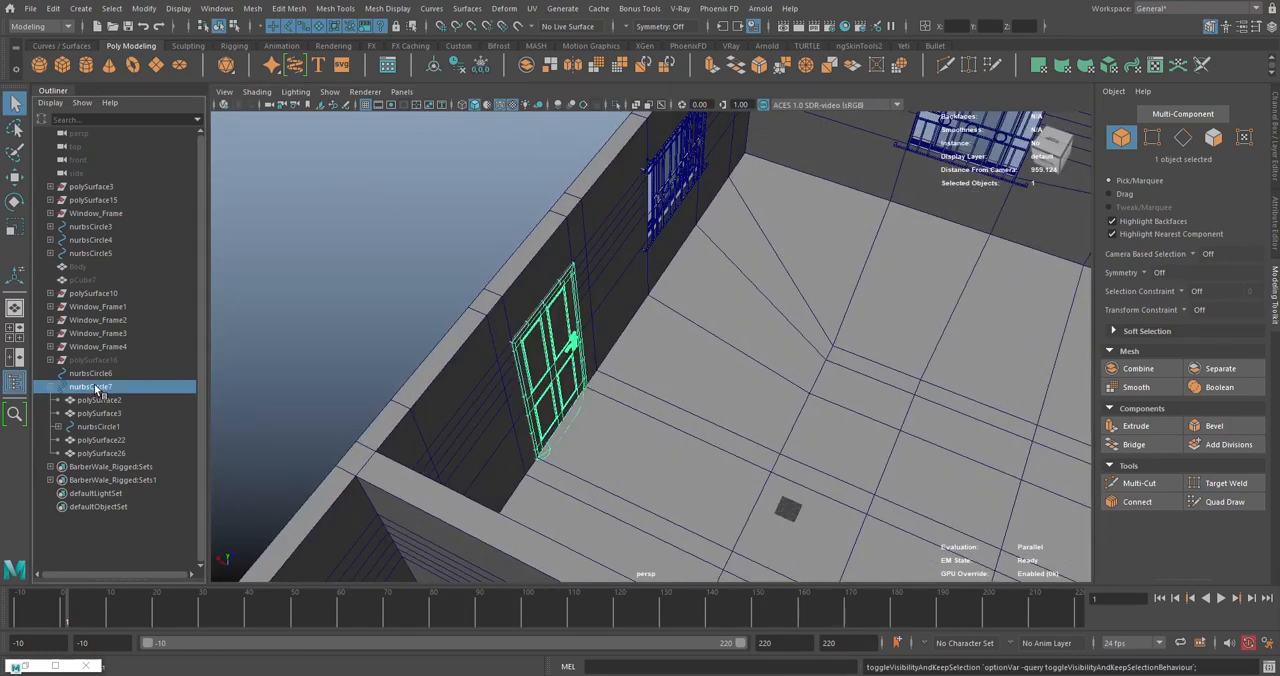
pyautogui.click(180, 310)
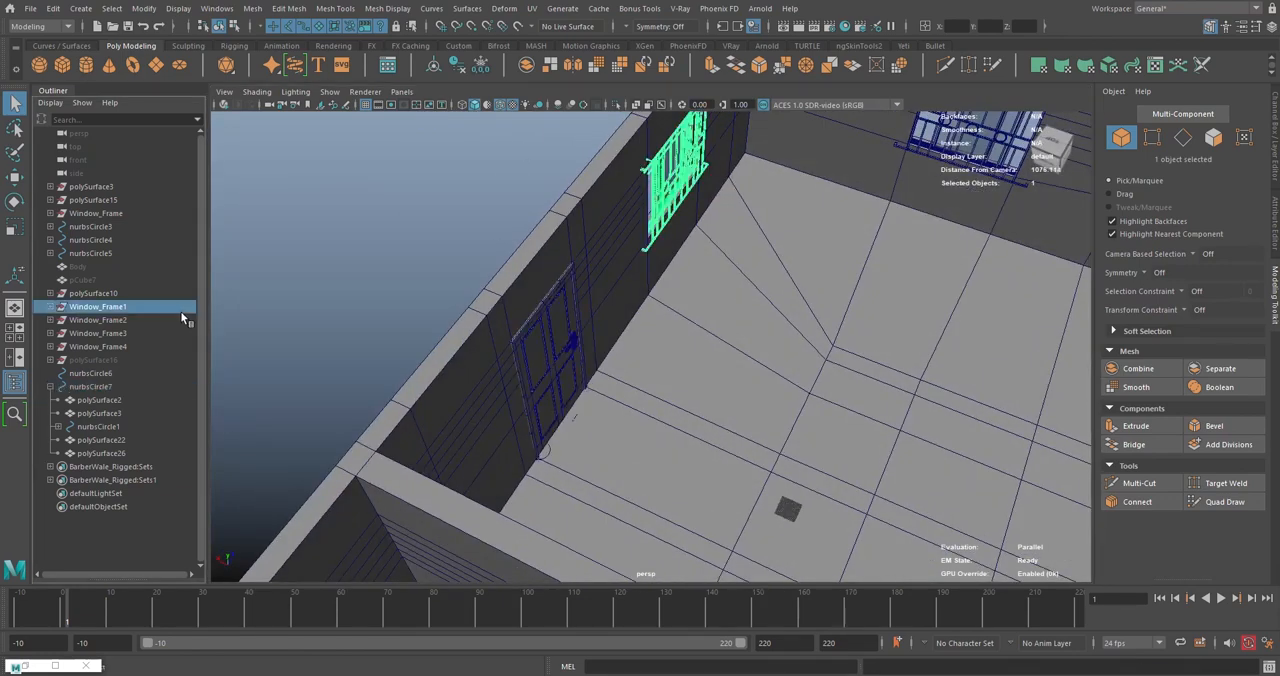
# - Move the door nurbsCircle7 along X to about 307.88 so it sits within the wall opening
pyautogui.click(88, 386)
pyautogui.press('w')
pyautogui.press('e')
pyautogui.moveTo(516, 403); pyautogui.dragTo(432, 452)
pyautogui.keyDown('alt'); pyautogui.moveTo(432, 452); pyautogui.dragTo(551, 420, button='right'); pyautogui.keyUp('alt')
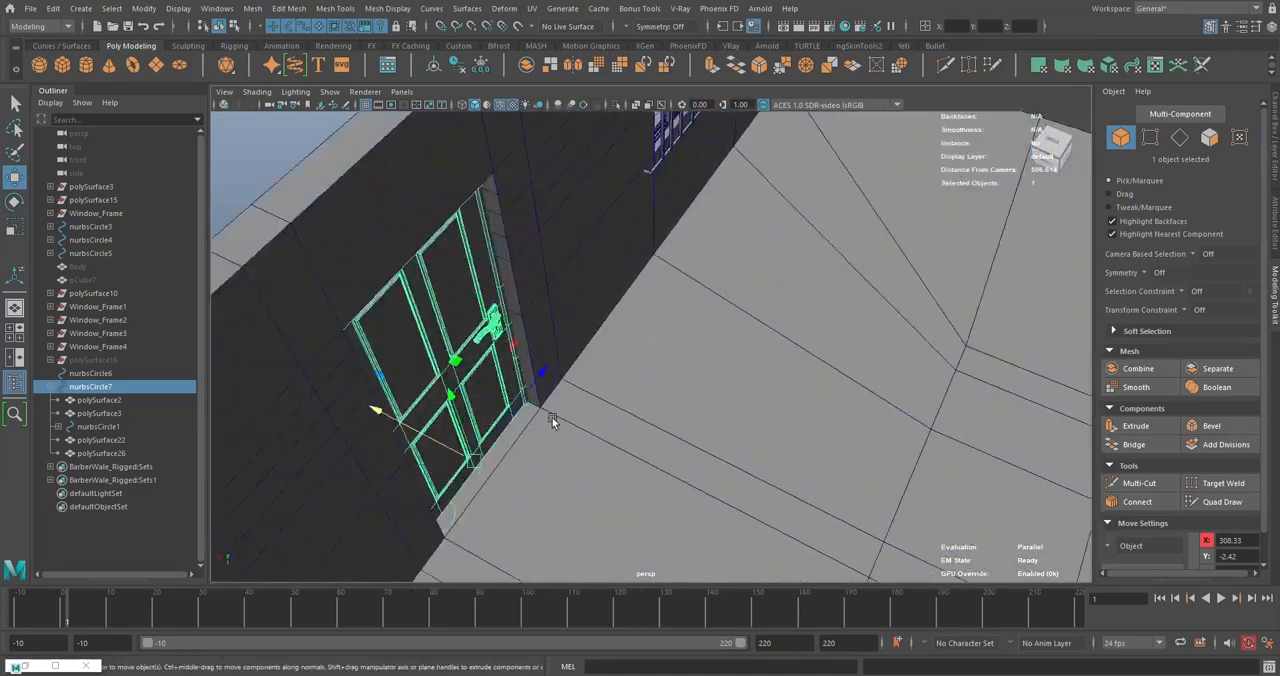
pyautogui.keyDown('alt'); pyautogui.moveTo(551, 420); pyautogui.dragTo(467, 307); pyautogui.keyUp('alt')
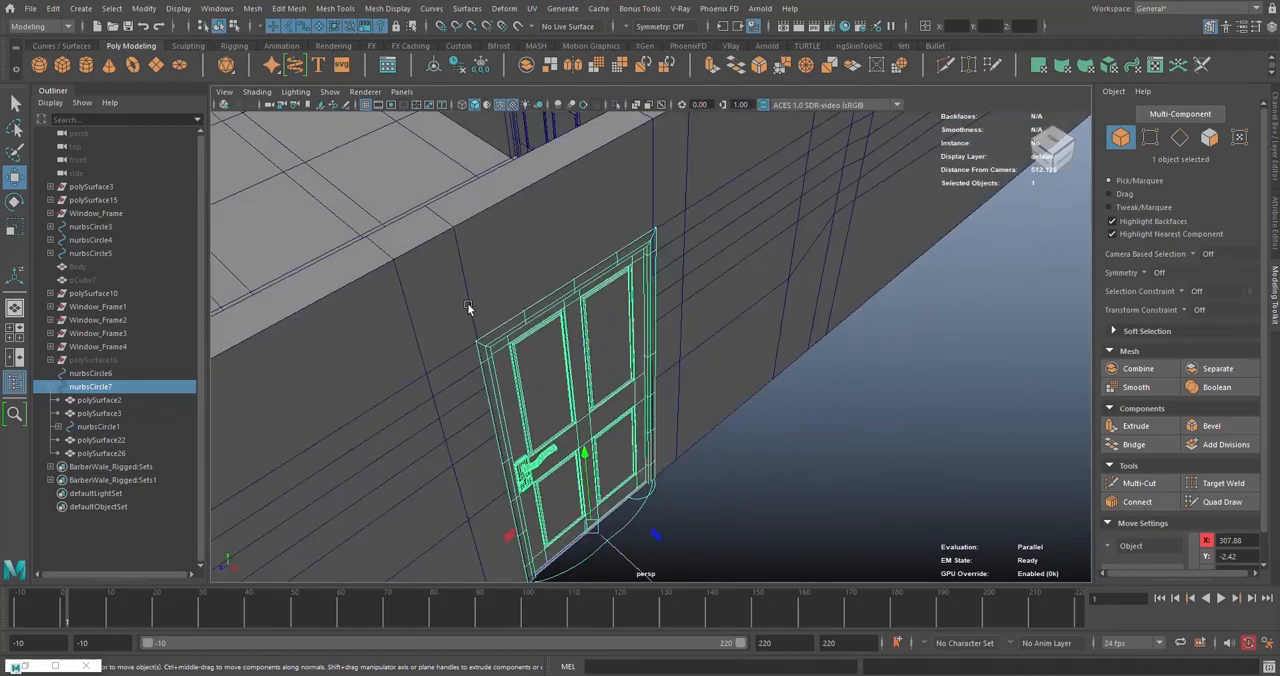
pyautogui.keyDown('alt'); pyautogui.moveTo(556, 343); pyautogui.dragTo(742, 269); pyautogui.keyUp('alt')
# - Select the 15 outer wall faces of polySurface15 that frame the door on both sides and above it
pyautogui.click(742, 269)
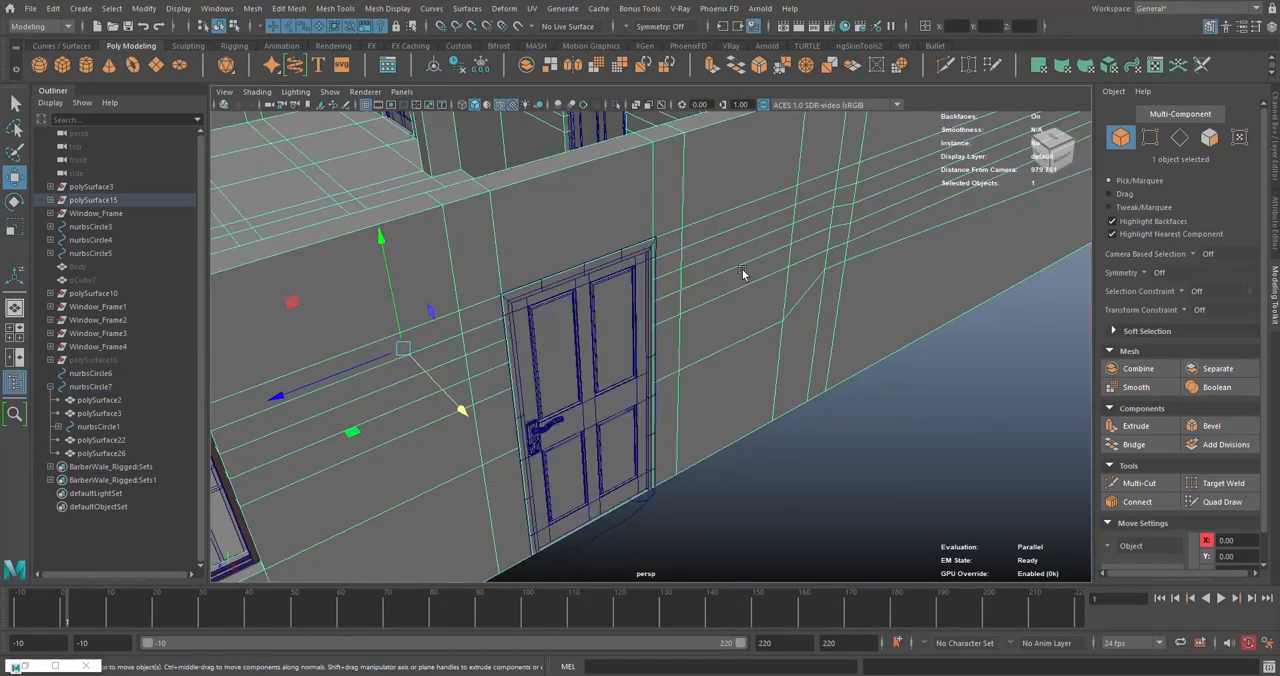
pyautogui.moveTo(742, 269); pyautogui.dragTo(743, 316, button='right')
pyautogui.click(620, 214)
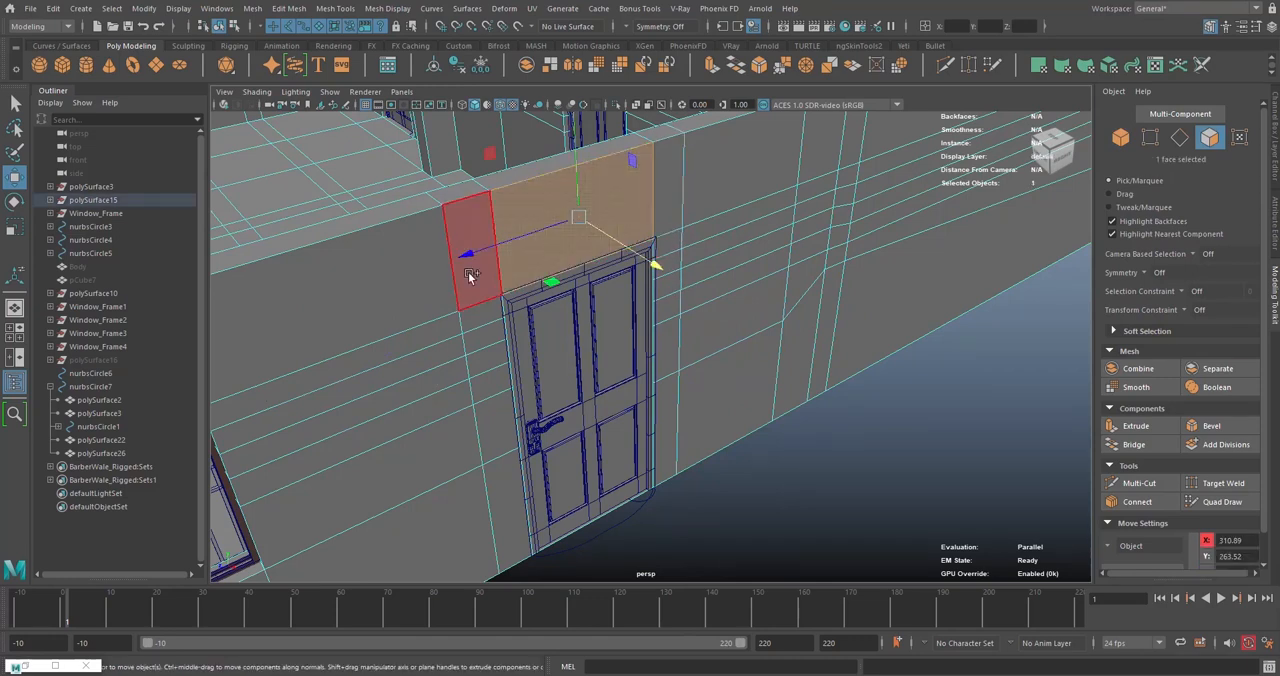
pyautogui.click(662, 232)
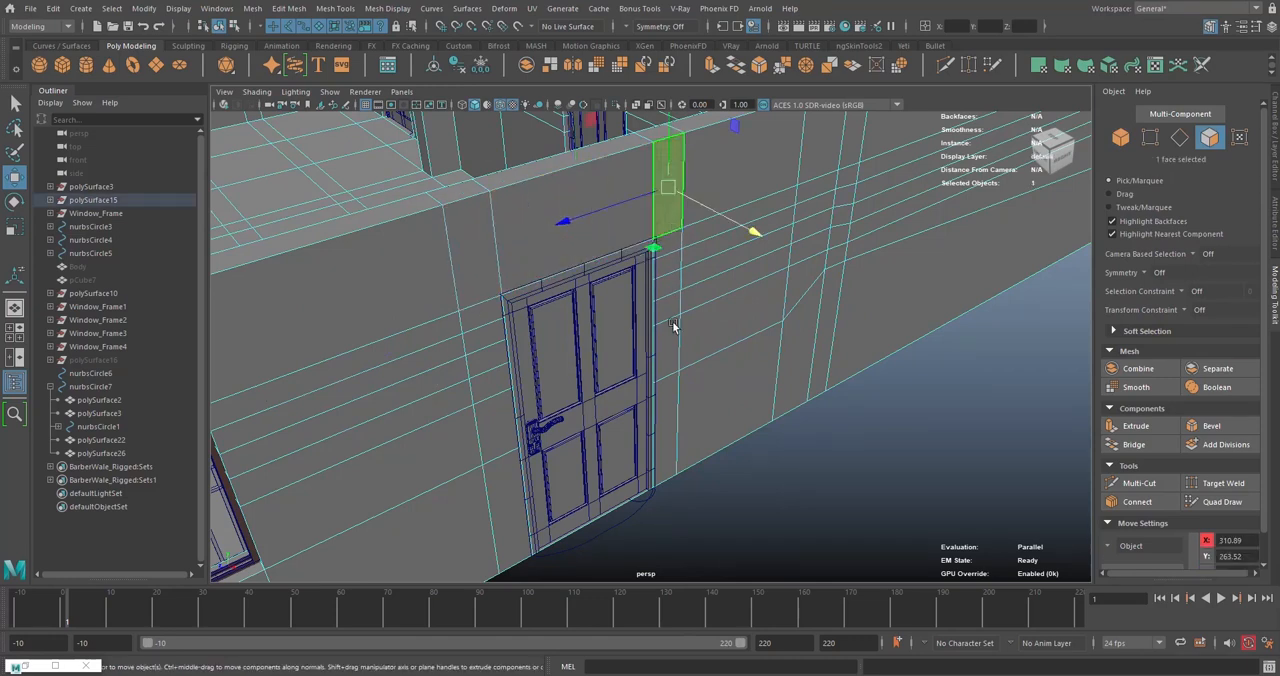
pyautogui.keyDown('shift'); pyautogui.doubleClick(671, 461); pyautogui.keyUp('shift')
pyautogui.keyDown('shift'); pyautogui.click(509, 506); pyautogui.keyUp('shift')
pyautogui.keyDown('shift'); pyautogui.doubleClick(483, 235); pyautogui.keyUp('shift')
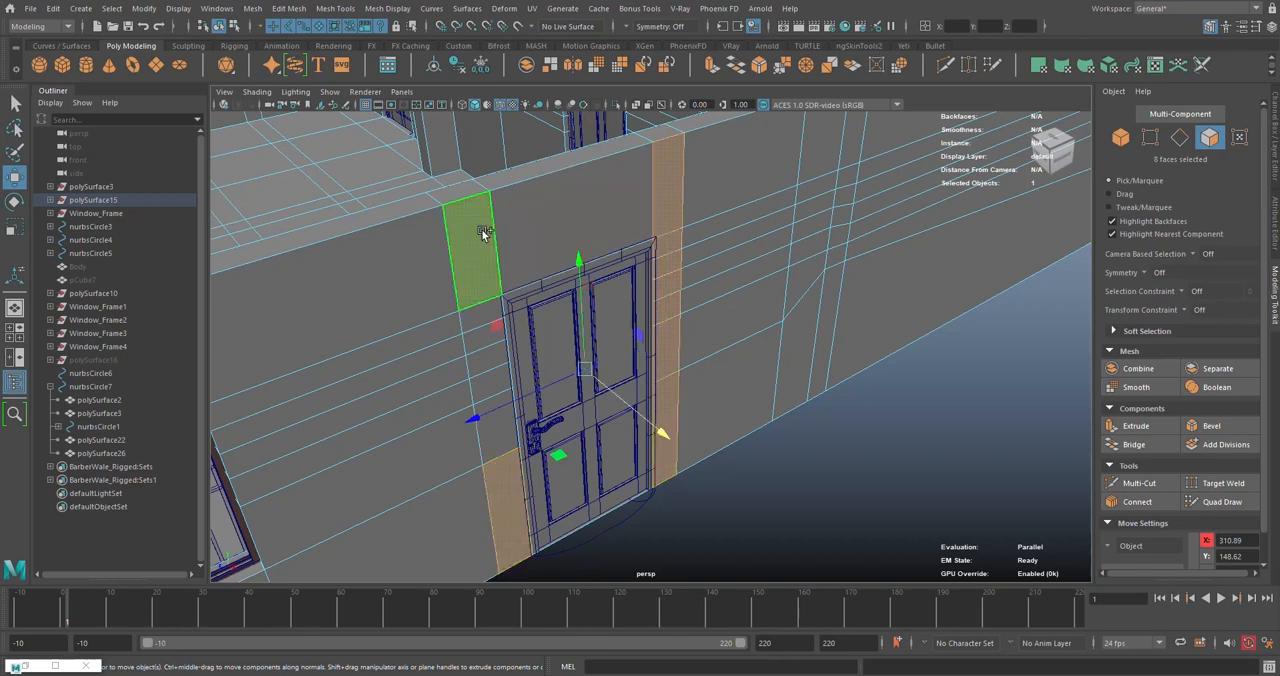
pyautogui.keyDown('shift'); pyautogui.click(565, 220); pyautogui.keyUp('shift')
# - Try moving the faces framing the door outward to about X 389.30, undo the move and clear the selection
pyautogui.keyDown('shift'); pyautogui.moveTo(621, 402); pyautogui.dragTo(514, 345); pyautogui.keyUp('shift')
pyautogui.scroll(6, 592, 449)
pyautogui.moveTo(514, 343)
pyautogui.keyDown('alt'); pyautogui.mouseDown(button='middle')
pyautogui.moveTo(588, 404)
pyautogui.moveTo(583, 449)
pyautogui.mouseUp(button='middle'); pyautogui.keyUp('alt')
pyautogui.keyDown('alt'); pyautogui.moveTo(512, 142); pyautogui.dragTo(538, 388, button='middle'); pyautogui.keyUp('alt')
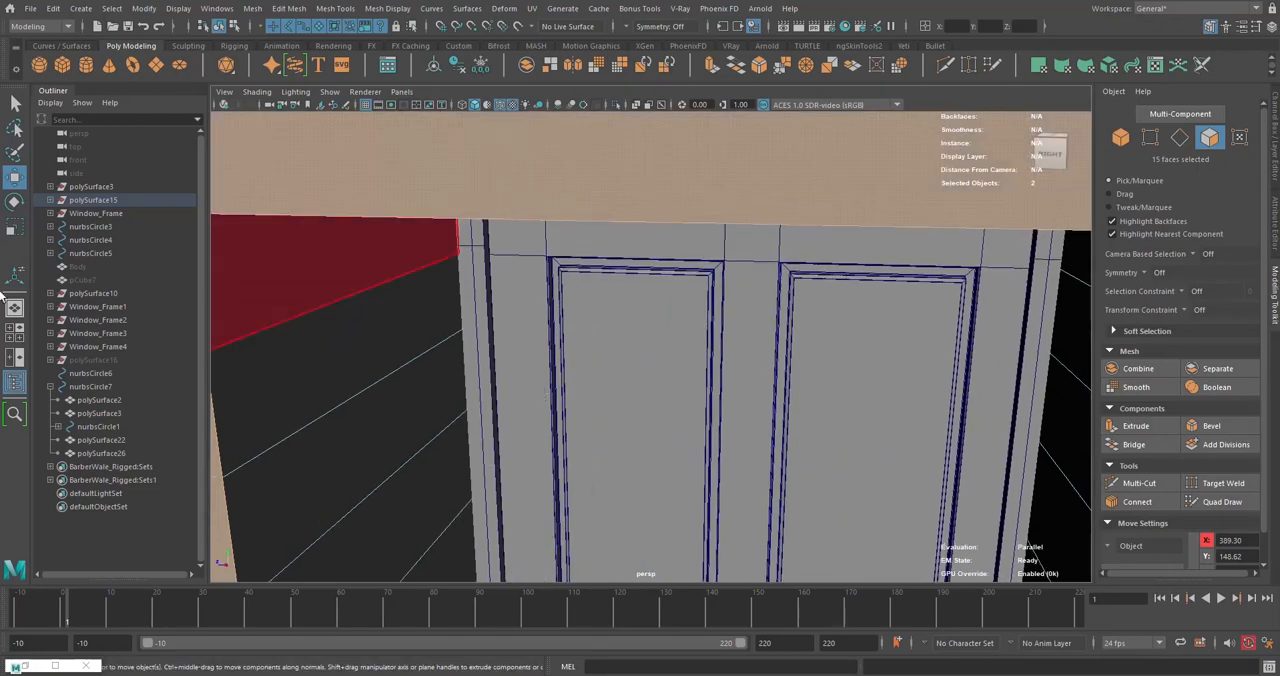
pyautogui.click(89, 386)
pyautogui.scroll(-3, 701, 317)
pyautogui.keyDown('alt'); pyautogui.moveTo(639, 261); pyautogui.dragTo(710, 279); pyautogui.keyUp('alt')
pyautogui.hotkey('ctrl', 'z')
pyautogui.hotkey('ctrl', 'z')
pyautogui.scroll(-6, 722, 280)
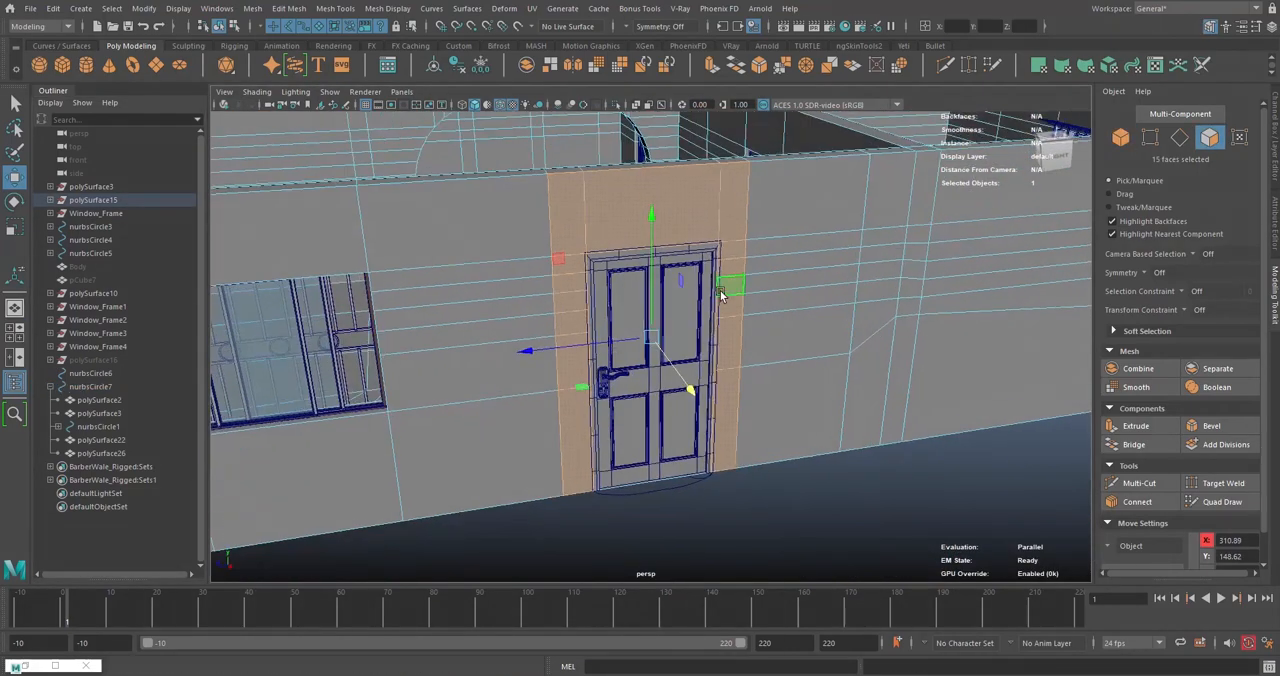
pyautogui.click(668, 402)
pyautogui.keyDown('alt'); pyautogui.moveTo(666, 403); pyautogui.dragTo(664, 457); pyautogui.keyUp('alt')
pyautogui.click(561, 229)
pyautogui.click(660, 468)
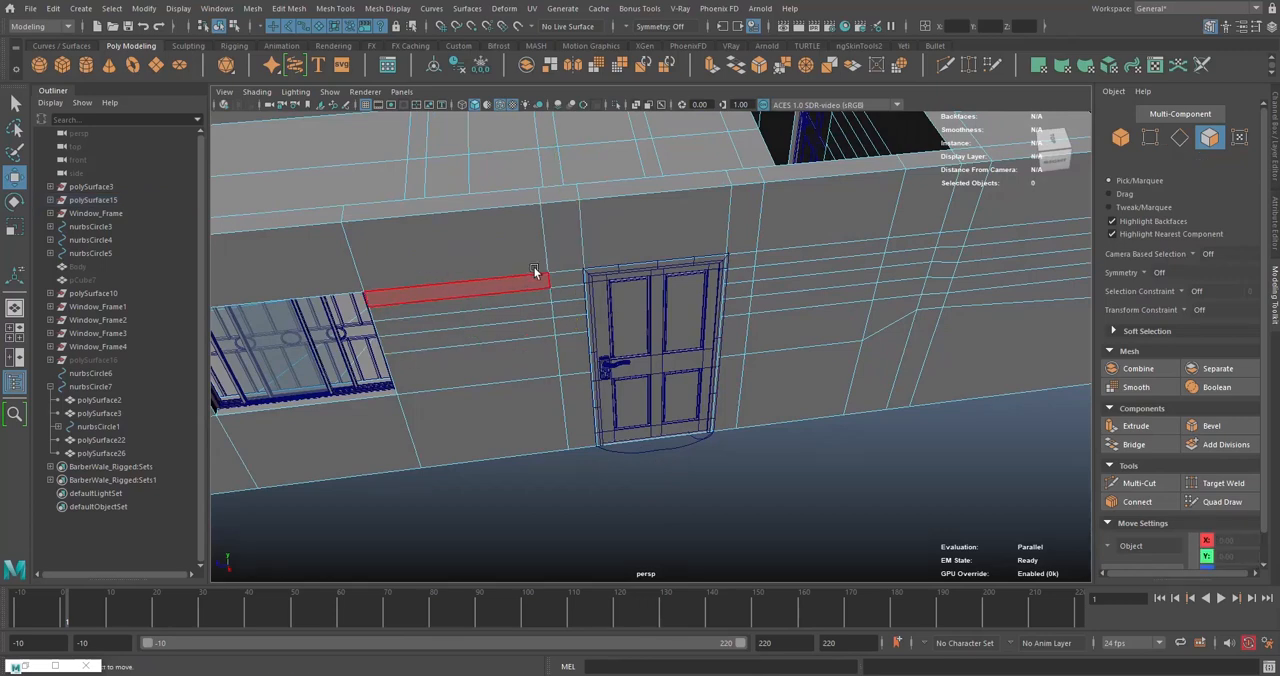
# - Bevel the two vertical edge loops on either side of the outer doorway in polySurface15 with a fraction of 0.4
pyautogui.scroll(-1, 540, 250)
pyautogui.moveTo(543, 235); pyautogui.dragTo(545, 205, button='right')
pyautogui.doubleClick(563, 251)
pyautogui.scroll(-7, 575, 256)
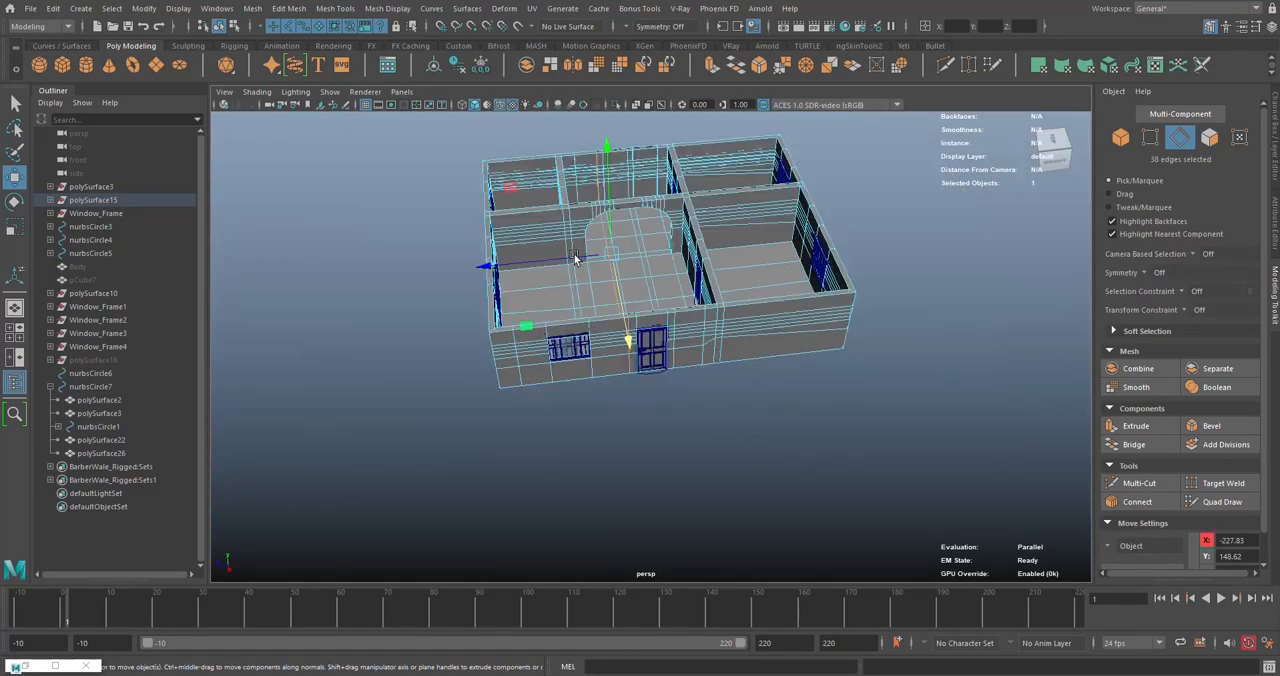
pyautogui.keyDown('alt'); pyautogui.moveTo(658, 300); pyautogui.dragTo(662, 276); pyautogui.keyUp('alt')
pyautogui.scroll(5, 567, 288)
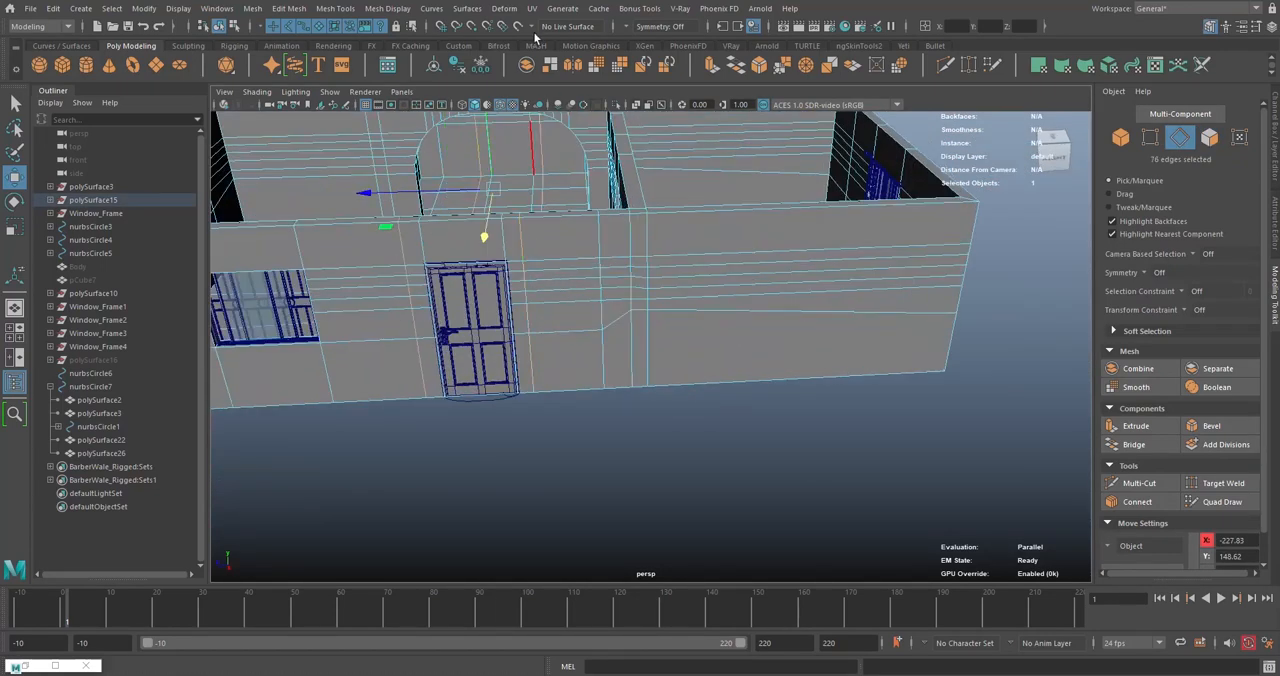
pyautogui.click(759, 67)
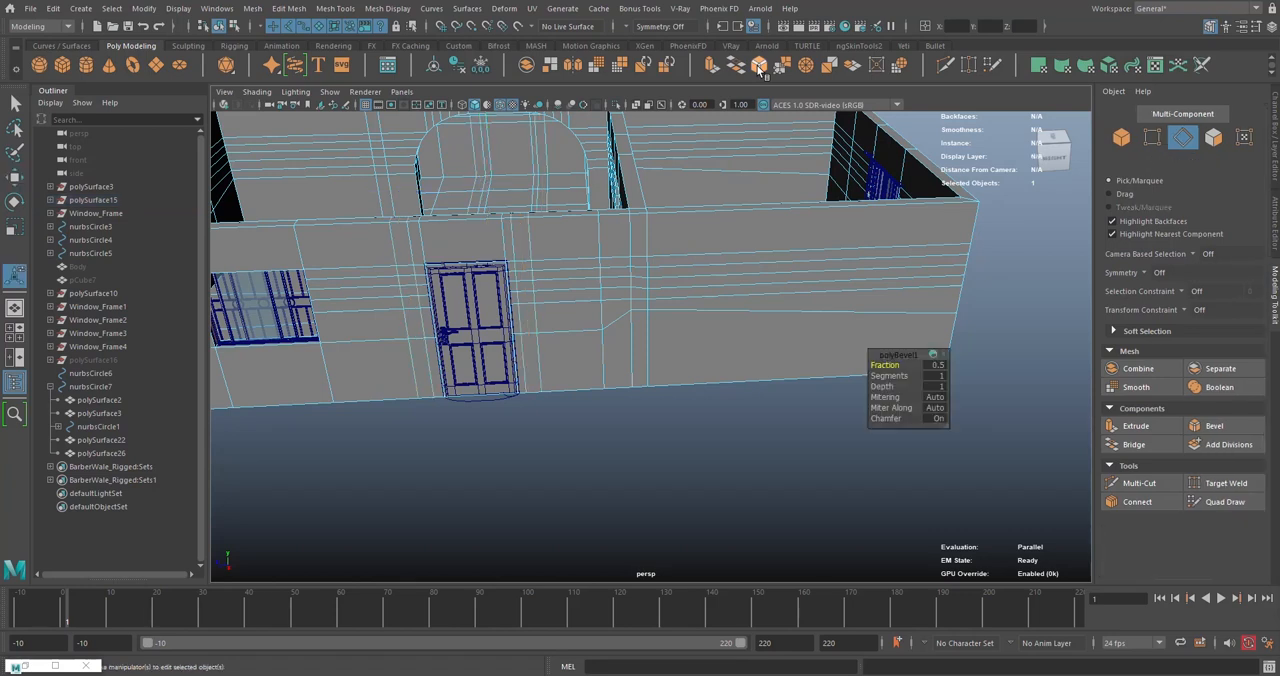
pyautogui.moveTo(866, 364)
pyautogui.mouseDown()
pyautogui.moveTo(842, 364)
pyautogui.moveTo(884, 365)
pyautogui.mouseUp()
pyautogui.keyDown('alt'); pyautogui.moveTo(525, 290); pyautogui.dragTo(630, 294, button='middle'); pyautogui.keyUp('alt')
pyautogui.scroll(5, 631, 272)
pyautogui.scroll(-3, 633, 309)
pyautogui.keyDown('alt'); pyautogui.moveTo(553, 295); pyautogui.dragTo(728, 466); pyautogui.keyUp('alt')
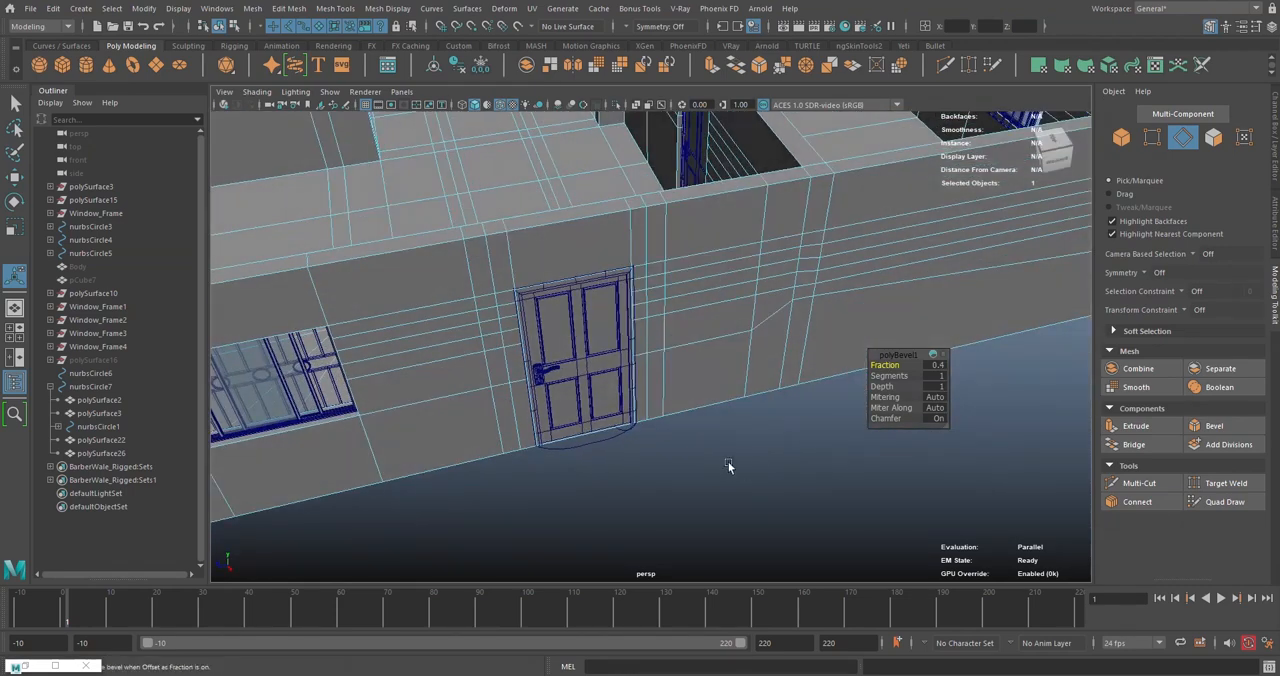
# - Shift the bevelled edge-loop pair on the side of the door farther from the window away from the door, to about Z -119.18
pyautogui.doubleClick(666, 232)
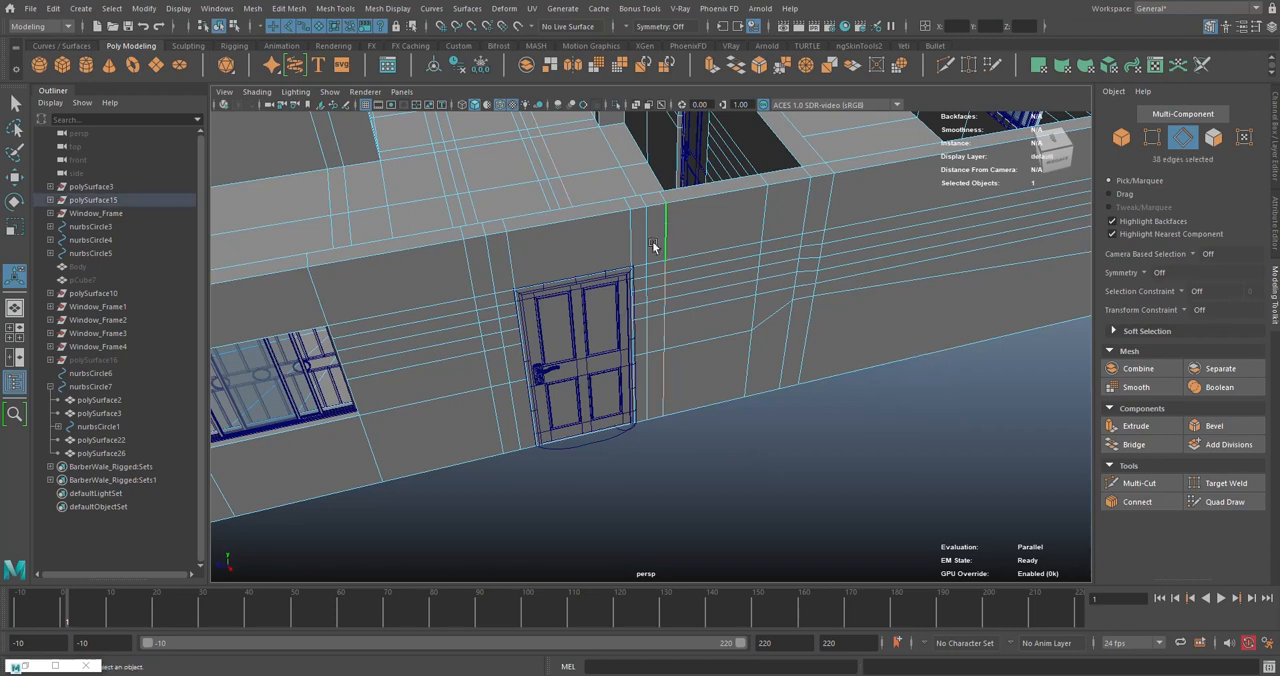
pyautogui.keyDown('shift'); pyautogui.doubleClick(643, 237); pyautogui.keyUp('shift')
pyautogui.press('w')
pyautogui.keyDown('alt'); pyautogui.moveTo(618, 245); pyautogui.dragTo(562, 202); pyautogui.keyUp('alt')
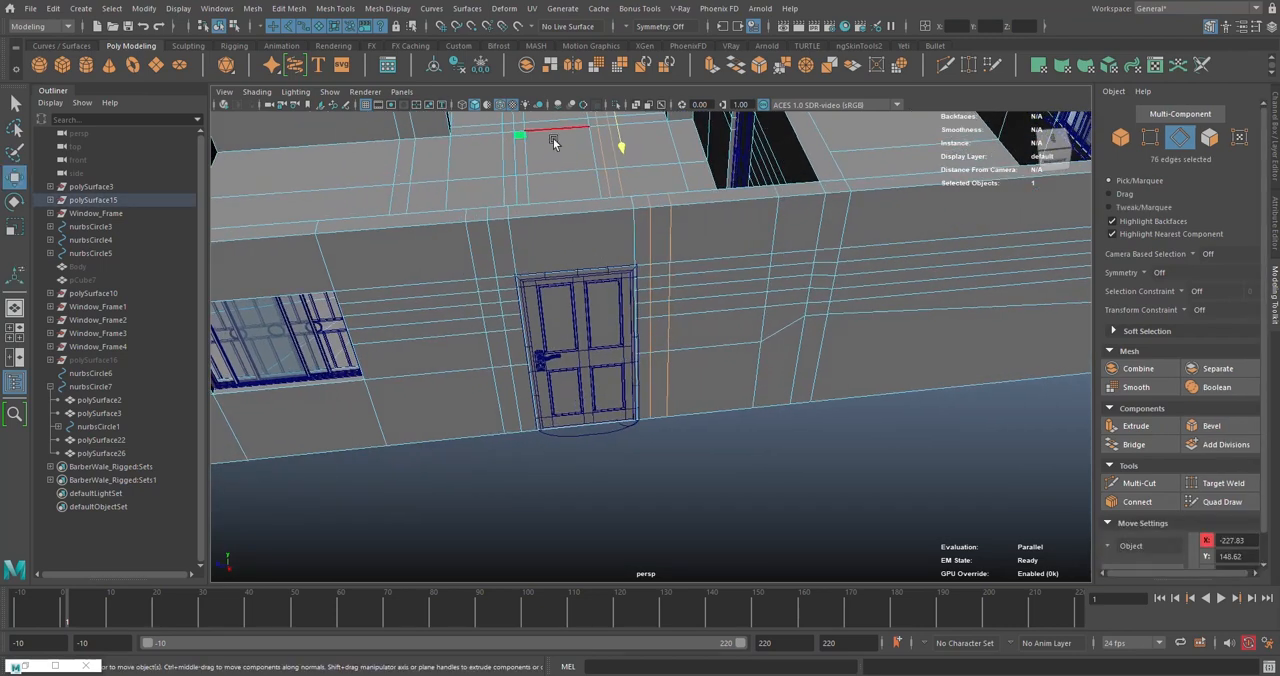
pyautogui.moveTo(551, 141)
pyautogui.keyDown('alt'); pyautogui.mouseDown()
pyautogui.moveTo(554, 171)
pyautogui.moveTo(559, 158)
pyautogui.mouseUp(); pyautogui.keyUp('alt')
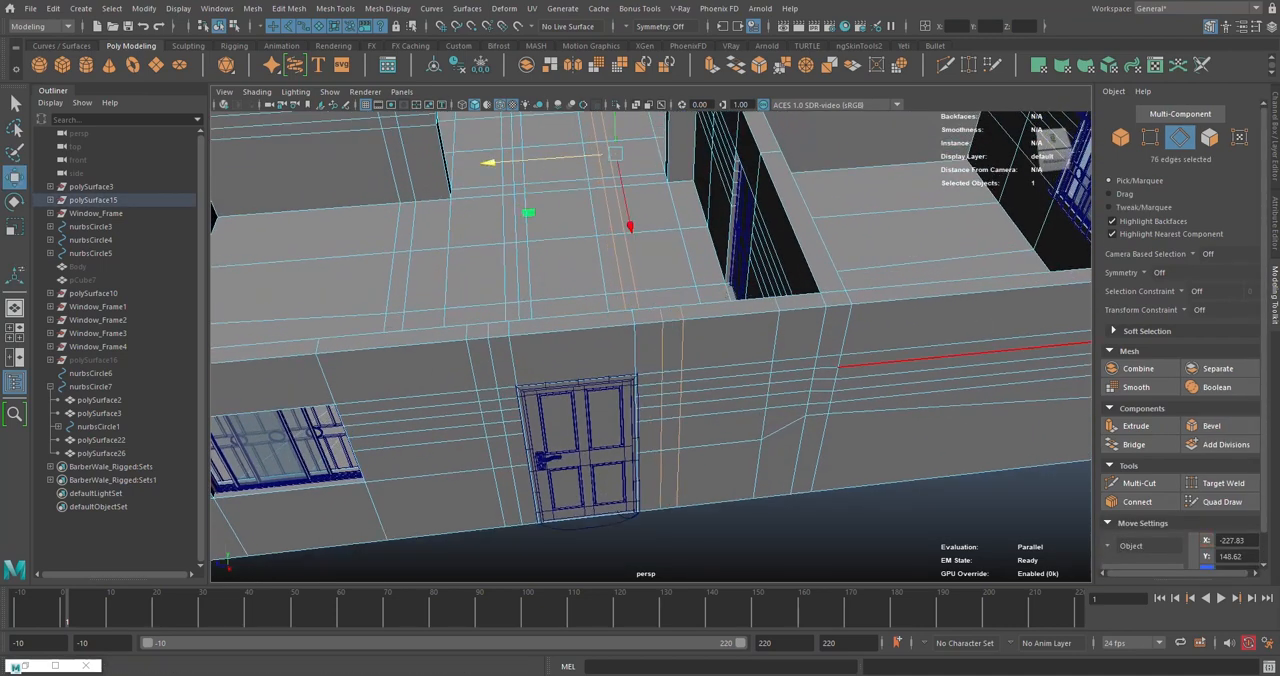
pyautogui.keyDown('alt'); pyautogui.moveTo(706, 289); pyautogui.dragTo(682, 317, button='middle'); pyautogui.keyUp('alt')
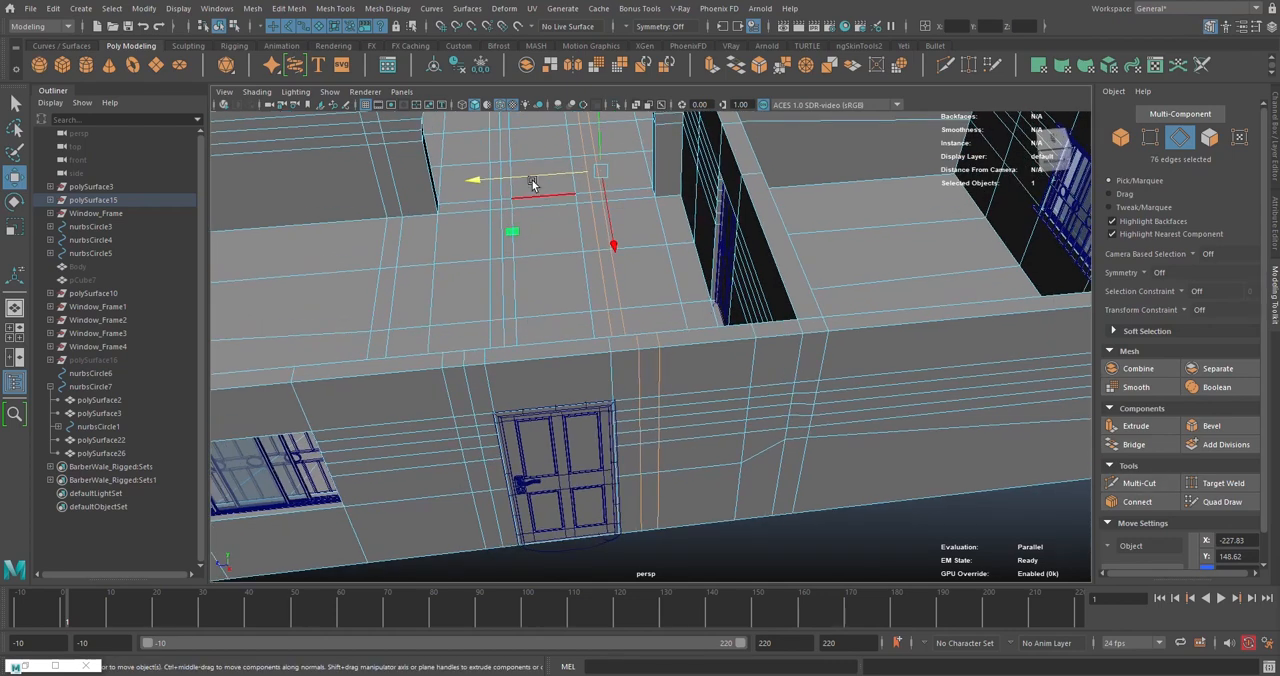
pyautogui.moveTo(529, 178); pyautogui.dragTo(535, 178)
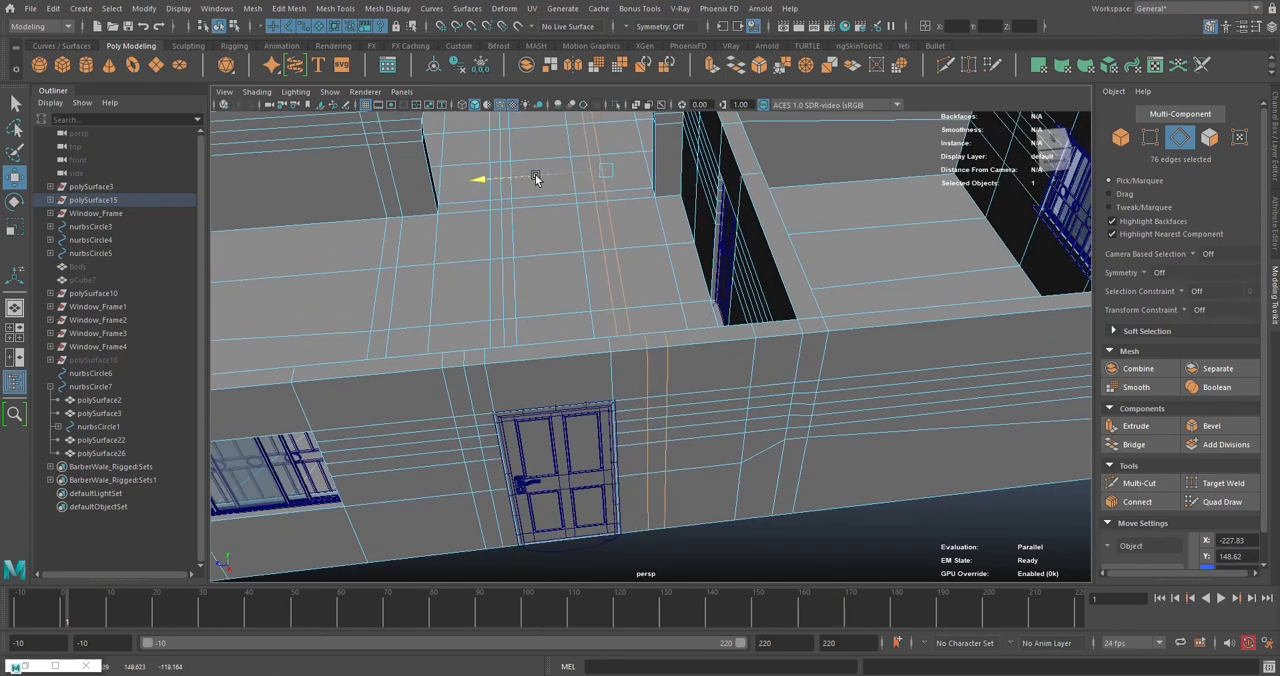
# - Shift the bevelled edge-loop pair between the window and the door along Z toward the window, widening the gap beside the door
pyautogui.keyDown('alt'); pyautogui.moveTo(589, 343); pyautogui.dragTo(545, 323); pyautogui.keyUp('alt')
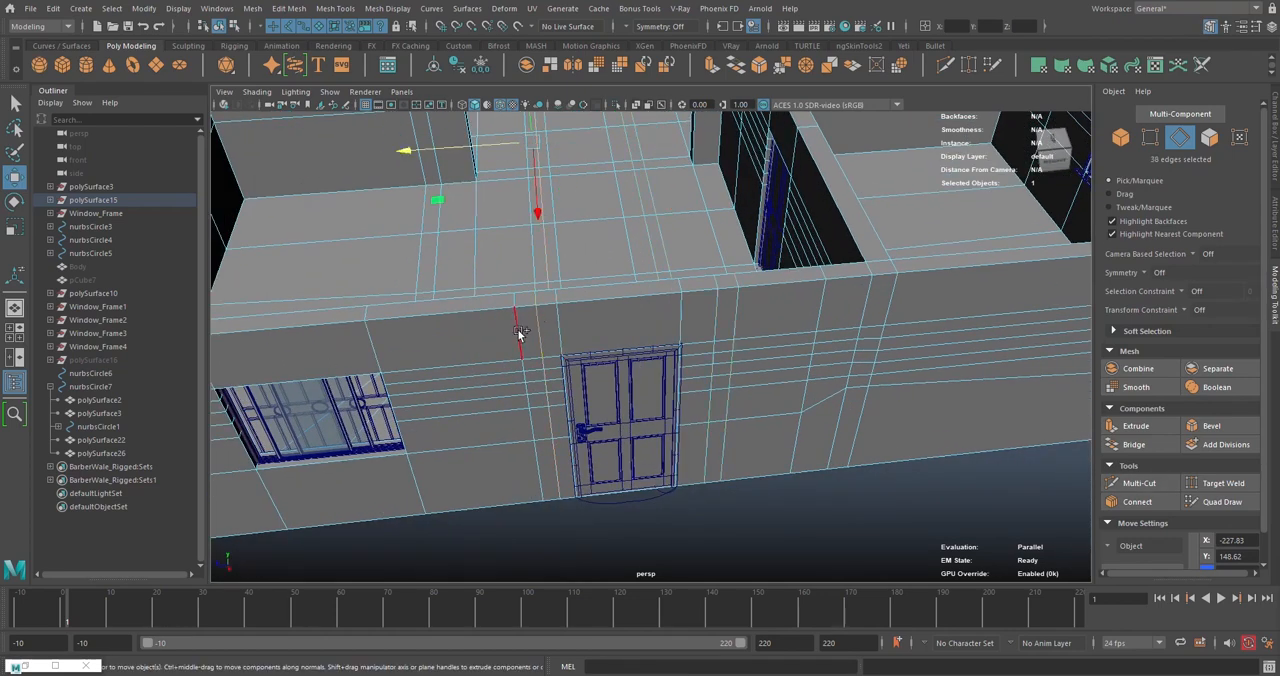
pyautogui.moveTo(495, 148); pyautogui.dragTo(485, 148)
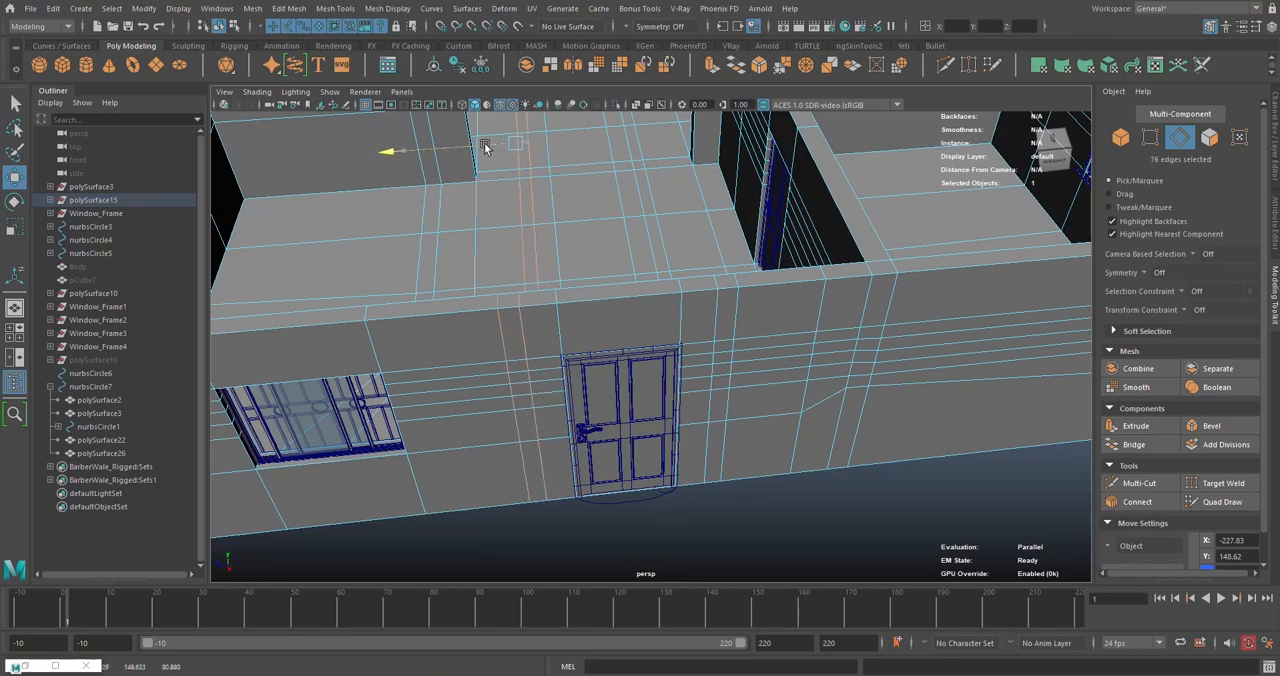
pyautogui.scroll(-5, 594, 226)
pyautogui.keyDown('alt'); pyautogui.moveTo(594, 226); pyautogui.dragTo(595, 309, button='middle'); pyautogui.keyUp('alt')
pyautogui.keyDown('alt'); pyautogui.moveTo(595, 309); pyautogui.dragTo(672, 331); pyautogui.keyUp('alt')
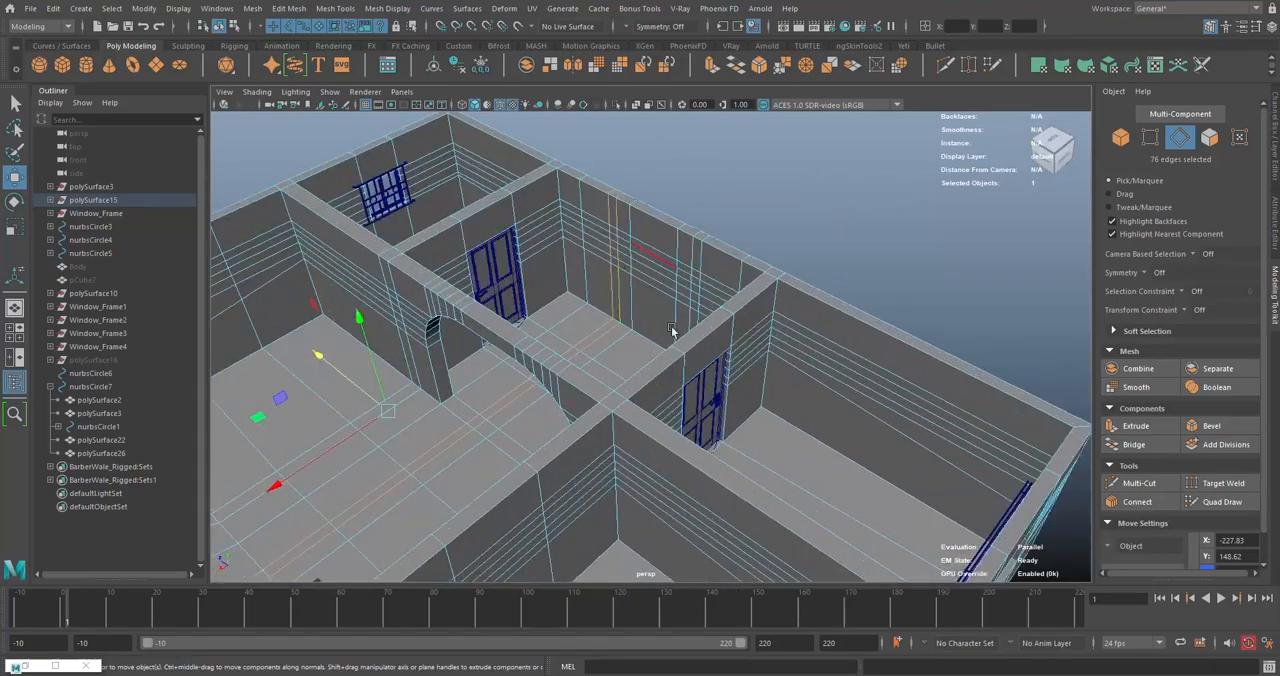
pyautogui.keyDown('alt'); pyautogui.moveTo(604, 261); pyautogui.dragTo(641, 288); pyautogui.keyUp('alt')
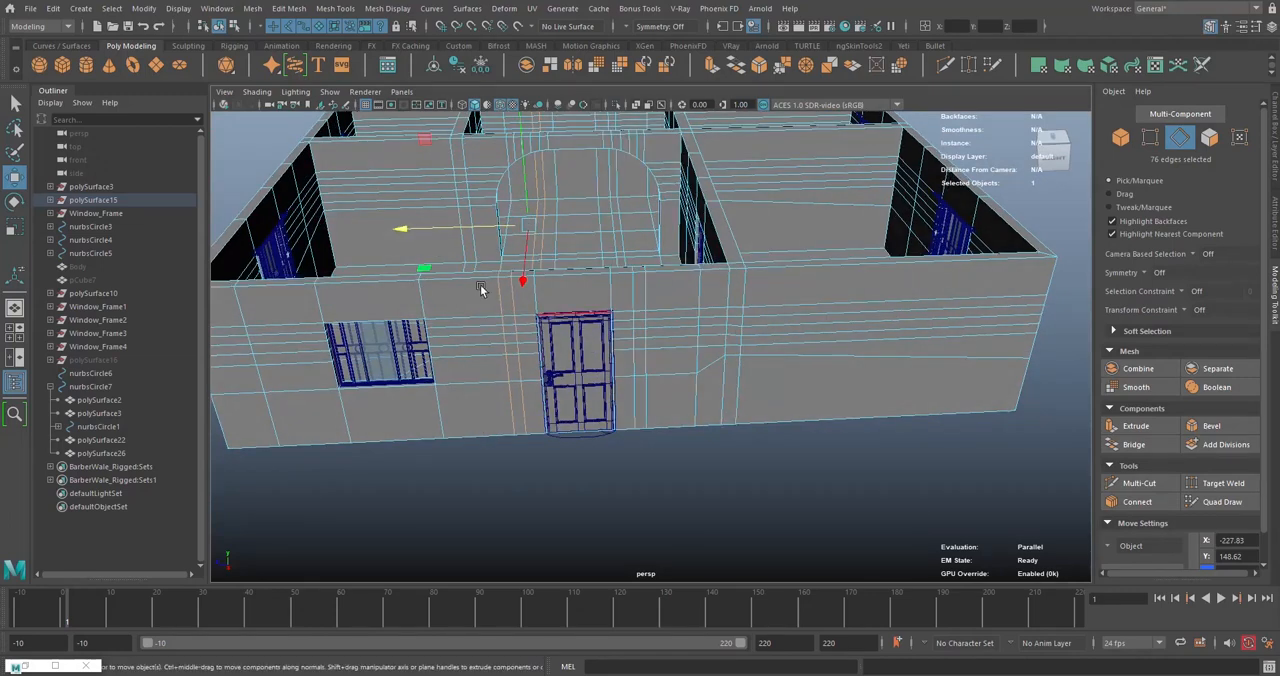
pyautogui.moveTo(488, 230); pyautogui.dragTo(486, 230)
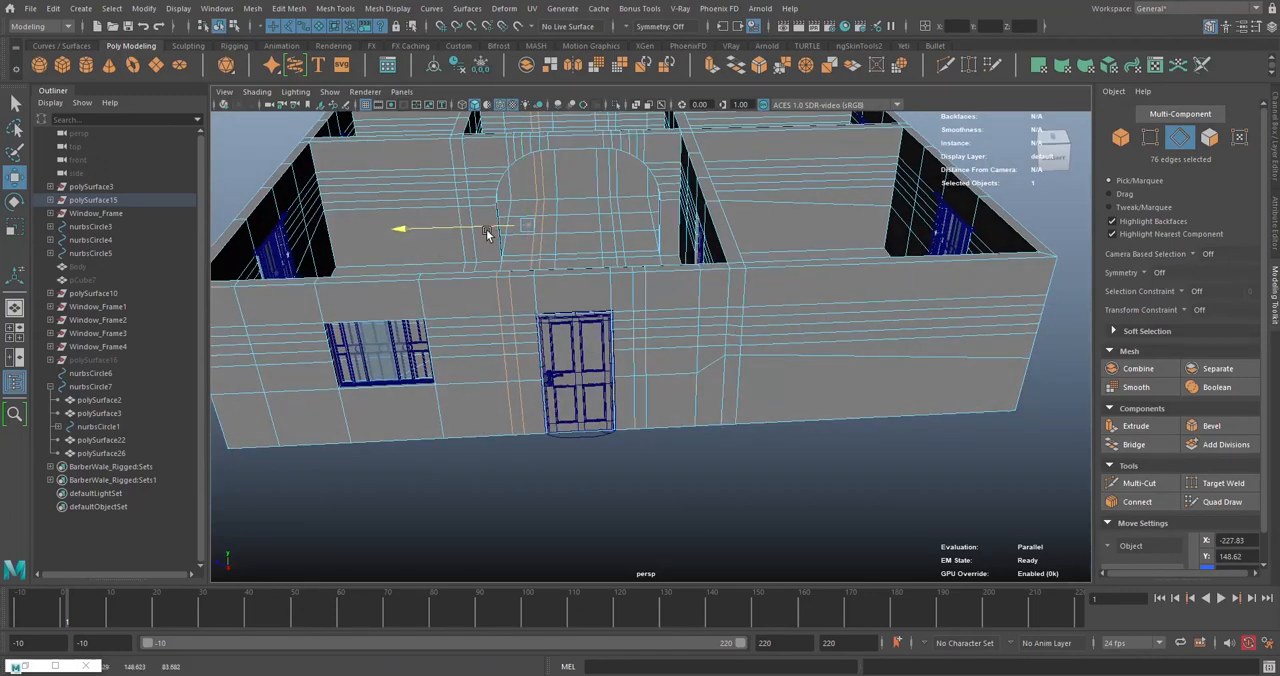
pyautogui.doubleClick(640, 305)
pyautogui.moveTo(545, 226); pyautogui.dragTo(485, 226)
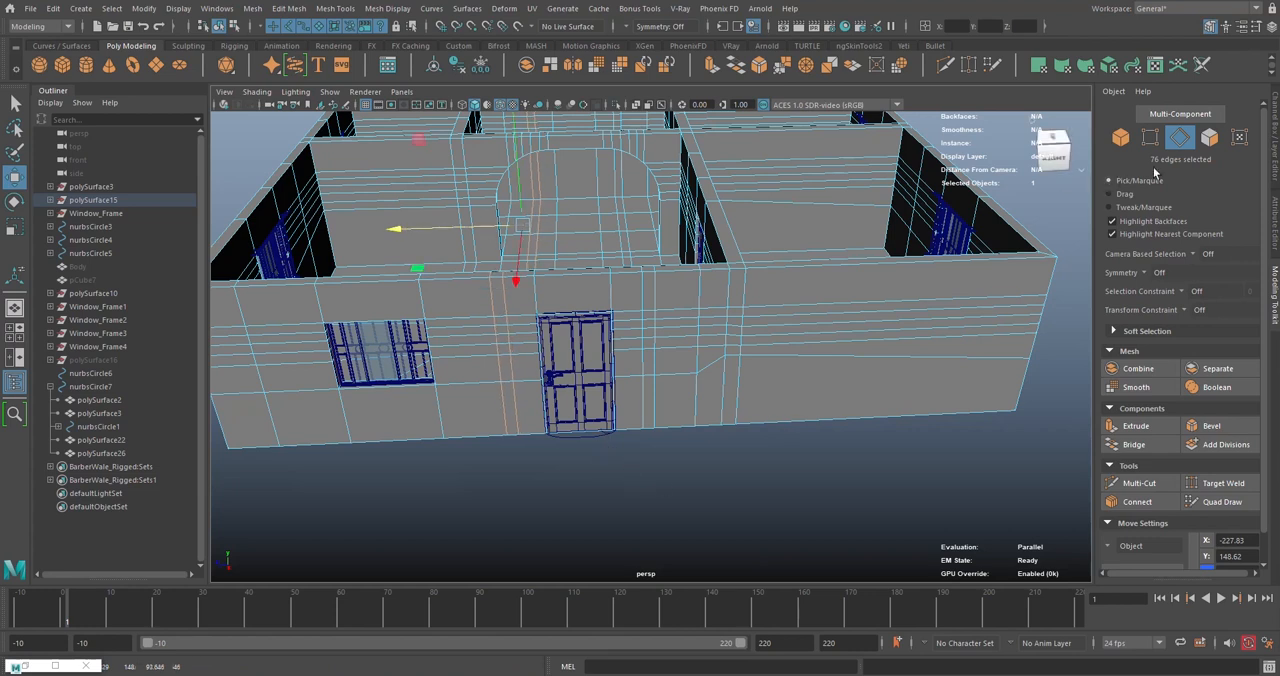
# - Extrude the 17 wall faces of the strips beside and above the door outward to about X 425.85 as an entrance frame
pyautogui.click(1206, 145)
pyautogui.doubleClick(648, 287)
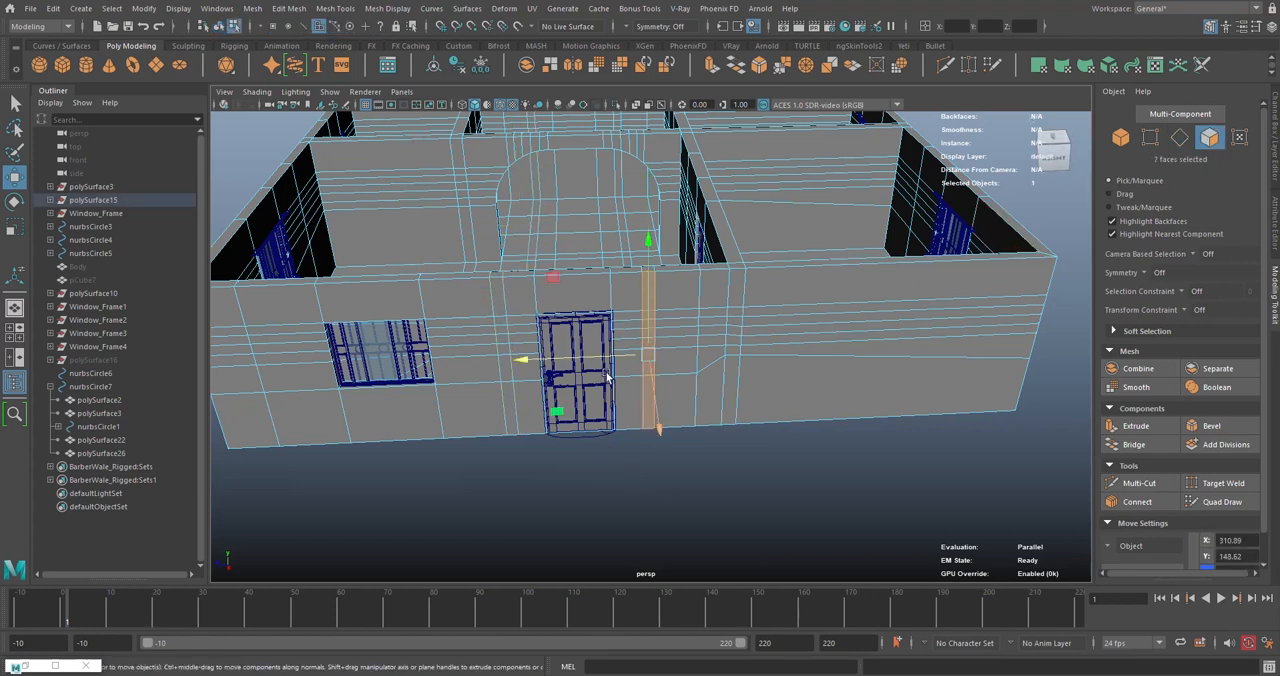
pyautogui.keyDown('shift'); pyautogui.click(500, 291); pyautogui.keyUp('shift')
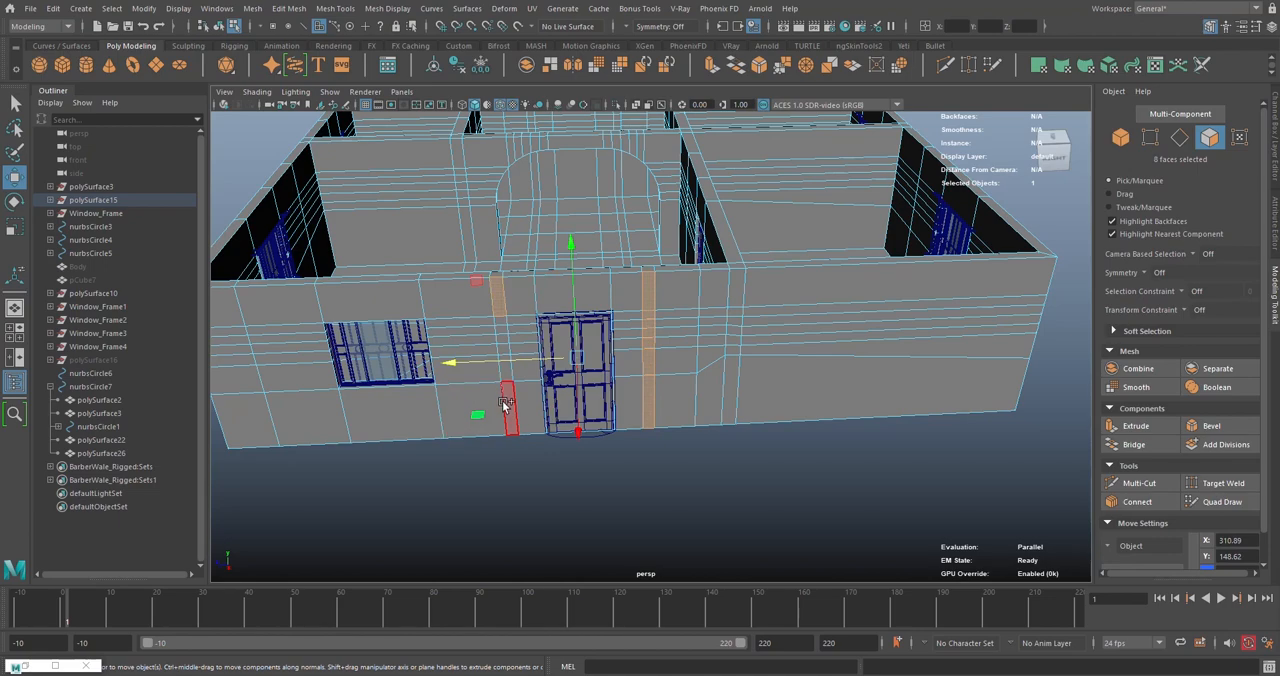
pyautogui.keyDown('shift'); pyautogui.click(614, 297); pyautogui.keyUp('shift')
pyautogui.keyDown('shift'); pyautogui.click(629, 288); pyautogui.keyUp('shift')
pyautogui.keyDown('alt'); pyautogui.moveTo(629, 288); pyautogui.dragTo(622, 318); pyautogui.keyUp('alt')
pyautogui.scroll(4, 612, 317)
pyautogui.moveTo(622, 318); pyautogui.dragTo(626, 317, button='middle')
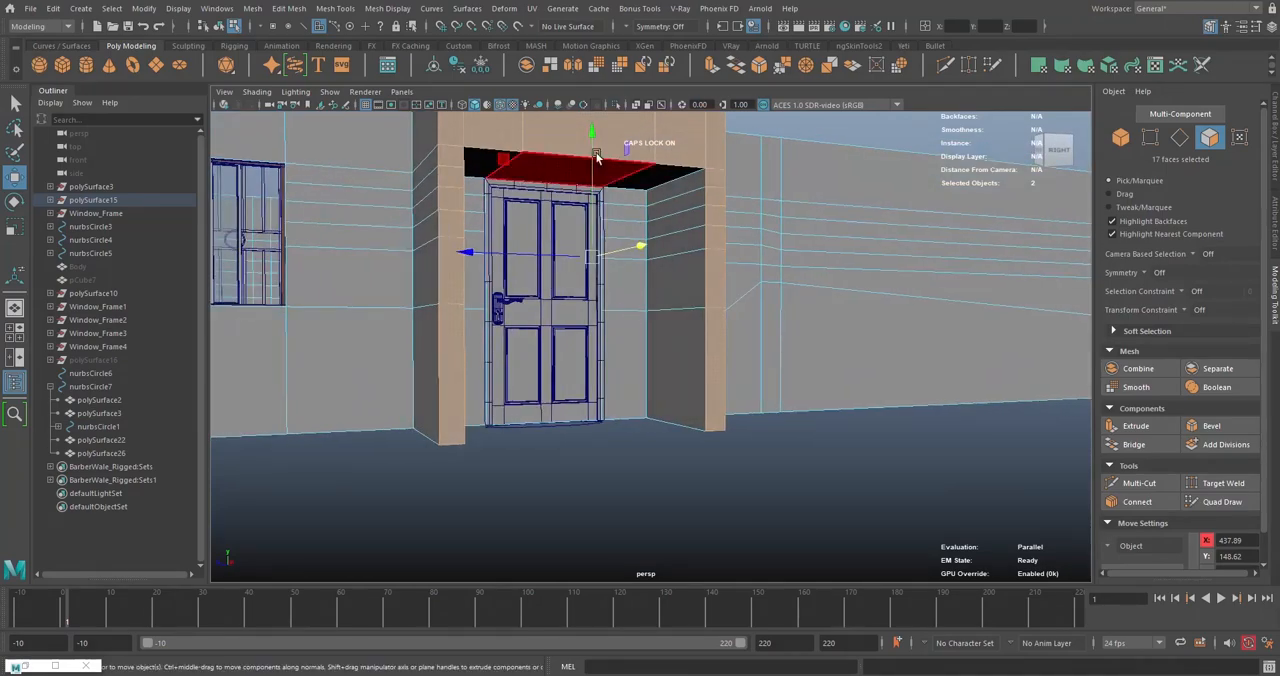
pyautogui.keyDown('alt'); pyautogui.moveTo(605, 125); pyautogui.dragTo(712, 285); pyautogui.keyUp('alt')
pyautogui.scroll(-3, 556, 293)
pyautogui.moveTo(731, 337); pyautogui.dragTo(778, 375)
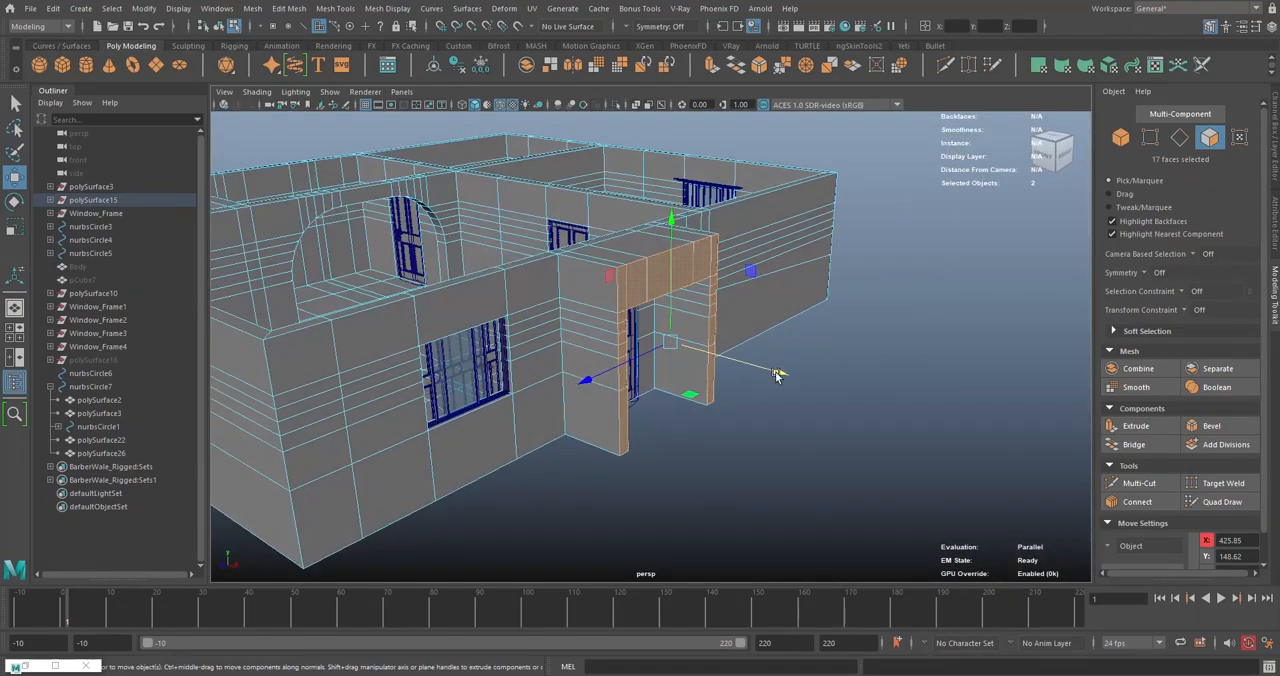
# - Return to object selection with nothing selected and save the scene
pyautogui.moveTo(732, 218); pyautogui.dragTo(806, 203, button='right')
pyautogui.click(920, 294)
pyautogui.hotkey('ctrl', 's')
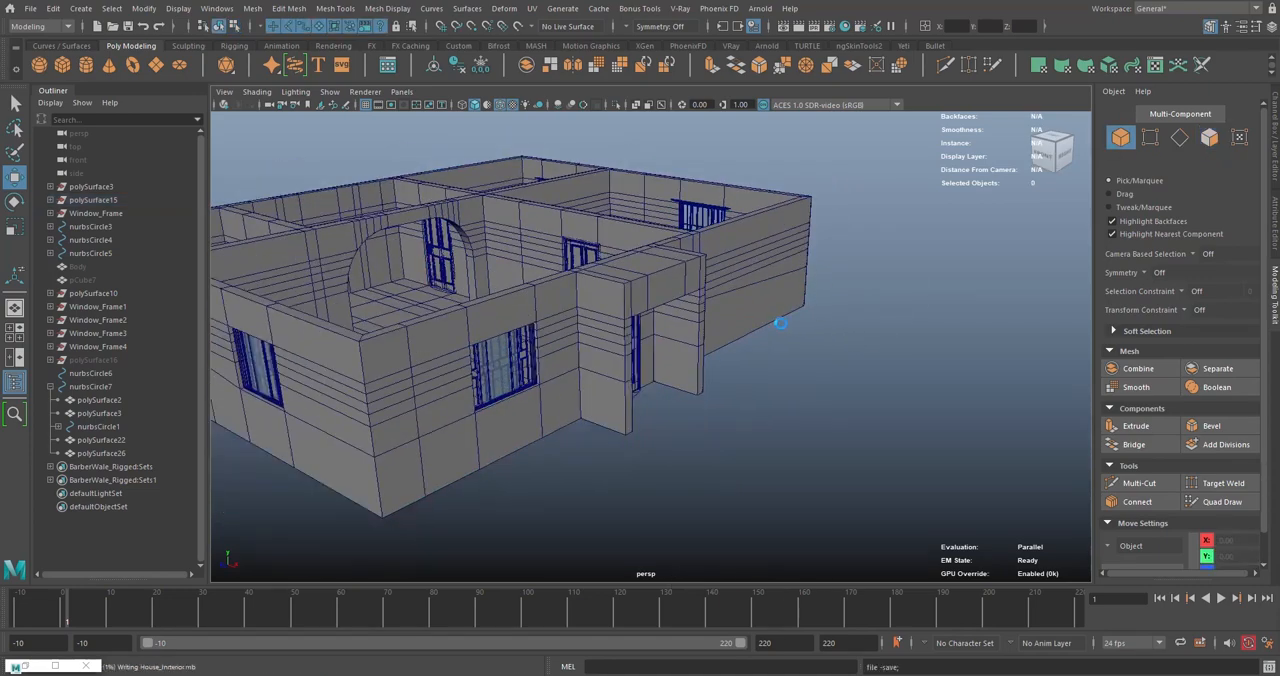
# - Duplicate Window_Frame3 off its wall and rotate the copy to 270 degrees about Y
pyautogui.scroll(-2, 647, 261)
pyautogui.keyDown('alt'); pyautogui.moveTo(647, 261); pyautogui.dragTo(701, 305); pyautogui.keyUp('alt')
pyautogui.scroll(4, 701, 305)
pyautogui.keyDown('alt'); pyautogui.moveTo(701, 305); pyautogui.dragTo(649, 274, button='middle'); pyautogui.keyUp('alt')
pyautogui.scroll(2, 649, 275)
pyautogui.scroll(-4, 649, 276)
pyautogui.keyDown('alt'); pyautogui.moveTo(532, 279); pyautogui.dragTo(282, 297); pyautogui.keyUp('alt')
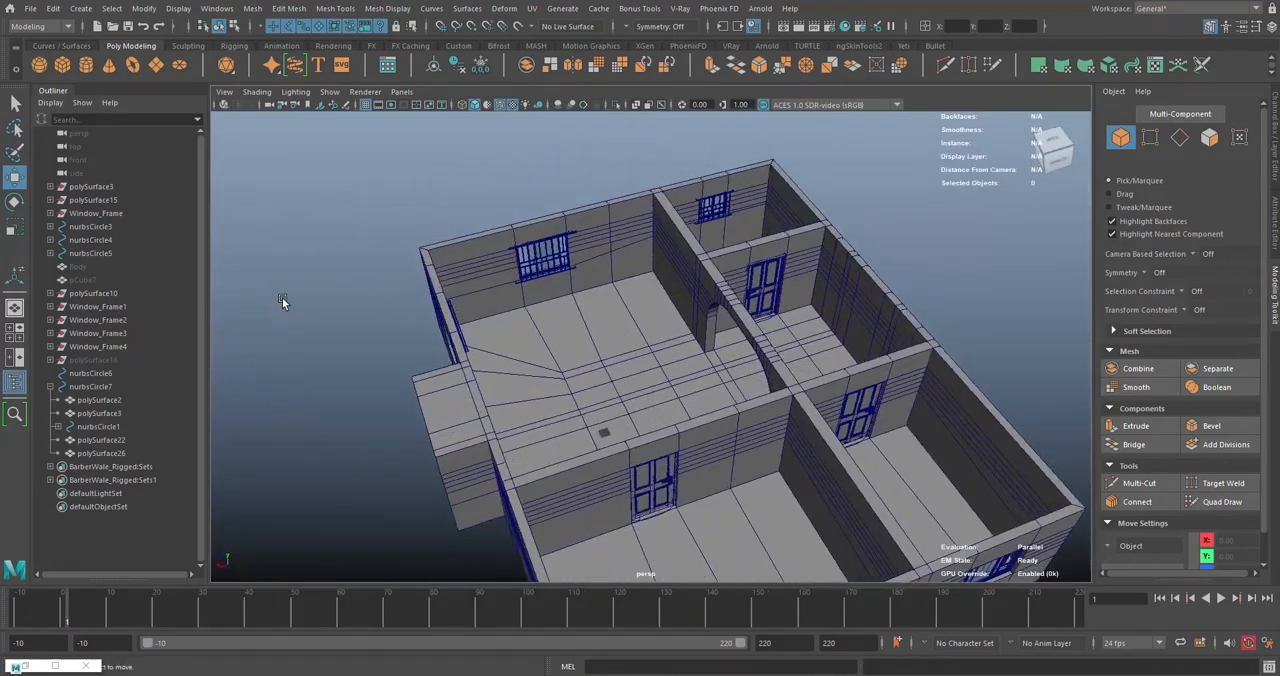
pyautogui.click(86, 347)
pyautogui.click(88, 334)
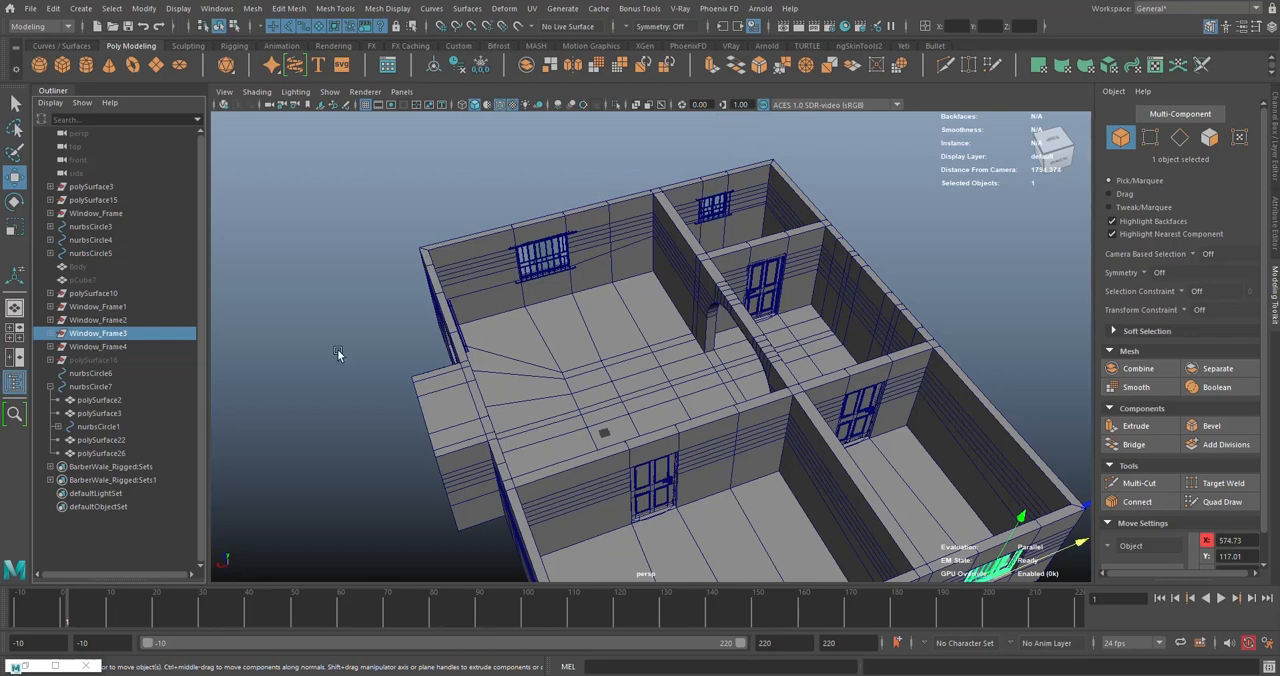
pyautogui.press('f')
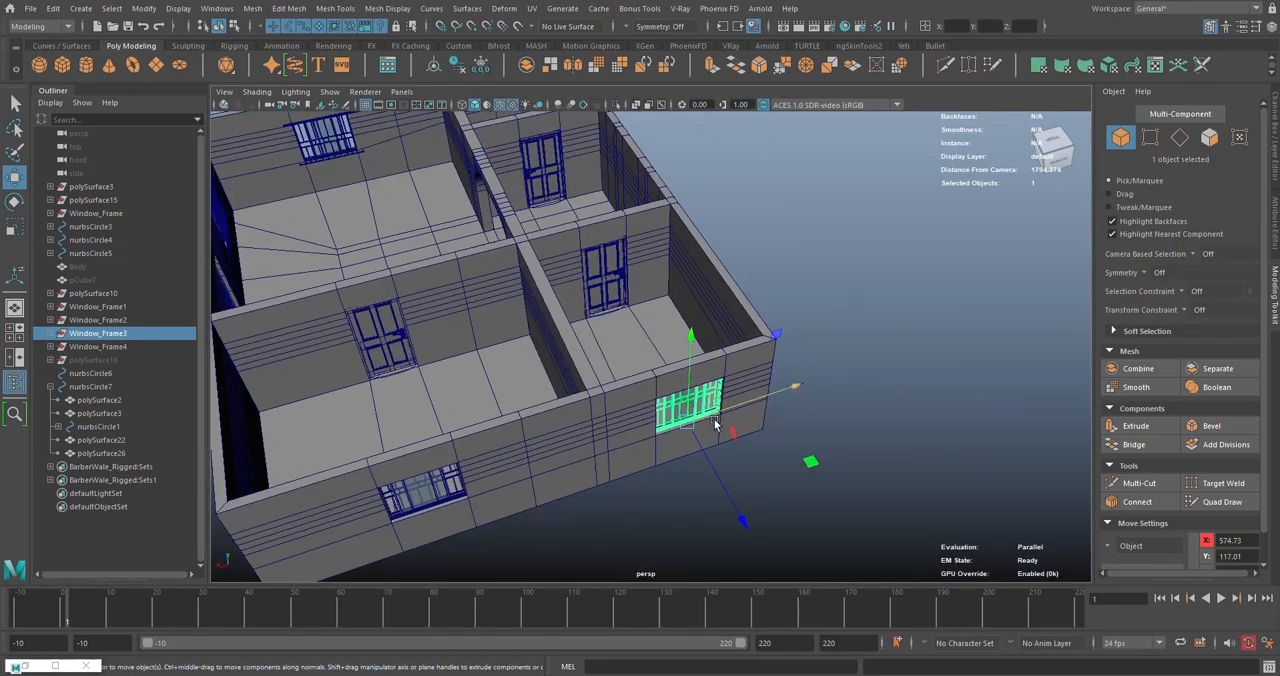
pyautogui.hotkey('ctrl', 'd')
pyautogui.moveTo(812, 464); pyautogui.dragTo(784, 380)
pyautogui.press('e')
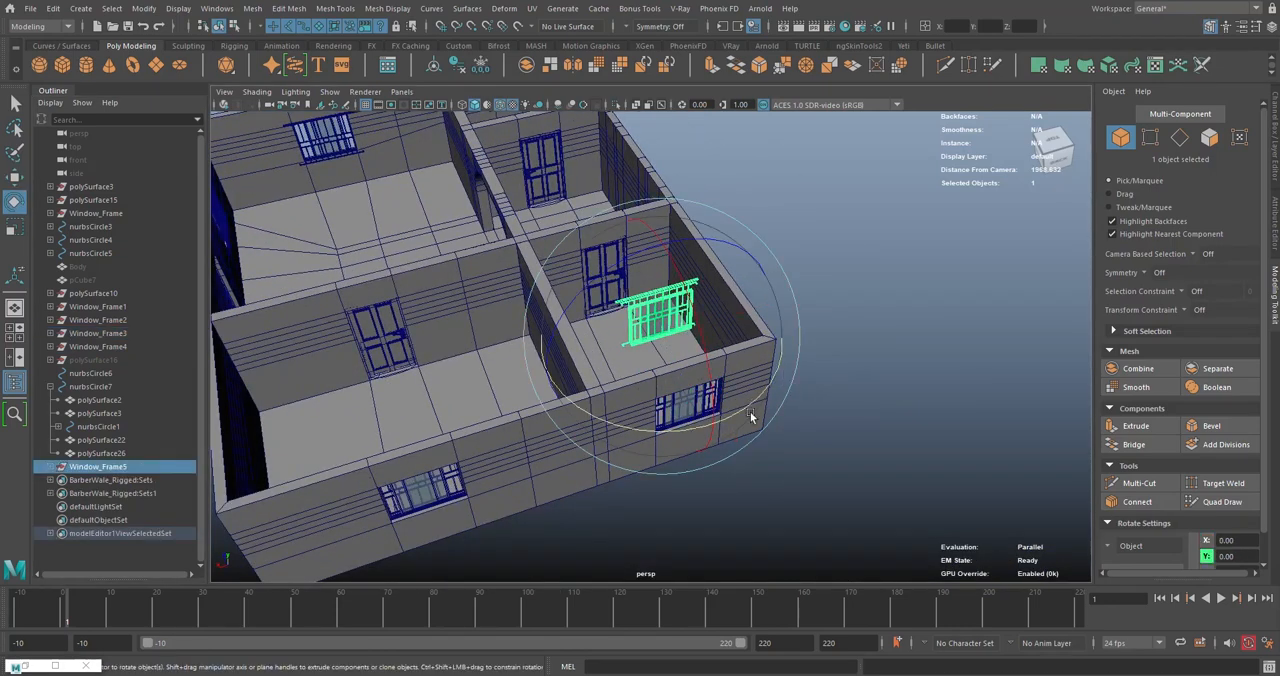
pyautogui.moveTo(727, 415); pyautogui.dragTo(802, 386)
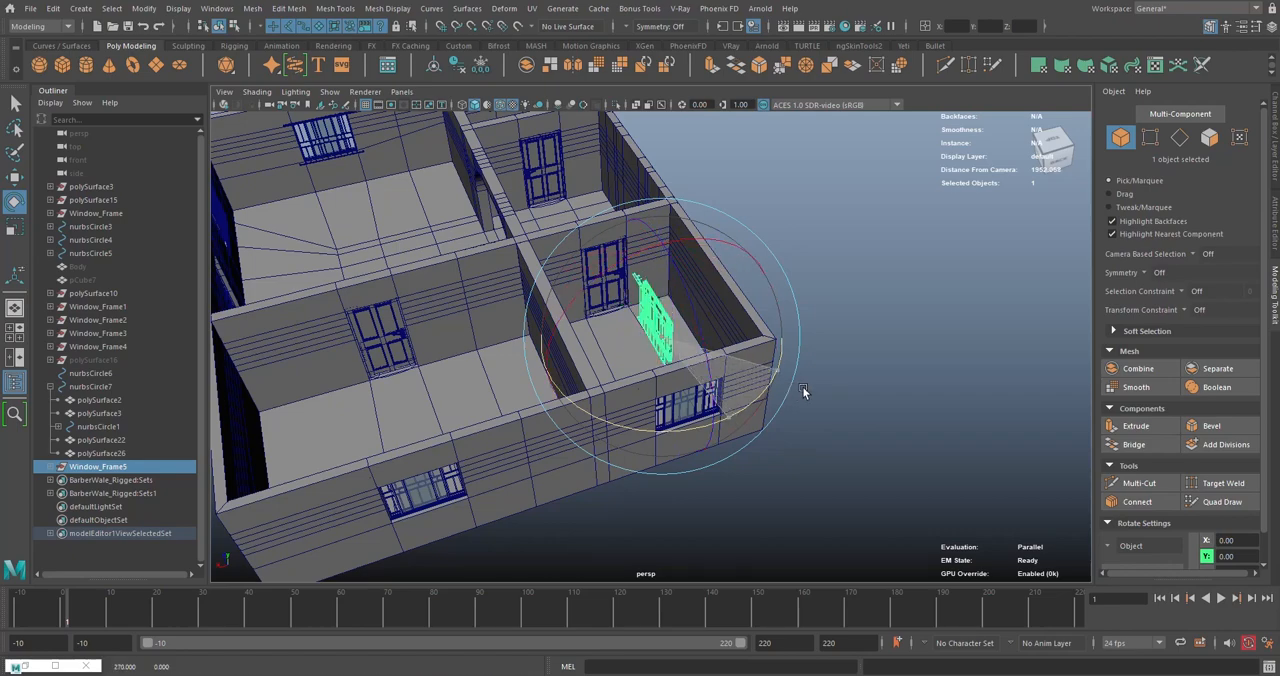
# - Move the copied window frame onto the windowless rear wall of the room between the two doors
pyautogui.press('w')
pyautogui.keyDown('alt'); pyautogui.moveTo(704, 354); pyautogui.dragTo(712, 440); pyautogui.keyUp('alt')
pyautogui.moveTo(725, 290); pyautogui.dragTo(738, 116)
pyautogui.keyDown('alt'); pyautogui.moveTo(738, 116); pyautogui.dragTo(766, 289); pyautogui.keyUp('alt')
pyautogui.scroll(5, 766, 289)
pyautogui.keyDown('alt'); pyautogui.moveTo(628, 262); pyautogui.dragTo(588, 292); pyautogui.keyUp('alt')
pyautogui.scroll(4, 635, 322)
pyautogui.keyDown('alt'); pyautogui.moveTo(645, 378); pyautogui.dragTo(668, 317); pyautogui.keyUp('alt')
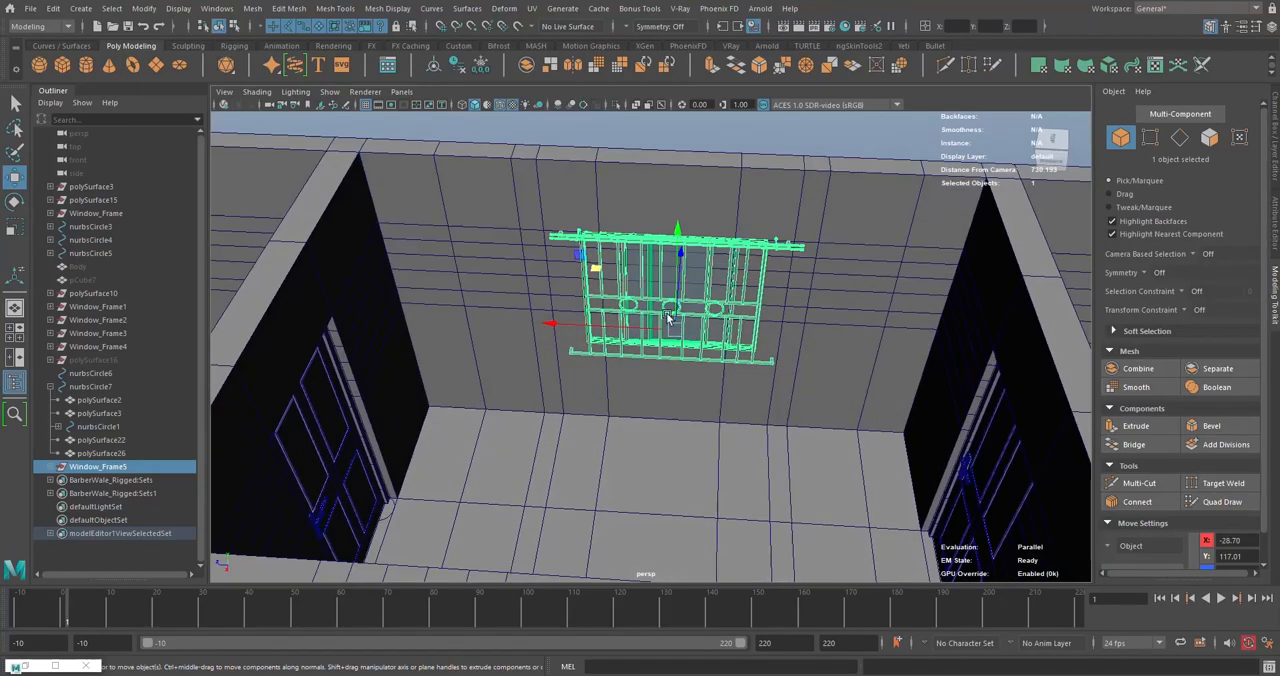
pyautogui.keyDown('alt'); pyautogui.moveTo(675, 299); pyautogui.dragTo(669, 327, button='middle'); pyautogui.keyUp('alt')
# - Move the 16 wall vertices near the copied window's left side along Z to about 48.44, in line with its frame edge
pyautogui.keyDown('alt'); pyautogui.moveTo(647, 318); pyautogui.dragTo(620, 247); pyautogui.keyUp('alt')
pyautogui.scroll(3, 643, 285)
pyautogui.rightClick(620, 247)
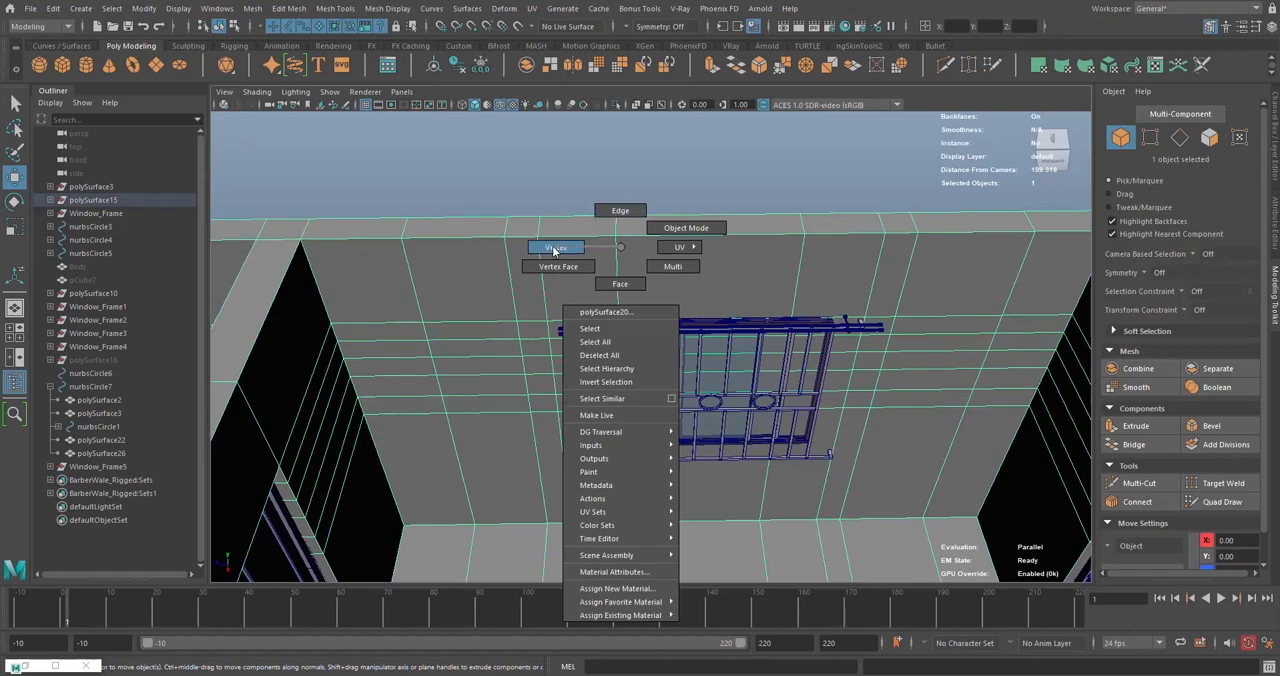
pyautogui.click(554, 248)
pyautogui.moveTo(592, 188); pyautogui.dragTo(631, 524)
pyautogui.keyDown('alt'); pyautogui.moveTo(747, 457); pyautogui.dragTo(682, 393, button='middle'); pyautogui.keyUp('alt')
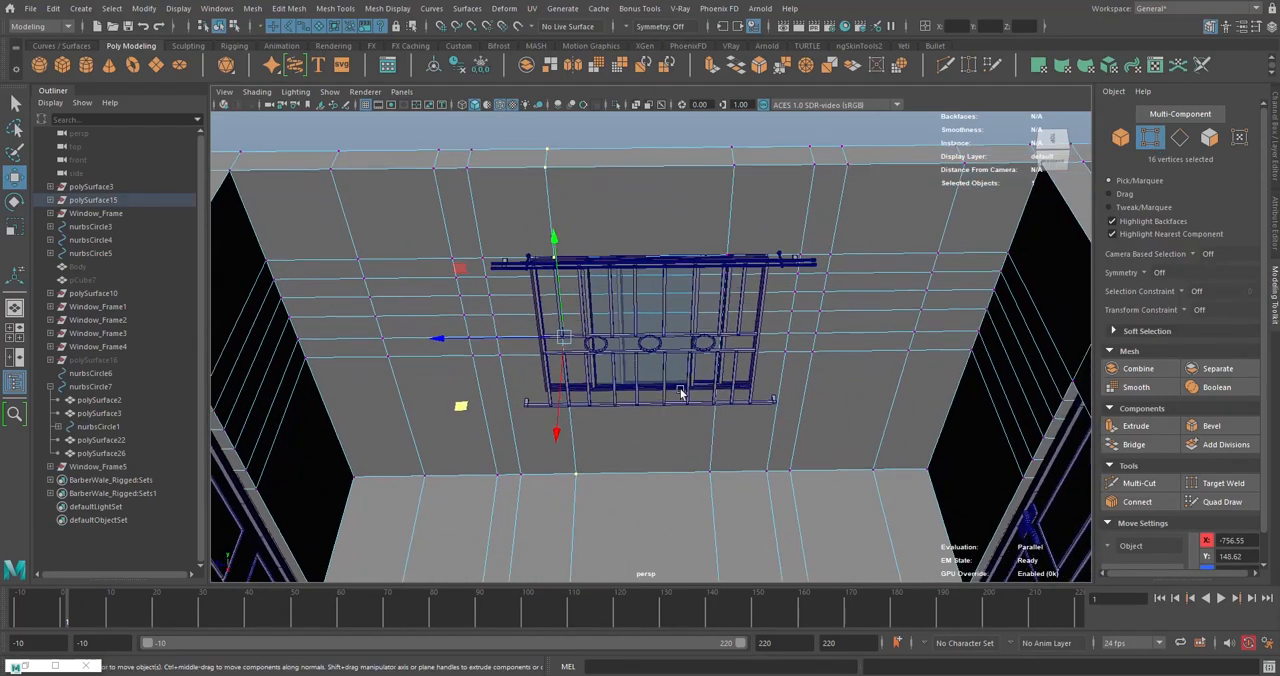
pyautogui.keyDown('alt'); pyautogui.moveTo(498, 333); pyautogui.dragTo(516, 400); pyautogui.keyUp('alt')
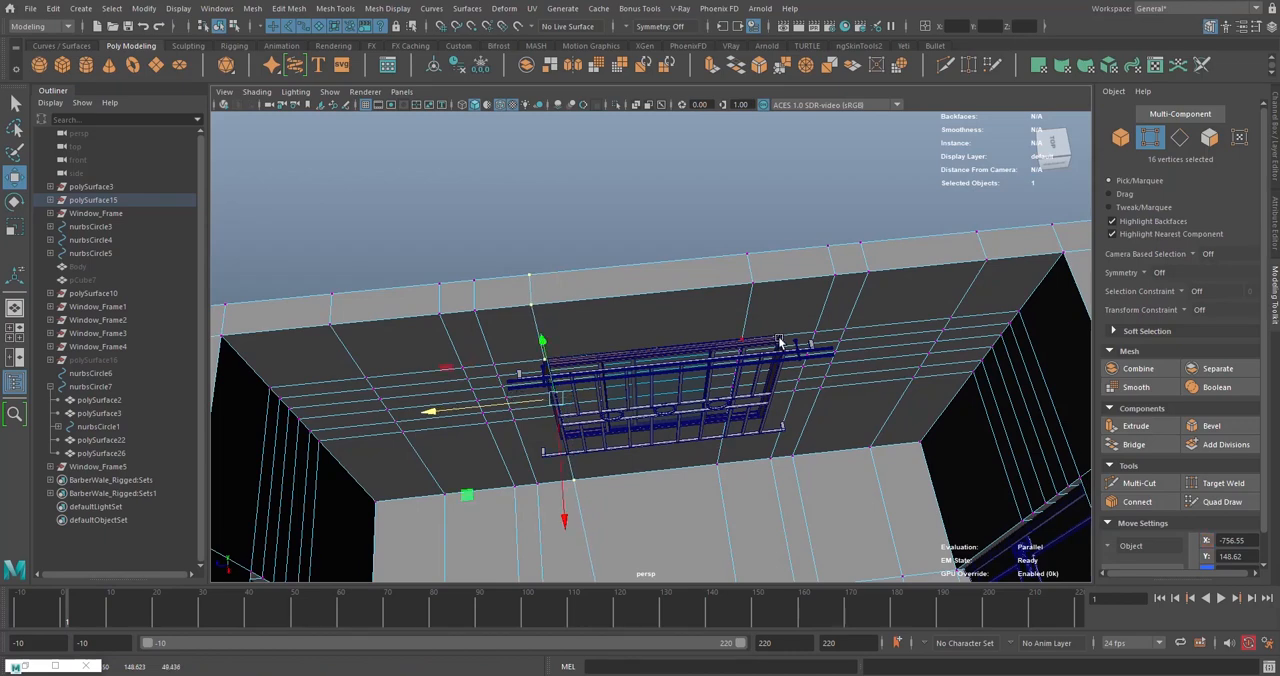
# - Move the 16 wall vertices near the copied window's right side along Z so they line up with that frame edge
pyautogui.keyDown('alt'); pyautogui.moveTo(779, 341); pyautogui.dragTo(700, 243); pyautogui.keyUp('alt')
pyautogui.moveTo(723, 527); pyautogui.dragTo(722, 525)
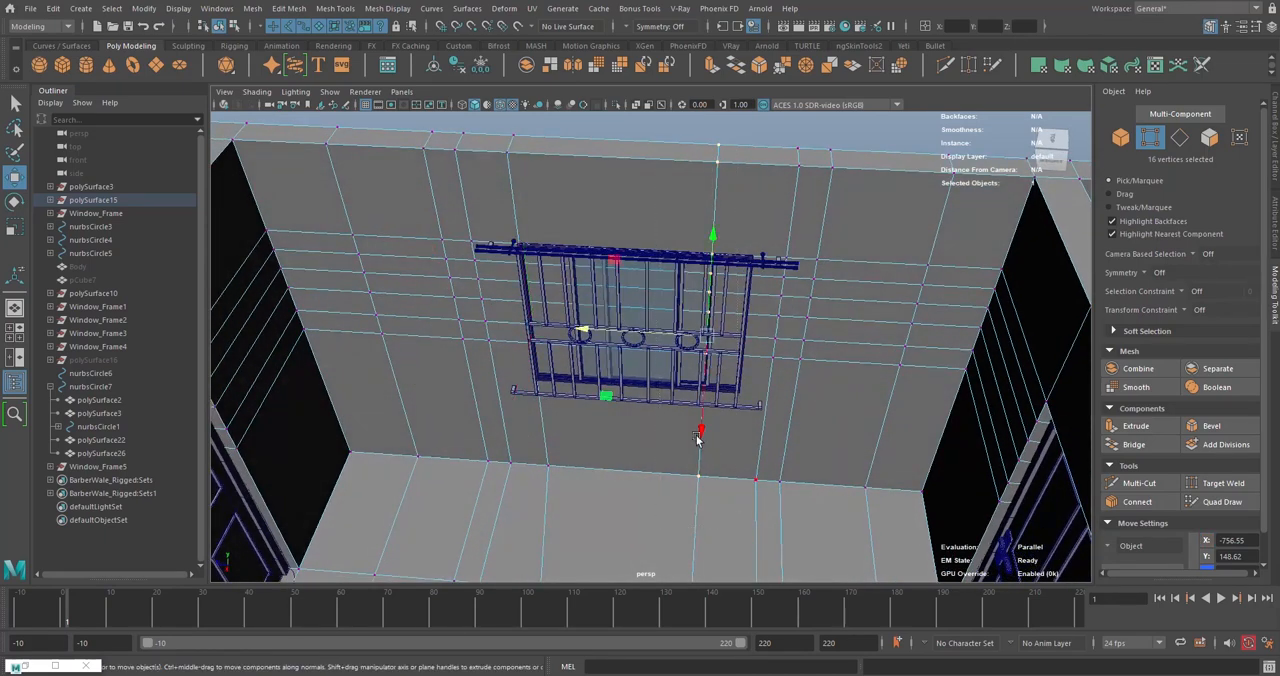
pyautogui.moveTo(640, 334); pyautogui.dragTo(669, 334)
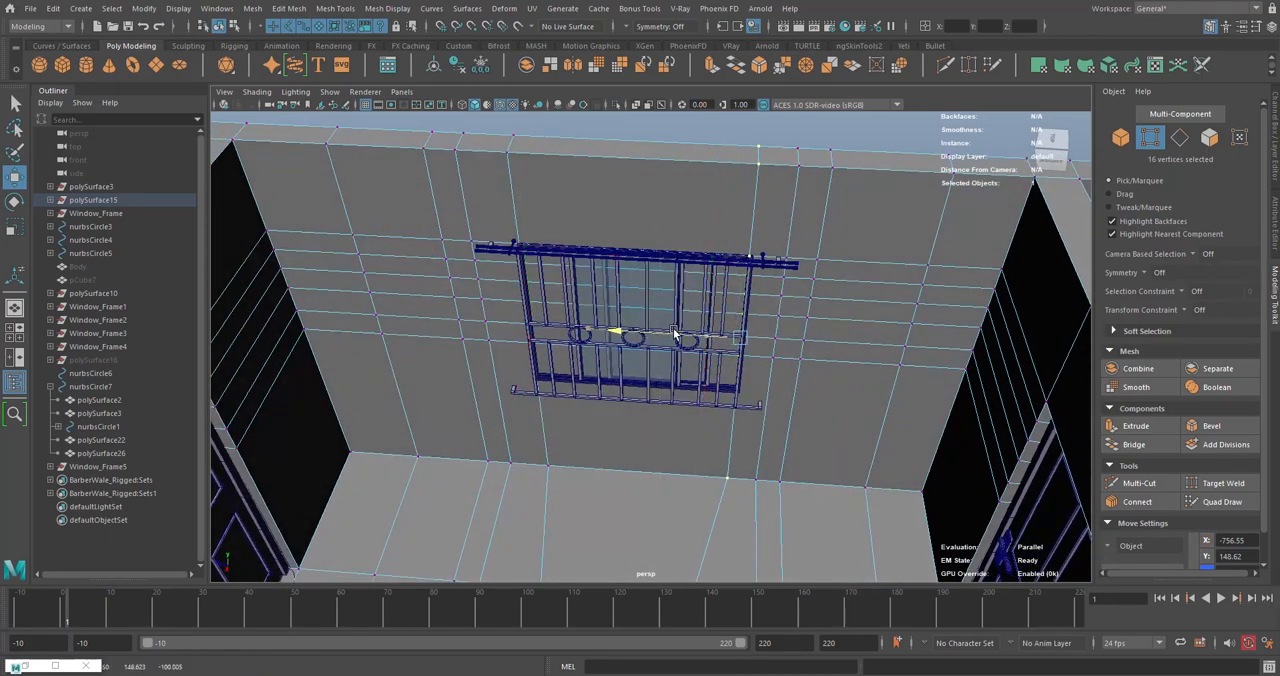
pyautogui.keyDown('alt'); pyautogui.moveTo(754, 325); pyautogui.dragTo(673, 351); pyautogui.keyUp('alt')
pyautogui.moveTo(673, 351)
pyautogui.keyDown('alt'); pyautogui.mouseDown(button='middle')
pyautogui.moveTo(689, 337)
pyautogui.moveTo(680, 347)
pyautogui.mouseUp(button='middle'); pyautogui.keyUp('alt')
pyautogui.scroll(2, 687, 343)
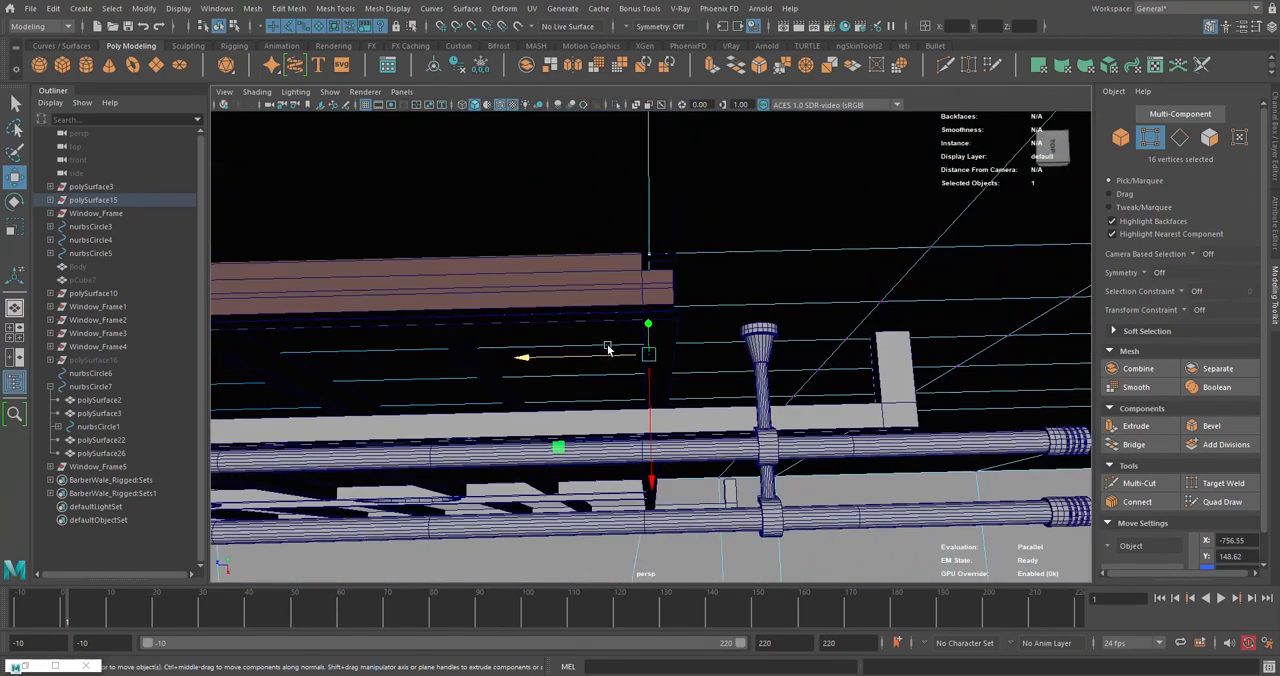
pyautogui.moveTo(609, 356); pyautogui.dragTo(646, 281)
pyautogui.scroll(2, 718, 336)
# - Select the seven edges of the lowest horizontal edge row on the inner side of the wall behind the copied window
pyautogui.click(1209, 137)
pyautogui.click(498, 261)
pyautogui.click(1180, 138)
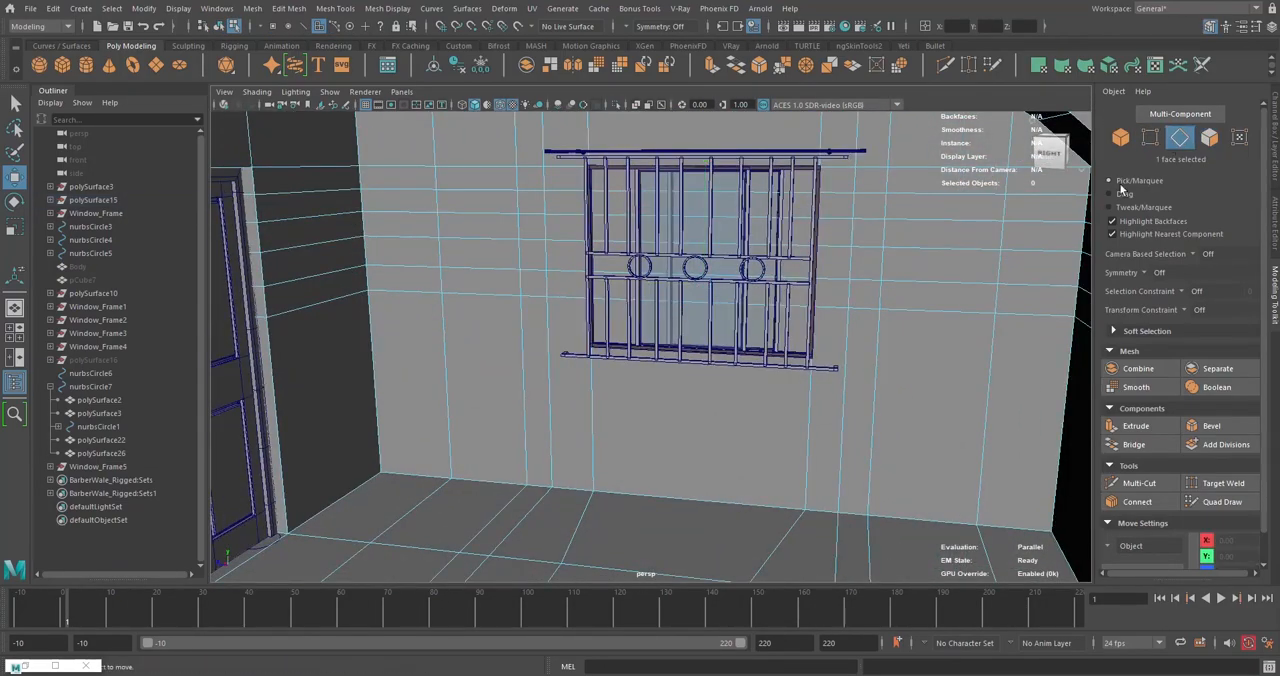
pyautogui.keyDown('alt'); pyautogui.moveTo(925, 303); pyautogui.dragTo(852, 306); pyautogui.keyUp('alt')
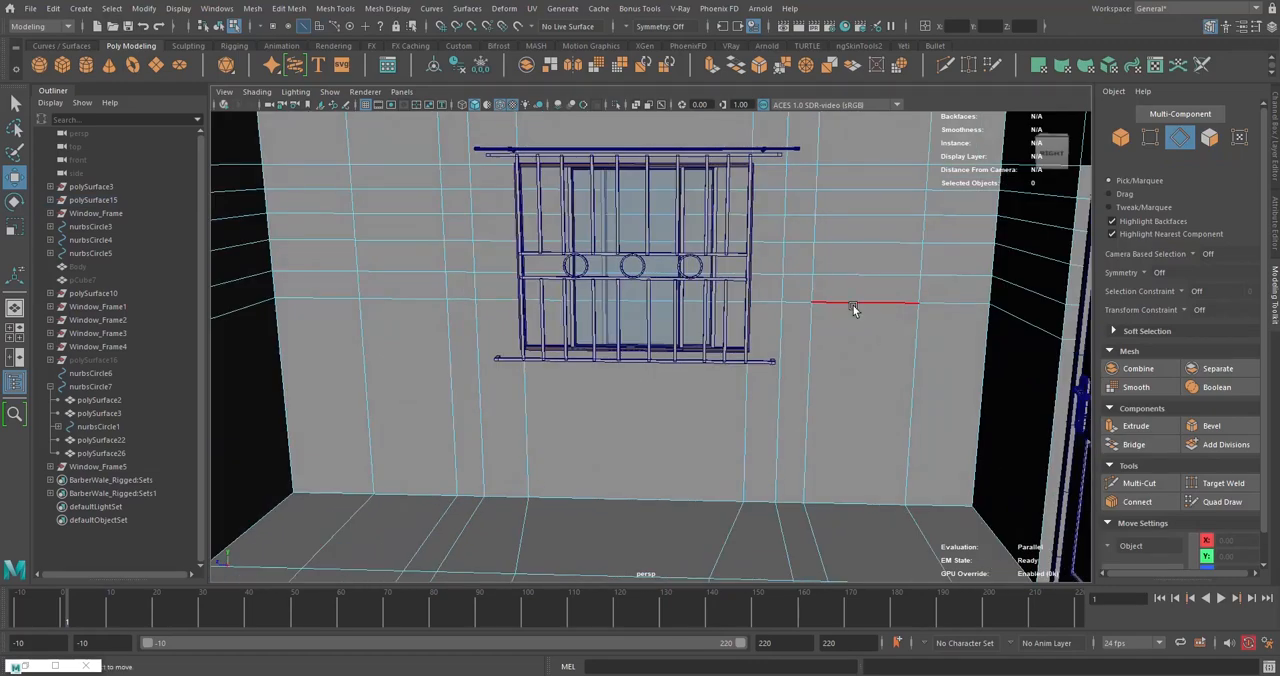
pyautogui.click(852, 306)
pyautogui.keyDown('shift'); pyautogui.doubleClick(393, 298); pyautogui.keyUp('shift')
pyautogui.keyDown('alt'); pyautogui.moveTo(393, 298); pyautogui.dragTo(671, 354); pyautogui.keyUp('alt')
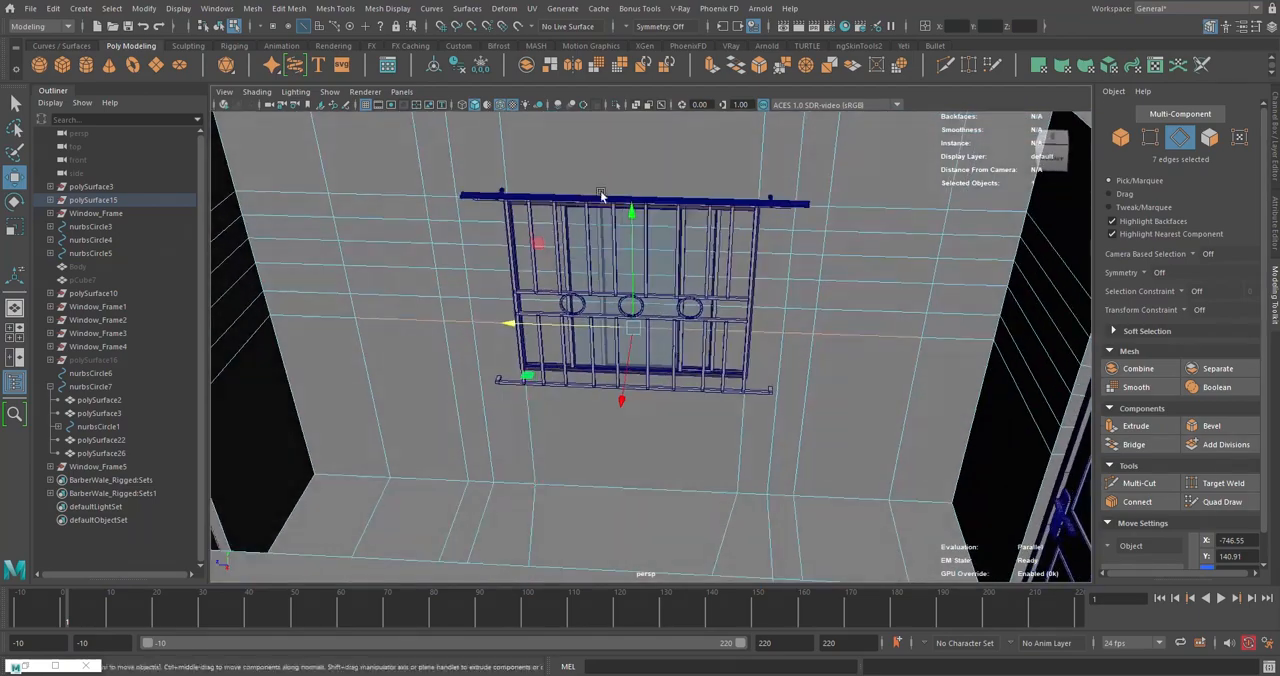
# - Add the matching lowest horizontal edge row on the wall's outer side to the selection, making 14 edges
pyautogui.click(470, 104)
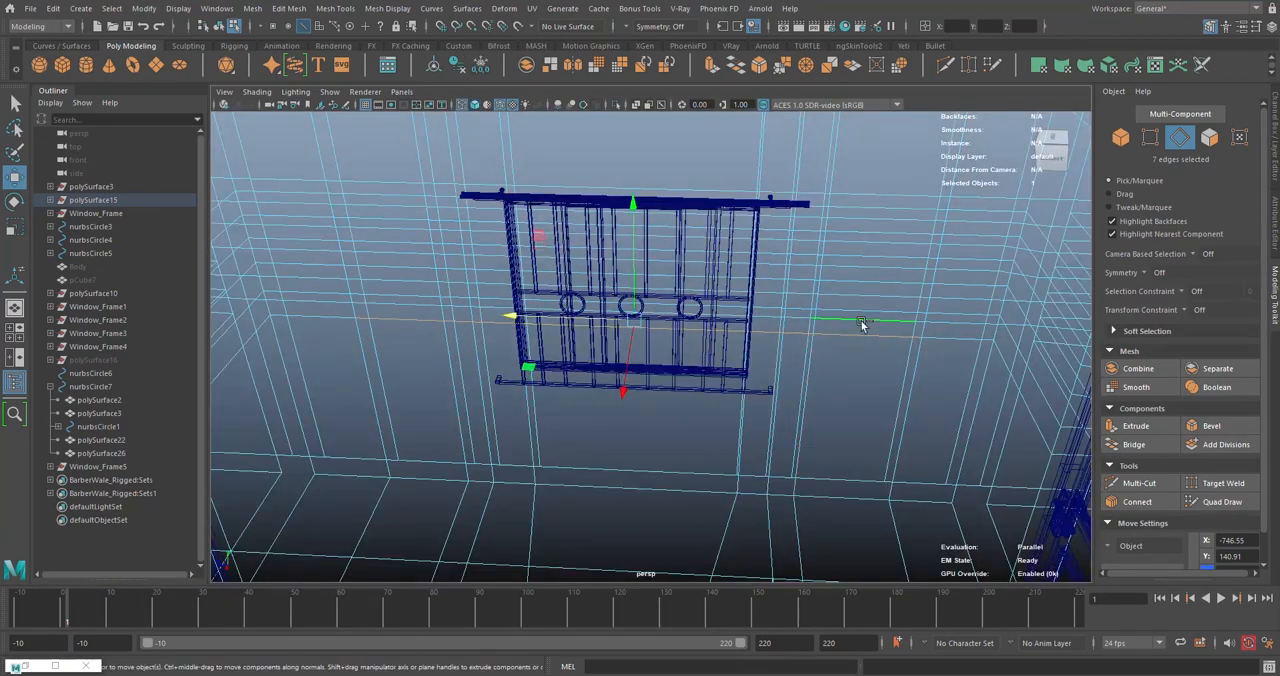
pyautogui.keyDown('shift'); pyautogui.click(862, 325); pyautogui.keyUp('shift')
pyautogui.keyDown('alt'); pyautogui.moveTo(862, 325); pyautogui.dragTo(635, 338); pyautogui.keyUp('alt')
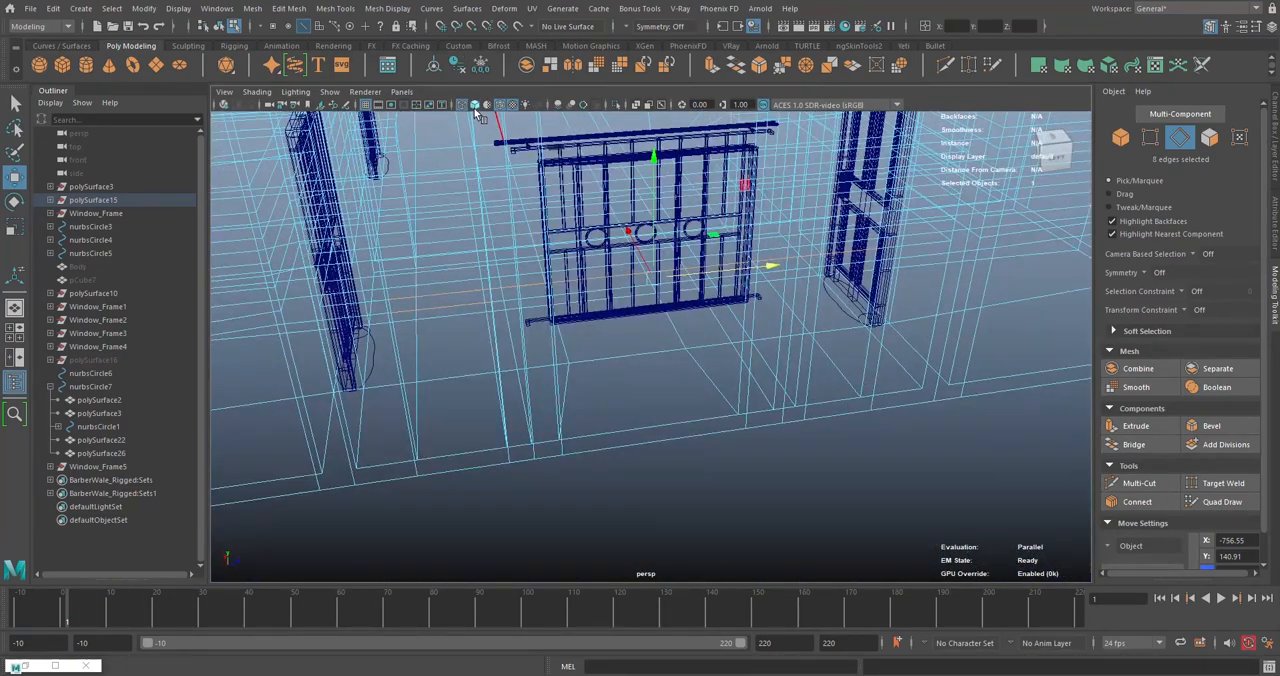
pyautogui.click(474, 105)
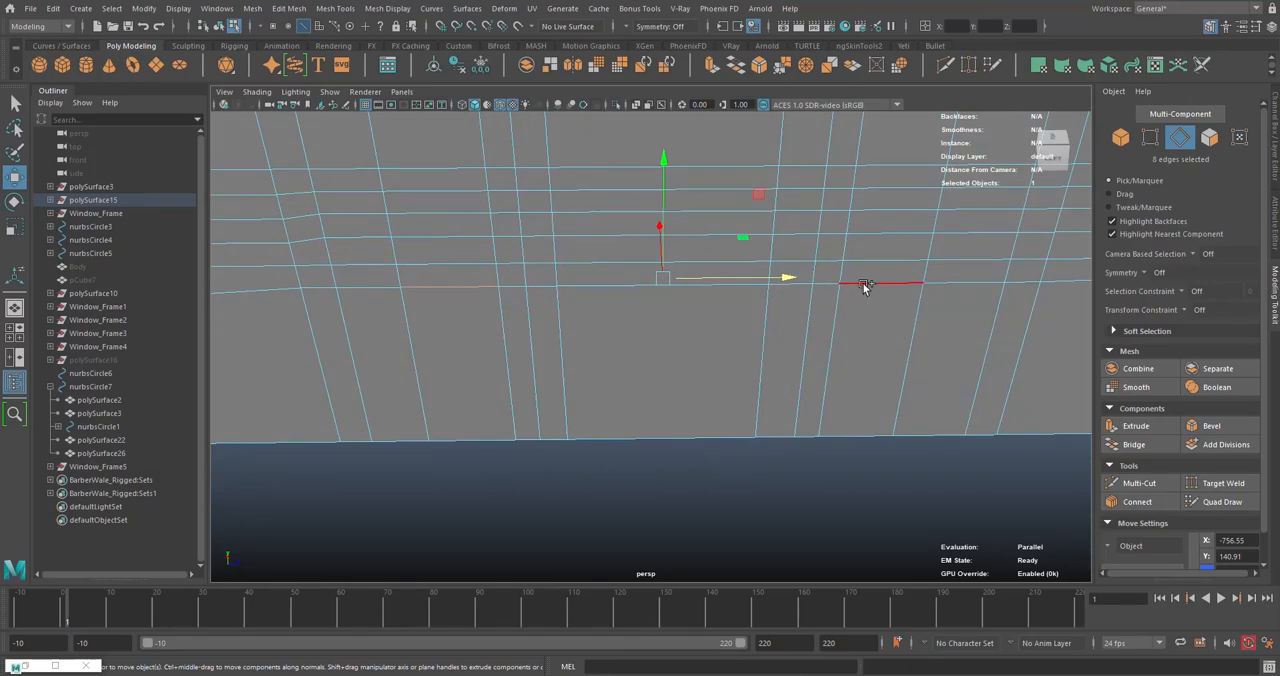
pyautogui.keyDown('alt'); pyautogui.moveTo(720, 310); pyautogui.dragTo(877, 297); pyautogui.keyUp('alt')
pyautogui.keyDown('alt'); pyautogui.moveTo(655, 305); pyautogui.dragTo(601, 227); pyautogui.keyUp('alt')
pyautogui.moveTo(631, 184); pyautogui.dragTo(635, 252)
pyautogui.hotkey('ctrl', 'z')
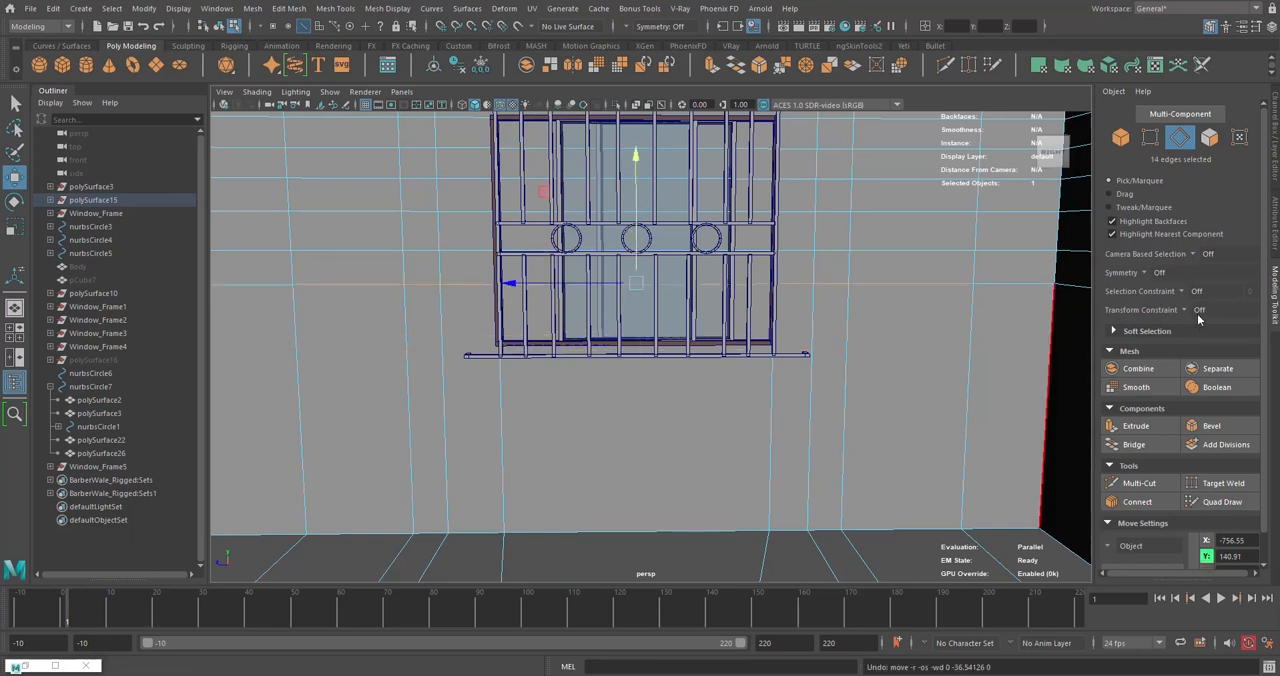
# - Slide the 14 edges down to Y 108.65 at the window's lower edge using the Edge transform constraint, and switch the constraint back off
pyautogui.click(1187, 311)
pyautogui.click(1202, 328)
pyautogui.keyDown('alt'); pyautogui.moveTo(589, 240); pyautogui.dragTo(583, 256, button='middle'); pyautogui.keyUp('alt')
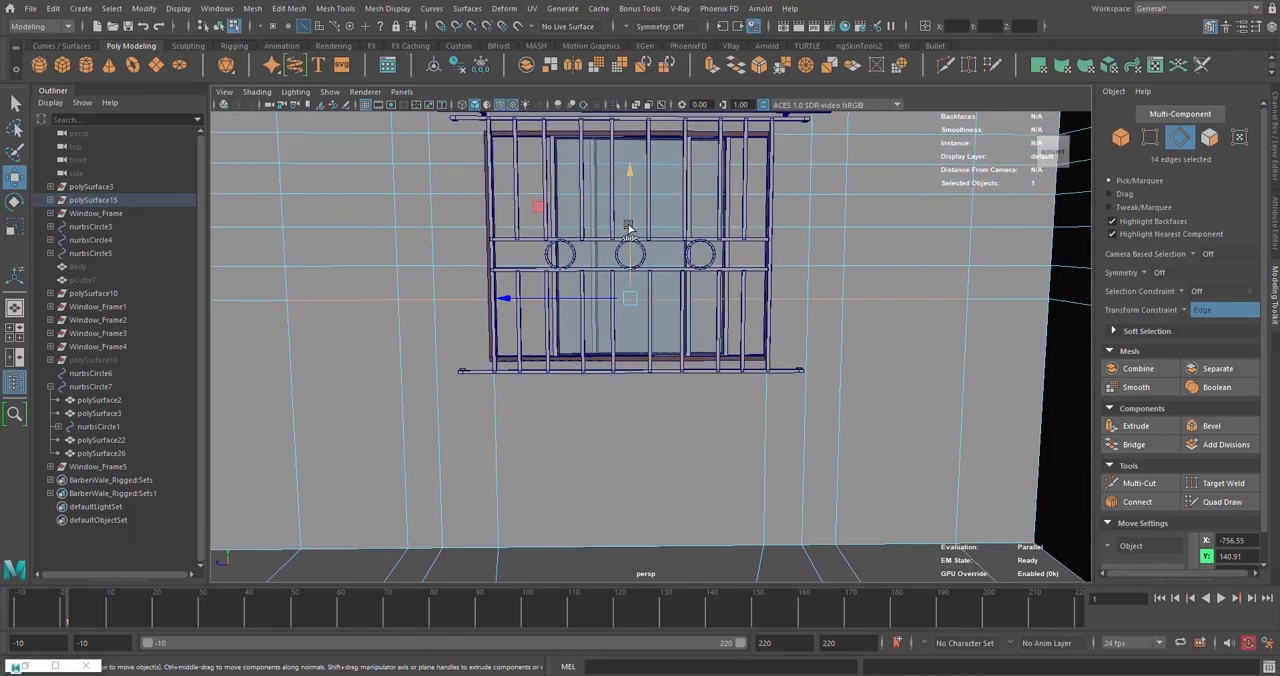
pyautogui.moveTo(631, 227); pyautogui.dragTo(691, 329)
pyautogui.scroll(3, 691, 329)
pyautogui.keyDown('alt'); pyautogui.moveTo(691, 329); pyautogui.dragTo(697, 291, button='middle'); pyautogui.keyUp('alt')
pyautogui.scroll(3, 660, 296)
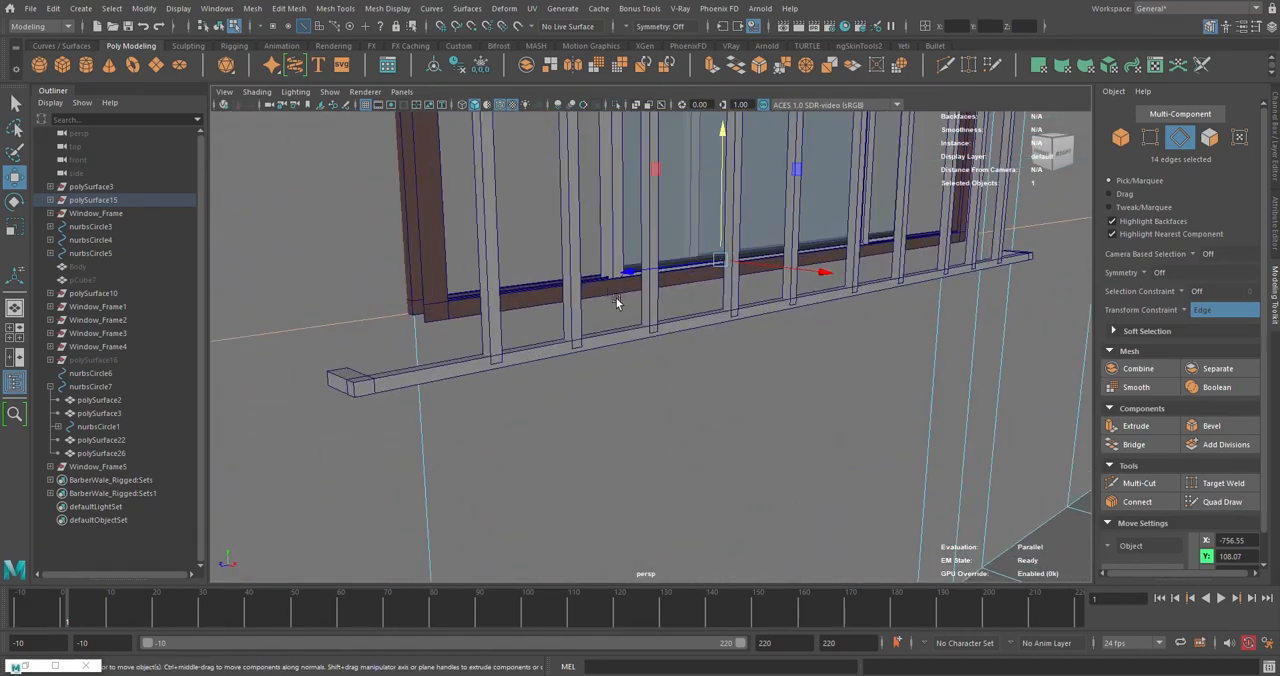
pyautogui.keyDown('alt'); pyautogui.moveTo(620, 300); pyautogui.dragTo(694, 300); pyautogui.keyUp('alt')
pyautogui.scroll(-5, 771, 317)
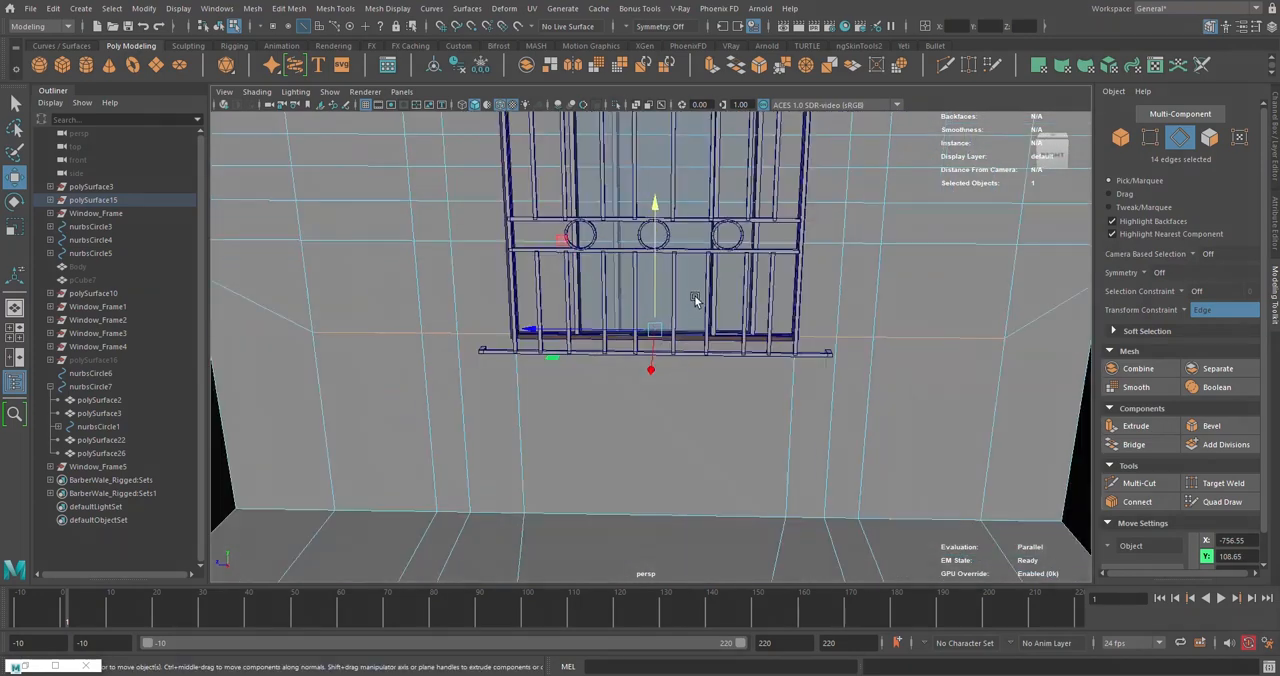
pyautogui.click(1190, 311)
pyautogui.click(1199, 321)
pyautogui.click(1209, 138)
pyautogui.click(750, 240)
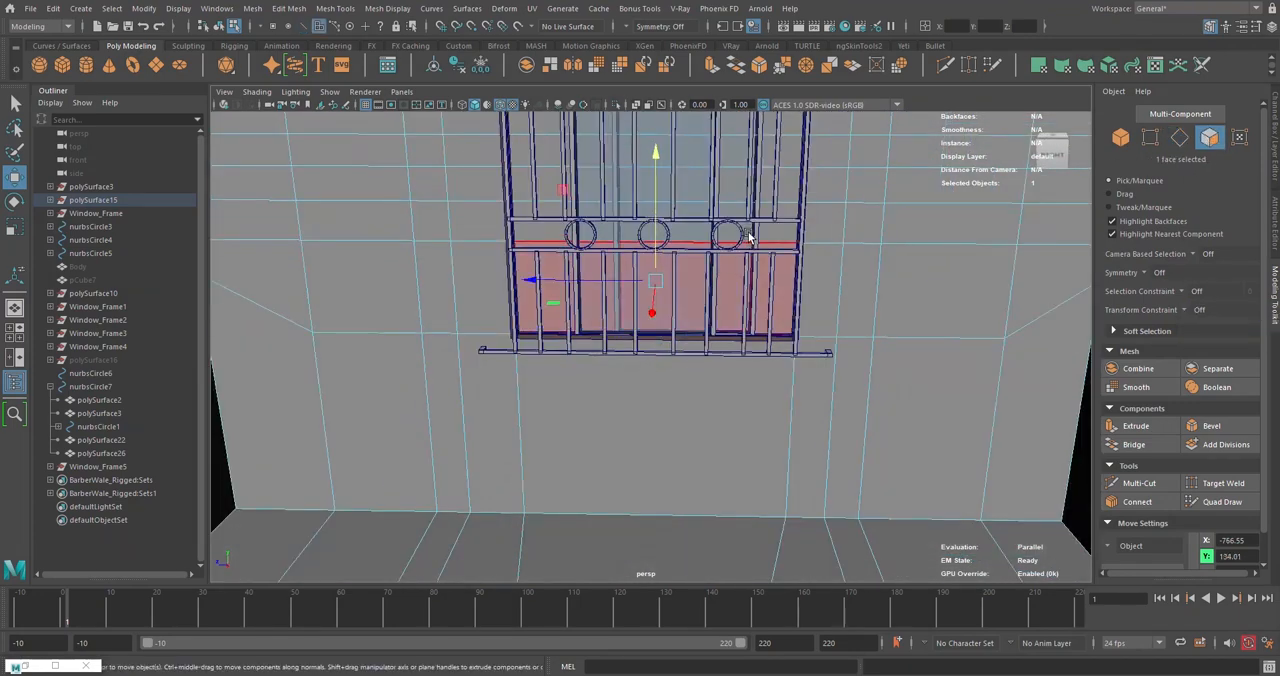
pyautogui.scroll(-4, 748, 243)
pyautogui.keyDown('alt'); pyautogui.moveTo(748, 260); pyautogui.dragTo(603, 280); pyautogui.keyUp('alt')
pyautogui.click(713, 314)
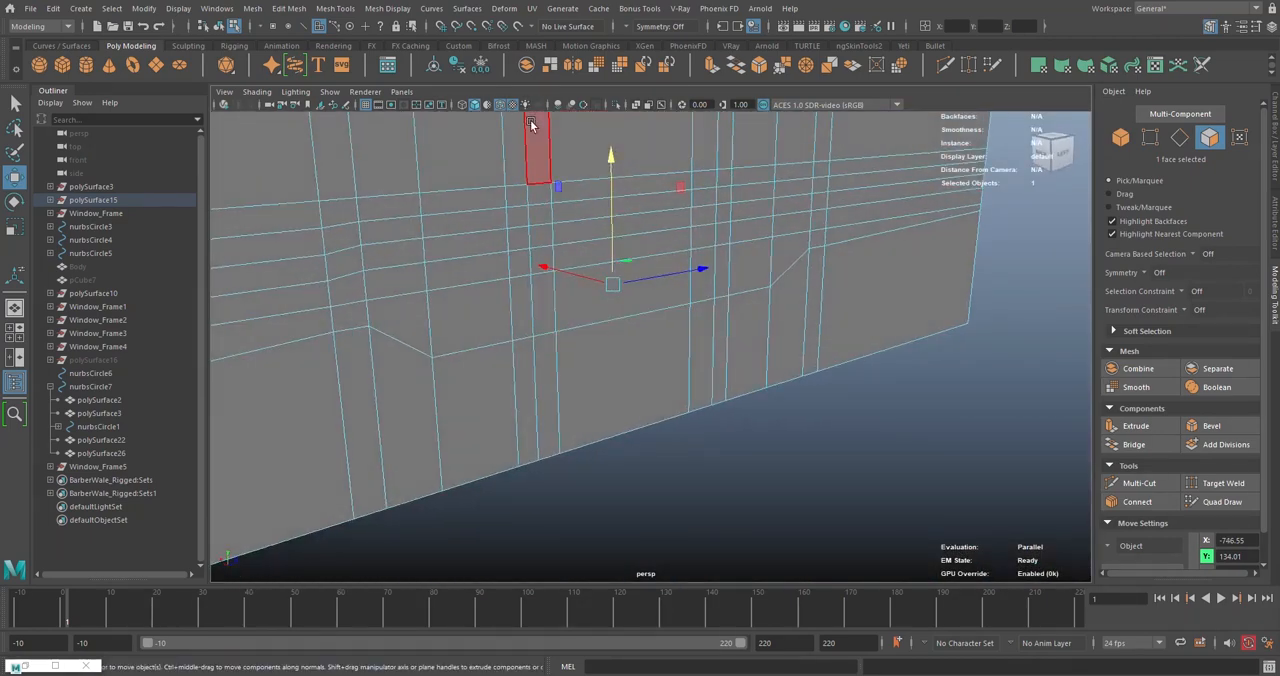
# - Isolate the wall mesh in the viewport so the windows and doors are hidden
pyautogui.moveTo(814, 262); pyautogui.dragTo(893, 244, button='right')
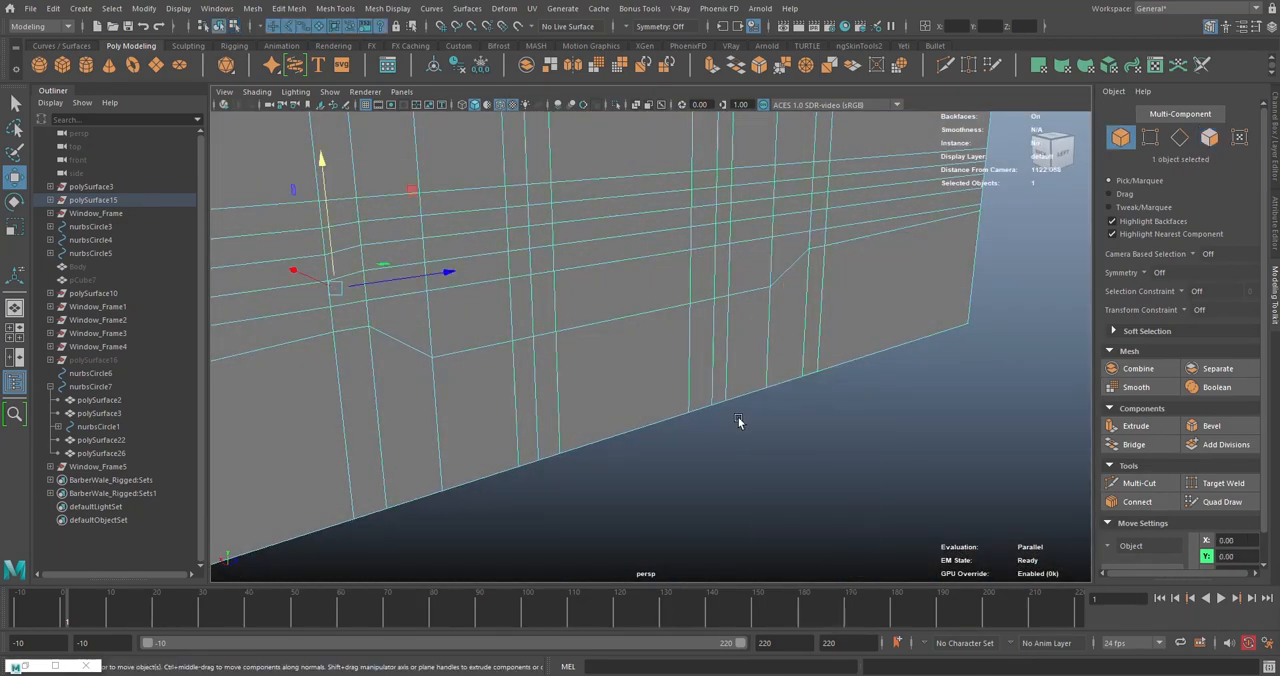
pyautogui.click(615, 105)
pyautogui.click(847, 470)
pyautogui.click(952, 262)
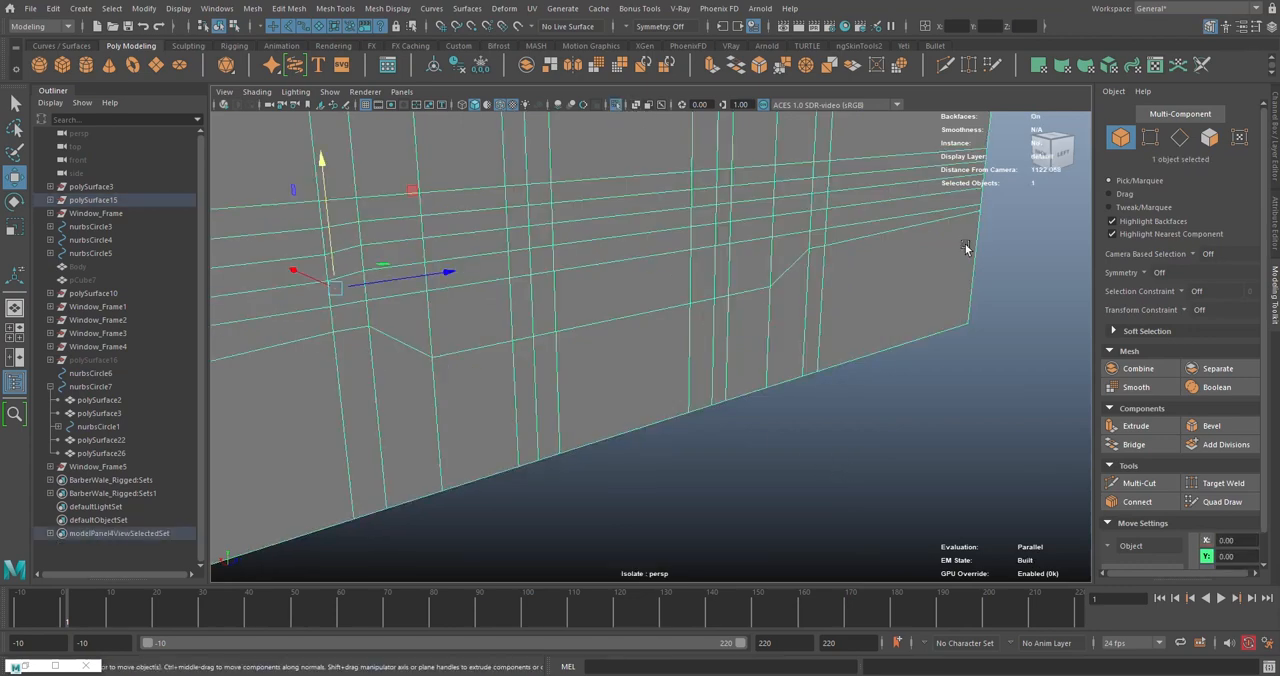
# - Bridge the five outer and five inner wall faces at the copied window's position to cut a window opening
pyautogui.click(1210, 136)
pyautogui.click(640, 306)
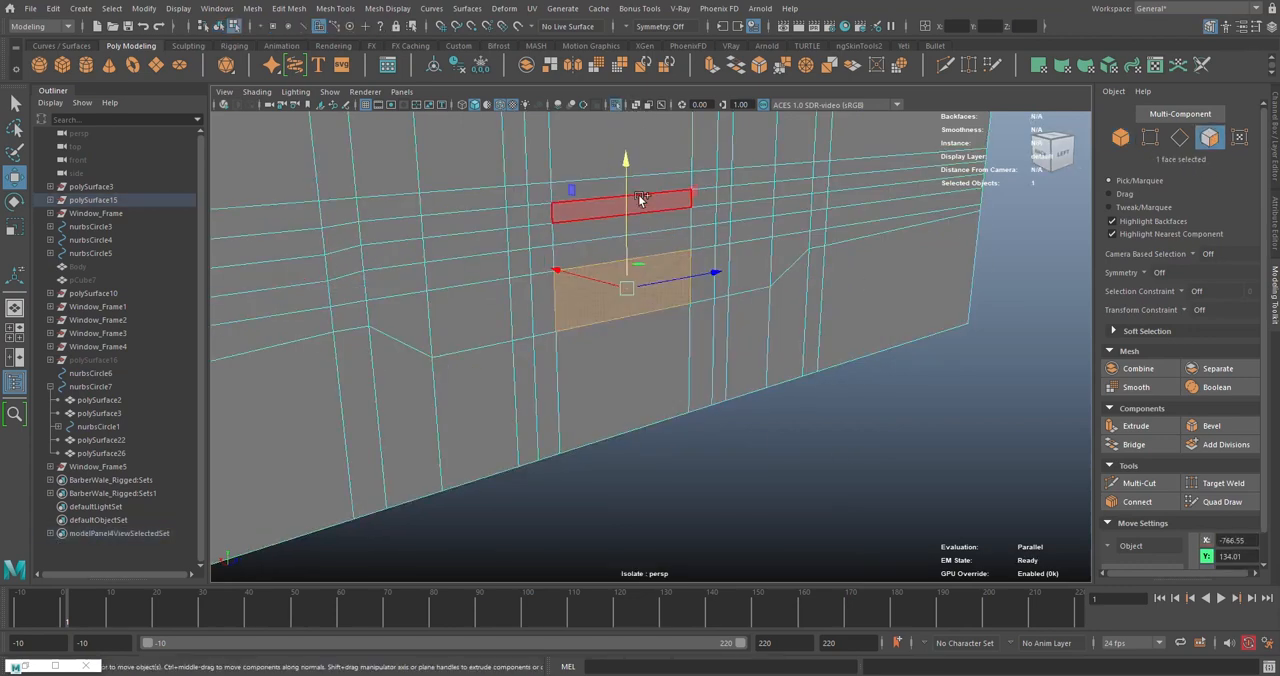
pyautogui.keyDown('shift'); pyautogui.doubleClick(645, 187); pyautogui.keyUp('shift')
pyautogui.keyDown('alt'); pyautogui.moveTo(589, 232); pyautogui.dragTo(693, 314); pyautogui.keyUp('alt')
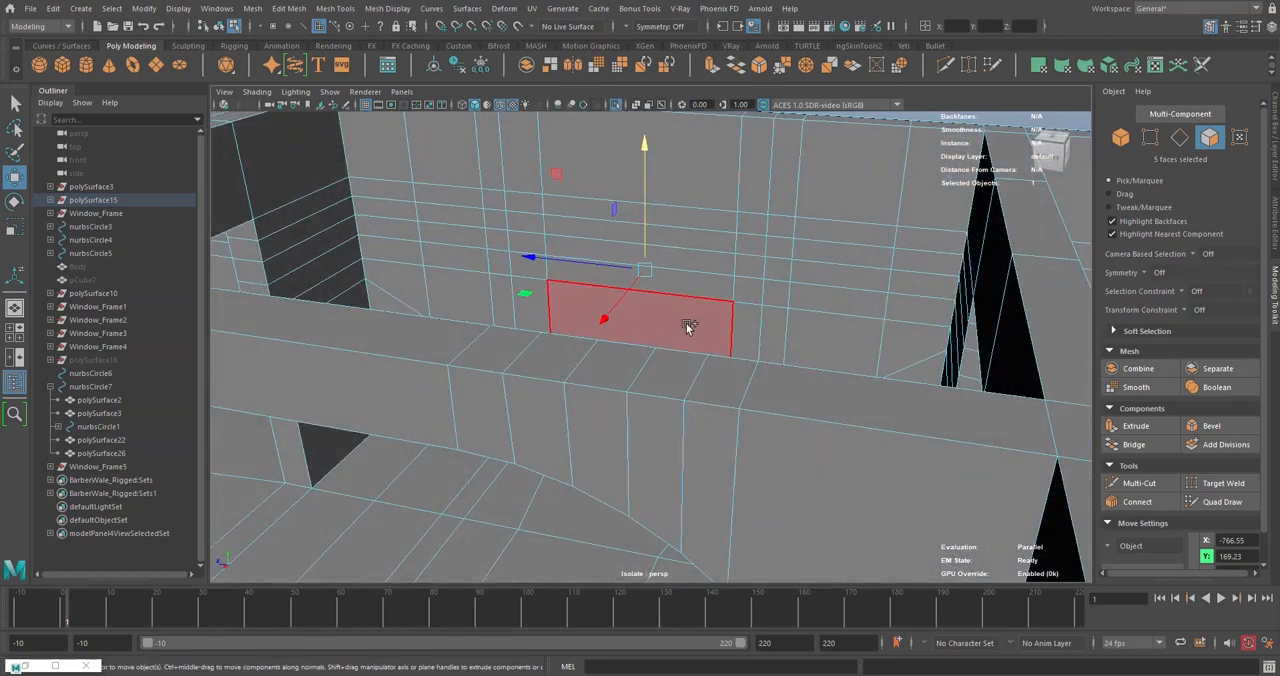
pyautogui.keyDown('shift'); pyautogui.doubleClick(694, 223); pyautogui.keyUp('shift')
pyautogui.keyDown('alt'); pyautogui.moveTo(694, 223); pyautogui.dragTo(668, 75); pyautogui.keyUp('alt')
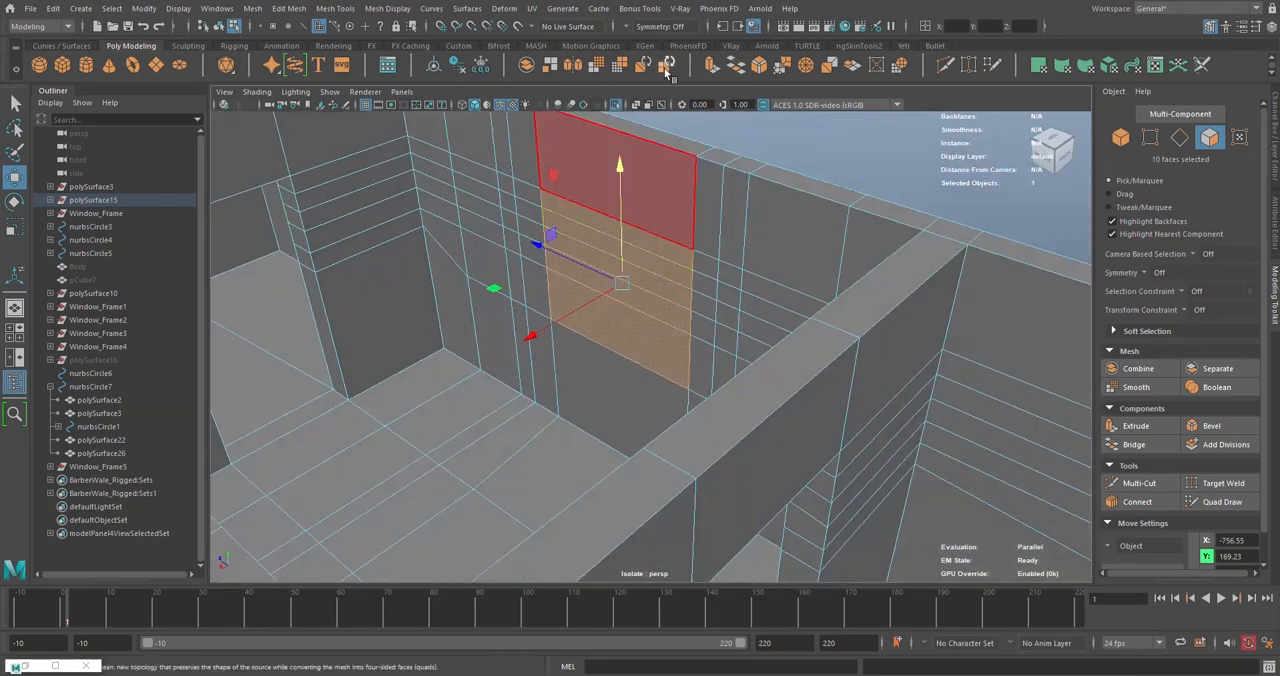
pyautogui.click(740, 68)
# - Examine the new window opening and the surrounding rooms of the isolated wall mesh from several sides
pyautogui.keyDown('alt'); pyautogui.moveTo(510, 305); pyautogui.dragTo(723, 249); pyautogui.keyUp('alt')
pyautogui.scroll(5, 629, 276)
pyautogui.keyDown('alt'); pyautogui.moveTo(723, 249); pyautogui.dragTo(581, 289, button='middle'); pyautogui.keyUp('alt')
pyautogui.keyDown('alt'); pyautogui.moveTo(581, 290); pyautogui.dragTo(465, 178); pyautogui.keyUp('alt')
pyautogui.keyDown('alt'); pyautogui.moveTo(400, 270); pyautogui.dragTo(515, 372); pyautogui.keyUp('alt')
pyautogui.moveTo(851, 168); pyautogui.dragTo(902, 148, button='right')
pyautogui.click(822, 250)
pyautogui.keyDown('alt'); pyautogui.moveTo(650, 295); pyautogui.dragTo(639, 410); pyautogui.keyUp('alt')
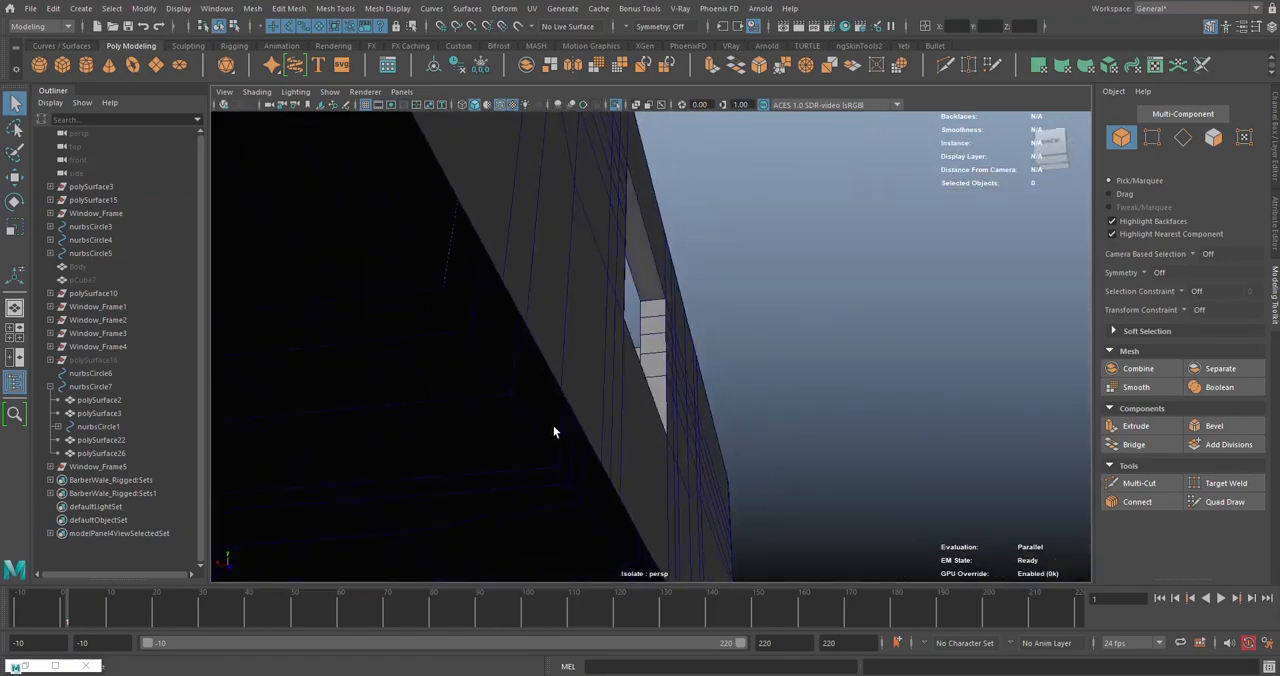
pyautogui.keyDown('alt'); pyautogui.moveTo(556, 432); pyautogui.dragTo(108, 484); pyautogui.keyUp('alt')
pyautogui.scroll(-6, 500, 291)
pyautogui.keyDown('alt'); pyautogui.moveTo(430, 372); pyautogui.dragTo(725, 381, button='middle'); pyautogui.keyUp('alt')
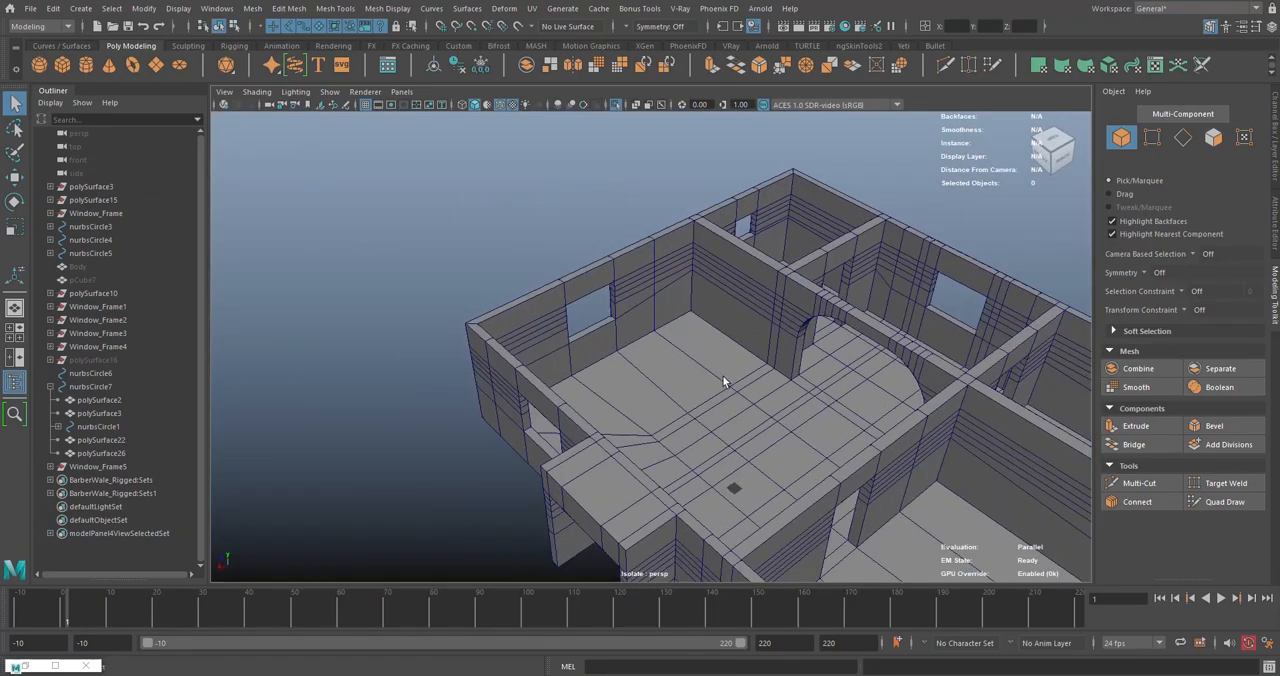
pyautogui.keyDown('alt'); pyautogui.moveTo(880, 312); pyautogui.dragTo(738, 342); pyautogui.keyUp('alt')
pyautogui.keyDown('alt'); pyautogui.moveTo(1050, 424); pyautogui.dragTo(555, 377, button='middle'); pyautogui.keyUp('alt')
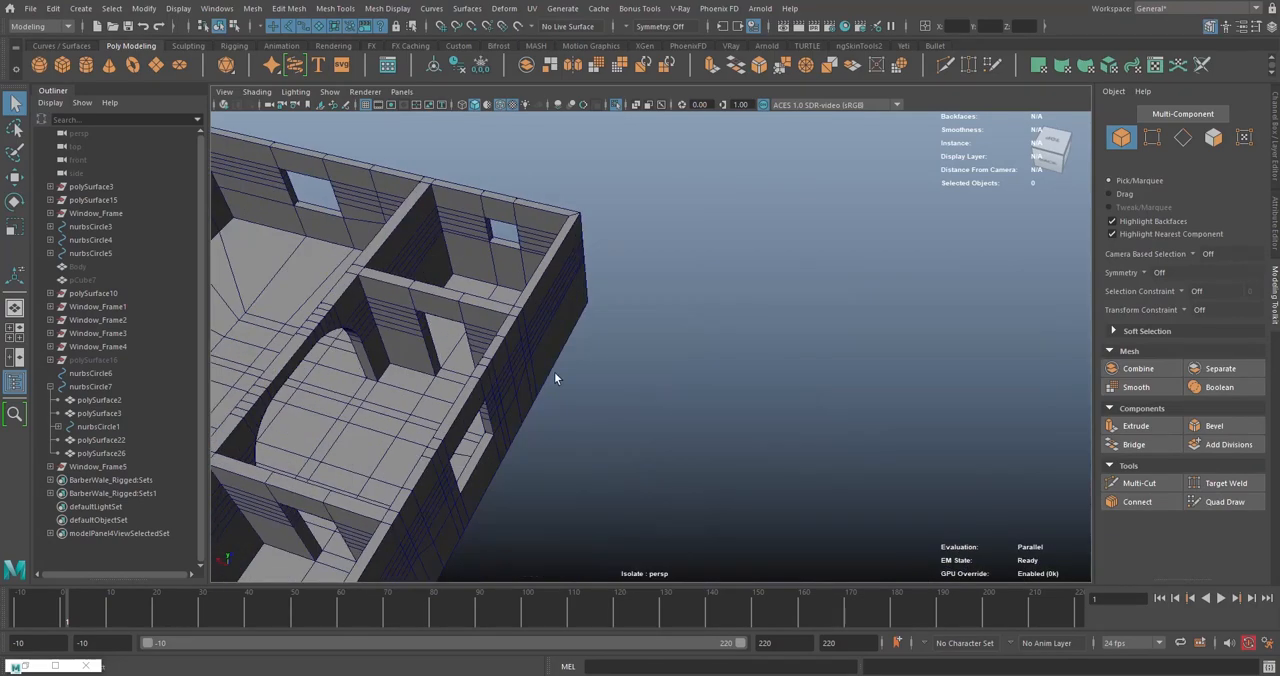
pyautogui.keyDown('alt'); pyautogui.moveTo(556, 378); pyautogui.dragTo(624, 172); pyautogui.keyUp('alt')
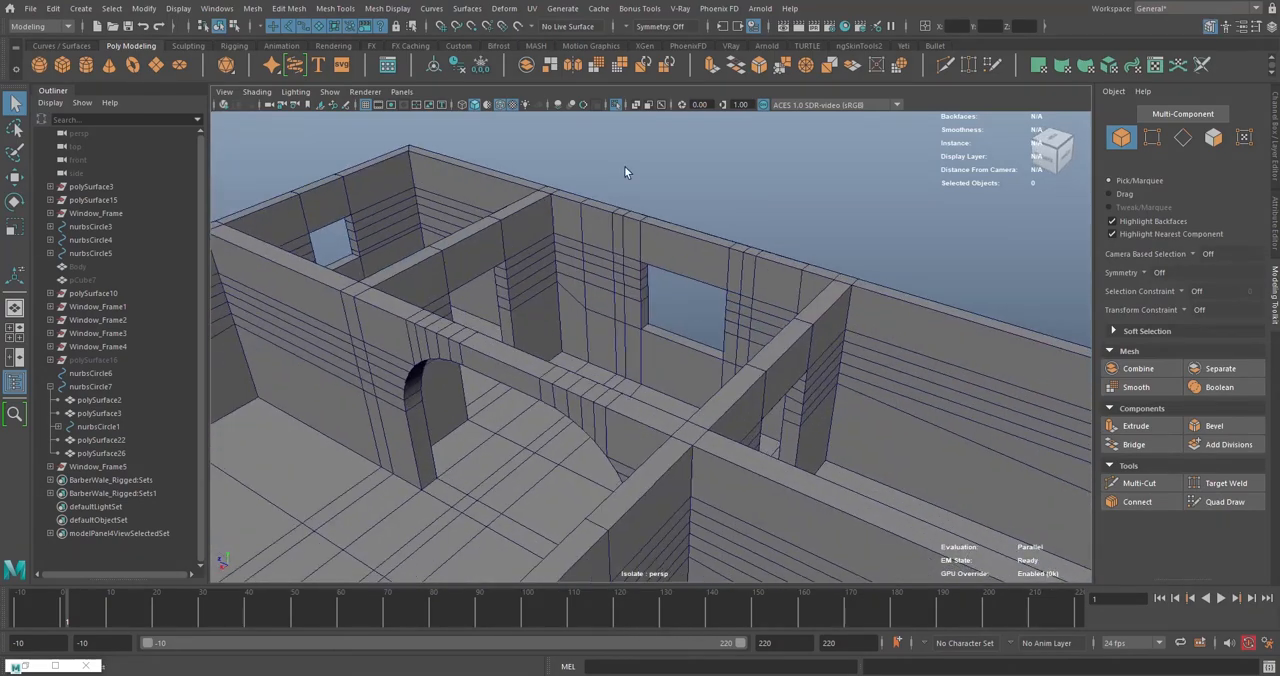
# - Turn off isolation so the windows and doors are shown with the walls again
pyautogui.click(616, 107)
pyautogui.keyDown('alt'); pyautogui.moveTo(726, 342); pyautogui.dragTo(724, 350); pyautogui.keyUp('alt')
pyautogui.scroll(4, 724, 350)
# - Move Window_Frame5 along its Z axis so it sits within the depth of the new wall opening
pyautogui.click(692, 288)
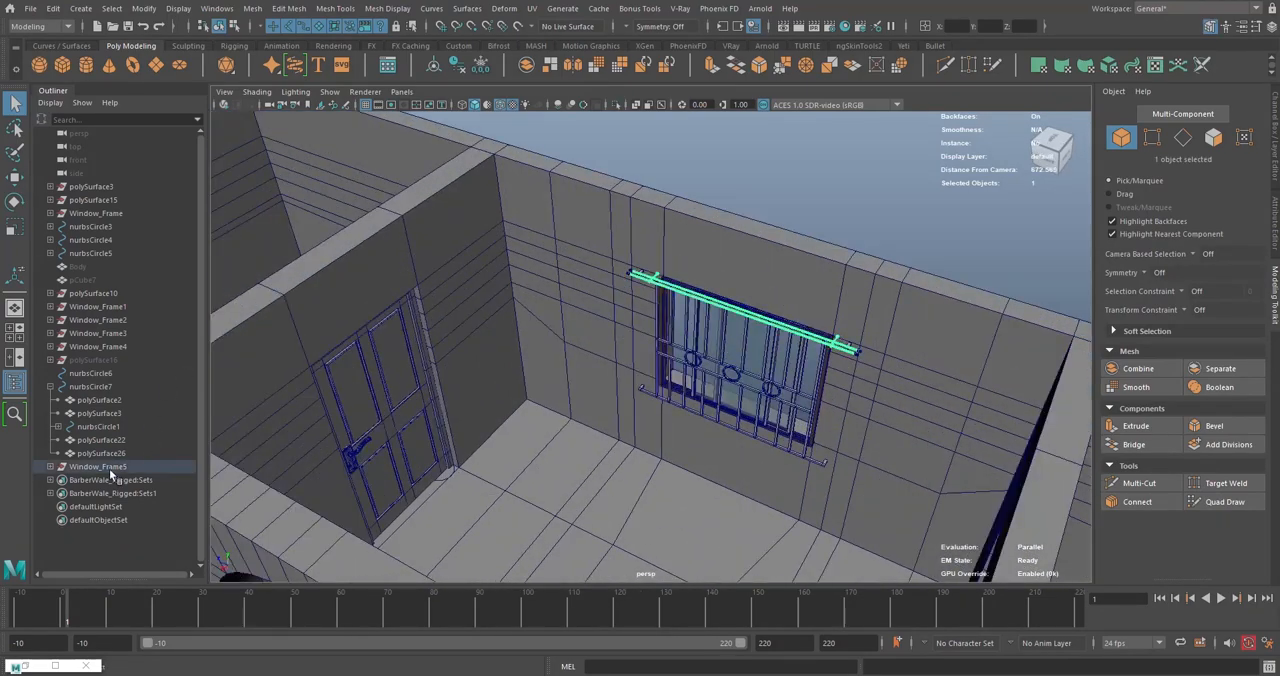
pyautogui.click(110, 468)
pyautogui.press('w')
pyautogui.keyDown('alt'); pyautogui.moveTo(866, 378); pyautogui.dragTo(720, 284, button='middle'); pyautogui.keyUp('alt')
pyautogui.scroll(5, 696, 278)
pyautogui.moveTo(618, 276)
pyautogui.keyDown('alt'); pyautogui.mouseDown()
pyautogui.moveTo(612, 300)
pyautogui.moveTo(627, 291)
pyautogui.mouseUp(); pyautogui.keyUp('alt')
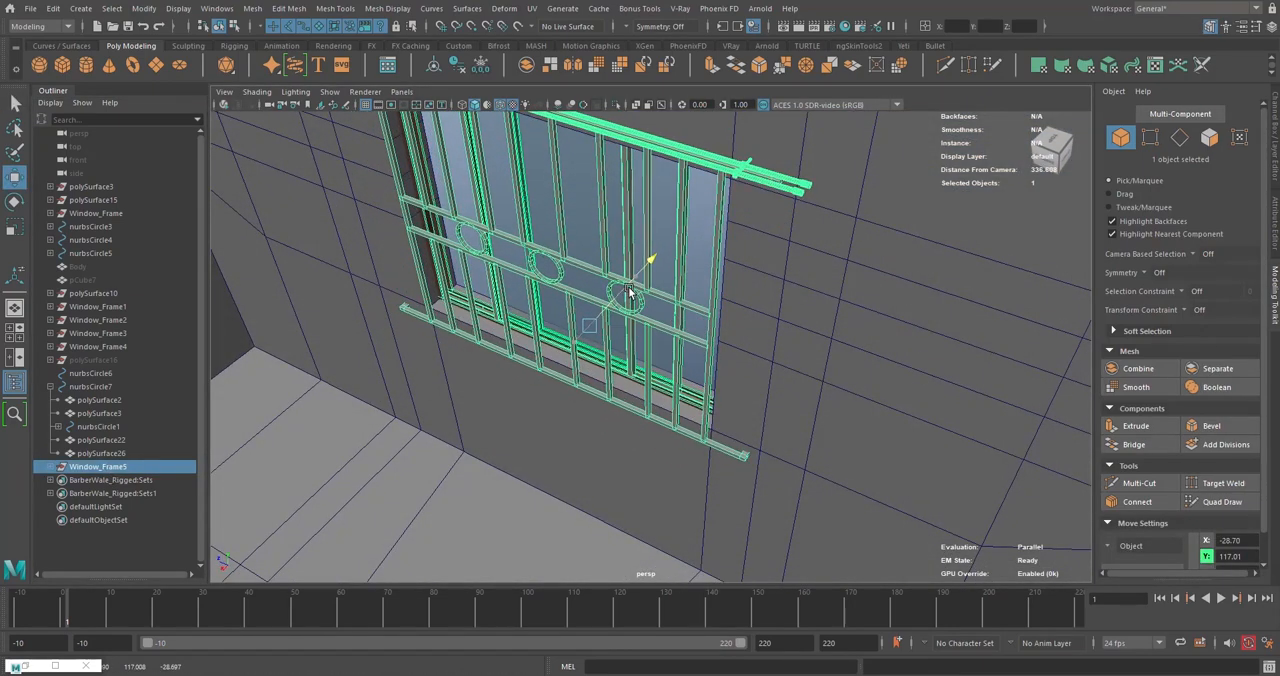
pyautogui.keyDown('alt'); pyautogui.moveTo(628, 292); pyautogui.dragTo(646, 317); pyautogui.keyUp('alt')
pyautogui.press('f')
pyautogui.scroll(3, 646, 318)
pyautogui.scroll(-3, 648, 320)
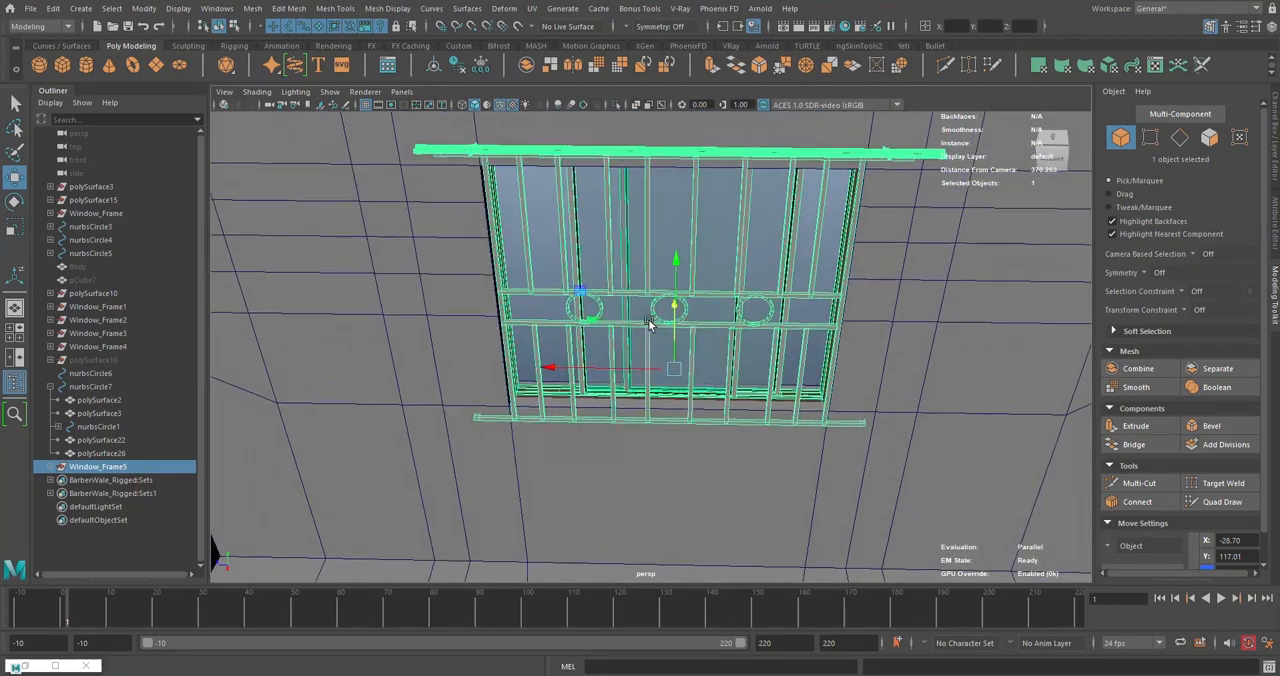
pyautogui.keyDown('alt'); pyautogui.moveTo(651, 321); pyautogui.dragTo(529, 310); pyautogui.keyUp('alt')
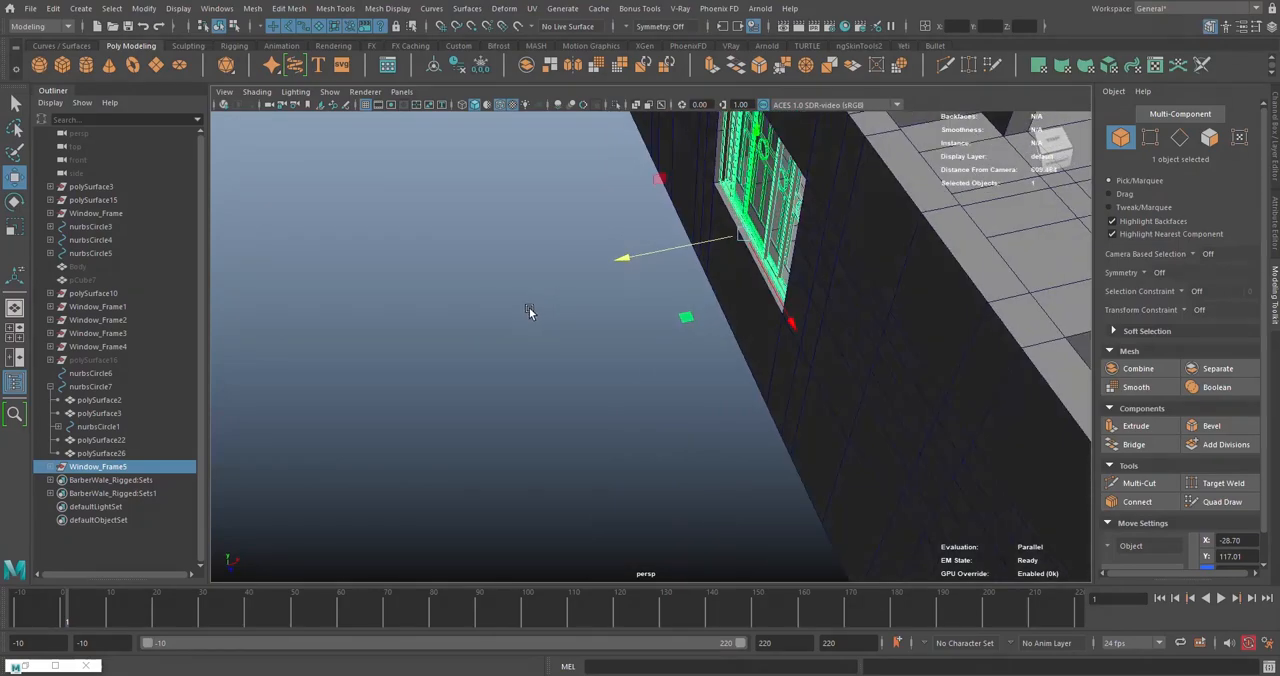
pyautogui.click(327, 292)
# - Check the fitted window from outside the house and save the scene
pyautogui.keyDown('alt'); pyautogui.moveTo(707, 285); pyautogui.dragTo(449, 209); pyautogui.keyUp('alt')
pyautogui.keyDown('alt'); pyautogui.moveTo(792, 276); pyautogui.dragTo(769, 281); pyautogui.keyUp('alt')
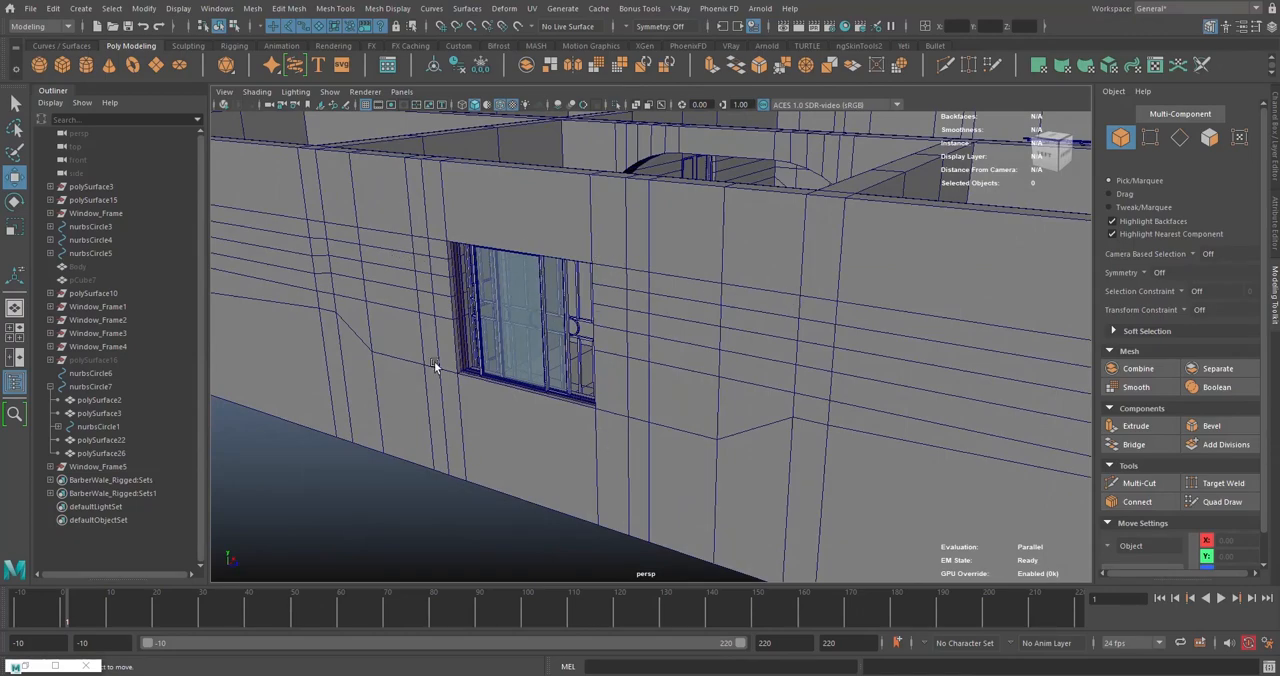
pyautogui.keyDown('alt'); pyautogui.moveTo(434, 364); pyautogui.dragTo(480, 350); pyautogui.keyUp('alt')
pyautogui.scroll(-5, 499, 351)
pyautogui.scroll(4, 553, 315)
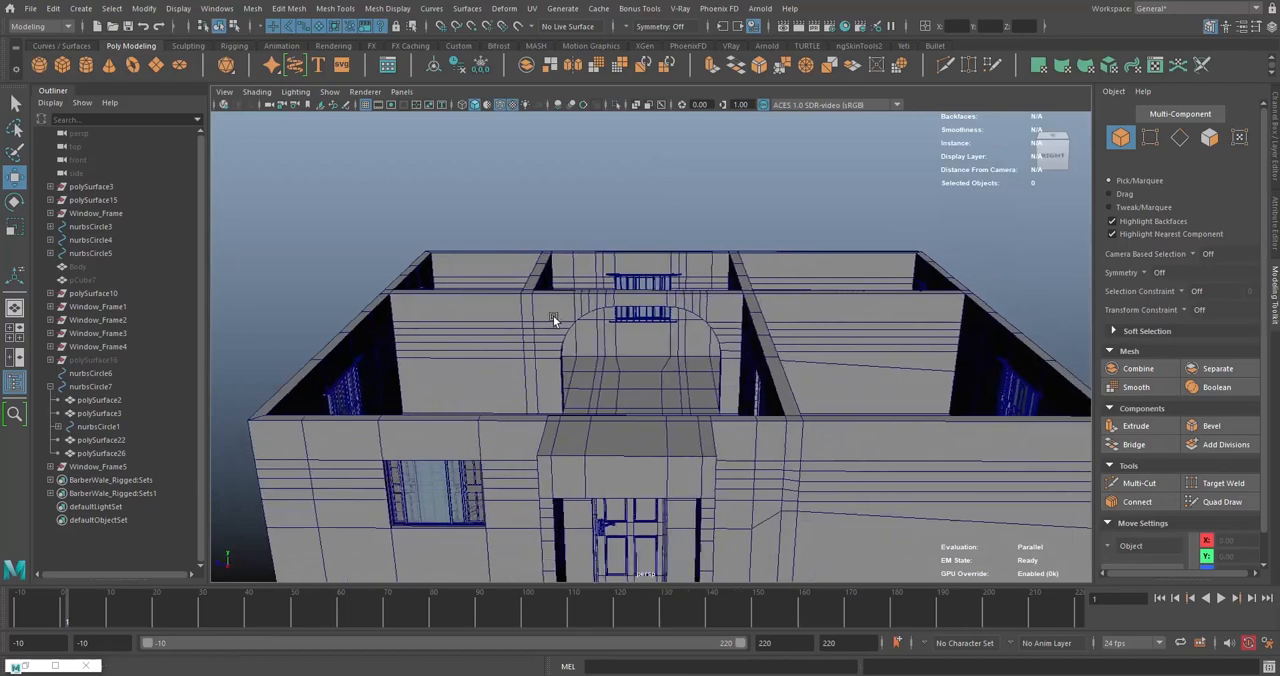
pyautogui.keyDown('alt'); pyautogui.moveTo(632, 315); pyautogui.dragTo(594, 341); pyautogui.keyUp('alt')
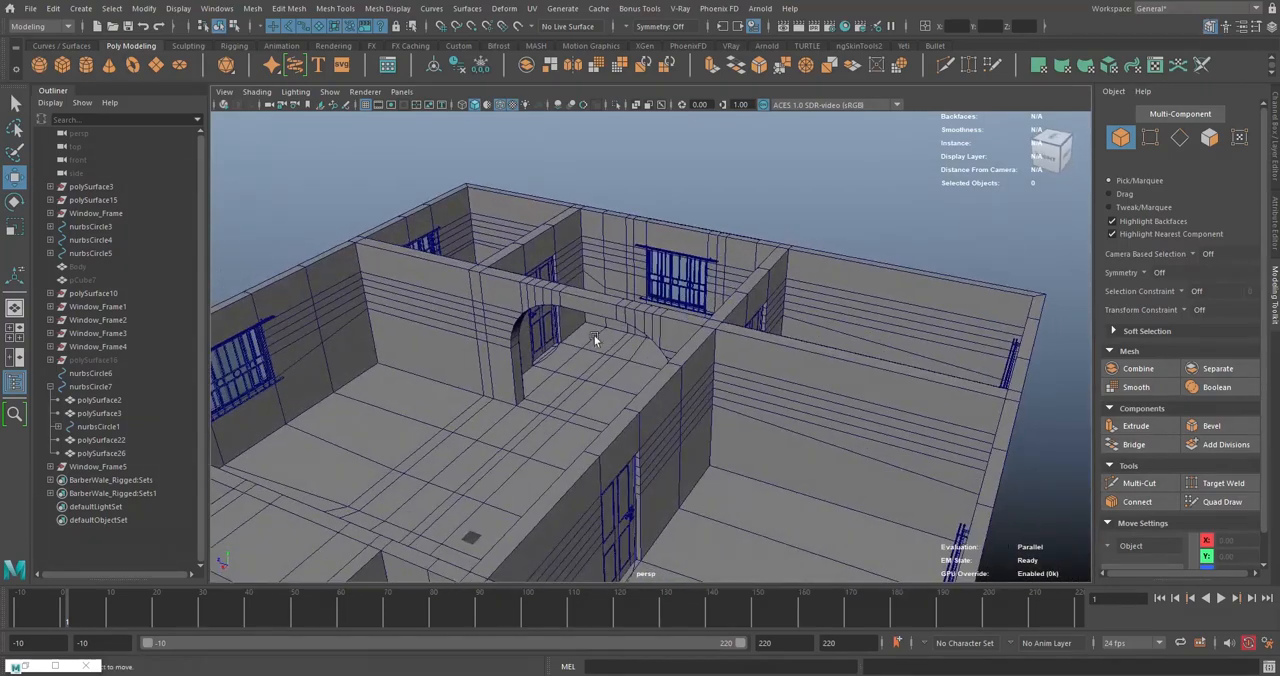
pyautogui.hotkey('ctrl', 's')
# - Examine the fitted window from inside its room and the other windows and doors around the bungalow
pyautogui.keyDown('alt'); pyautogui.moveTo(754, 213); pyautogui.dragTo(739, 257); pyautogui.keyUp('alt')
pyautogui.scroll(2, 739, 257)
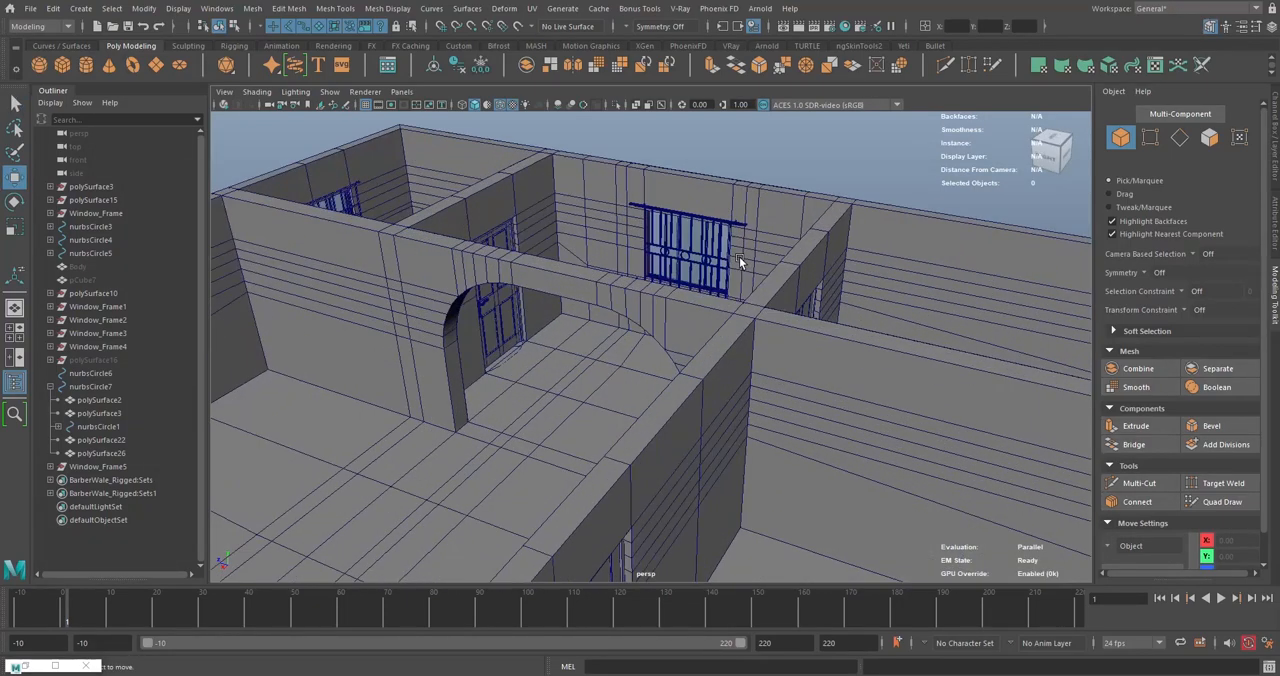
pyautogui.scroll(5, 725, 274)
pyautogui.keyDown('alt'); pyautogui.moveTo(725, 276); pyautogui.dragTo(723, 335, button='middle'); pyautogui.keyUp('alt')
pyautogui.scroll(4, 723, 333)
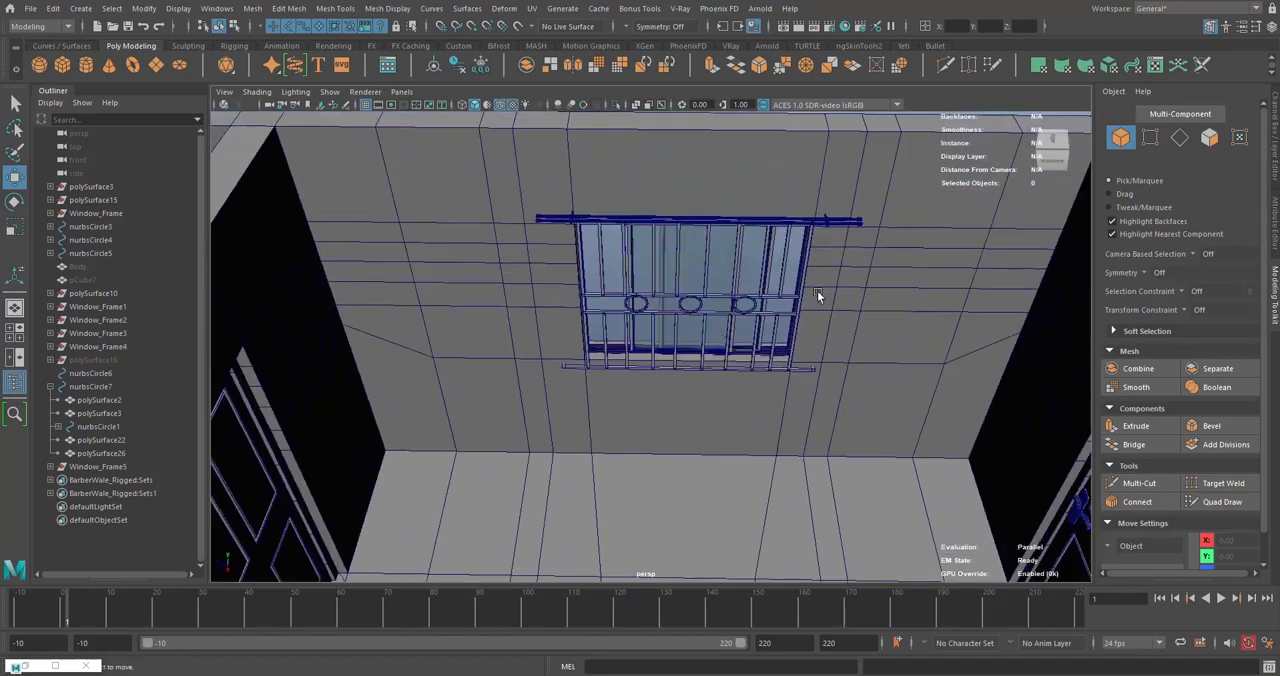
pyautogui.scroll(-5, 718, 352)
pyautogui.keyDown('alt'); pyautogui.moveTo(766, 354); pyautogui.dragTo(731, 277); pyautogui.keyUp('alt')
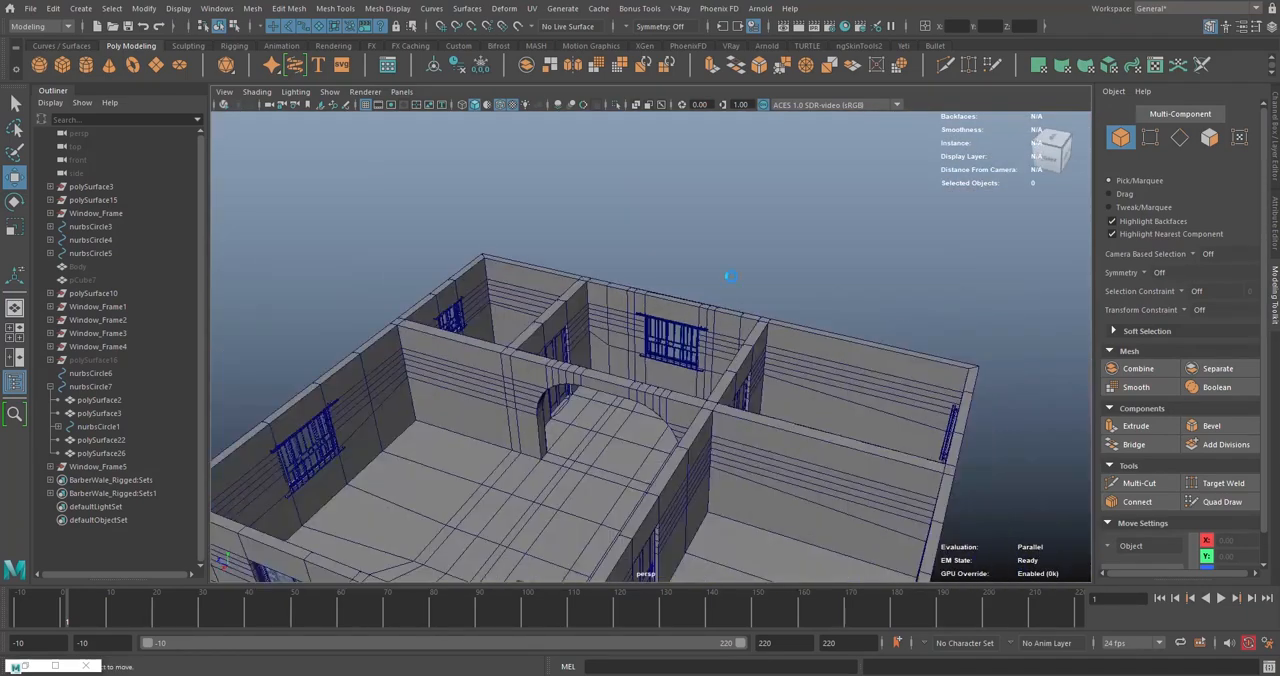
pyautogui.scroll(2, 634, 344)
pyautogui.scroll(4, 745, 334)
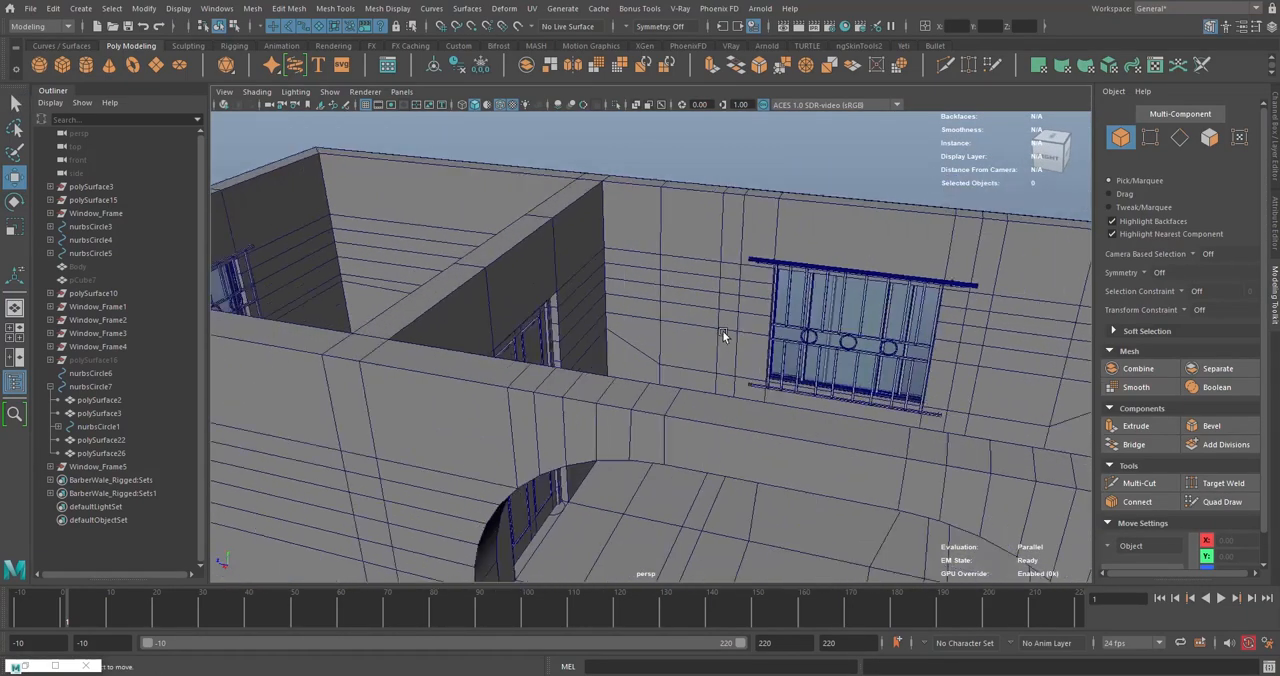
pyautogui.scroll(-5, 722, 330)
pyautogui.keyDown('alt'); pyautogui.moveTo(672, 352); pyautogui.dragTo(681, 321); pyautogui.keyUp('alt')
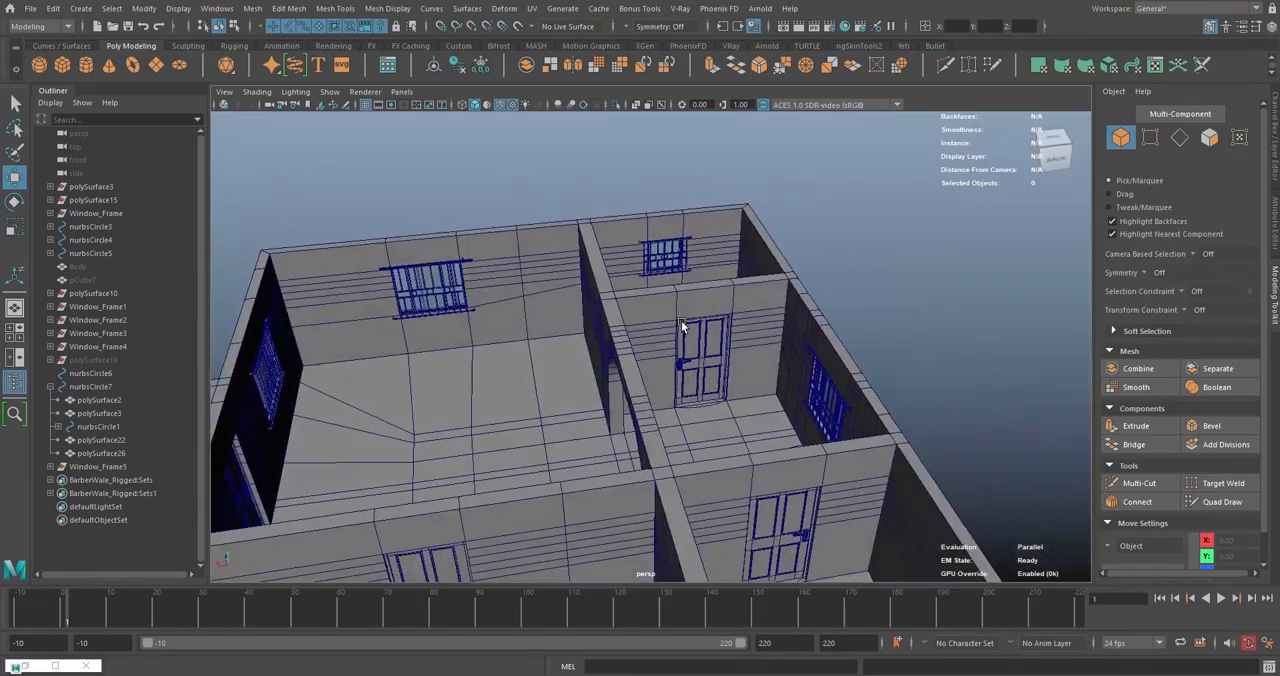
pyautogui.keyDown('alt'); pyautogui.moveTo(453, 327); pyautogui.dragTo(897, 306); pyautogui.keyUp('alt')
pyautogui.keyDown('alt'); pyautogui.moveTo(706, 336); pyautogui.dragTo(646, 394); pyautogui.keyUp('alt')
pyautogui.scroll(4, 744, 295)
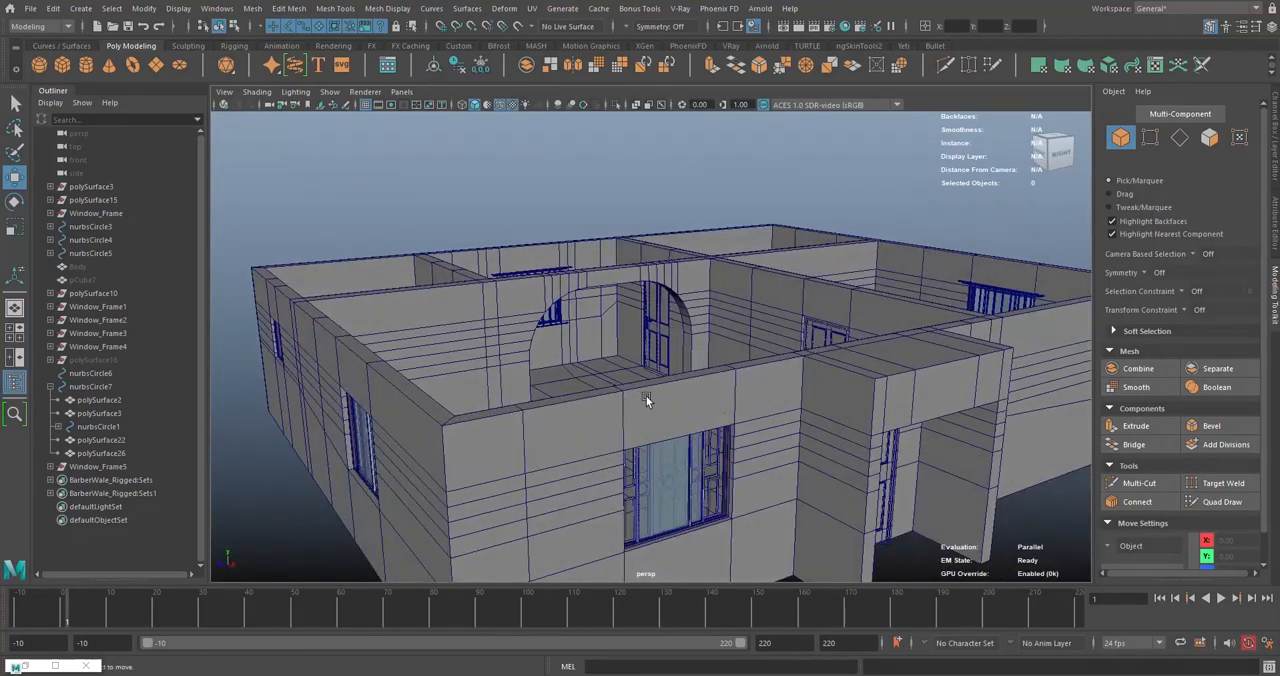